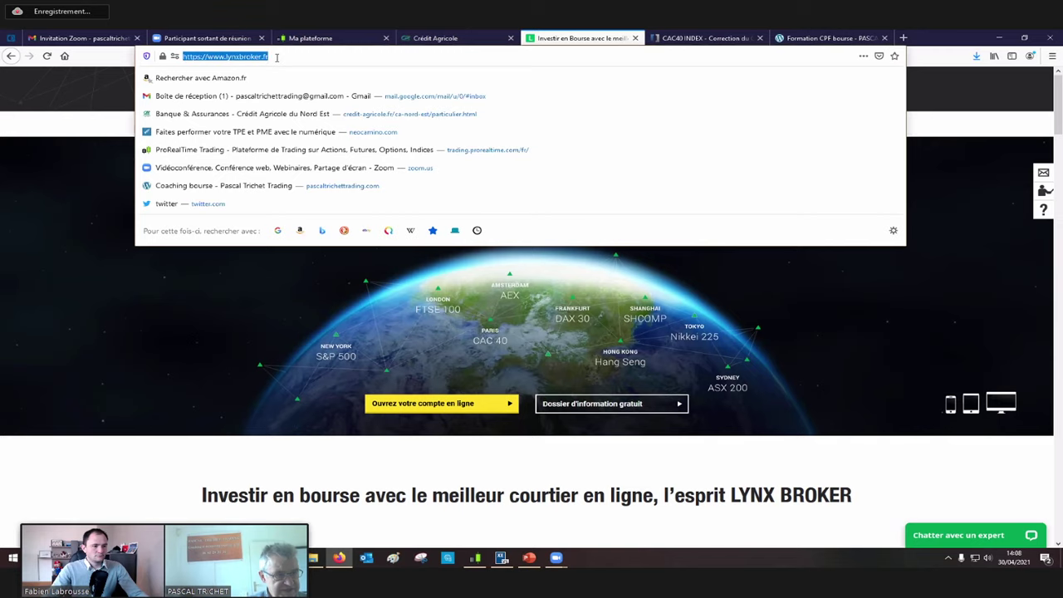
Step: Open the Produits & Bourses page of lynxbroker.fr and highlight the passage about a hundred world exchanges from 31 countries
key(Return)
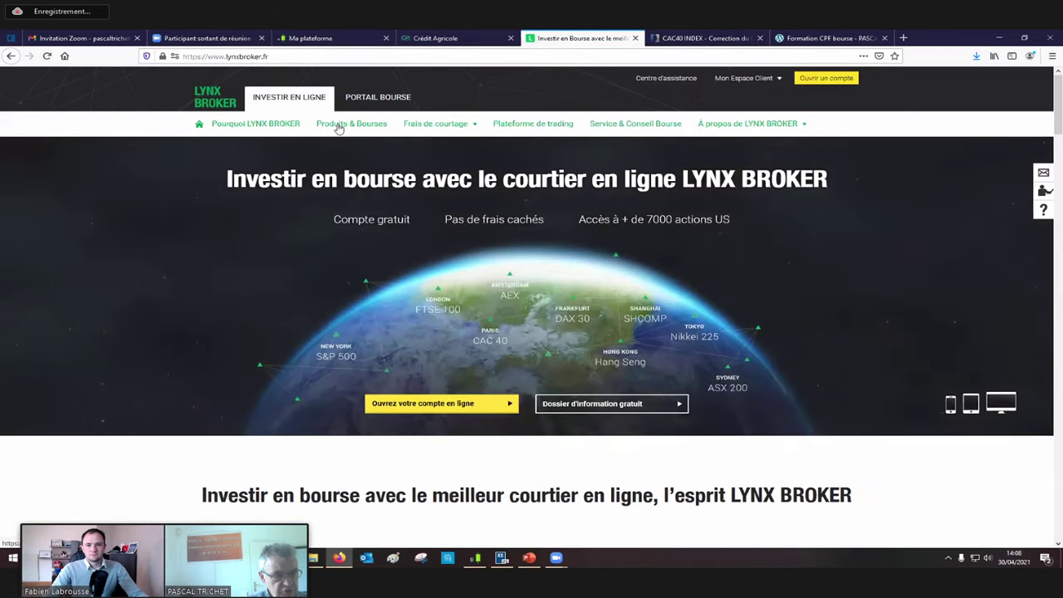
click(339, 126)
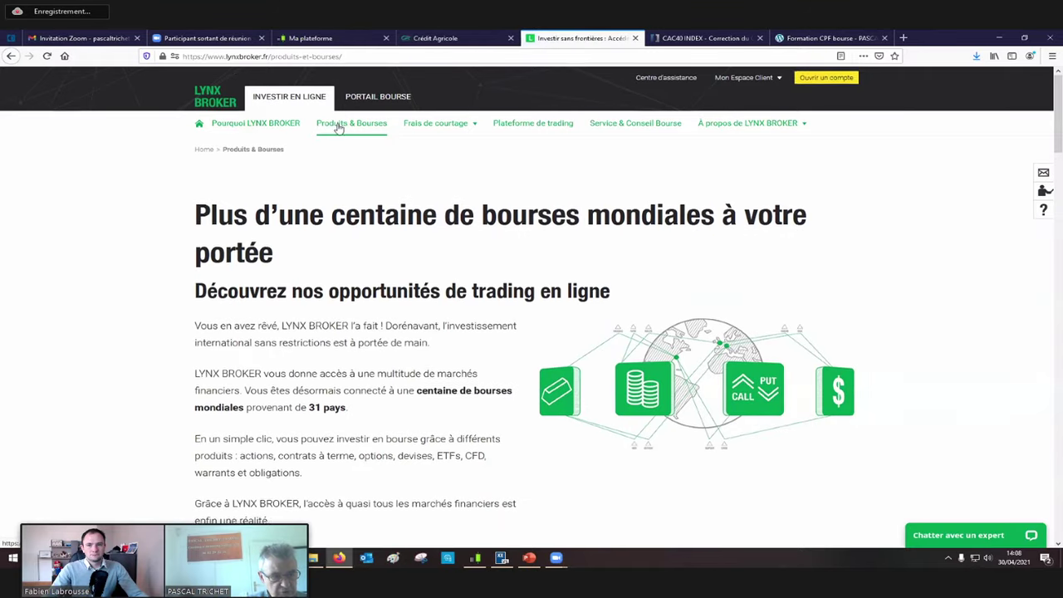
scroll(339, 126, down, 4)
scroll(339, 128, up, 3)
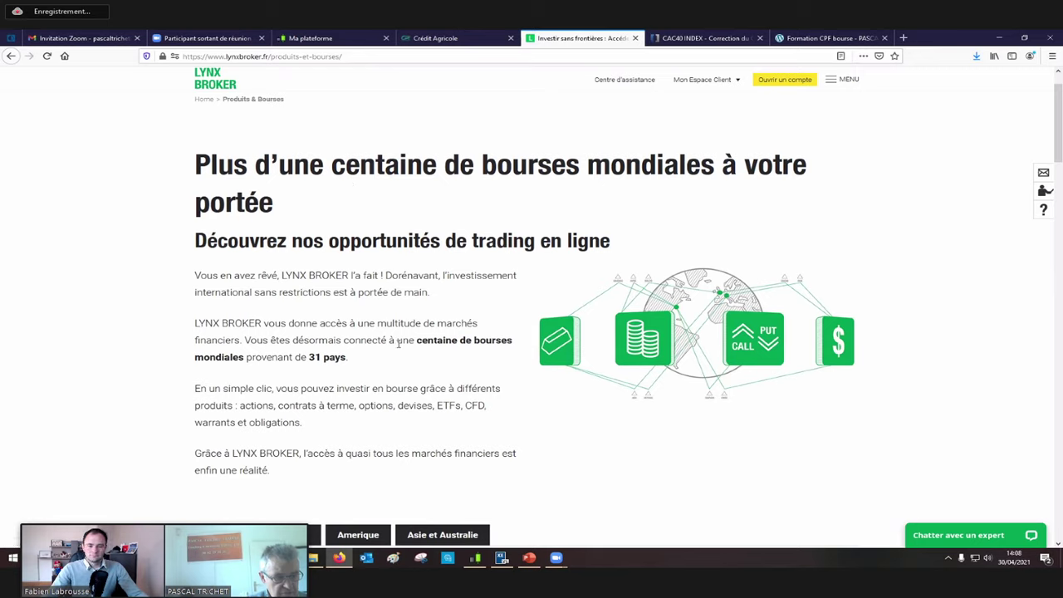
drag(418, 341, 425, 362)
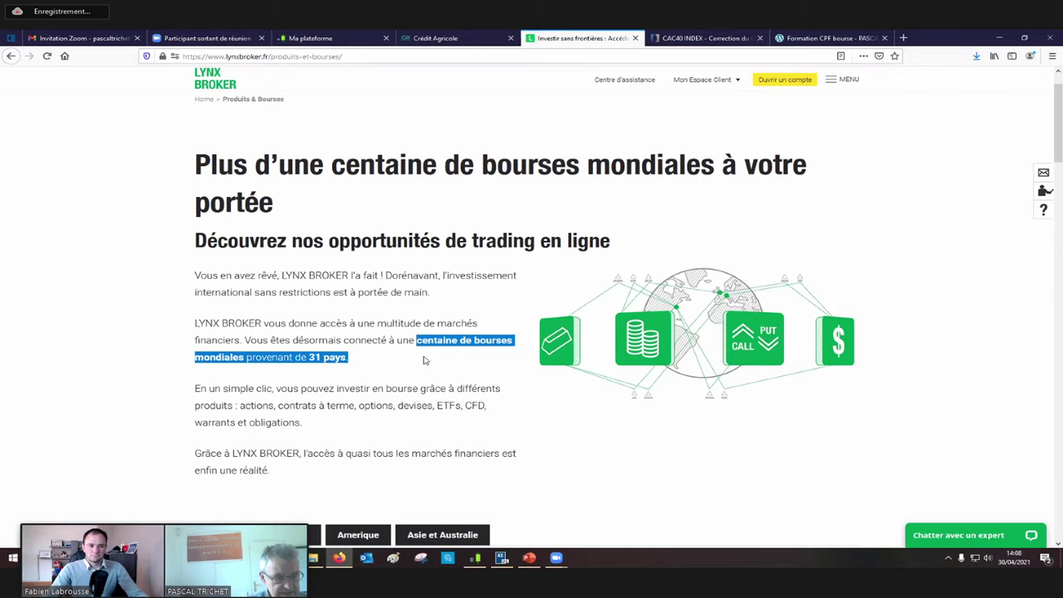
Step: Examine the table of tradable products by country, from Allemagne down to Suisse and the restrictions below it
scroll(424, 362, down, 5)
scroll(424, 362, down, 2)
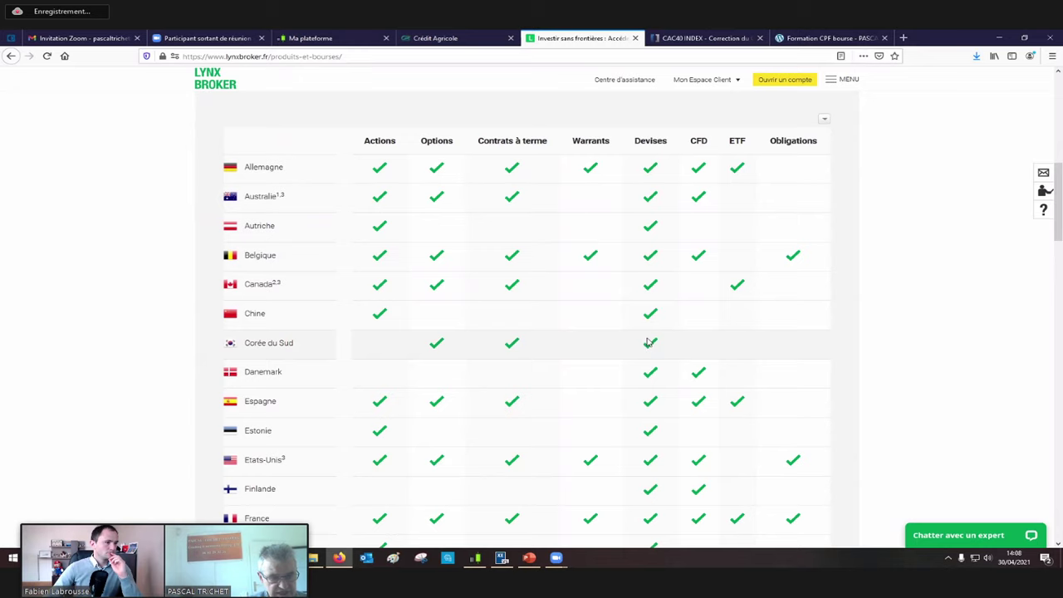
scroll(649, 342, down, 5)
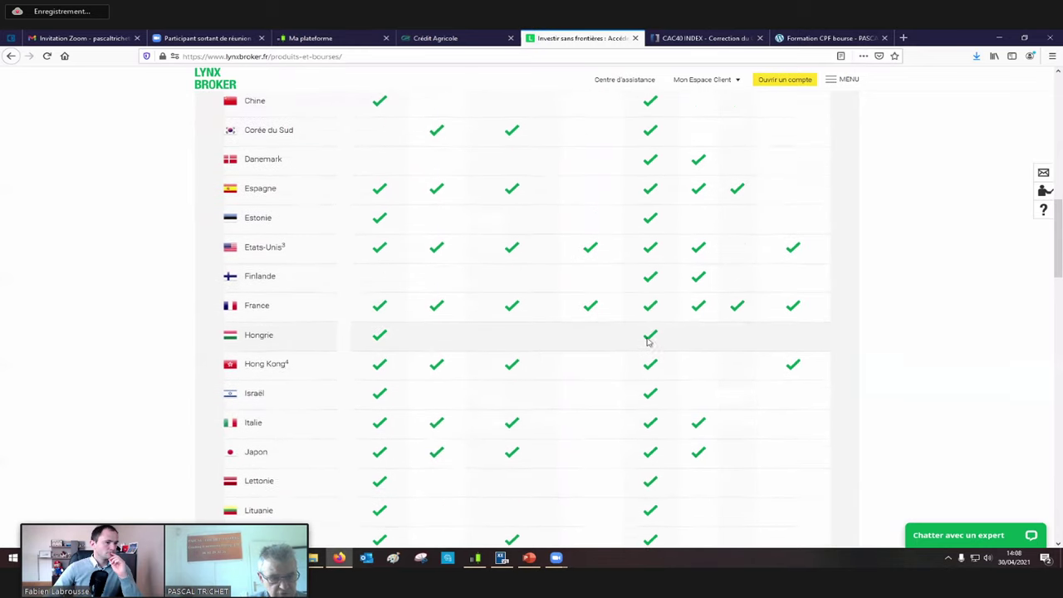
scroll(648, 342, down, 4)
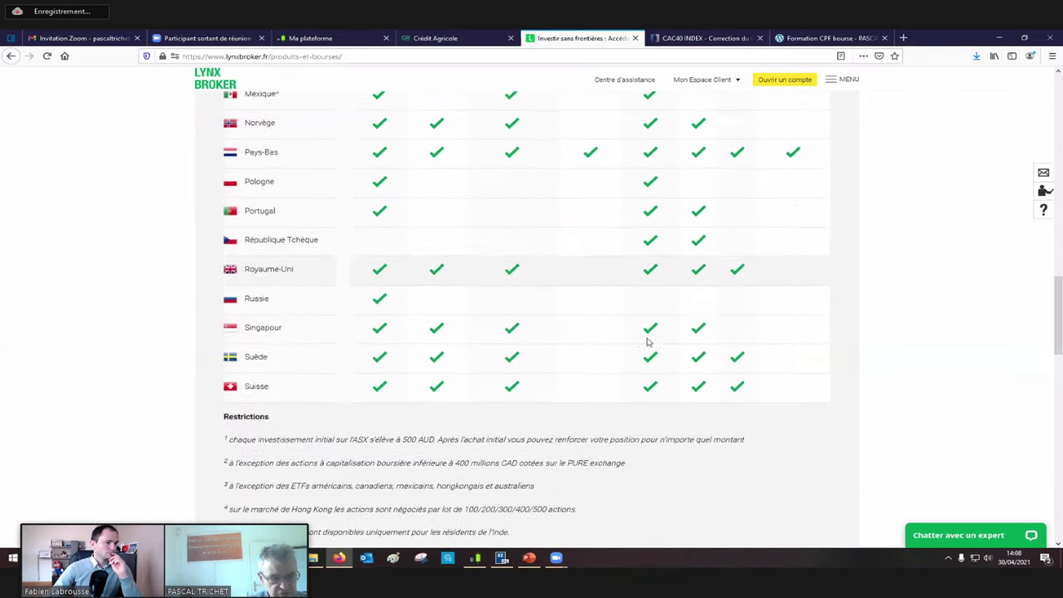
scroll(649, 342, up, 3)
scroll(649, 342, up, 10)
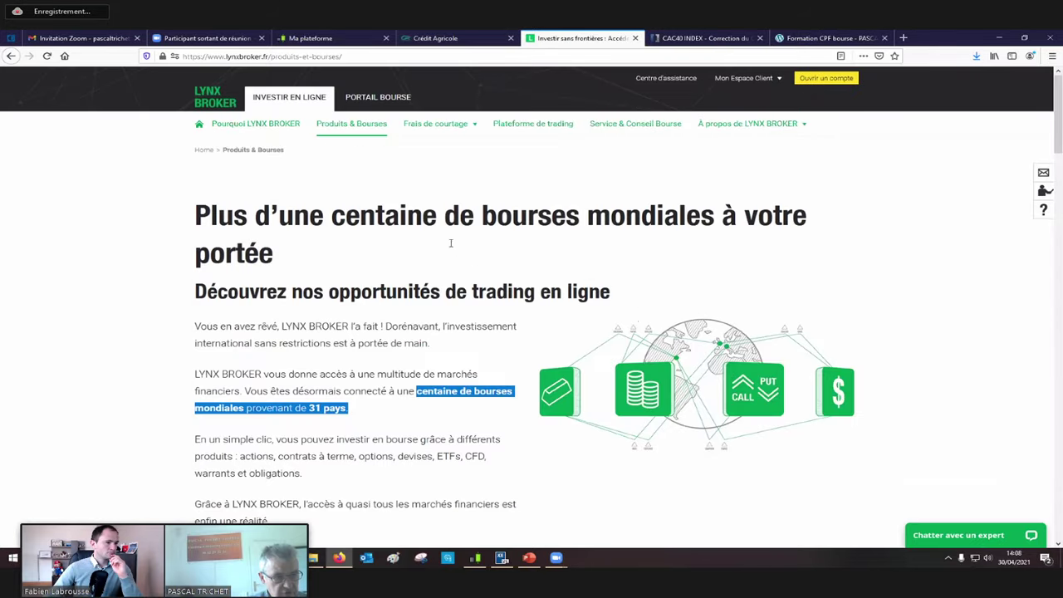
scroll(399, 200, down, 5)
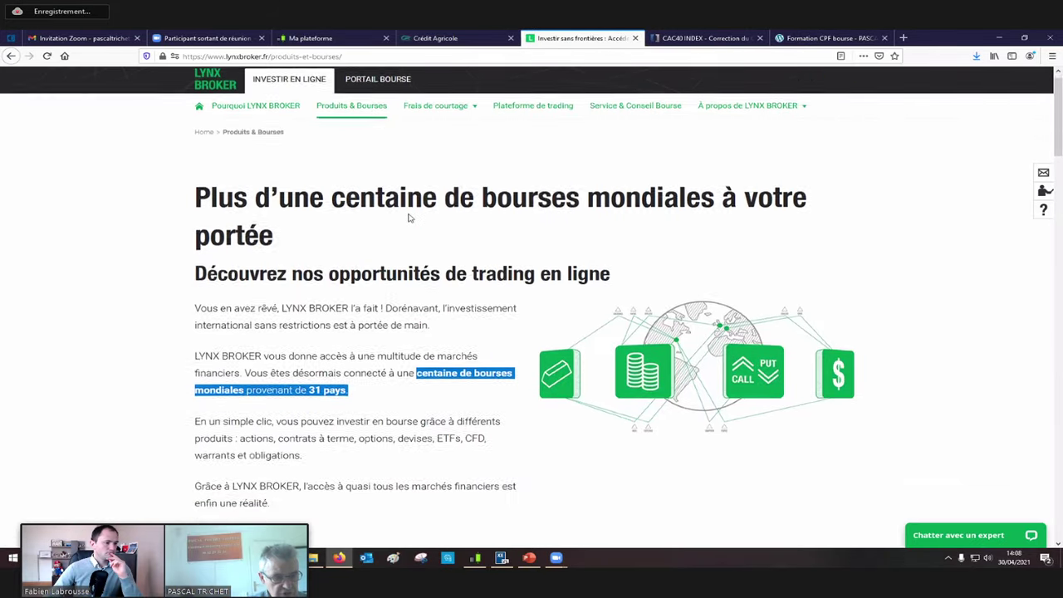
scroll(408, 218, down, 5)
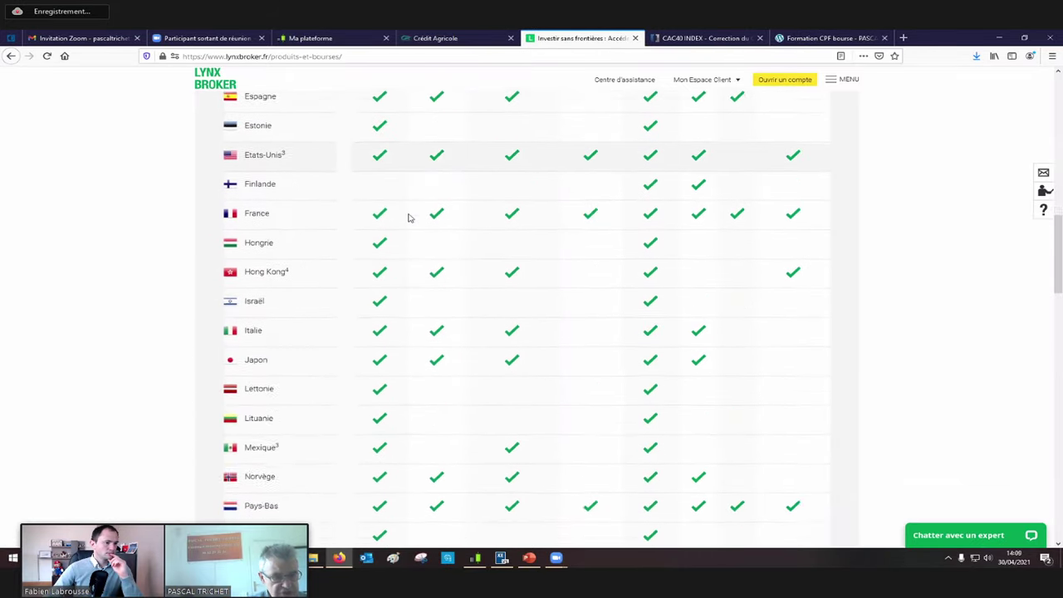
scroll(408, 218, up, 6)
scroll(407, 217, up, 4)
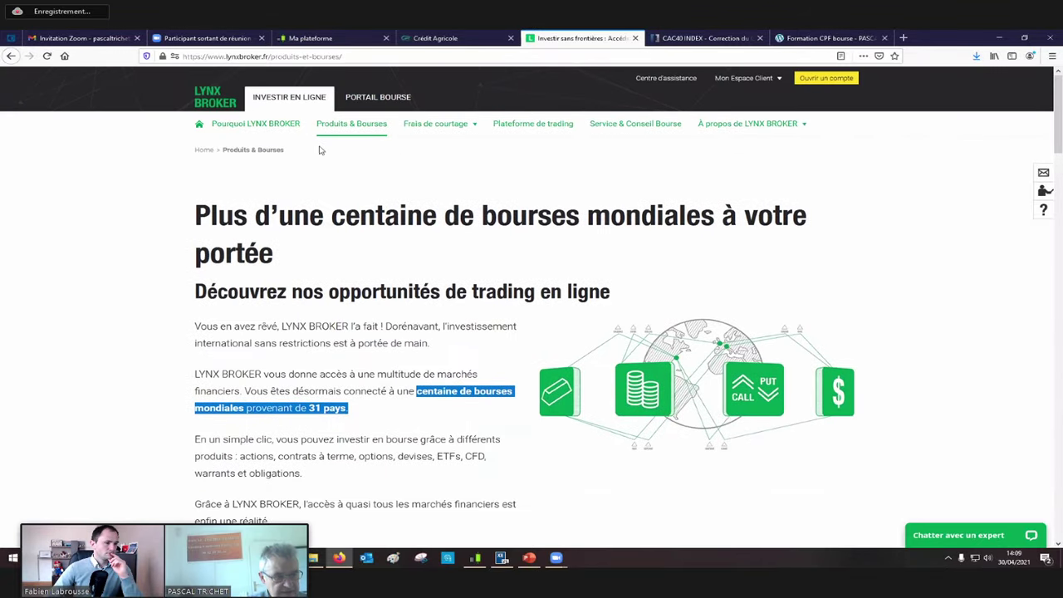
Step: Open the Archives Masterclass in the Portail Bourse section and show the April and March webinar recordings
click(228, 107)
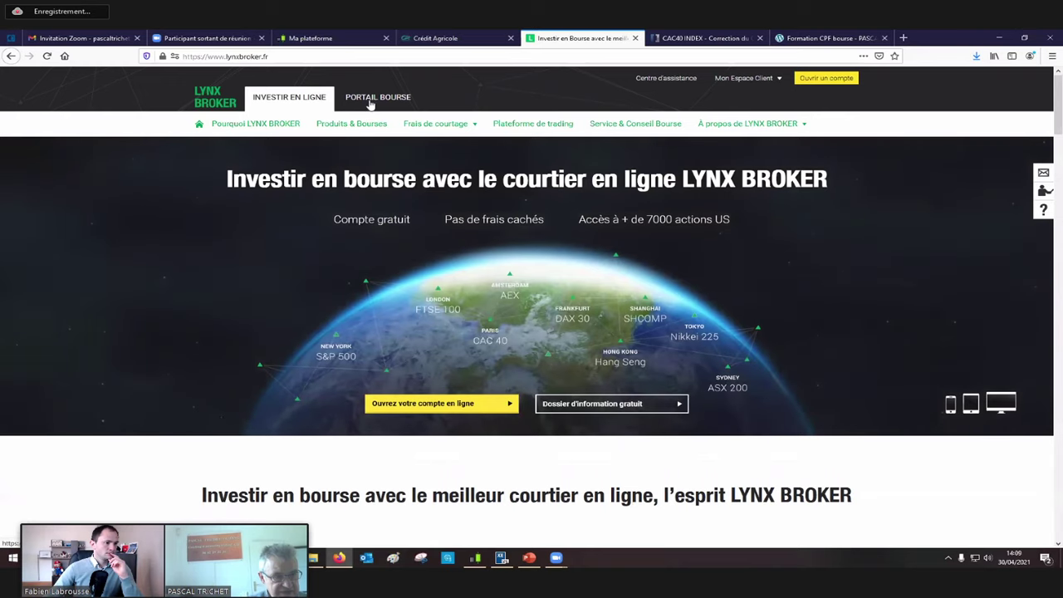
click(372, 102)
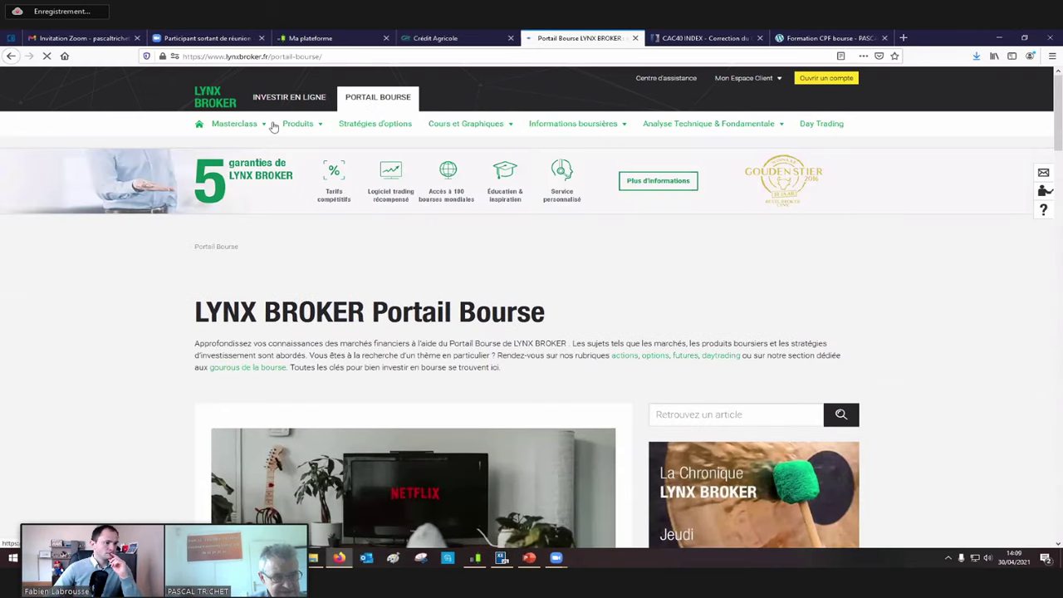
click(248, 128)
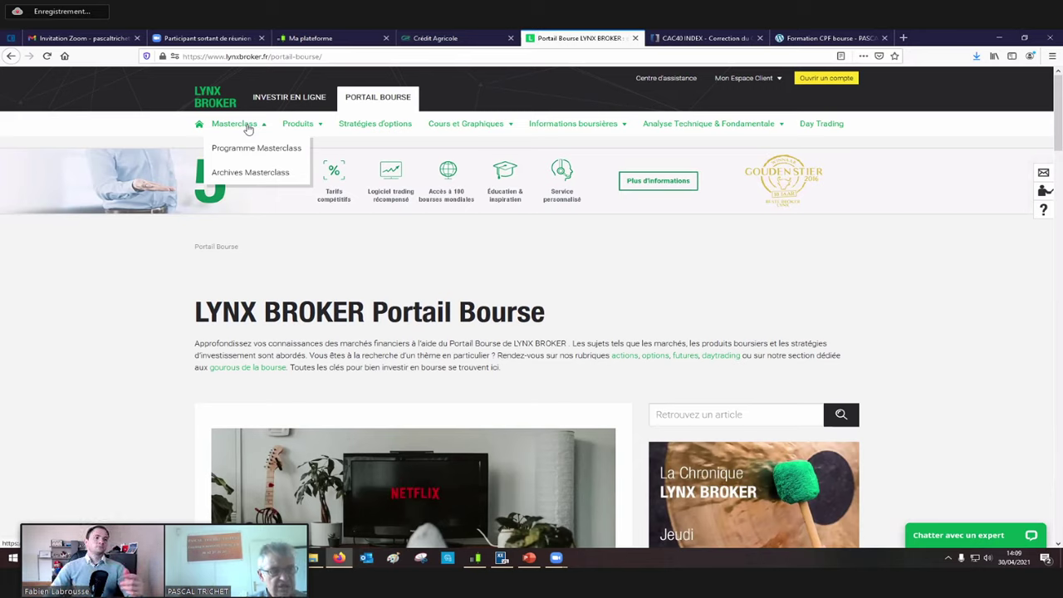
click(263, 174)
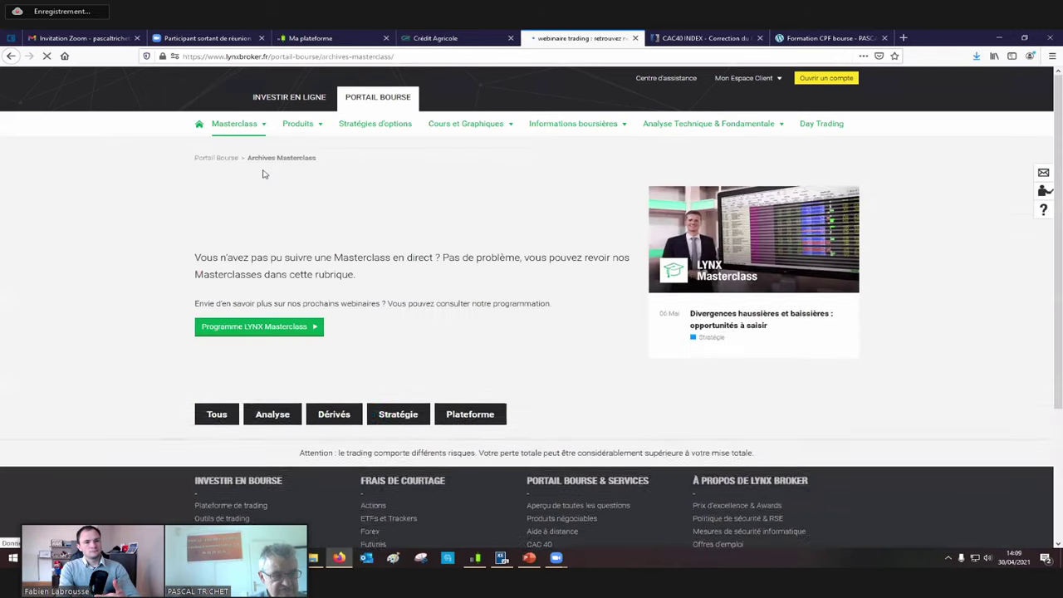
scroll(354, 206, down, 5)
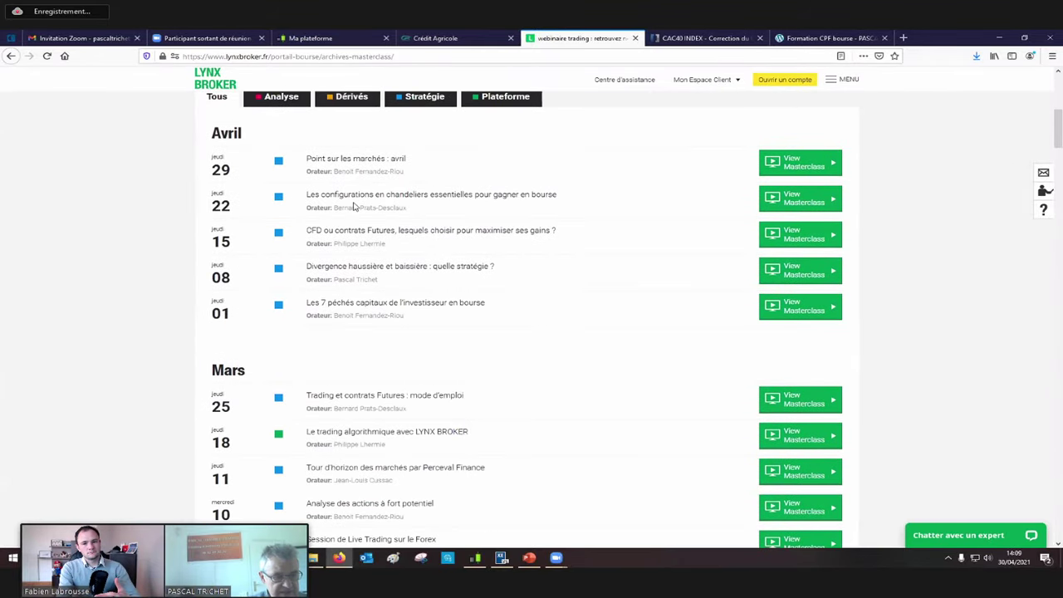
scroll(354, 207, down, 1)
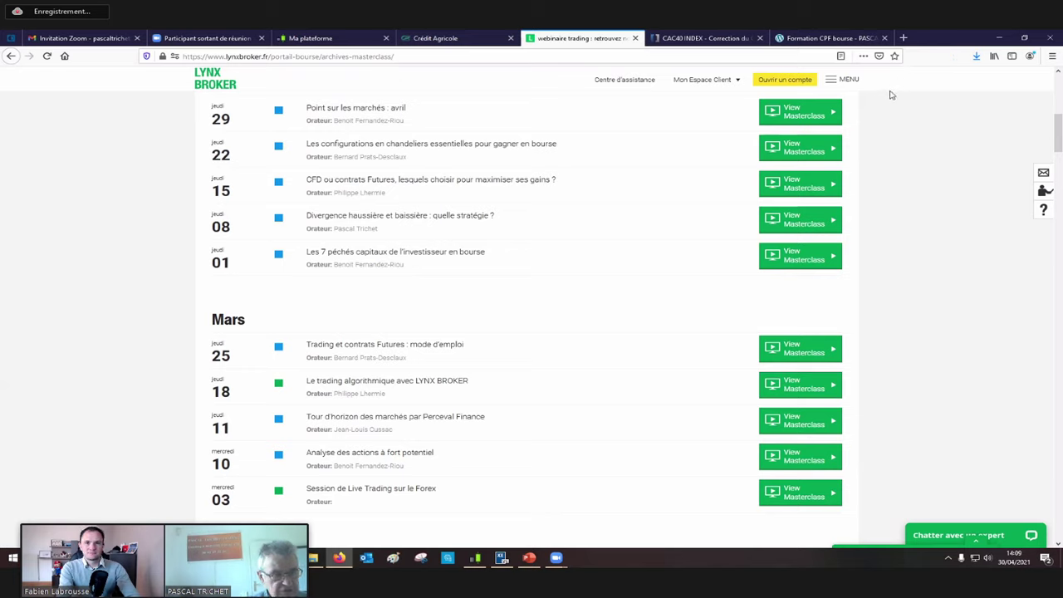
Step: Minimize the browser and change the desktop to its next background picture
click(998, 39)
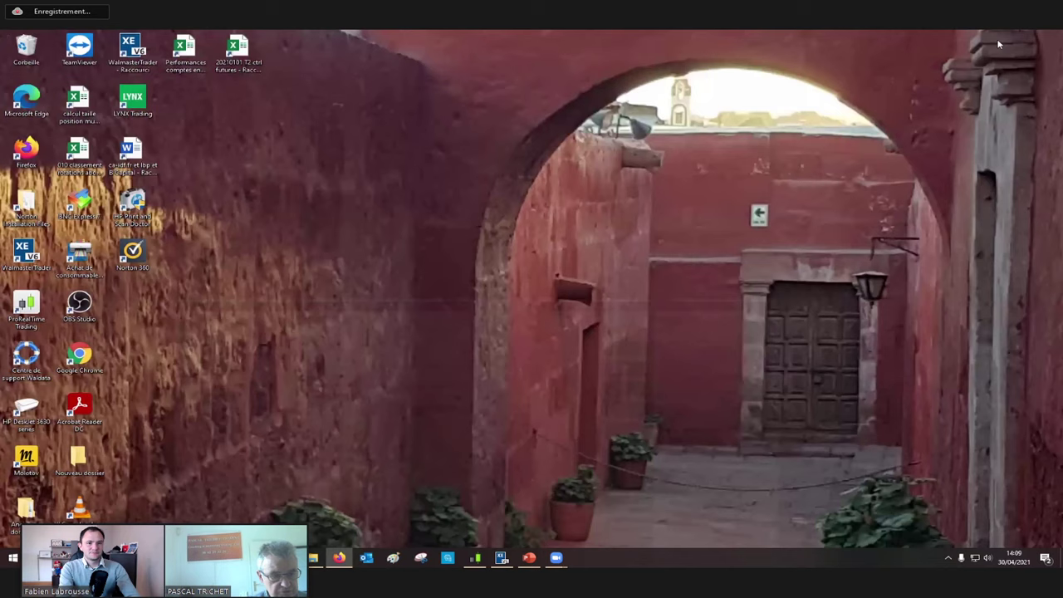
right_click(667, 328)
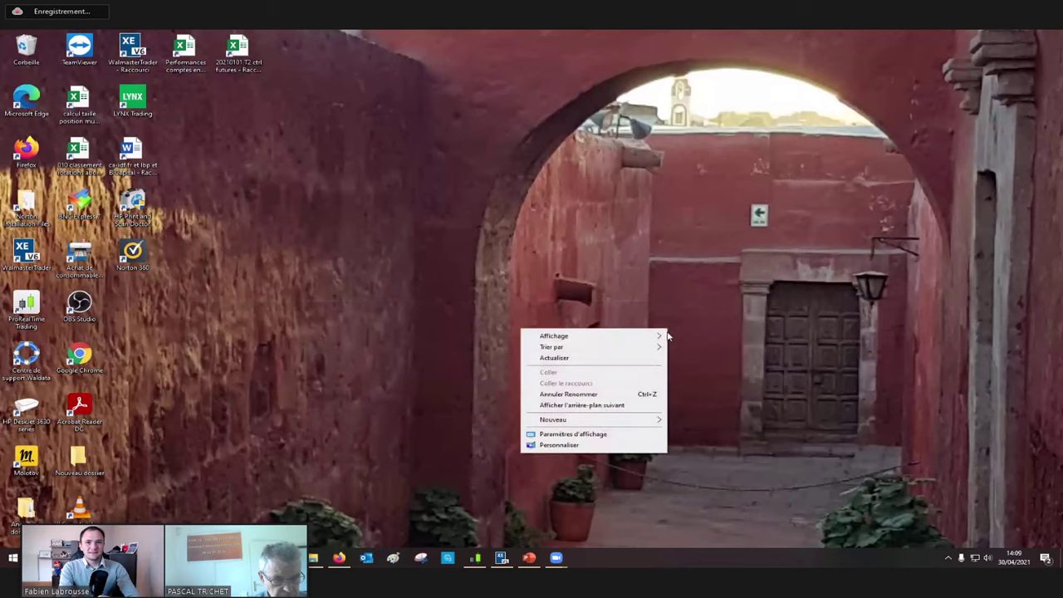
click(632, 405)
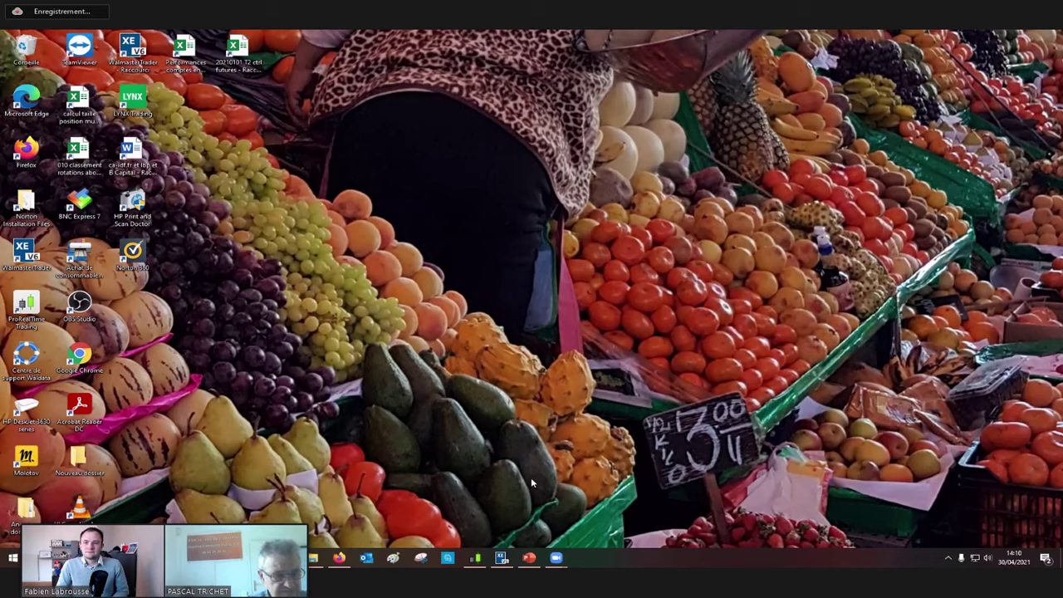
Step: Switch to the PowerPoint presentation and display slide 5, "Les divergences par l'exemple"
click(538, 564)
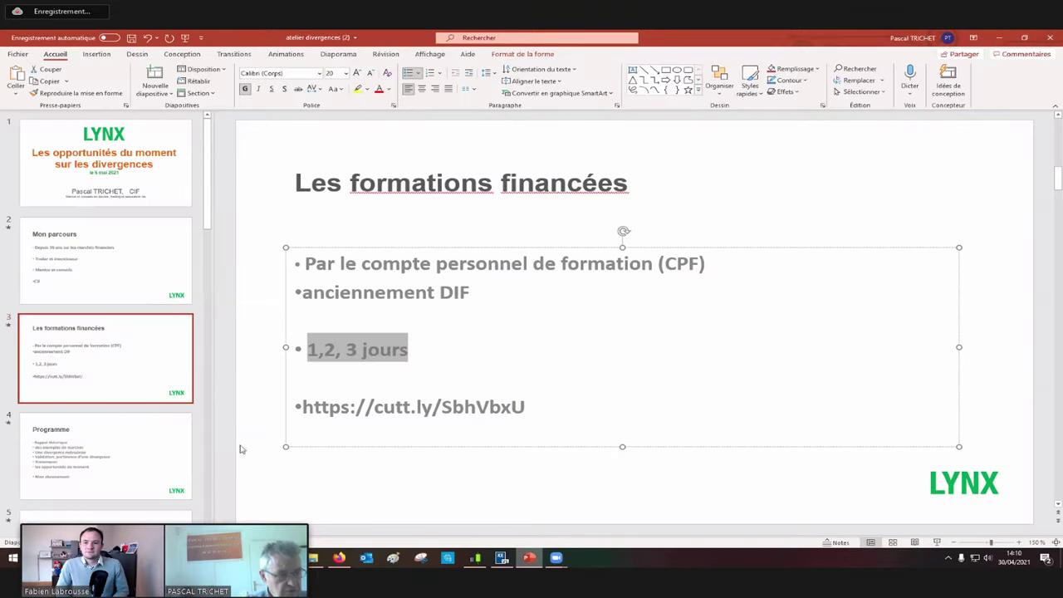
scroll(172, 409, down, 3)
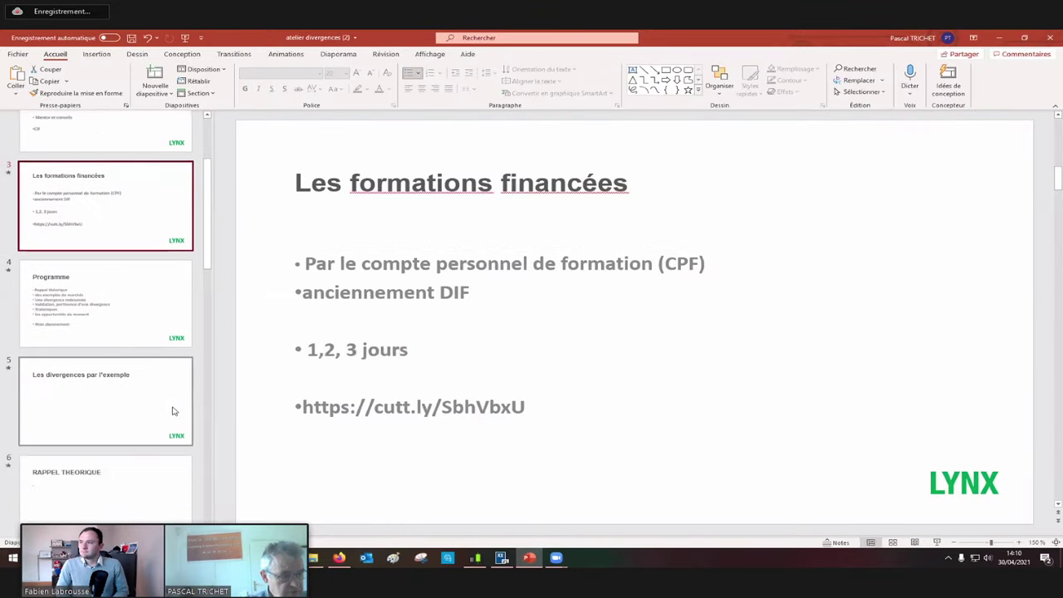
click(169, 407)
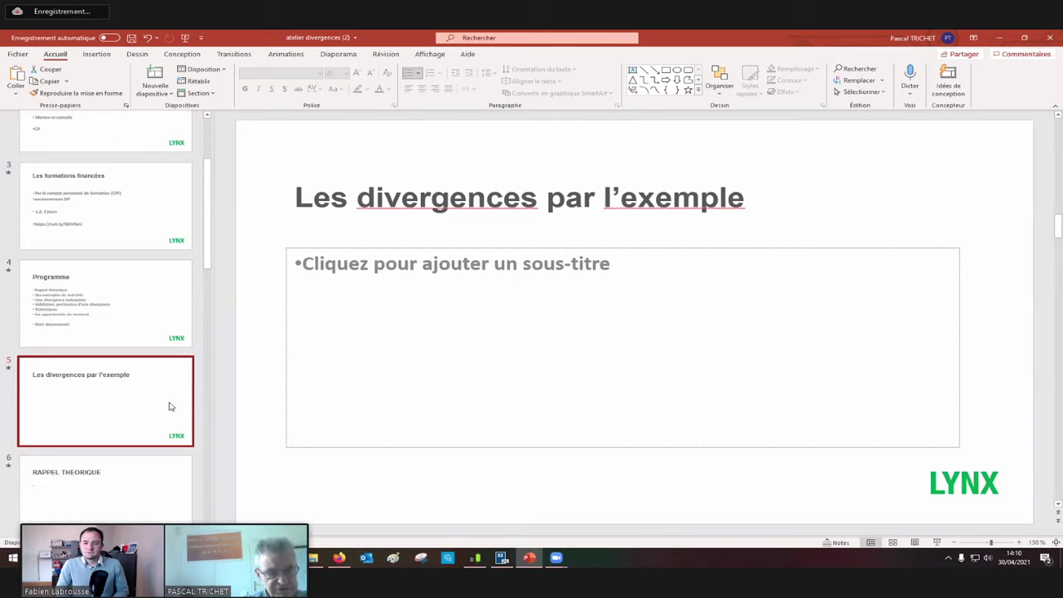
Step: Minimize the presentation, switch to Walmaster Trader XE and reposition the weekly ACKERMANS V.HAAREN chart to show its divergence and price targets
click(1000, 39)
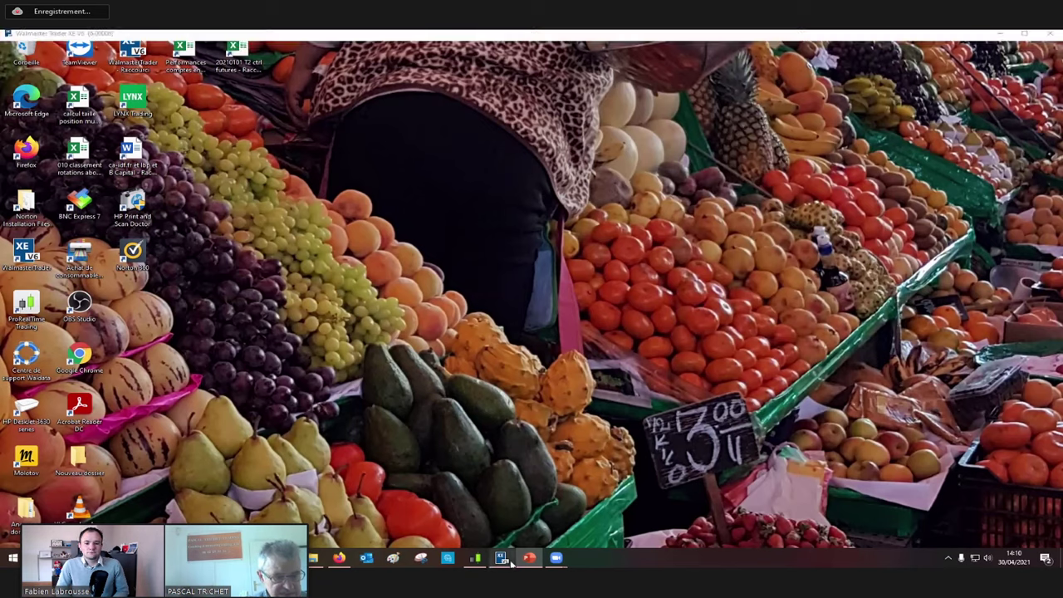
click(510, 560)
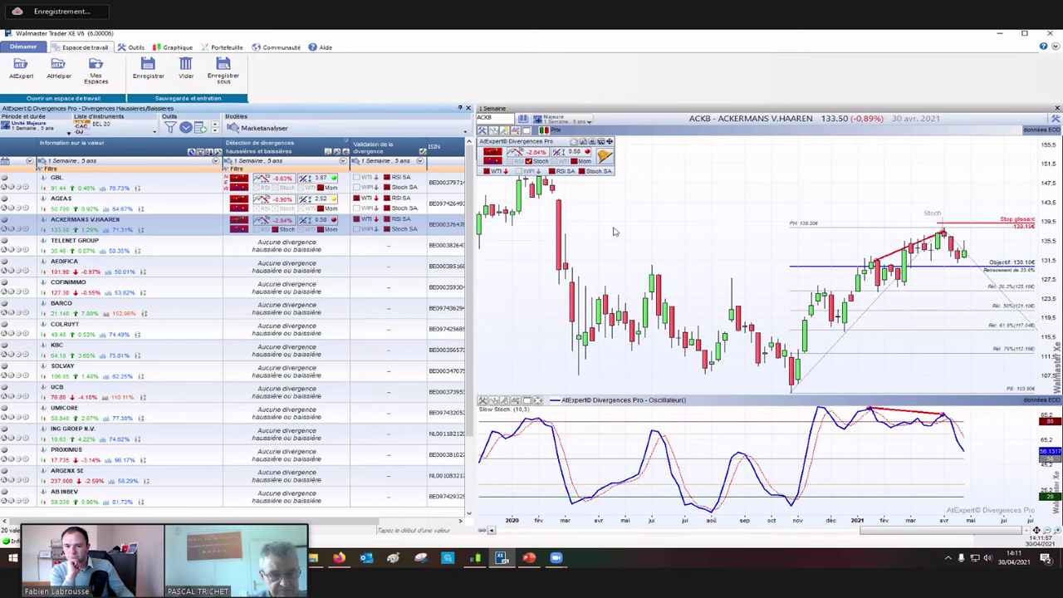
drag(614, 231, 559, 209)
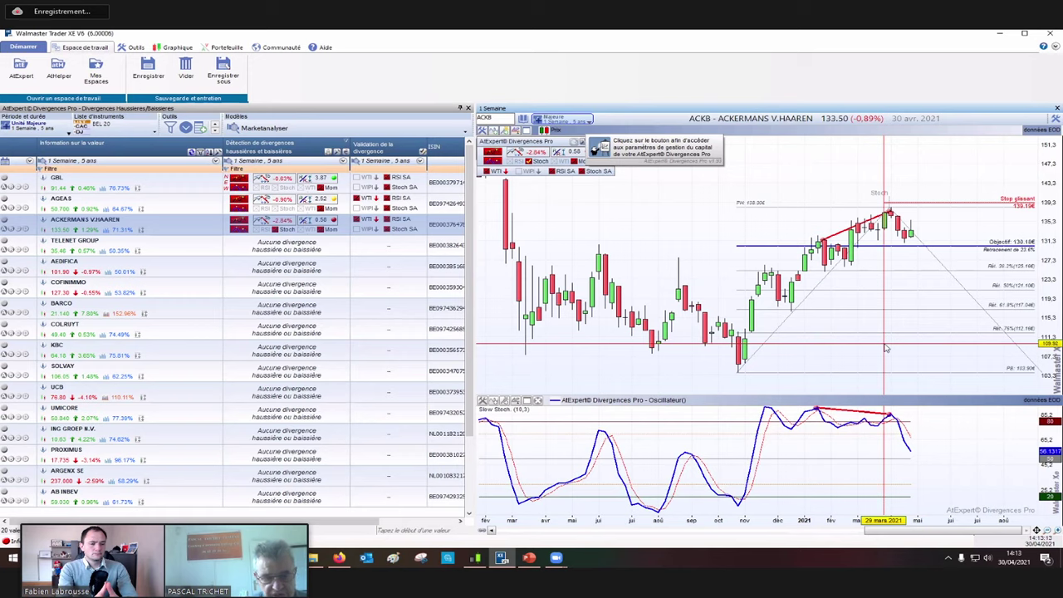
drag(882, 341, 867, 327)
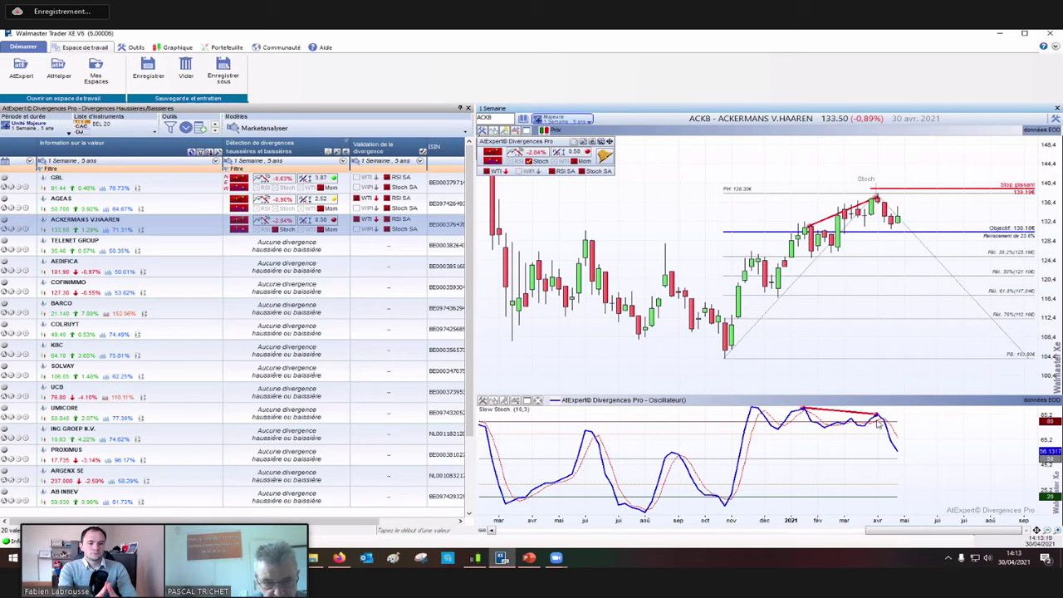
Step: Examine the stochastic peaks of the ACKERMANS V.HAAREN bearish divergence and display the chart drawing tools
mouse_move(880, 420)
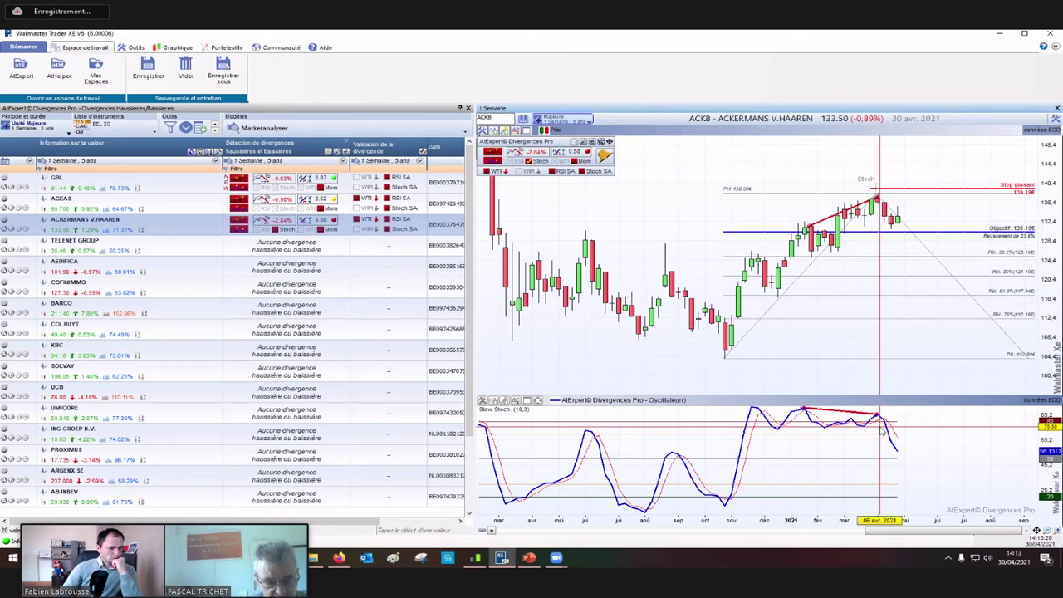
click(805, 413)
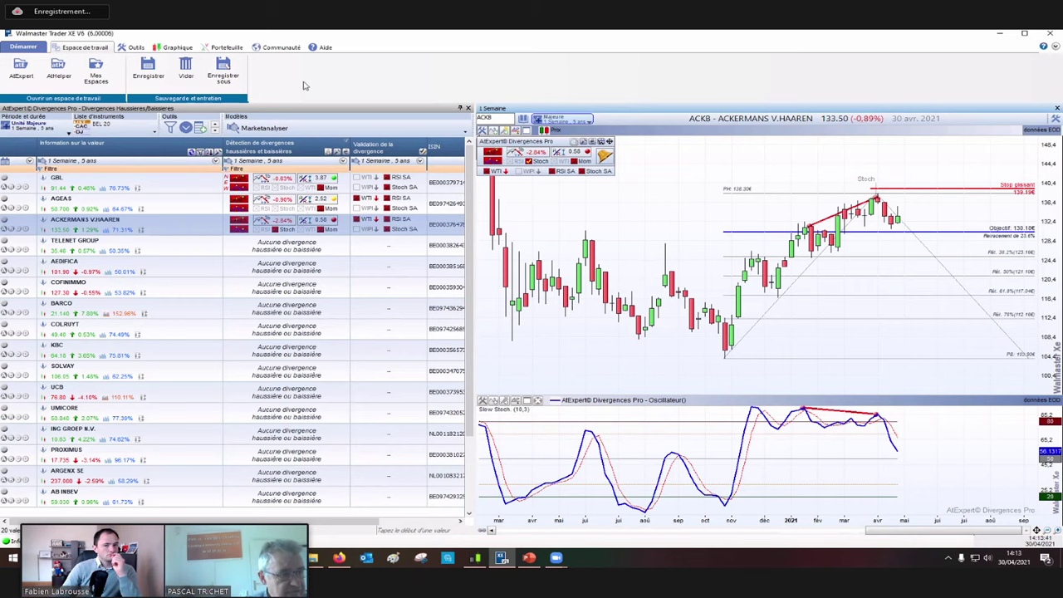
click(175, 48)
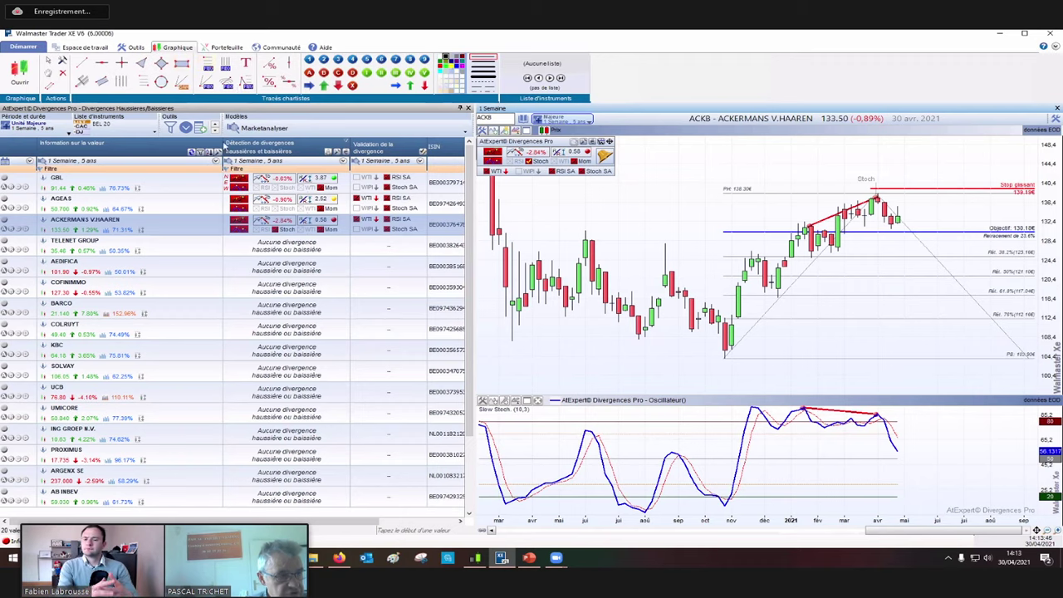
click(879, 434)
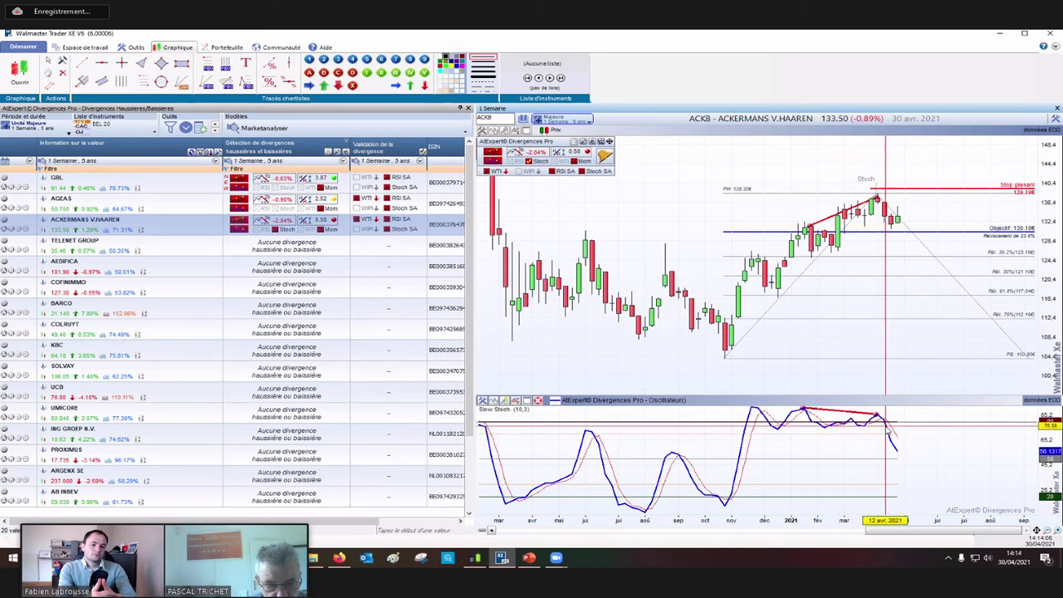
mouse_move(888, 431)
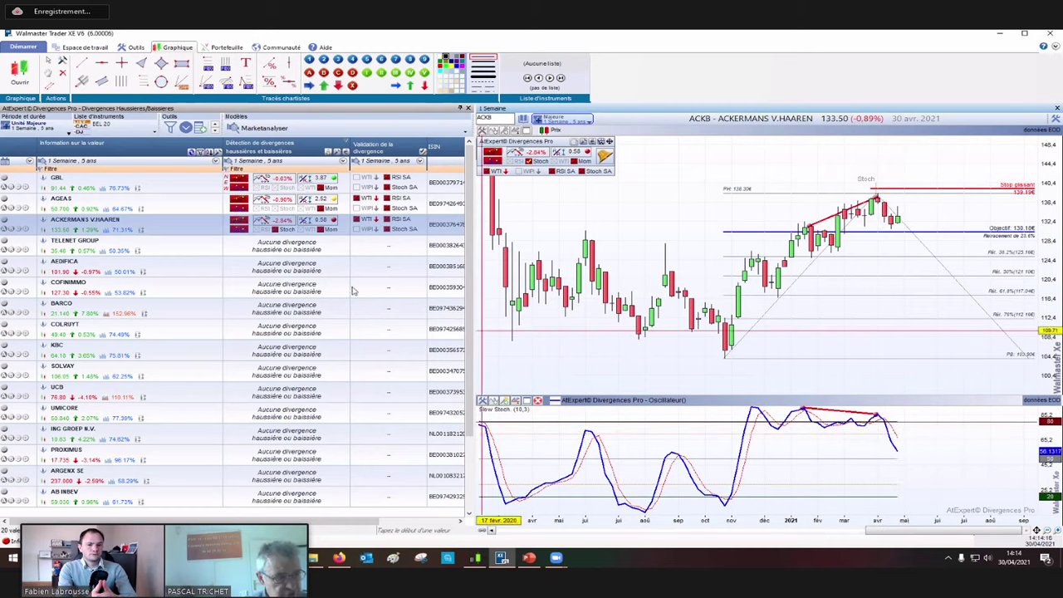
Step: View the GBL and AGEAS divergence charts and inspect the two momentum peaks of the AGEAS divergence
click(165, 192)
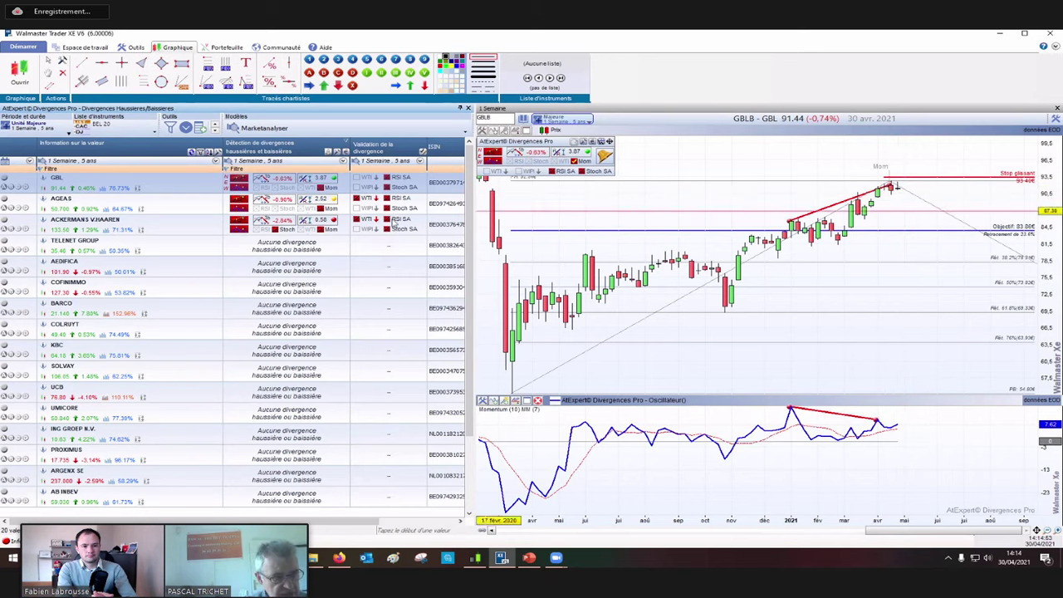
click(188, 209)
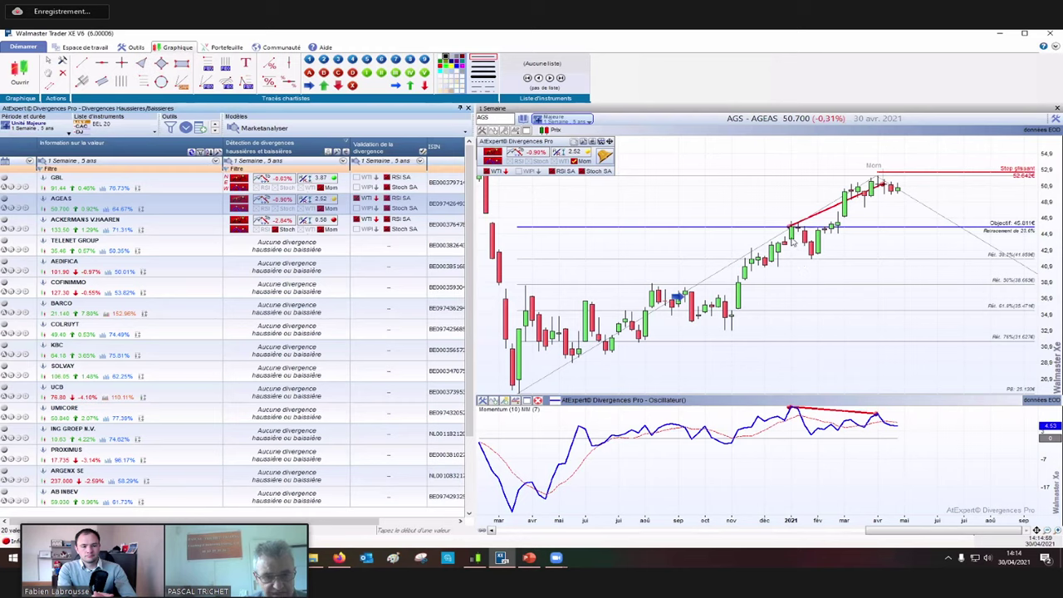
click(797, 410)
drag(799, 413, 878, 418)
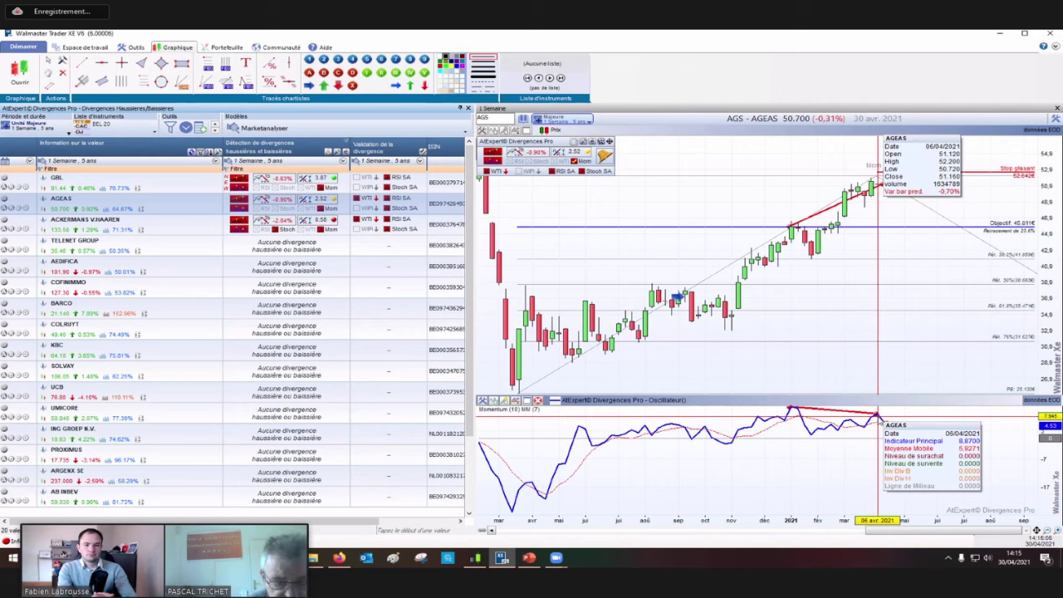
Step: Inspect the second AGEAS momentum peak and display the GBL chart with its bearish momentum divergence details
drag(879, 418, 870, 422)
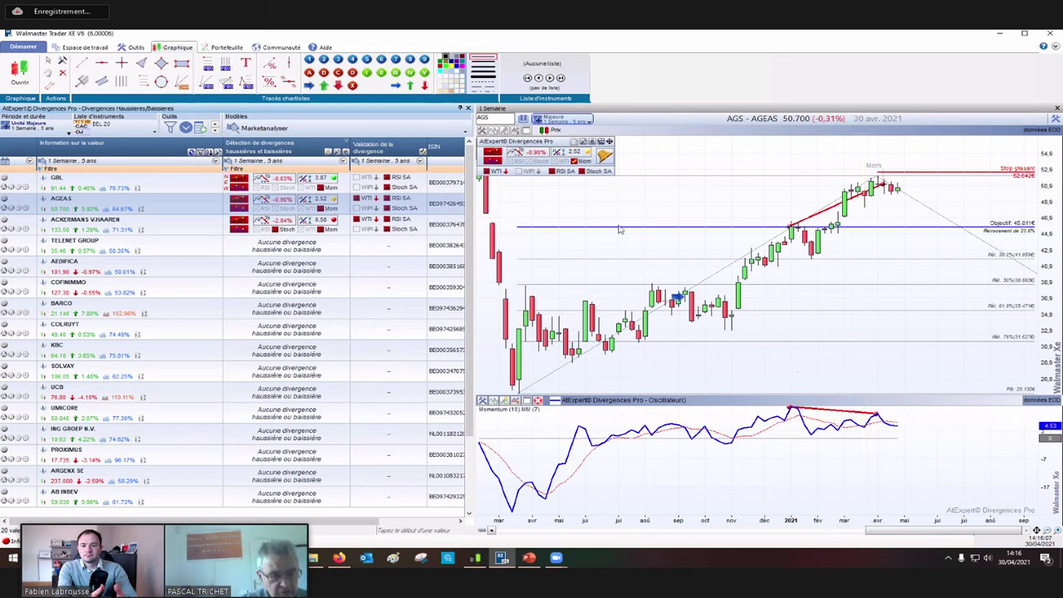
mouse_move(562, 172)
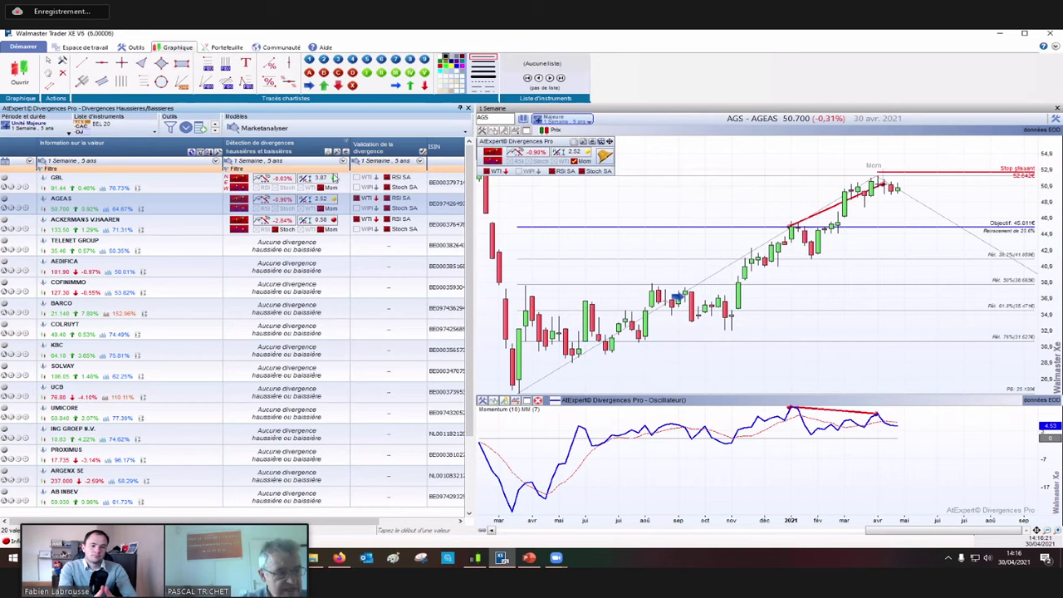
click(188, 189)
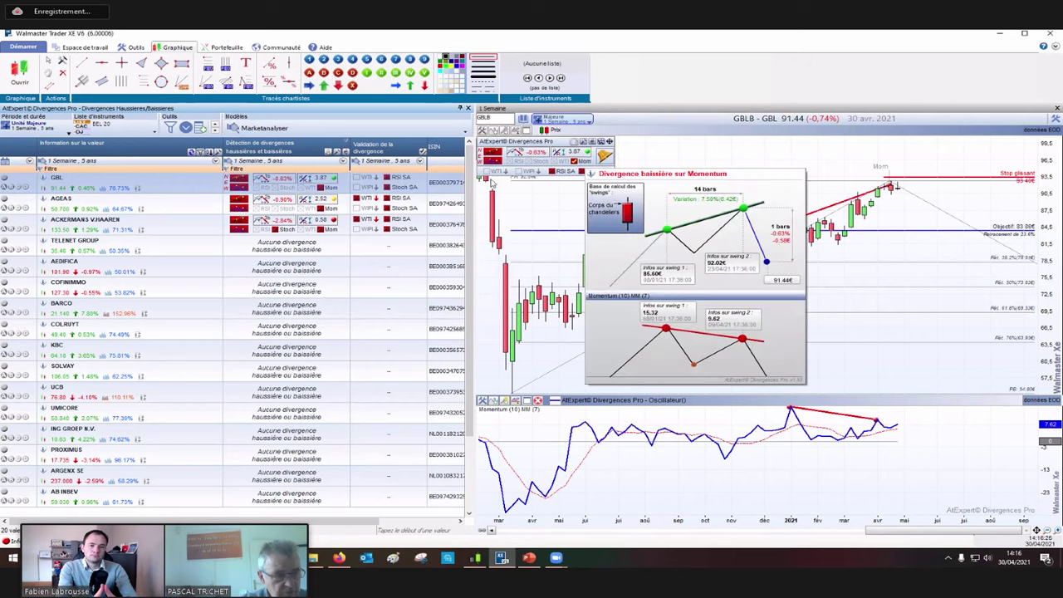
Step: Review the stochastic and momentum divergence details of ACKERMANS V.HAAREN and compare its chart with AGEAS
click(168, 231)
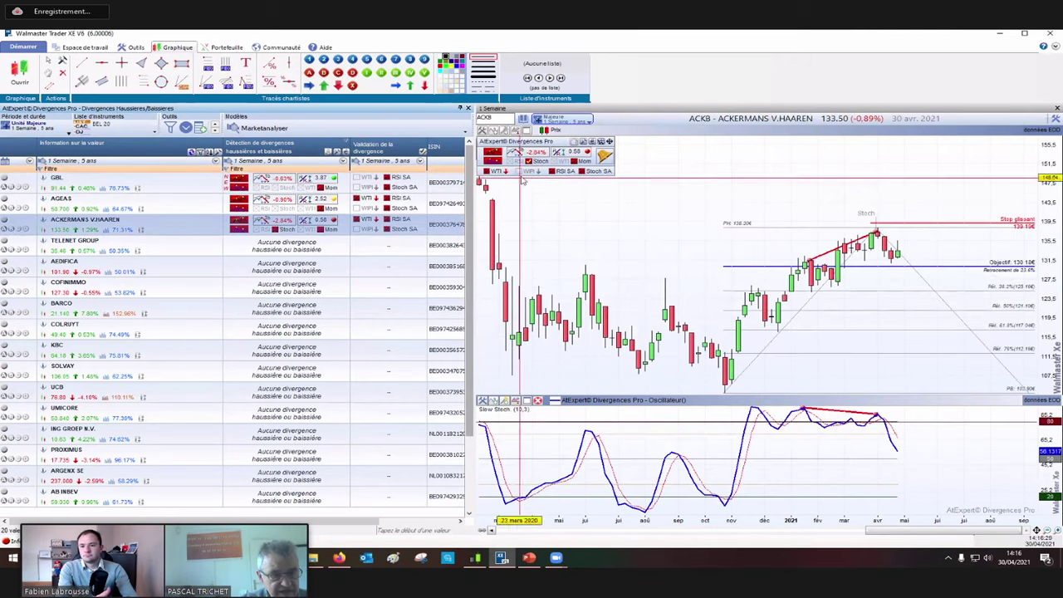
mouse_move(529, 162)
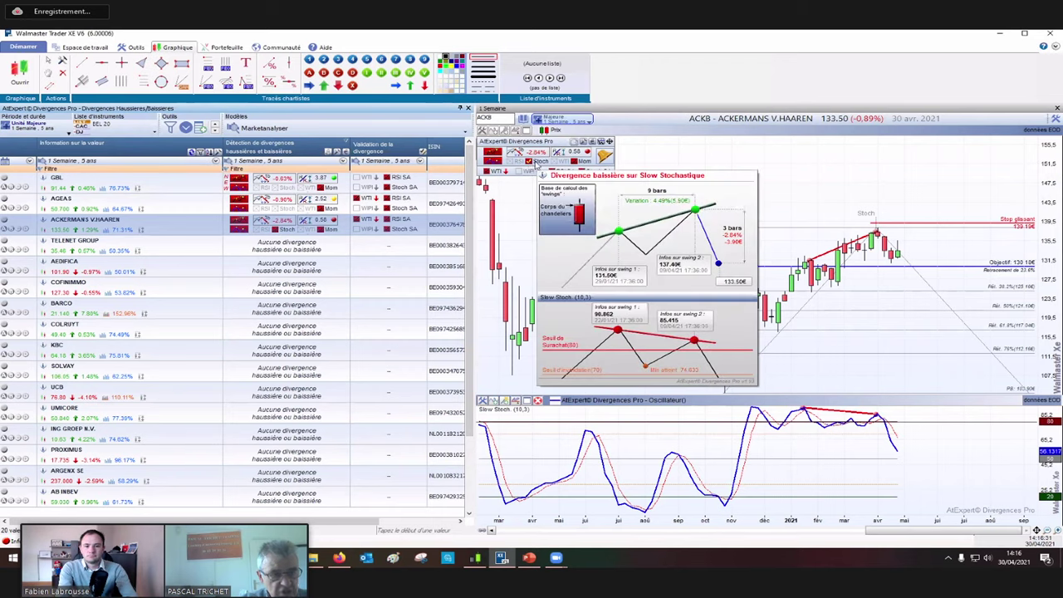
mouse_move(579, 166)
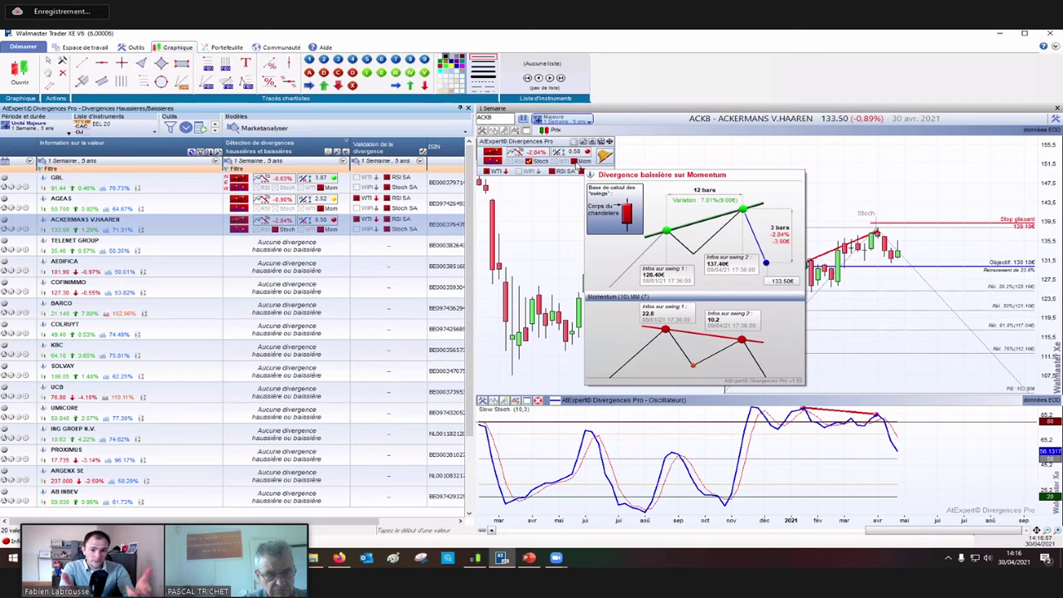
mouse_move(593, 212)
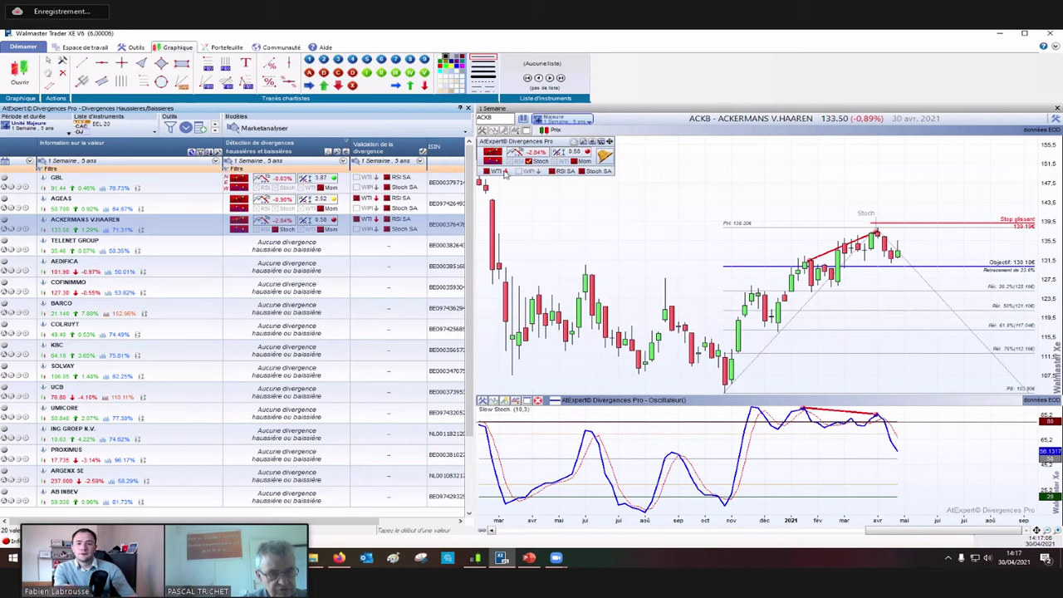
mouse_move(608, 233)
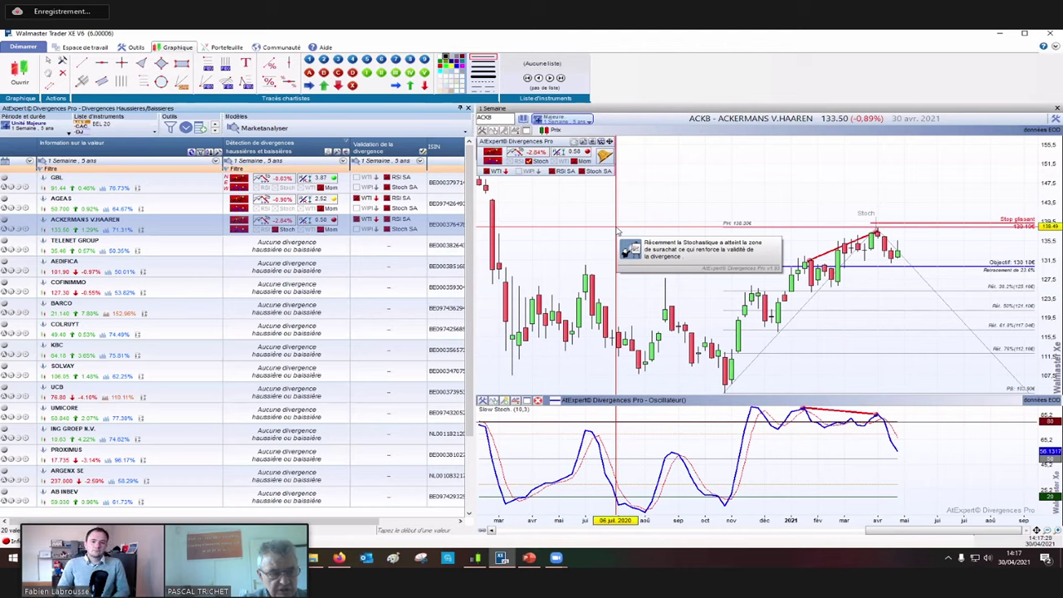
click(204, 208)
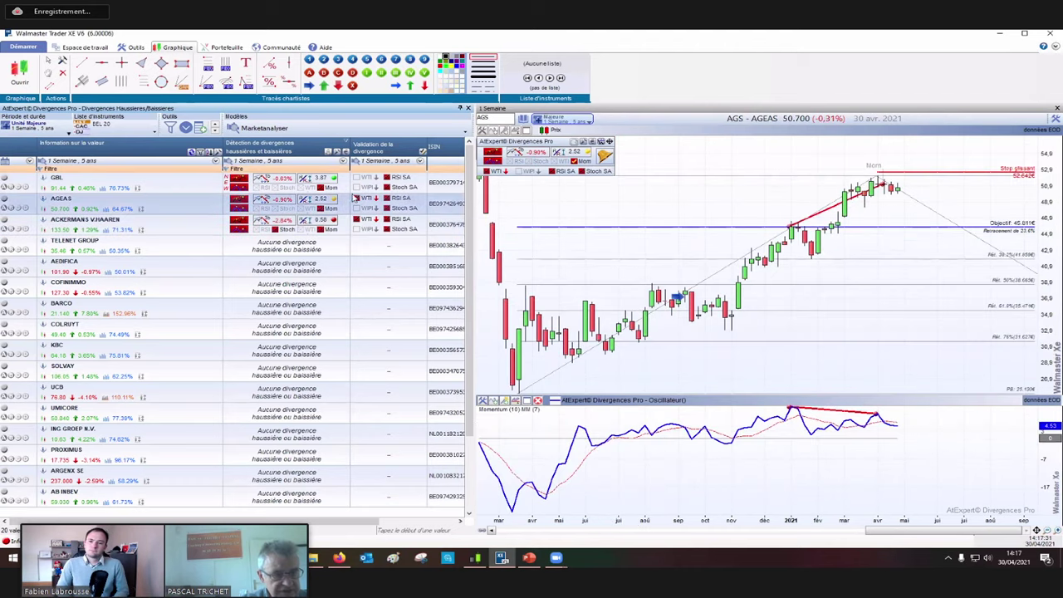
click(209, 231)
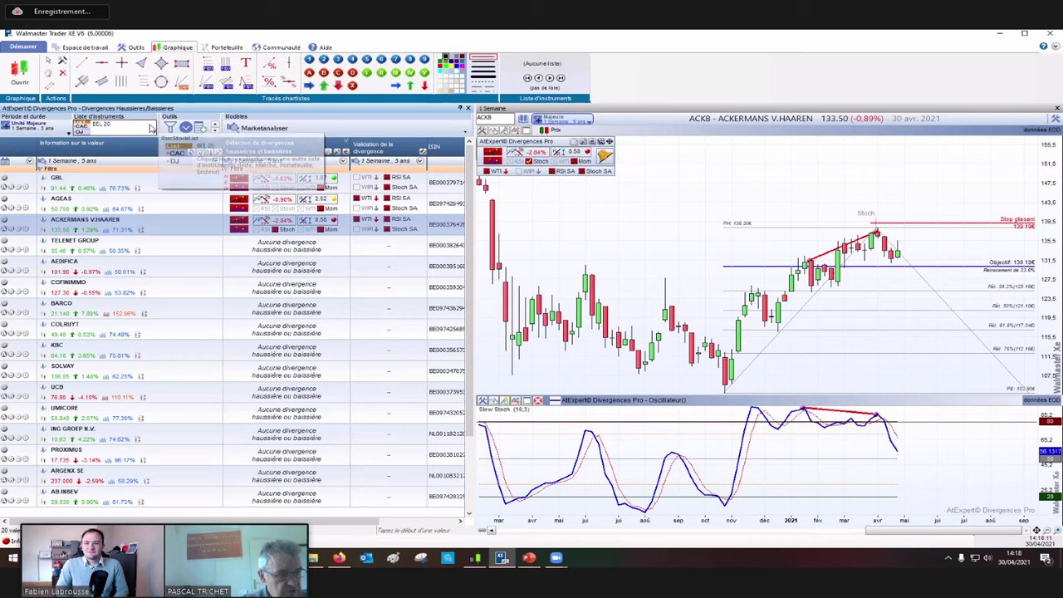
Step: Replace the instrument list in the divergence scanner with the AEX INDEX market
click(154, 126)
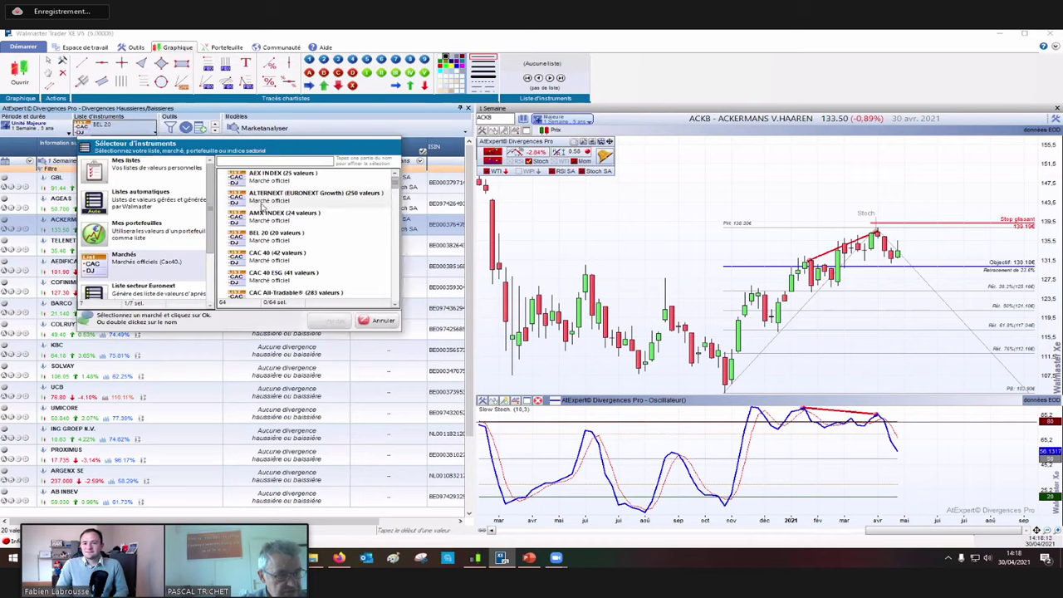
click(274, 182)
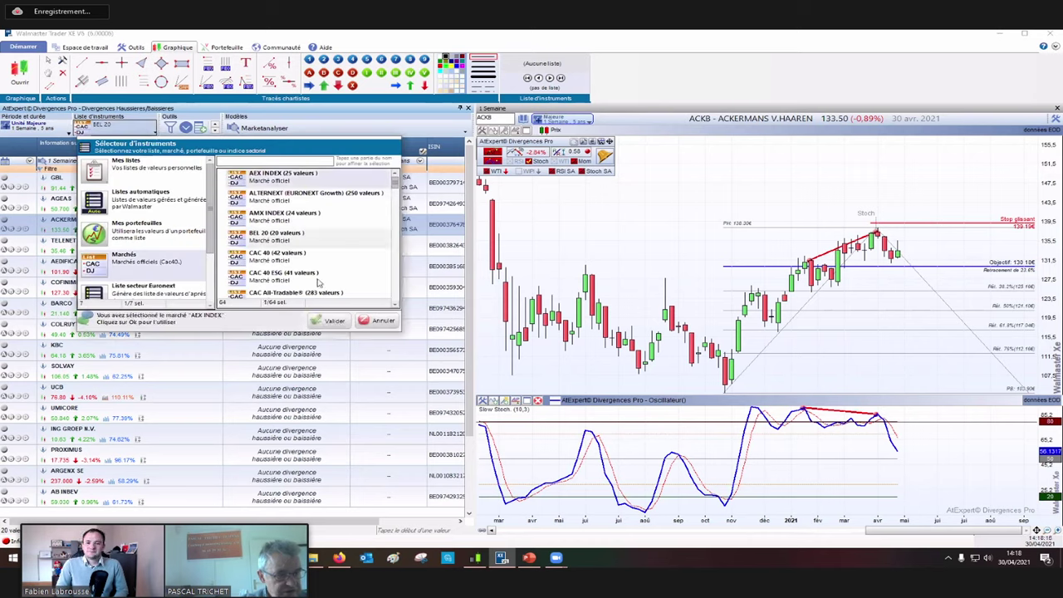
click(333, 320)
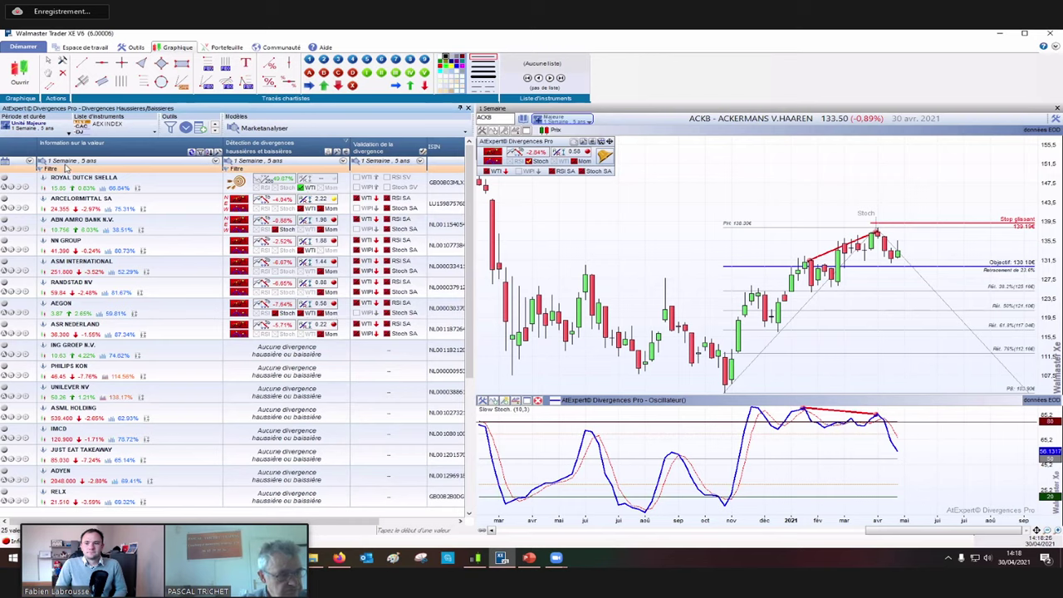
Step: Show the momentum divergence on ARCELORMITTAL SA and examine the ABN AMRO BANK N.V. divergence and its latest candles
click(88, 209)
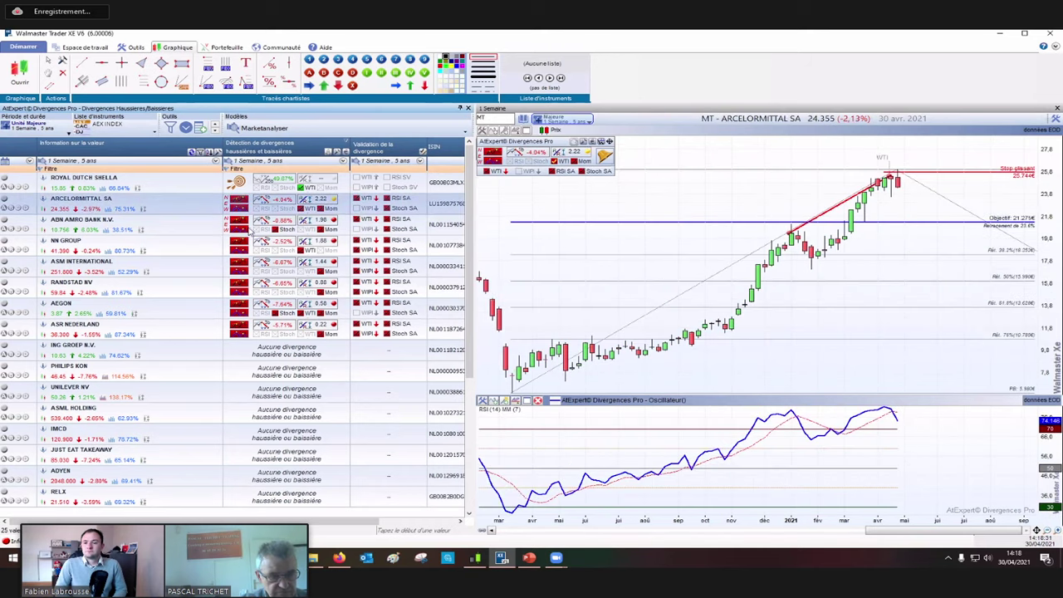
click(574, 162)
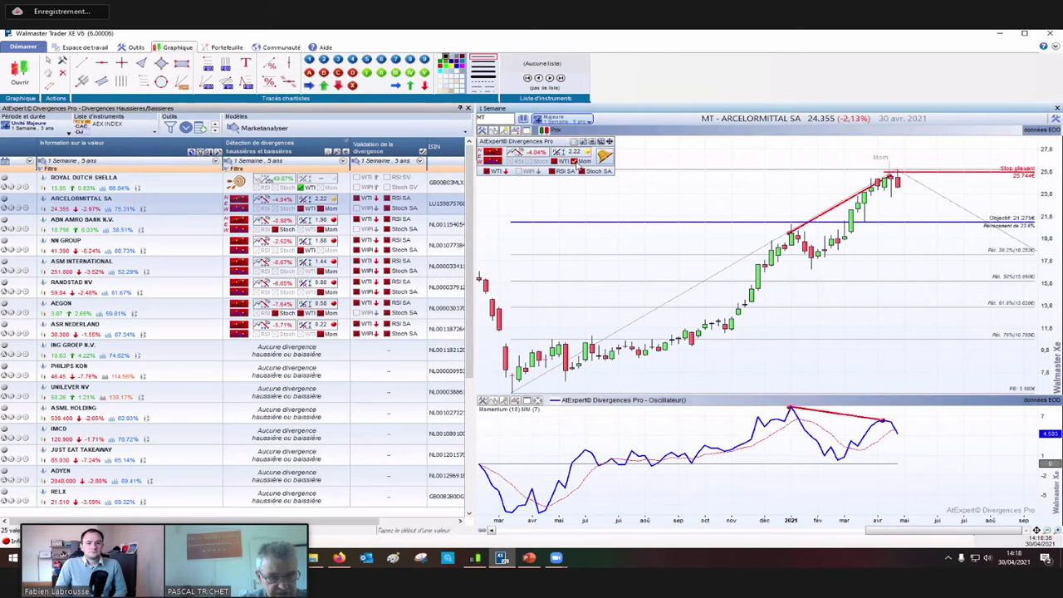
mouse_move(594, 223)
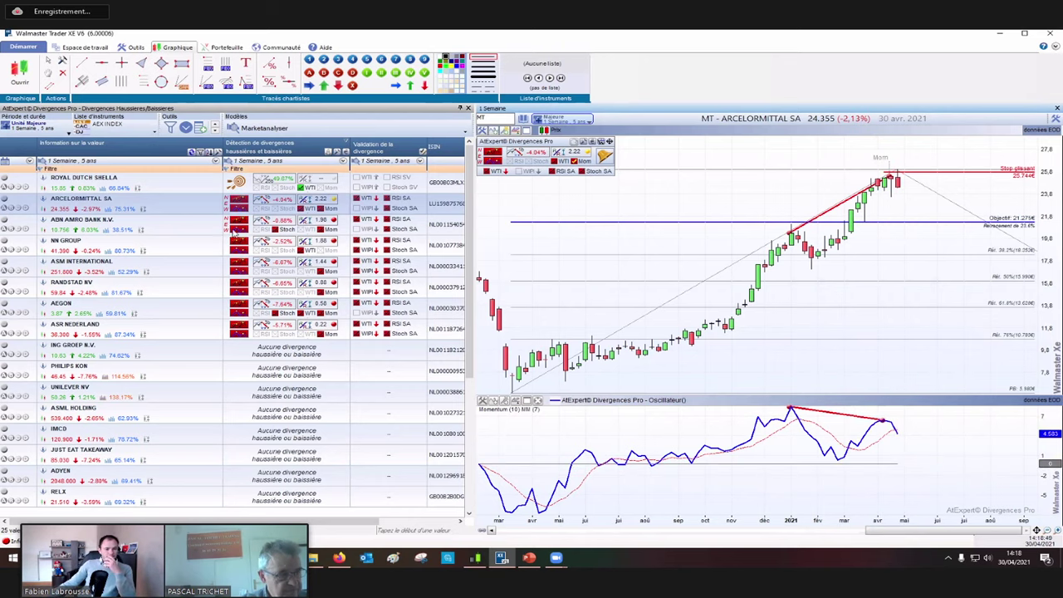
click(182, 236)
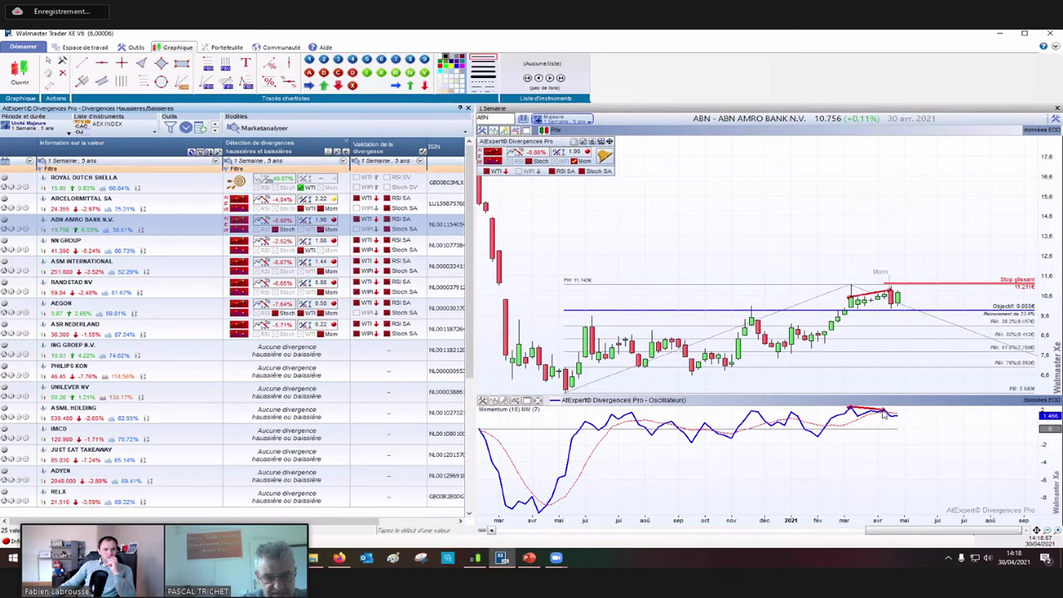
mouse_move(885, 413)
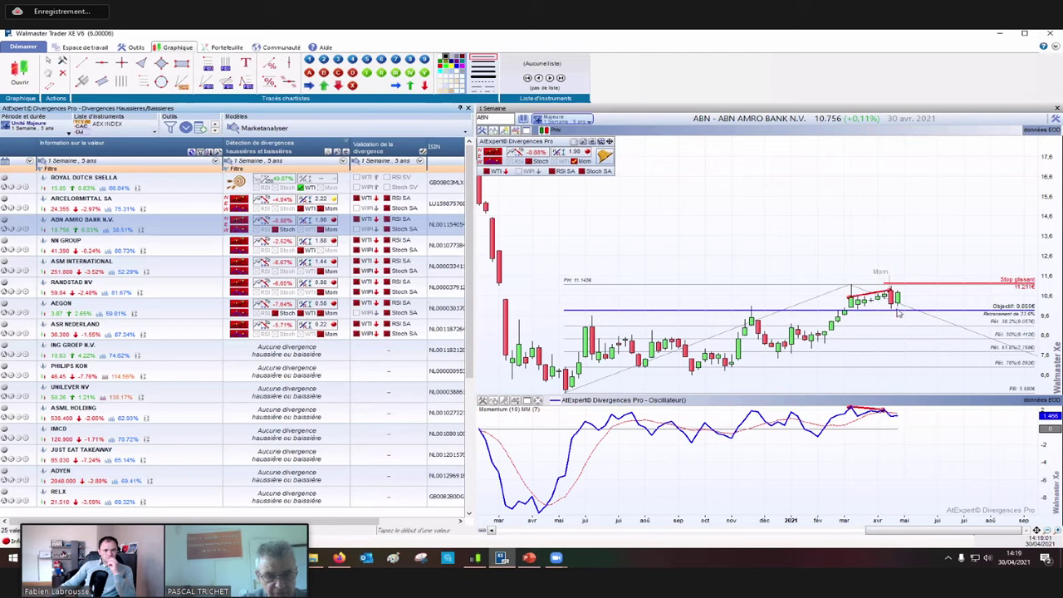
mouse_move(898, 304)
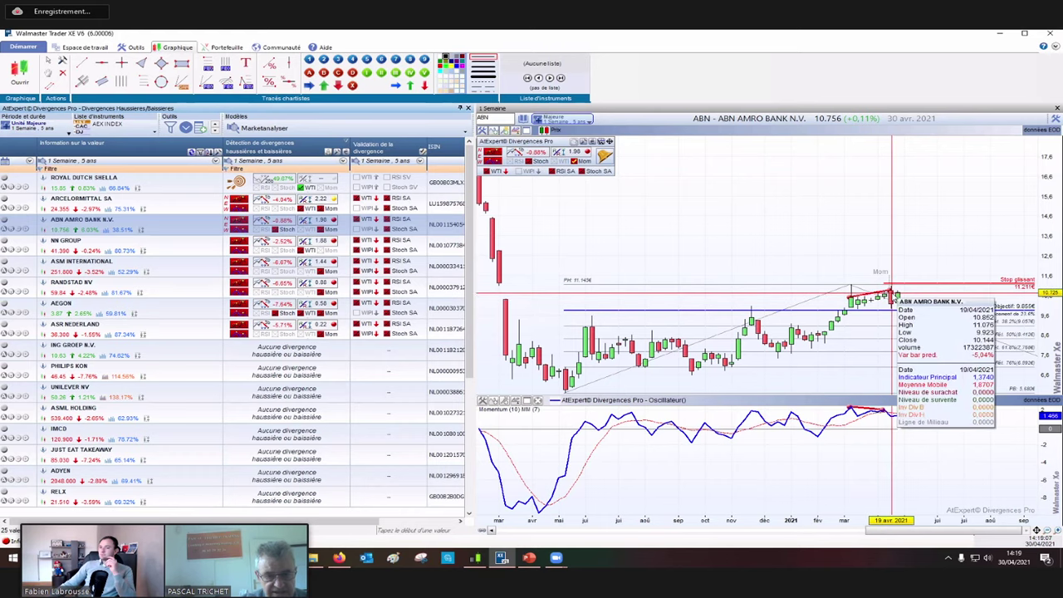
Step: View the divergence charts of NN GROUP, ASM INTERNATIONAL, RANDSTAD NV and AEGON, checking the latest ASM INTERNATIONAL candles
click(151, 250)
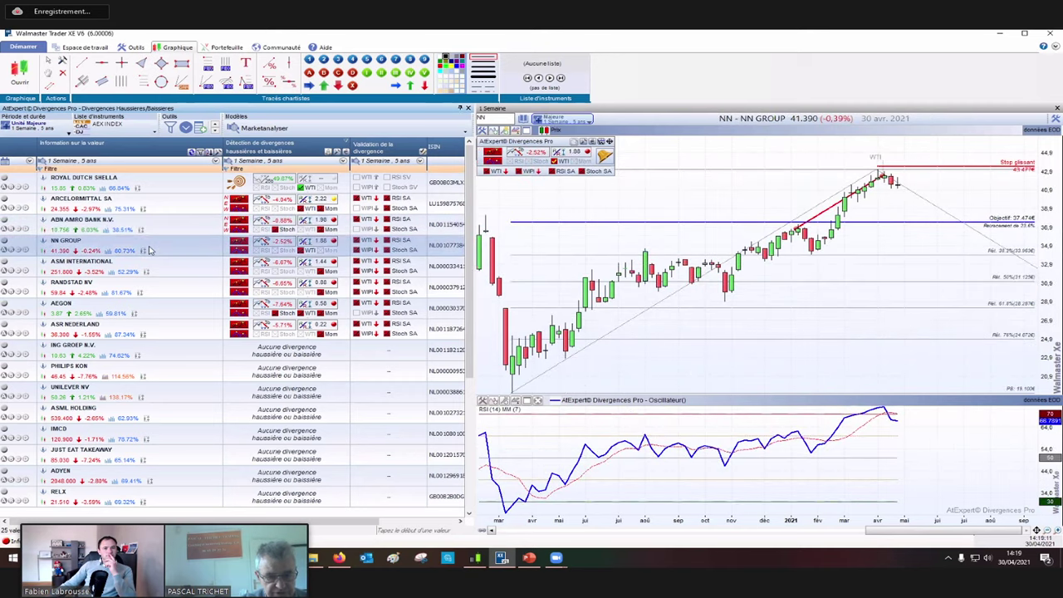
click(555, 163)
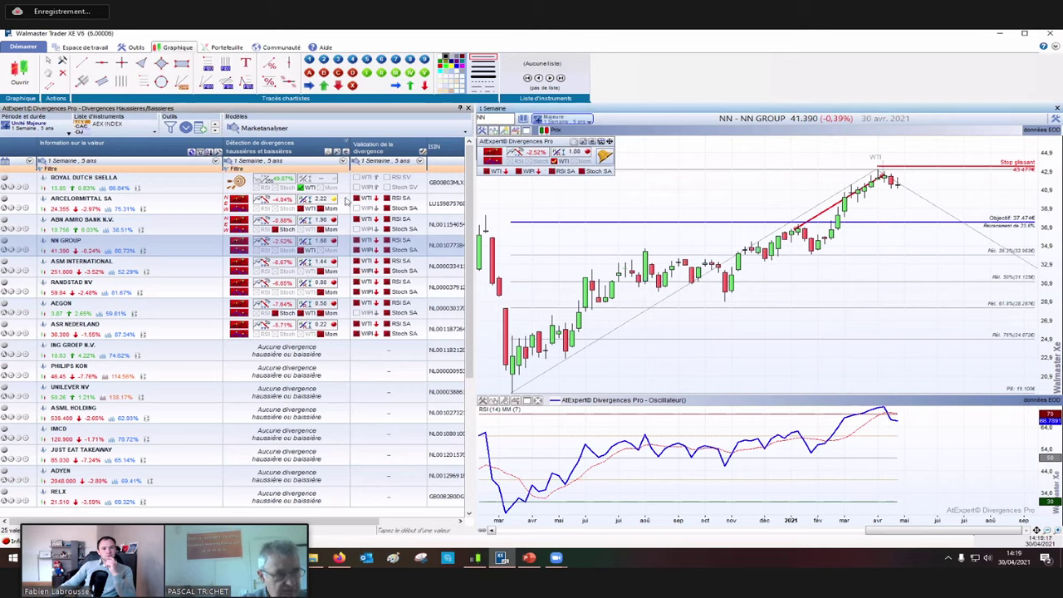
click(123, 271)
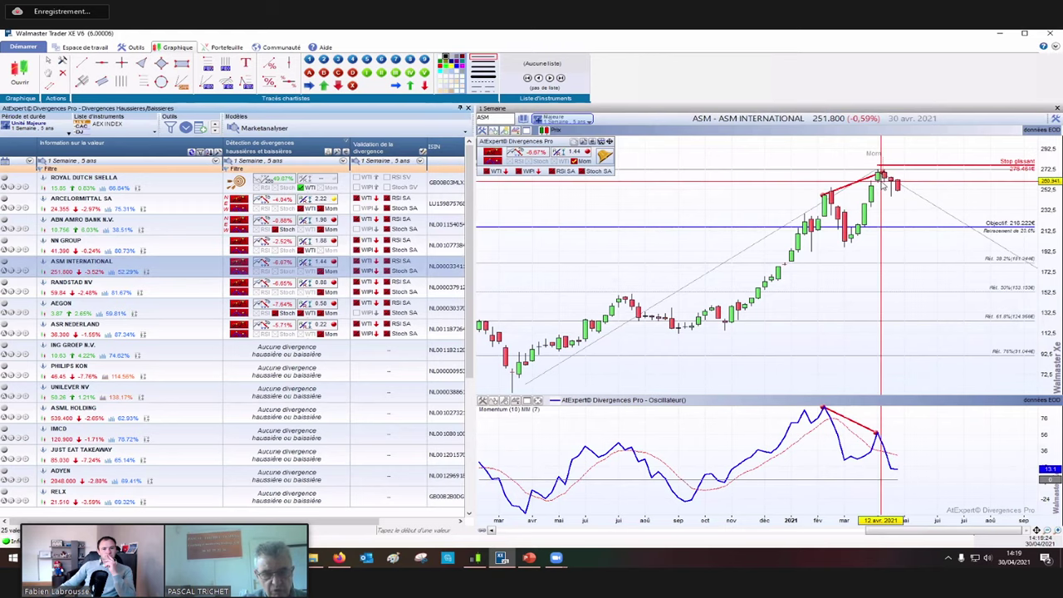
mouse_move(883, 179)
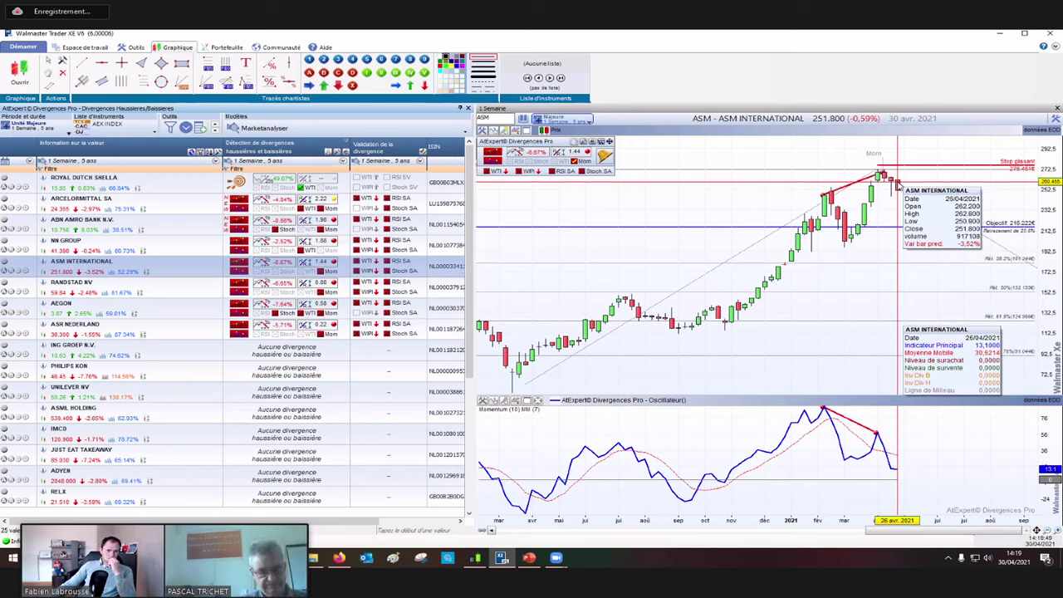
click(158, 297)
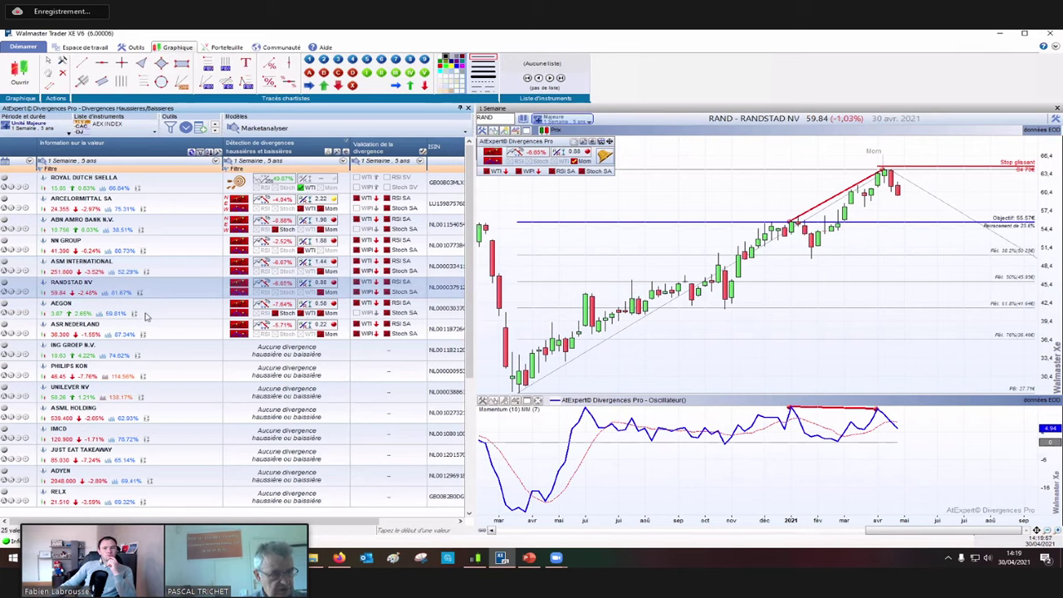
click(145, 316)
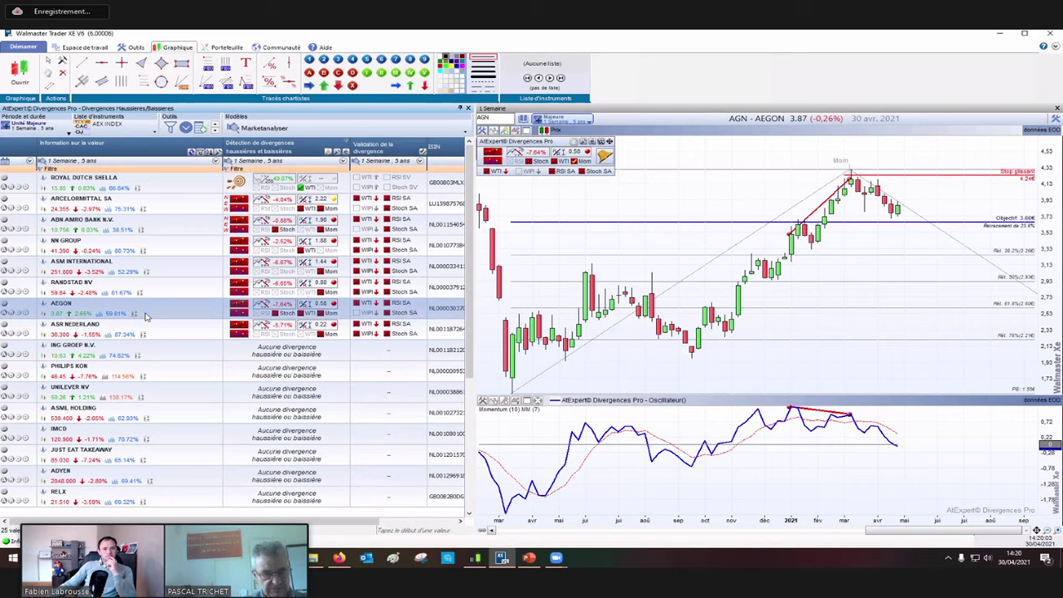
Step: Compare the ABN AMRO BANK N.V., NN GROUP and ARCELORMITTAL SA divergence charts again
click(118, 230)
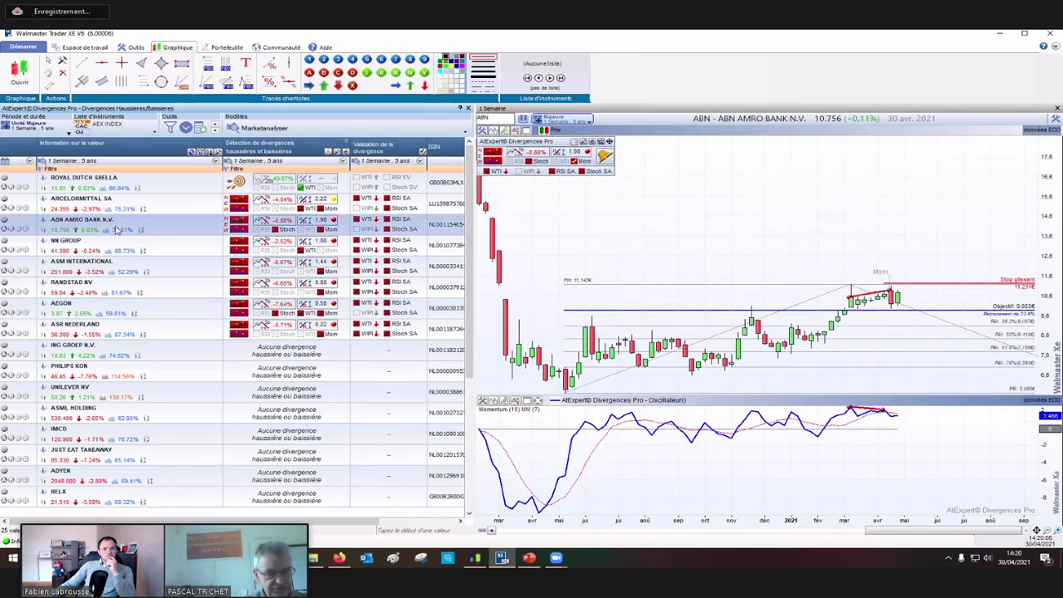
click(107, 246)
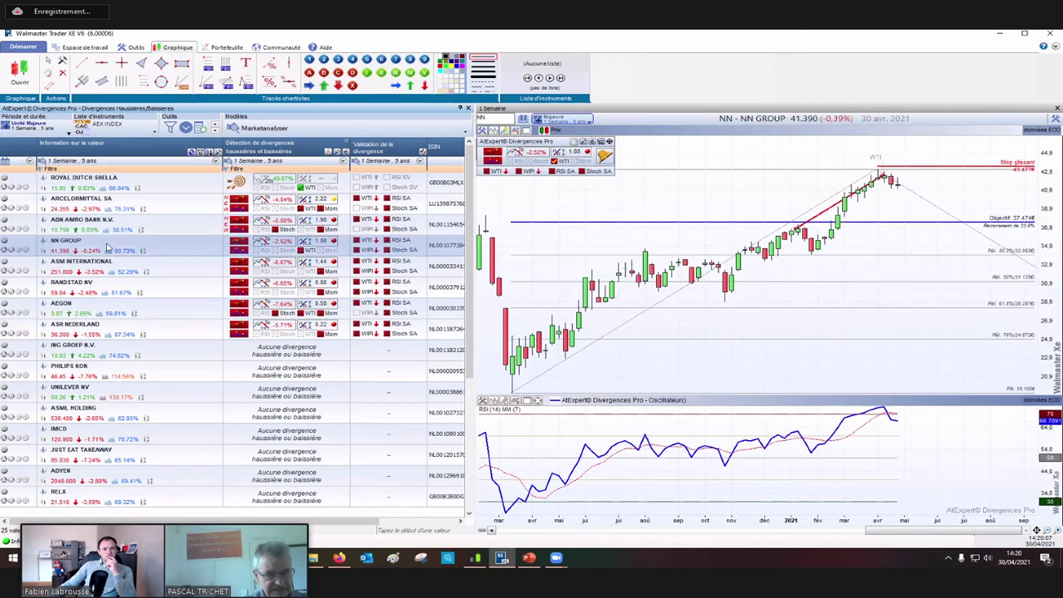
click(108, 211)
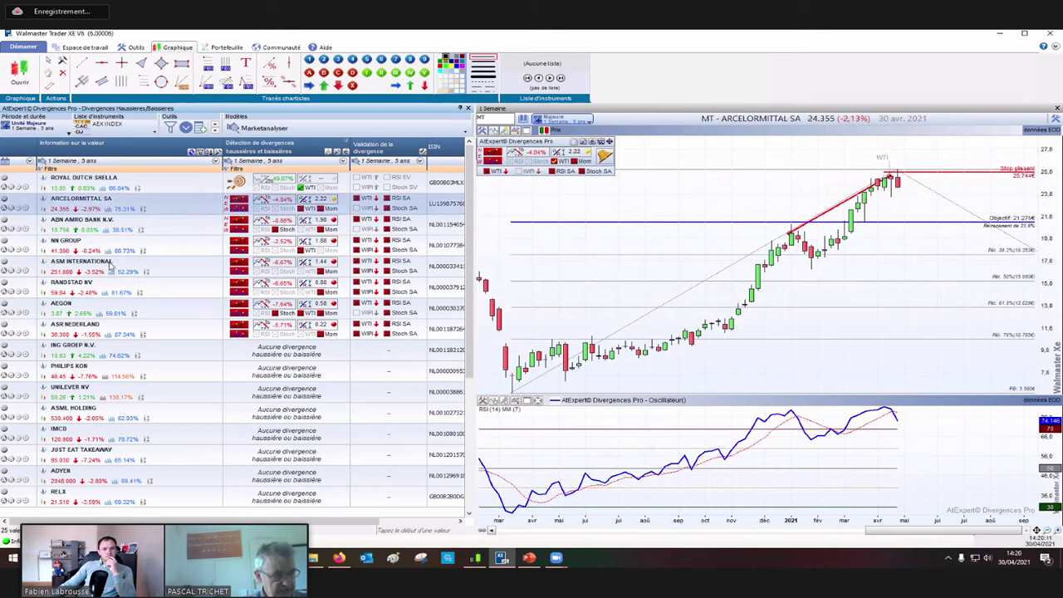
Step: Return to the weekly ASM INTERNATIONAL chart and extend its visible history back to 2018 to examine the long-term trend
click(110, 264)
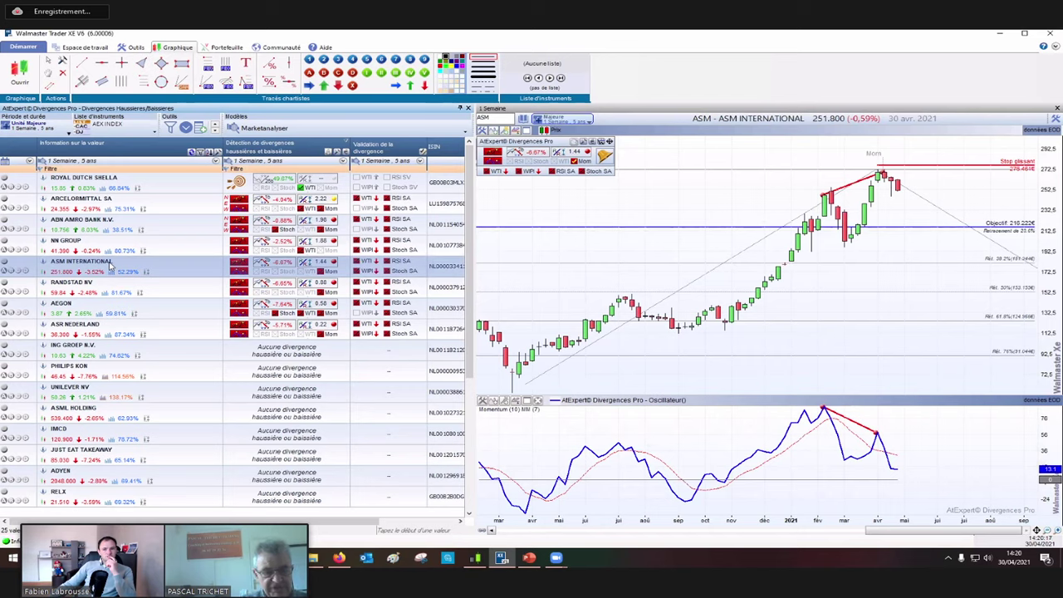
click(1047, 530)
click(1047, 530)
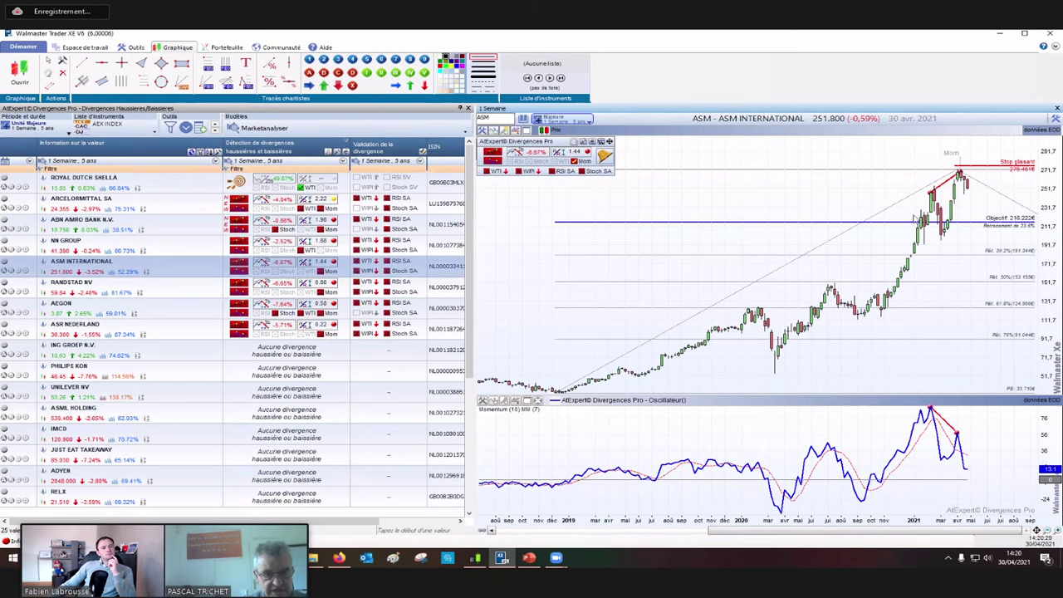
mouse_move(960, 174)
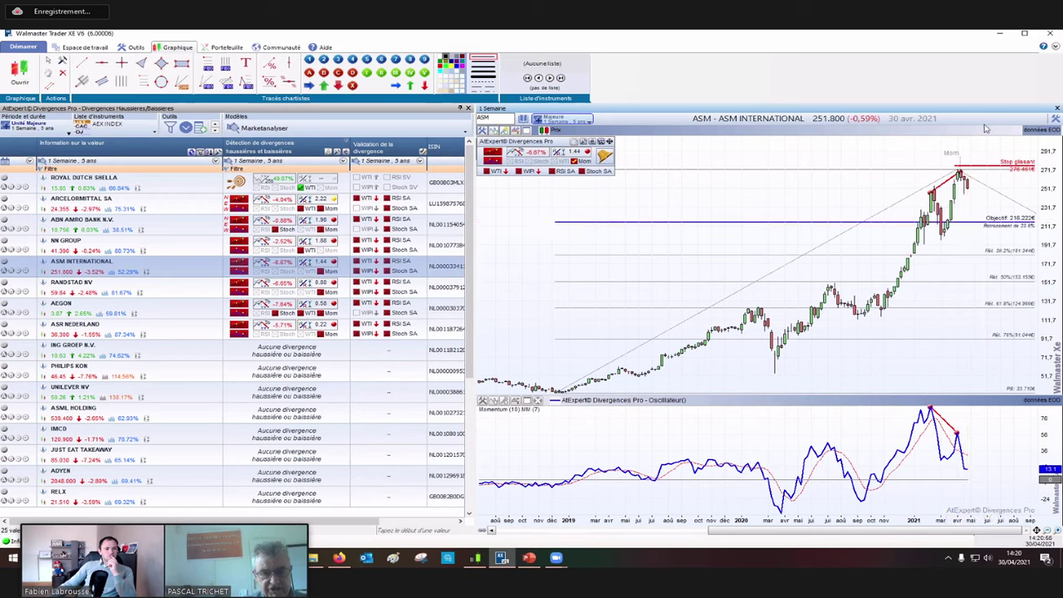
Step: Minimize the trading software and open the divergence statistics Excel workbook from the internship subfolder of "atelier divergences (2)"
click(999, 33)
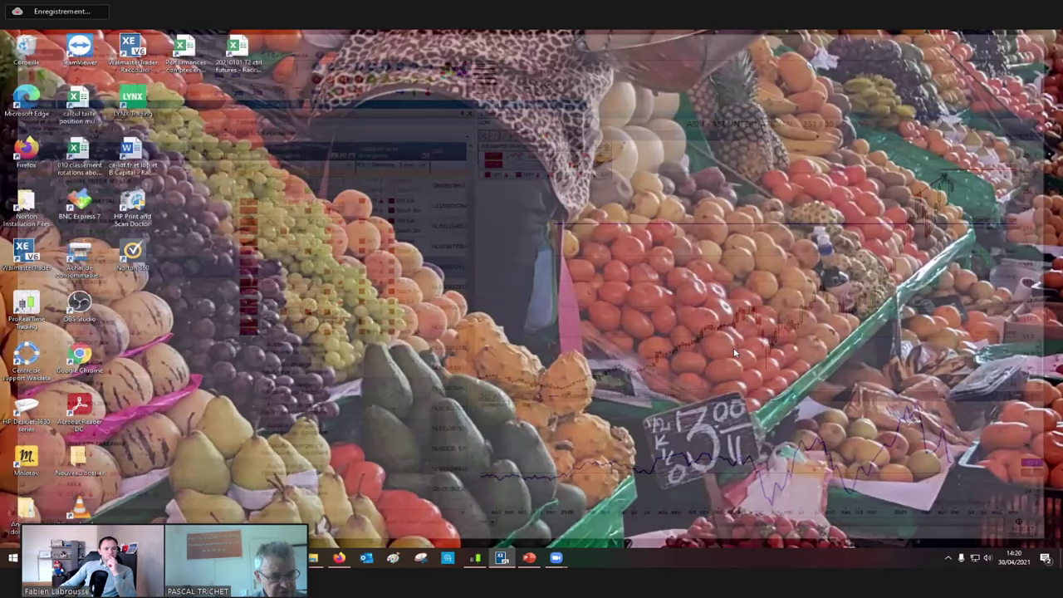
click(316, 561)
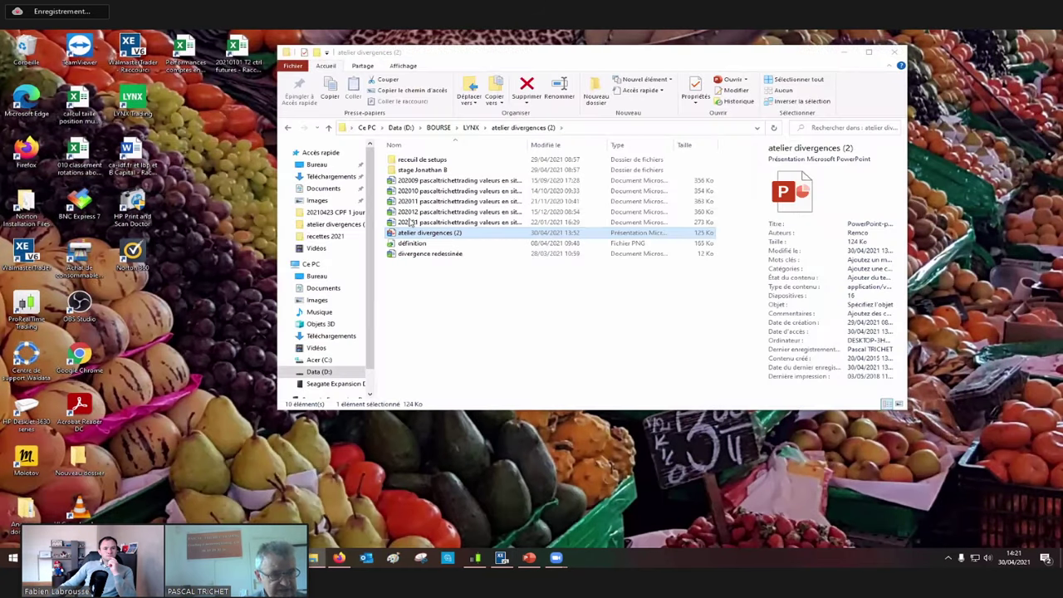
double_click(393, 170)
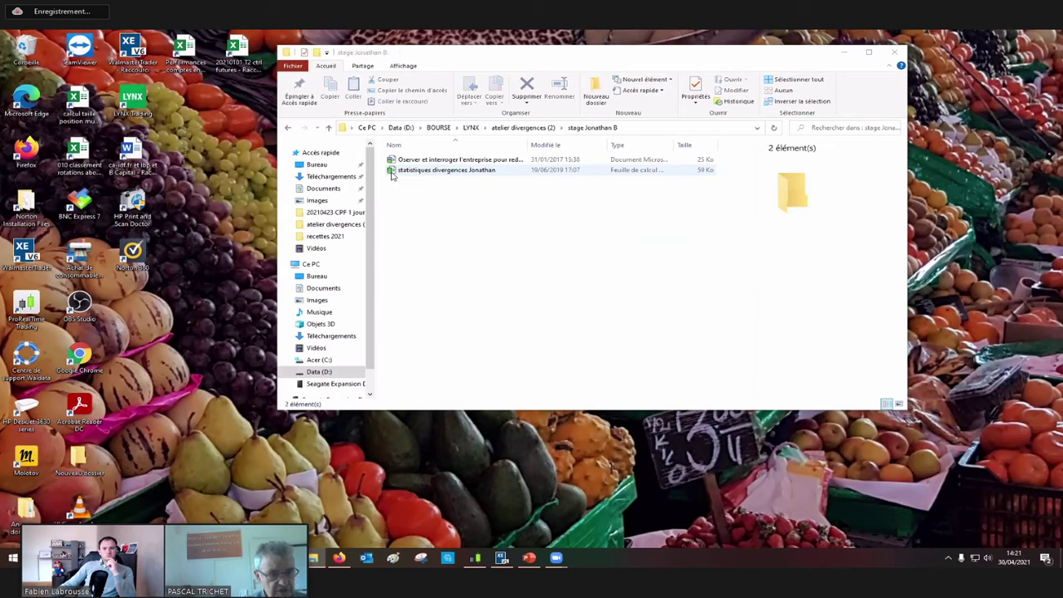
click(392, 171)
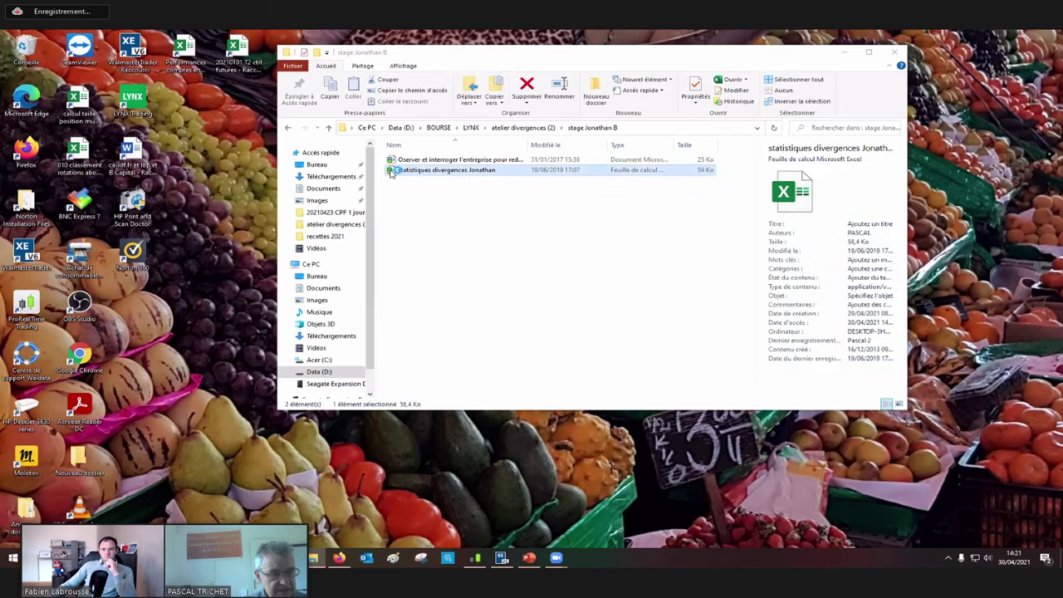
Step: Open the divergence statistics workbook, enlarge it to full screen and go to cell A3
double_click(391, 170)
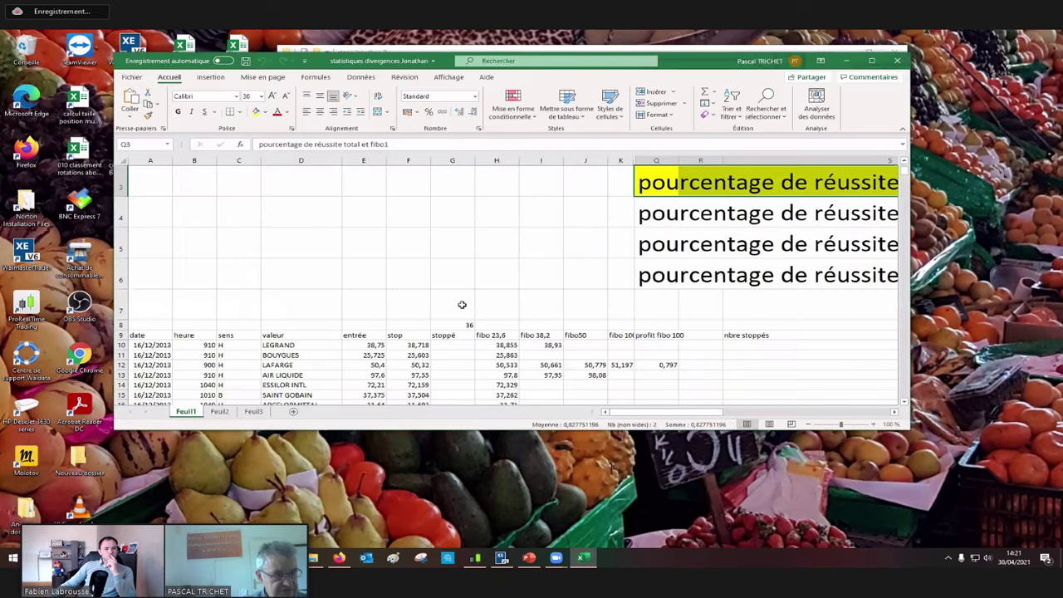
click(871, 62)
key(Left)
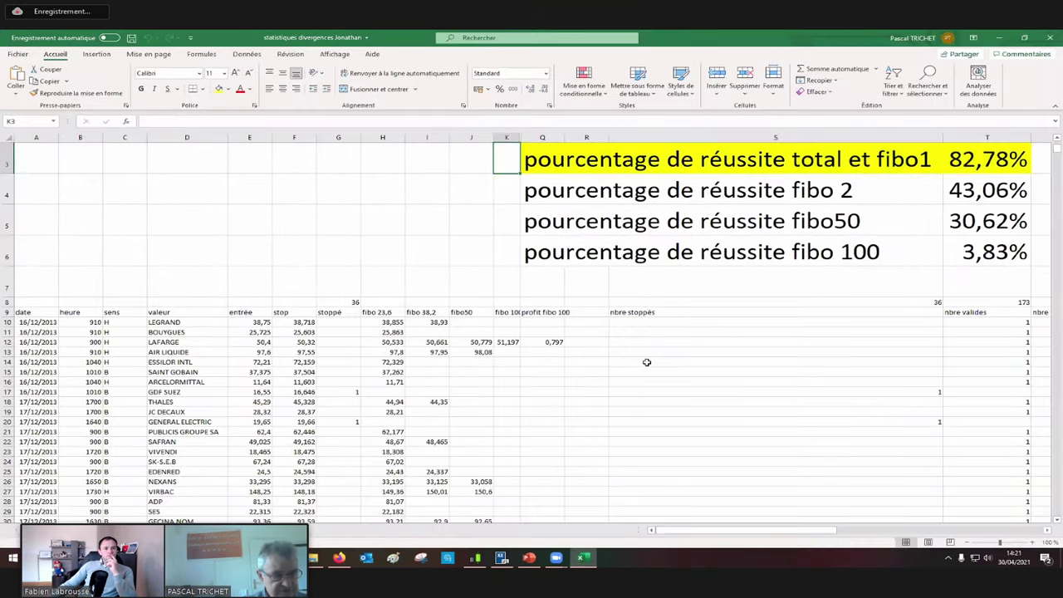
key(Left)
key(Left)
key(Left)
key(Left)
key(Left)
key(Left)
key(Left)
key(Left)
key(Left)
key(Left)
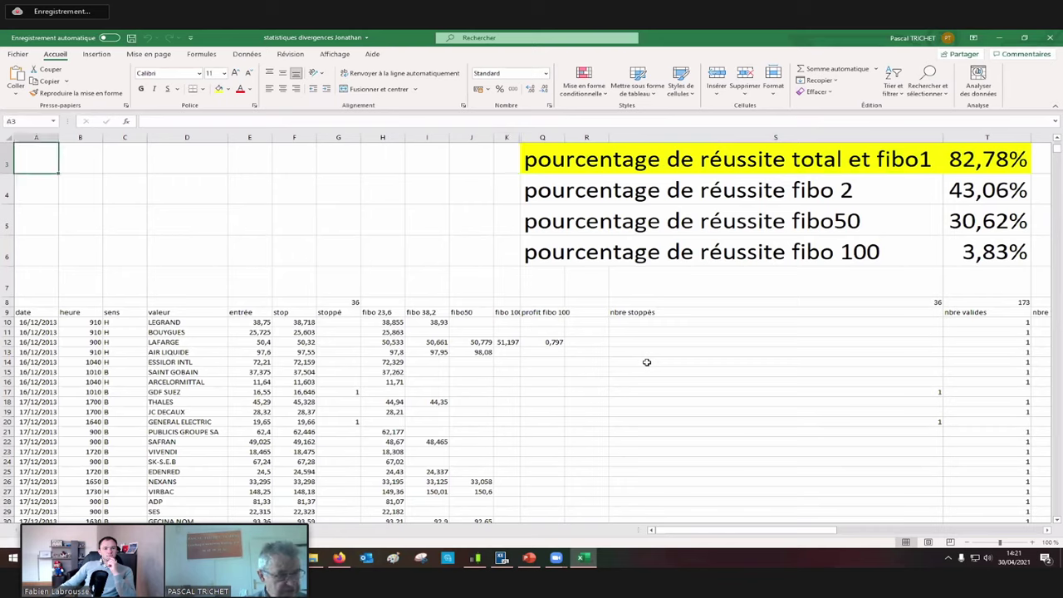
Step: Examine the LEGRAND trade in row 10: its date, sens, valeur, entrée and stop cells
click(38, 323)
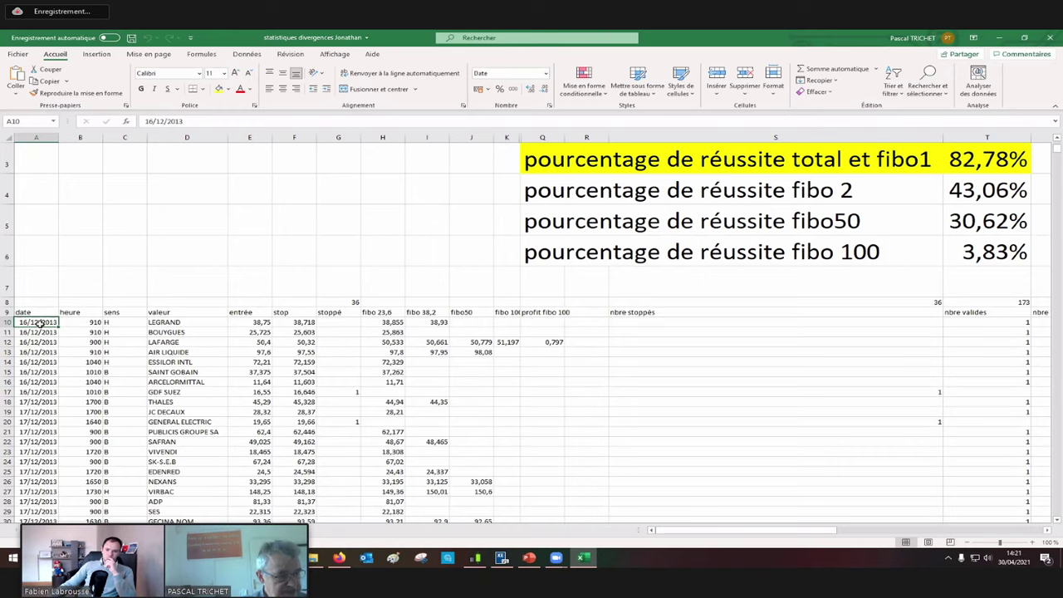
click(116, 323)
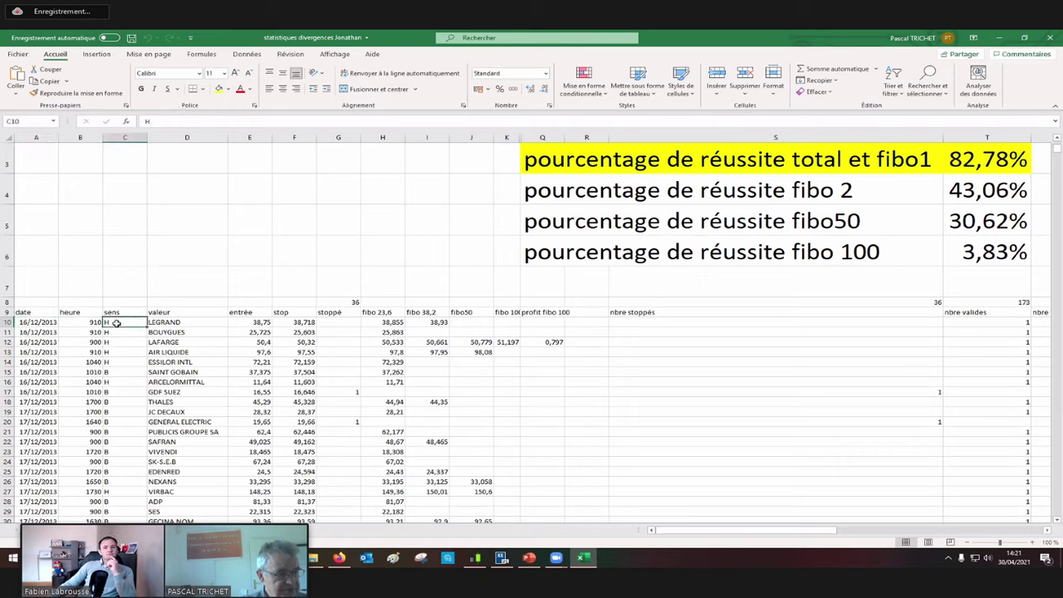
click(160, 324)
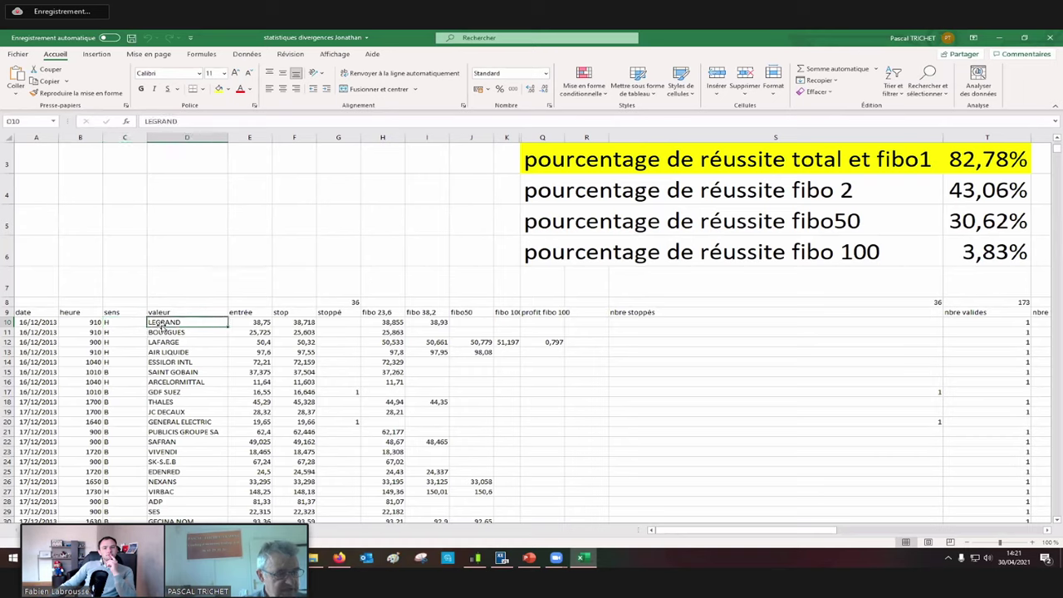
click(241, 322)
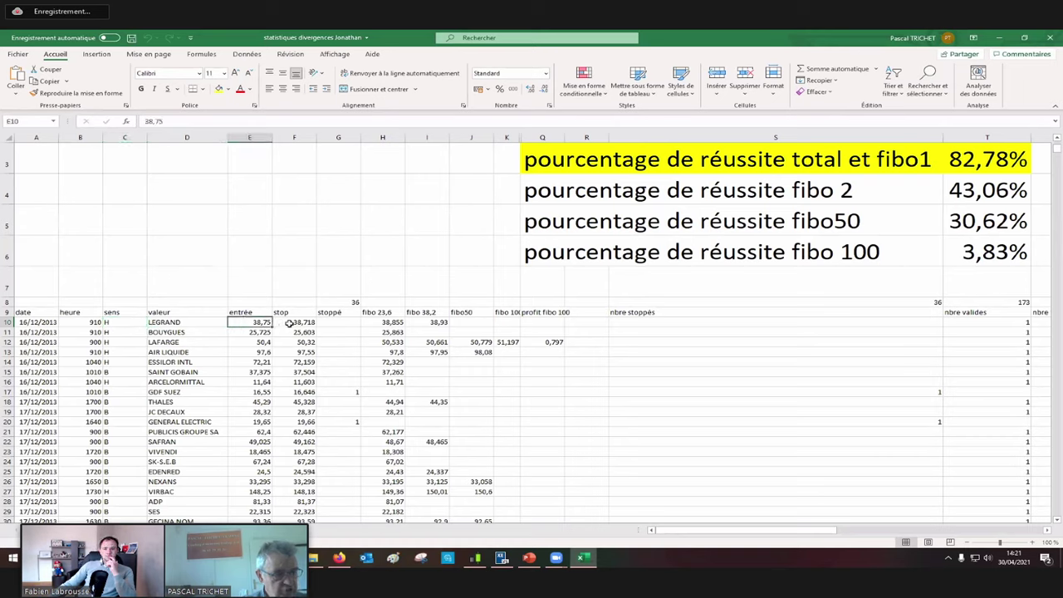
click(289, 323)
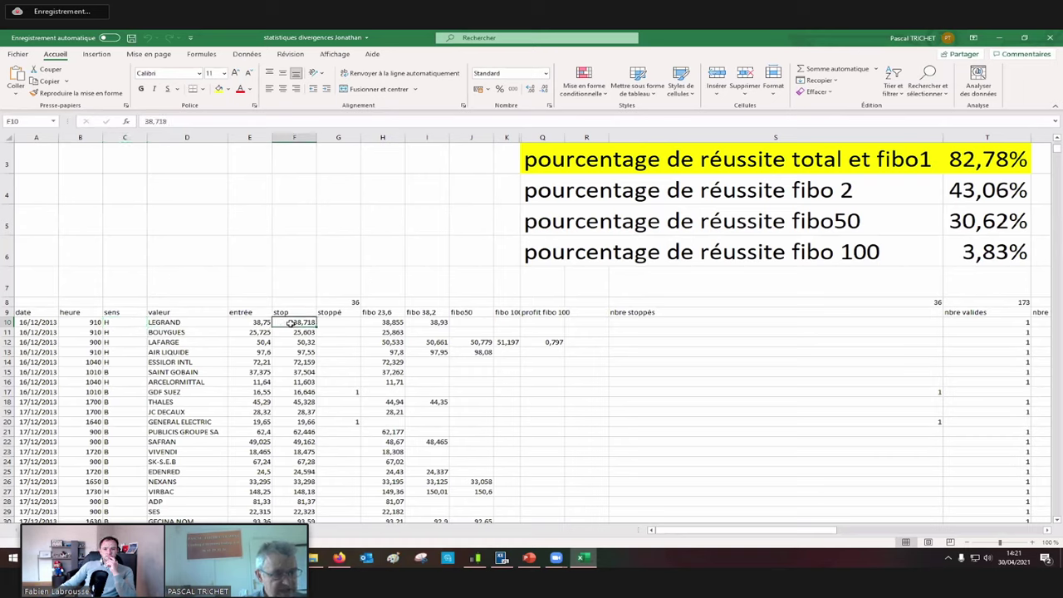
Step: Inspect the Fibonacci target levels reached in the LAFARGE row, from fibo 38,2 through fibo50 to fibo 100
click(386, 323)
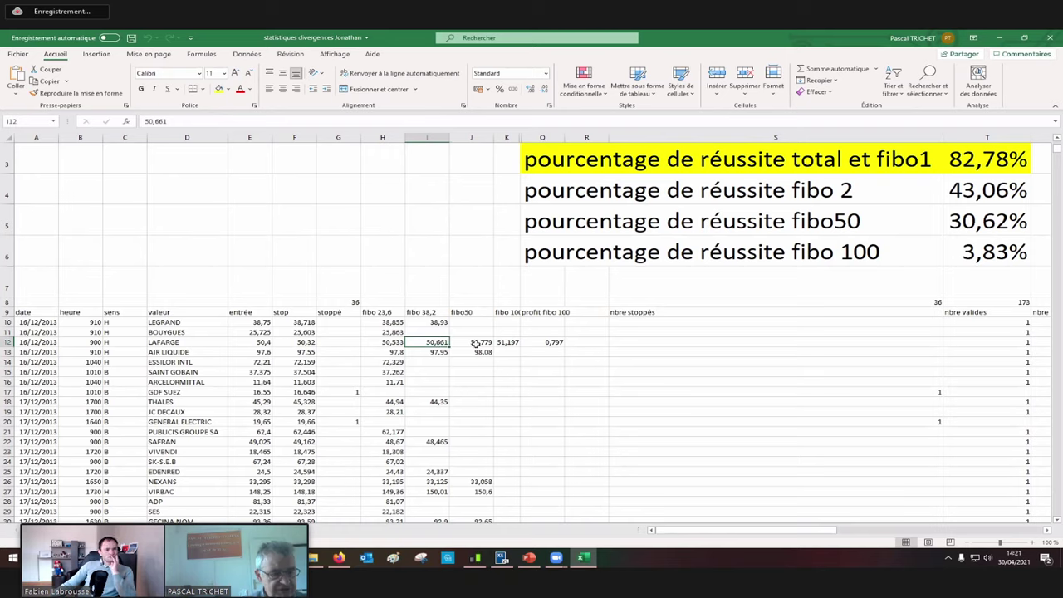
click(477, 343)
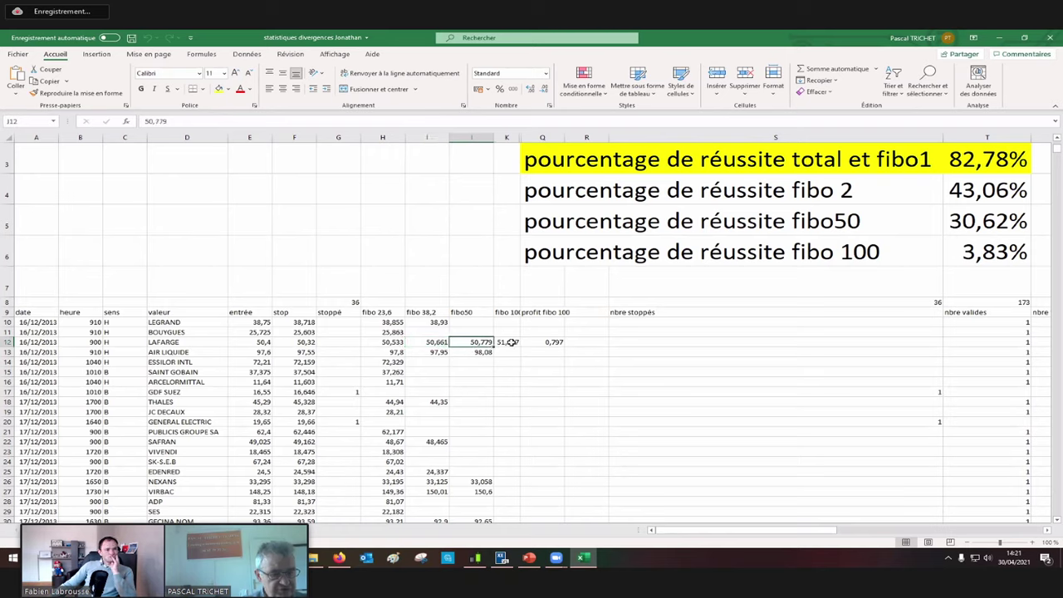
click(510, 342)
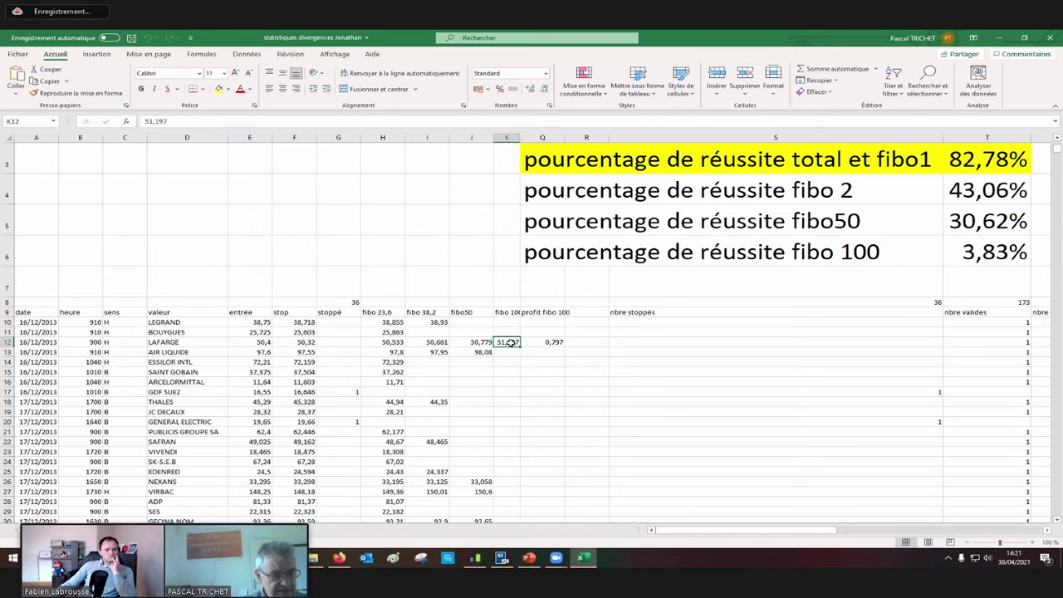
Step: Check the stopped-out GDF SUEZ trade in row 17, comparing its stoppé marker with its stop price
click(348, 392)
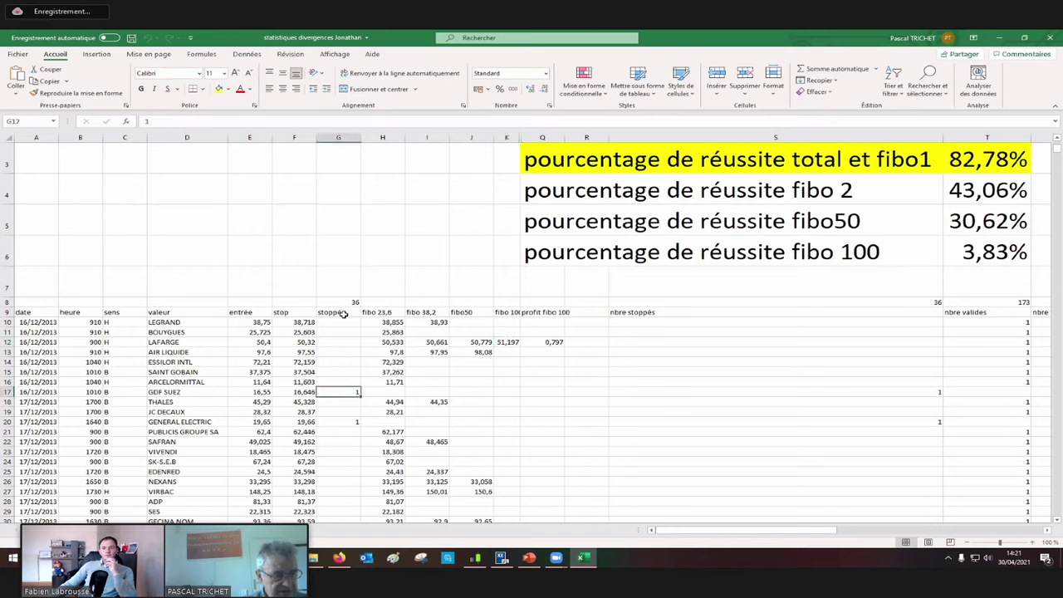
click(346, 342)
key(ctrl+Up)
click(351, 392)
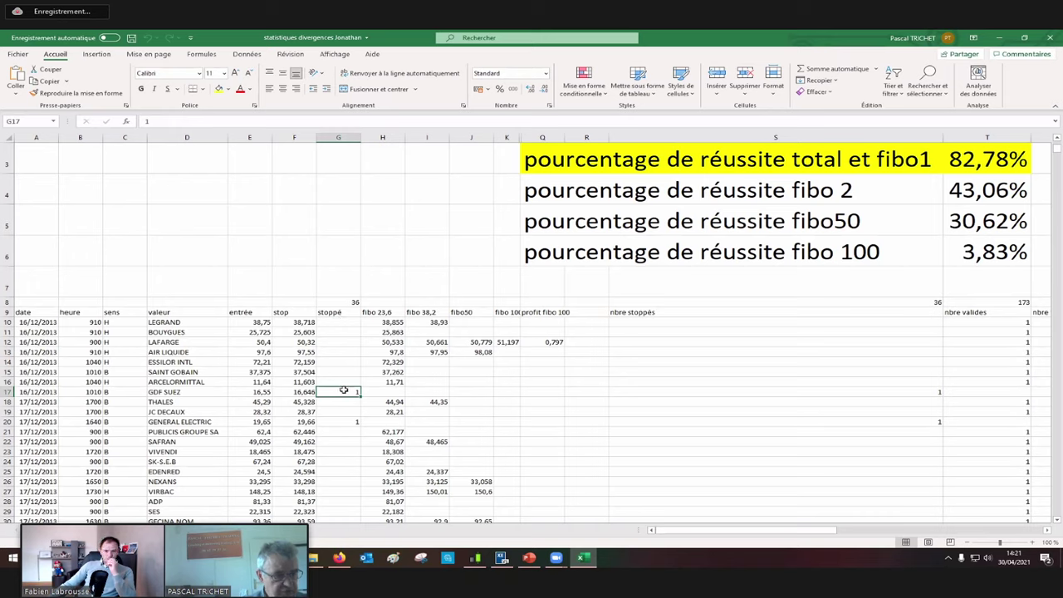
click(309, 392)
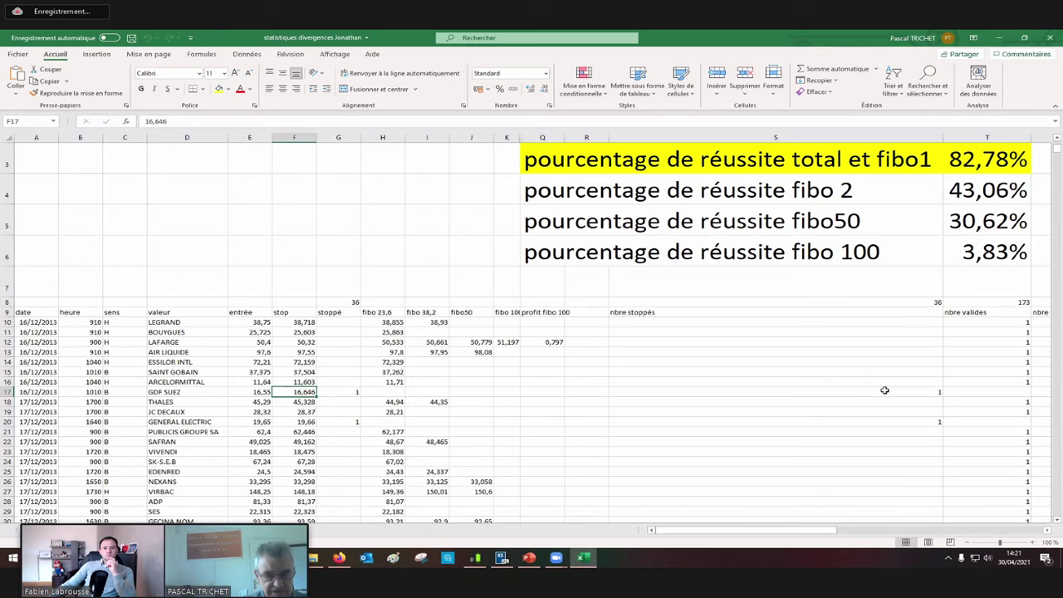
Step: Examine the count columns beside the success percentages, including the nbre fibo1 entries, the adjacent fibo counts and the sum in U8
key(Right)
key(Right)
key(Right)
key(Right)
key(Right)
key(Right)
key(Right)
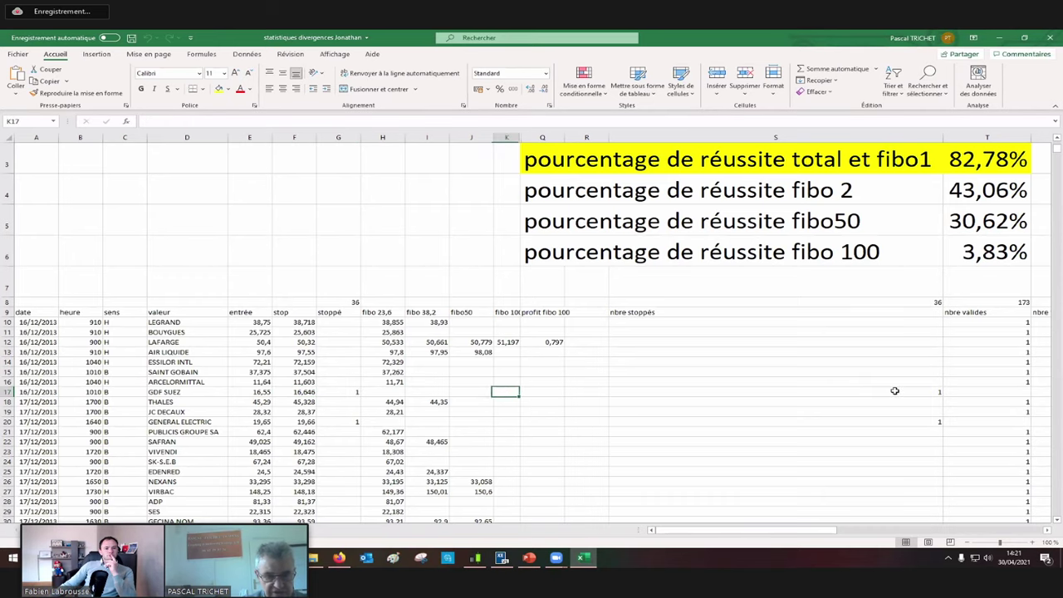
key(Right)
key(Right)
key(Right)
key(Right)
key(Right)
key(Right)
key(Right)
key(Right)
key(Right)
key(Right)
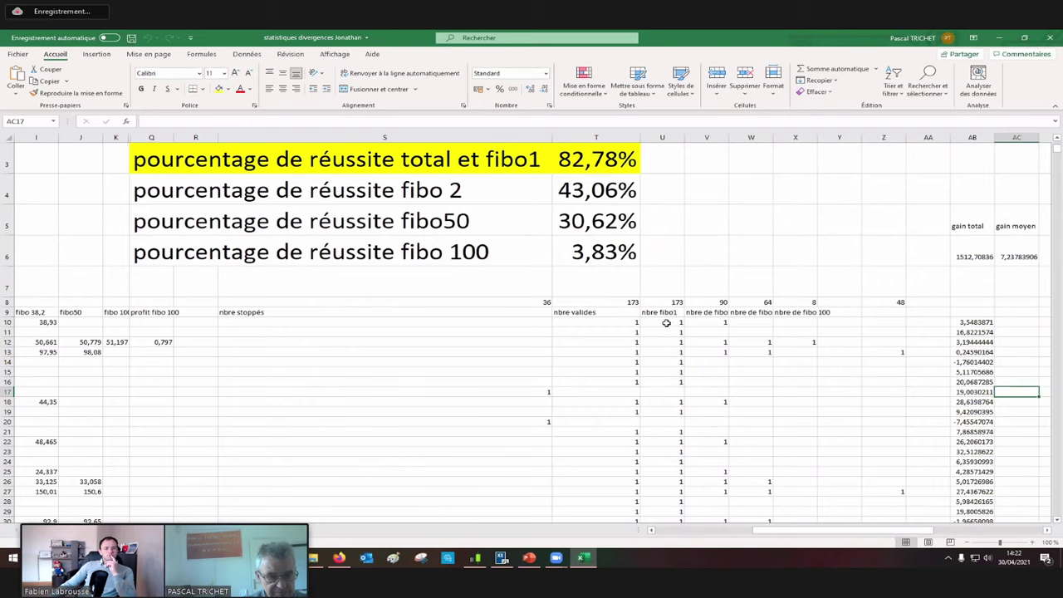
drag(666, 323, 678, 390)
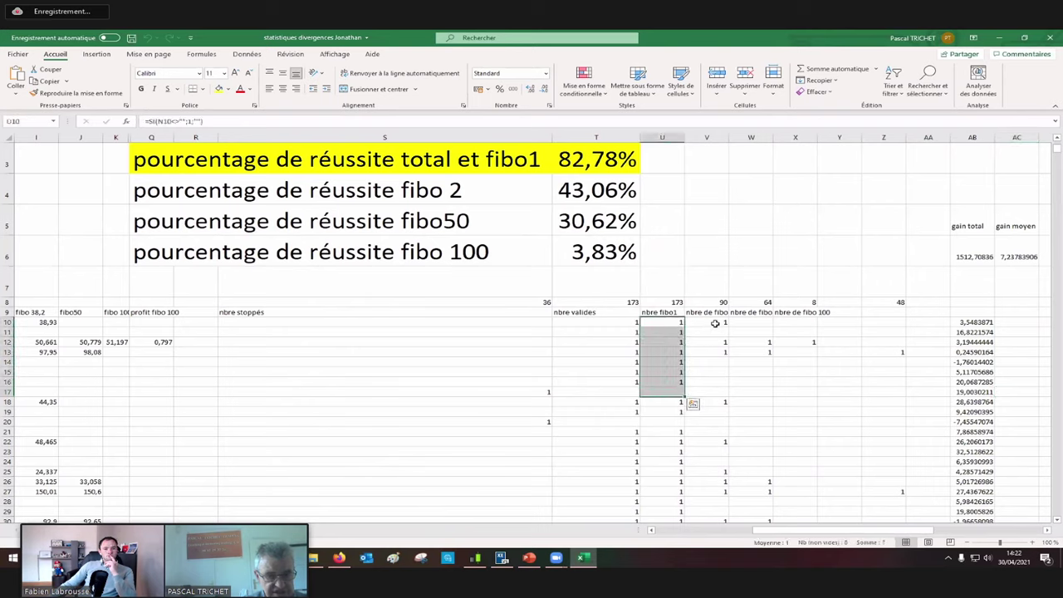
drag(715, 323, 725, 443)
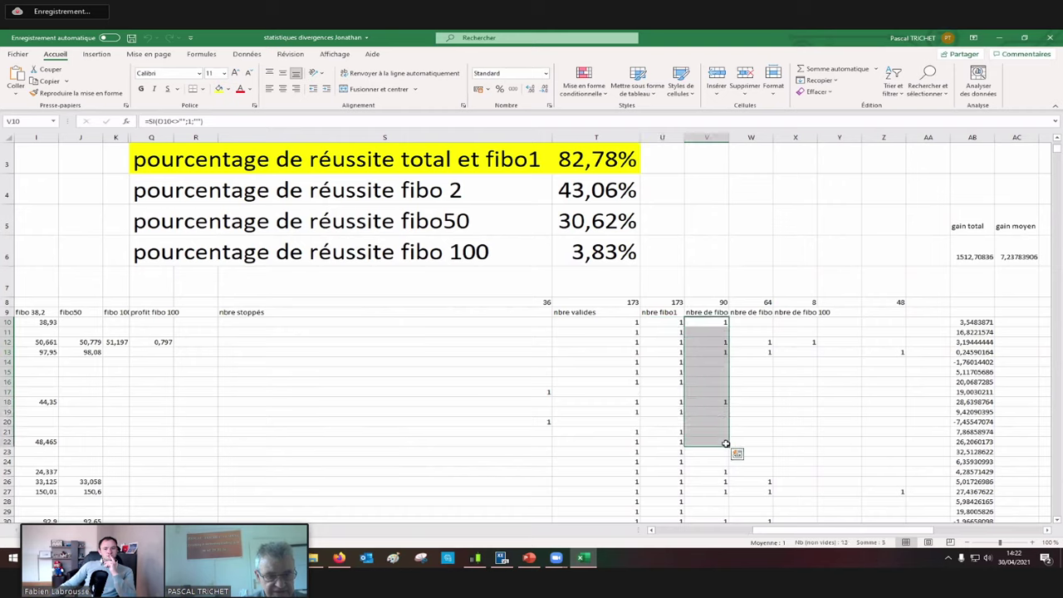
click(671, 304)
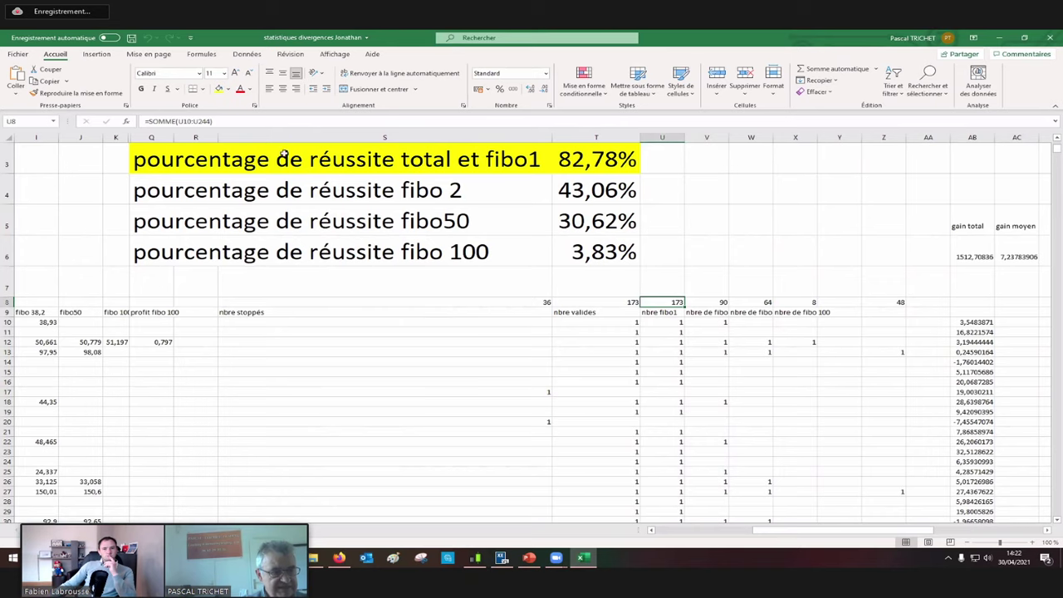
scroll(261, 159, up, 1)
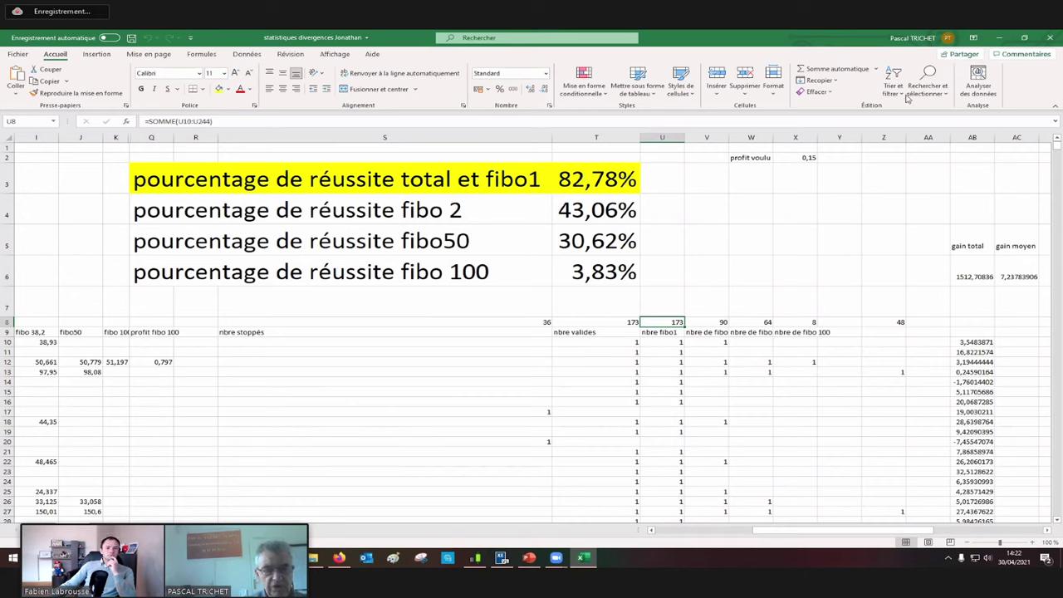
Step: Minimize the workbook and switch to Walmaster Trader XE to examine the weekly ASM INTERNATIONAL chart around 25 January 2021
click(999, 38)
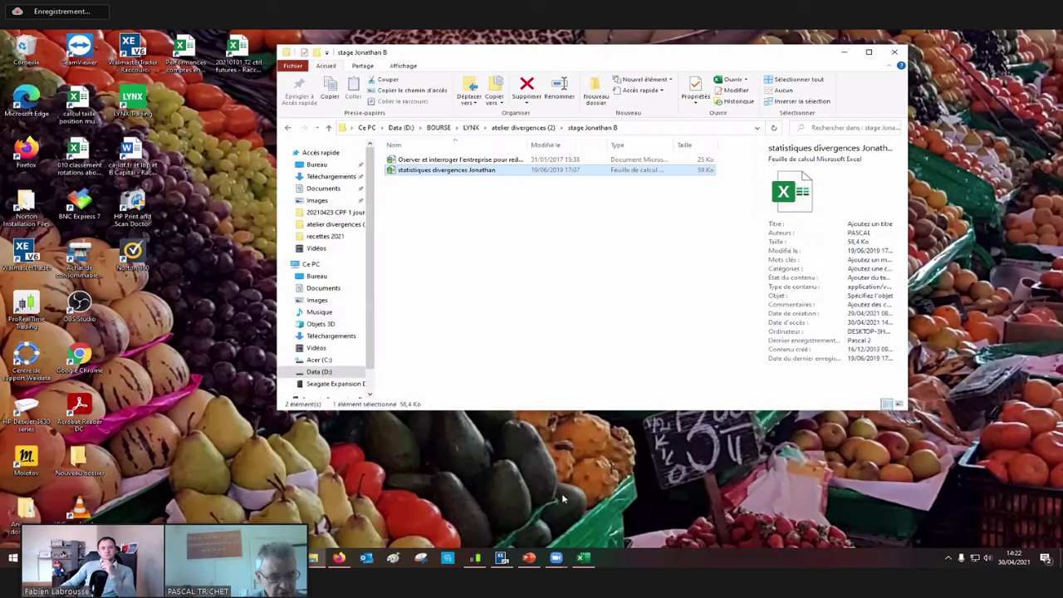
click(501, 557)
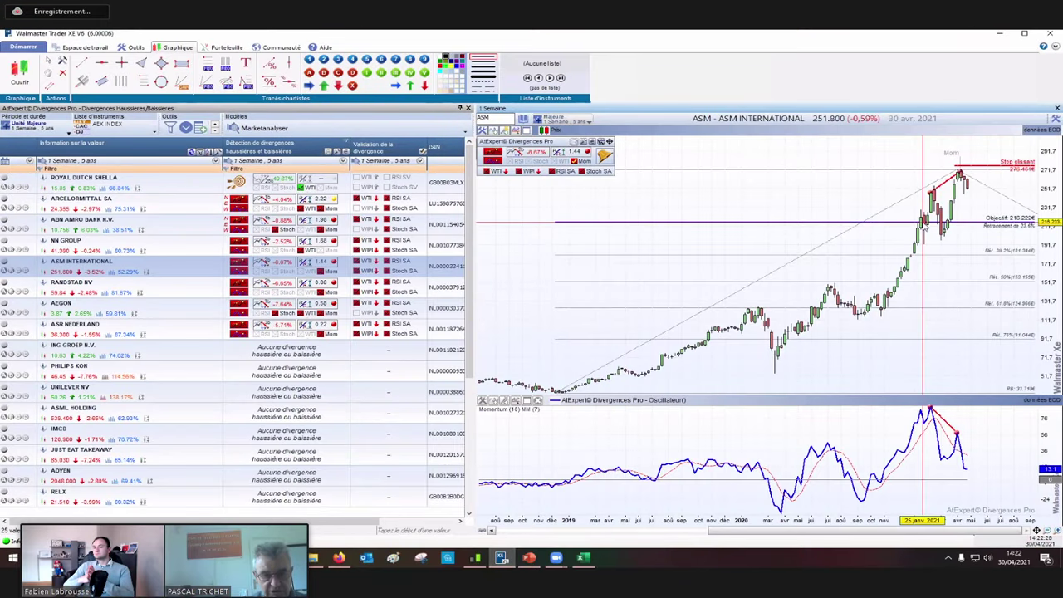
mouse_move(926, 224)
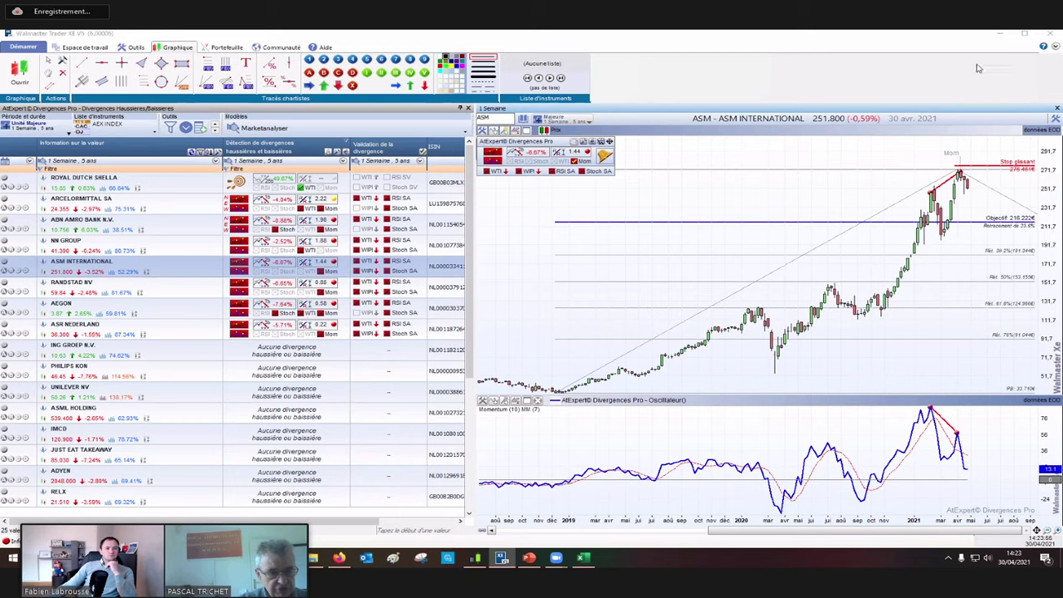
Step: Return to the Excel statistics workbook and inspect the success percentages for fibo 2 in T4 and fibo50 in T5
click(1000, 33)
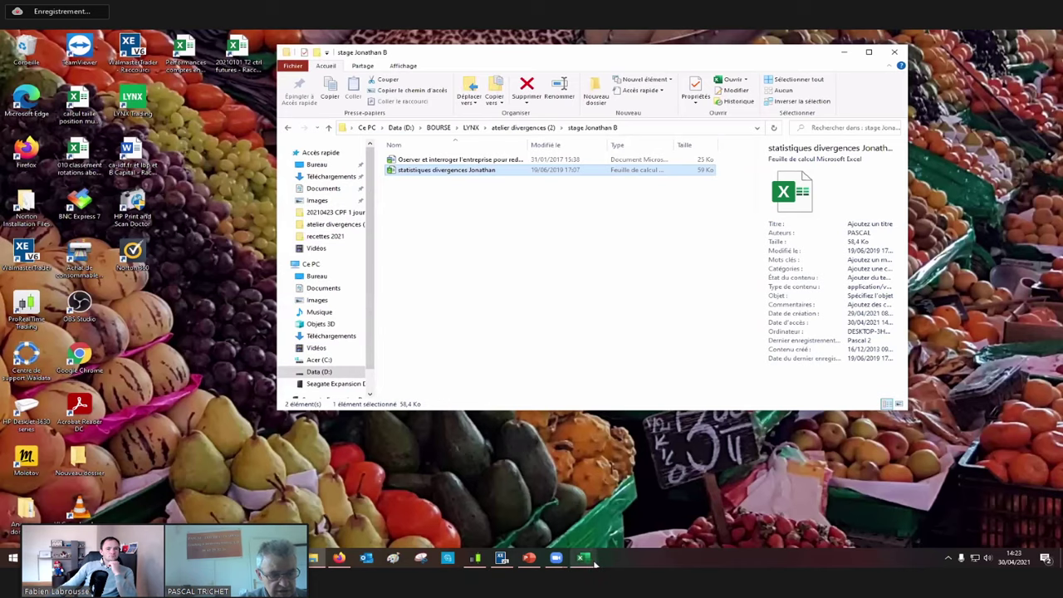
mouse_move(595, 563)
click(583, 515)
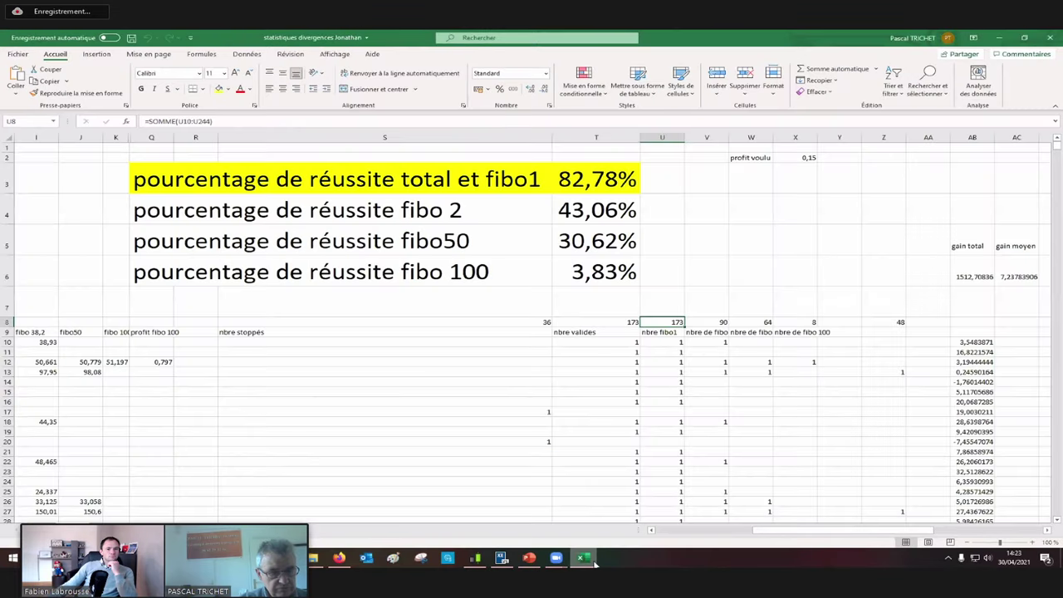
click(574, 216)
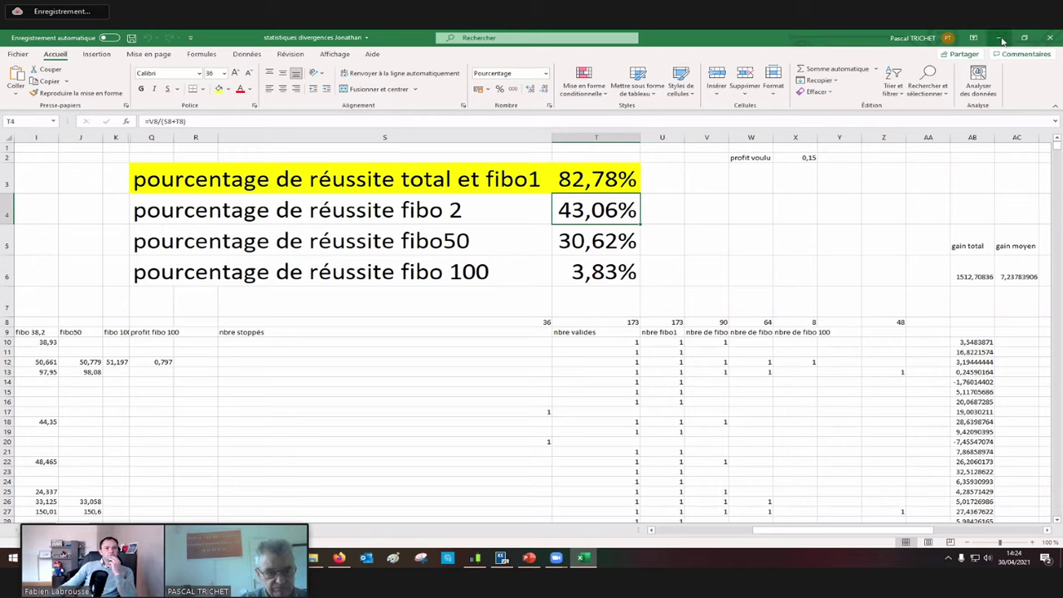
click(606, 242)
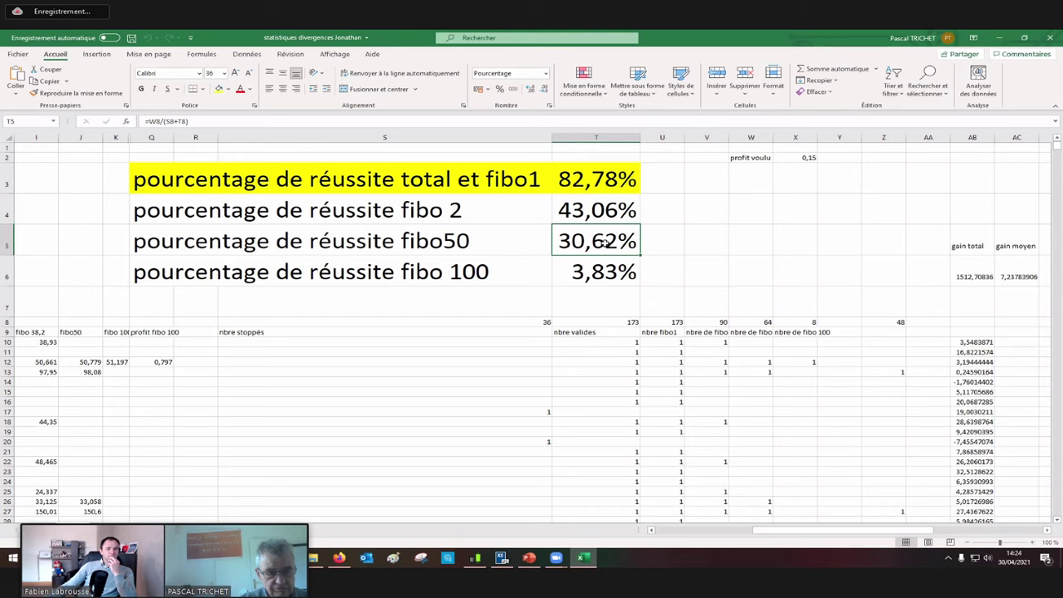
Step: Minimize the workbook, close the internship folder window and switch the desktop to the next background image
click(1000, 39)
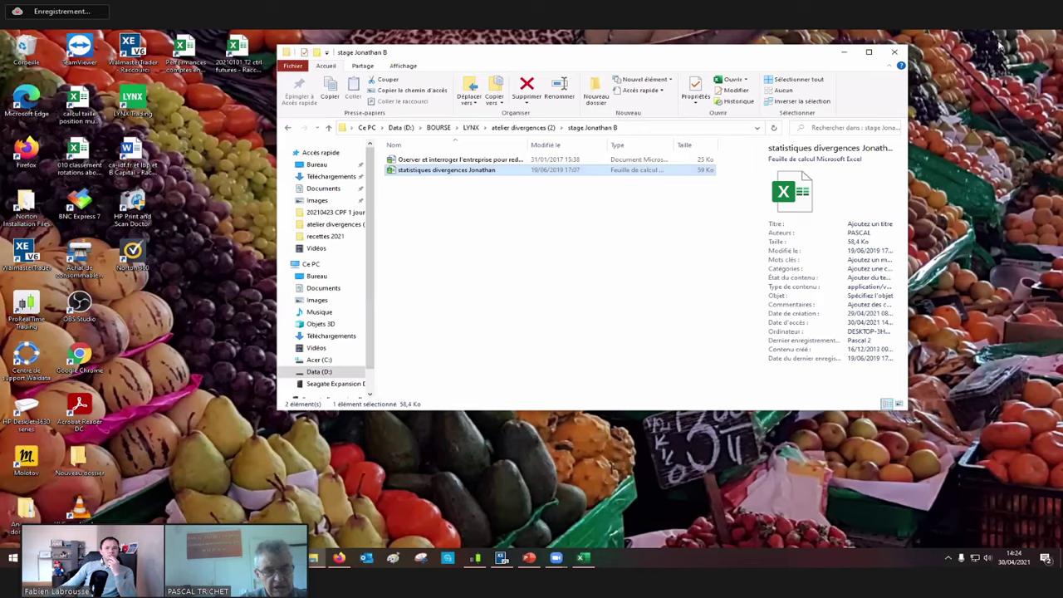
click(895, 54)
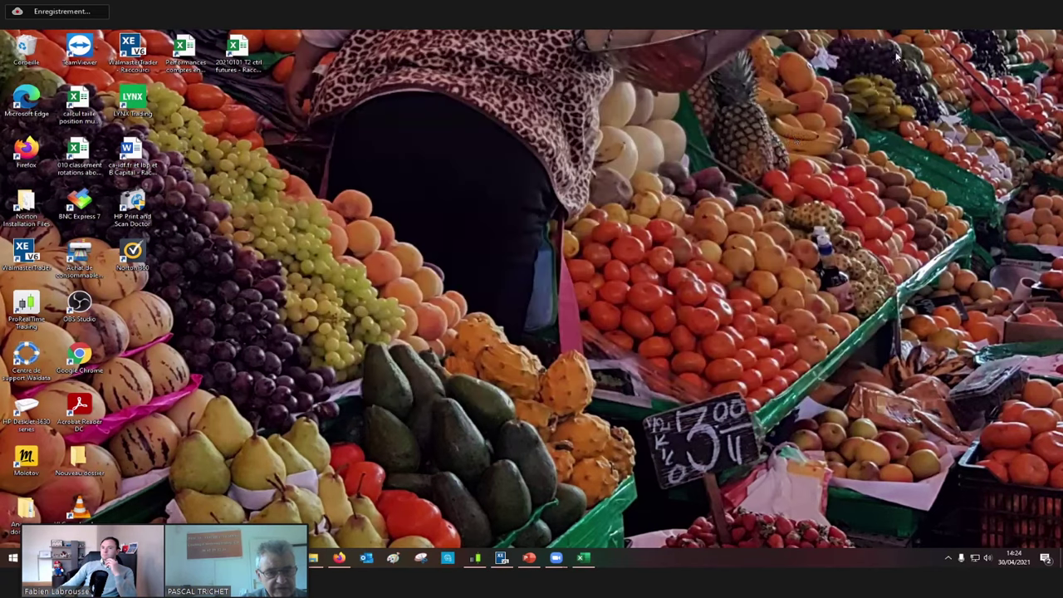
right_click(700, 213)
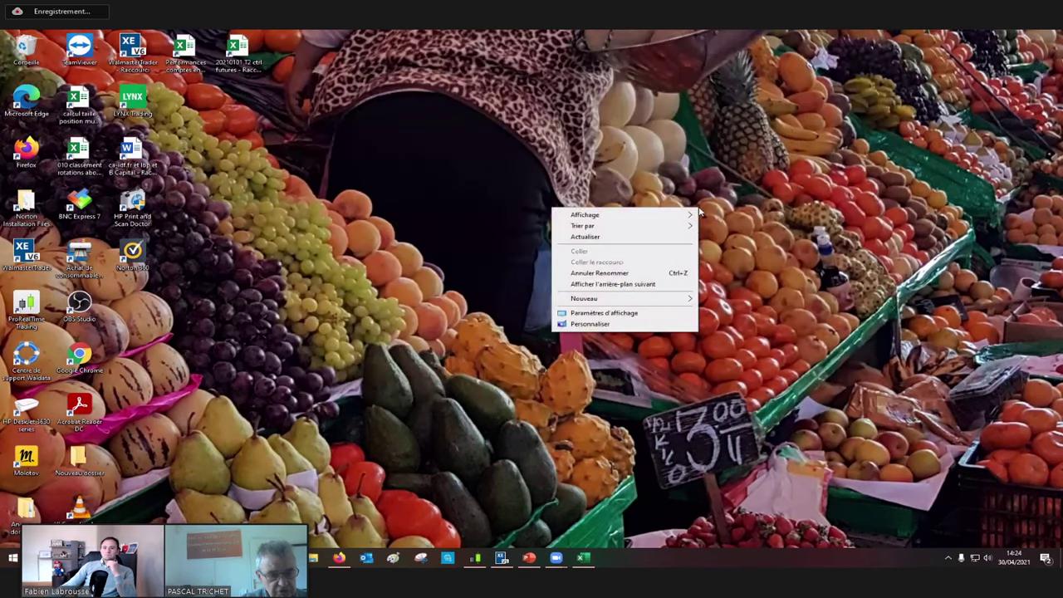
click(661, 290)
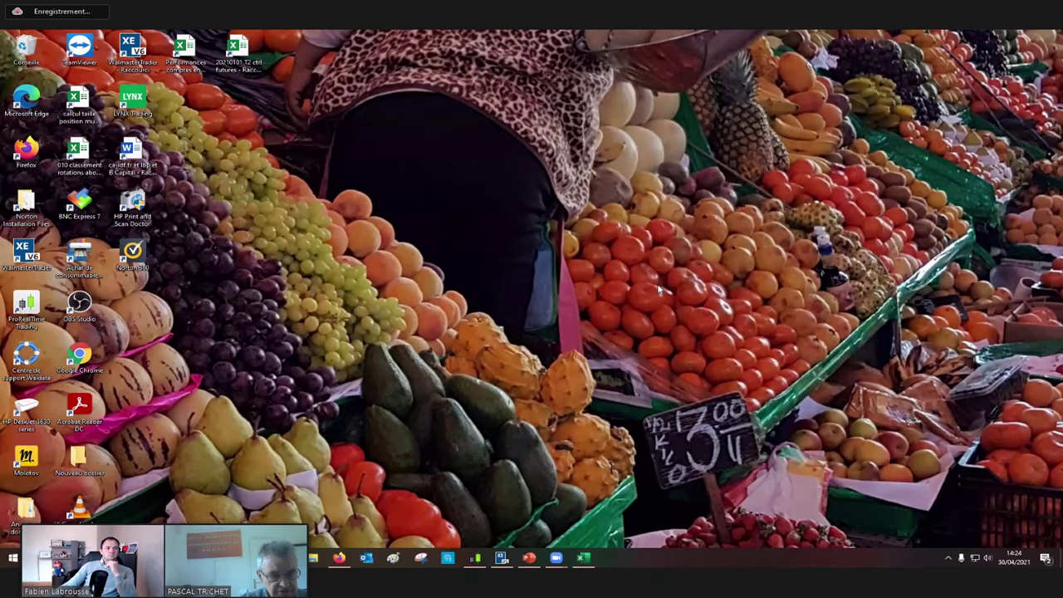
right_click(660, 290)
click(611, 366)
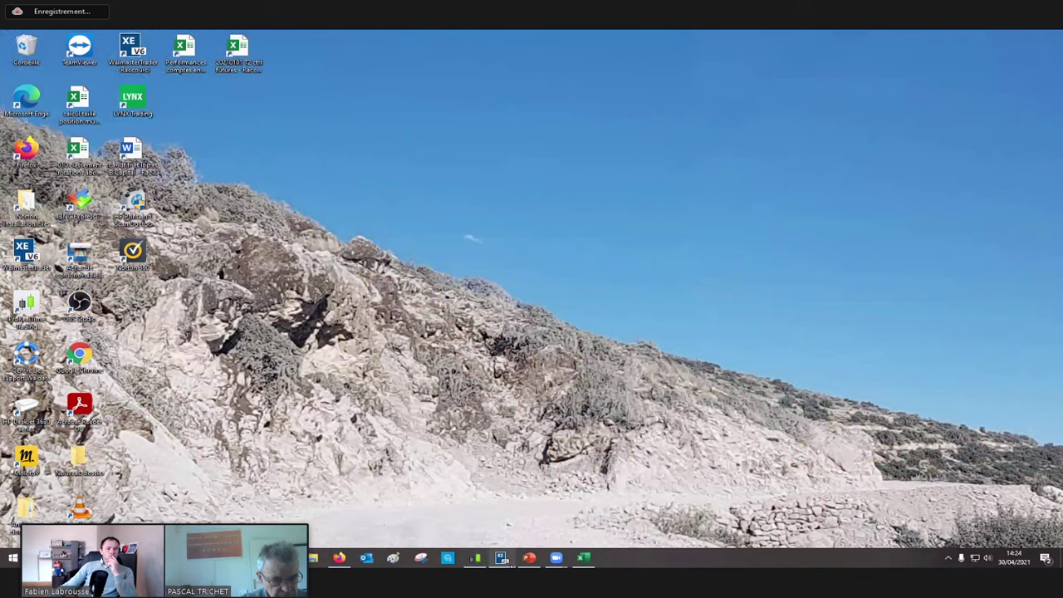
Step: Switch to Walmaster Trader XE and load the personal list "B mes indices" into the divergence scan
click(502, 558)
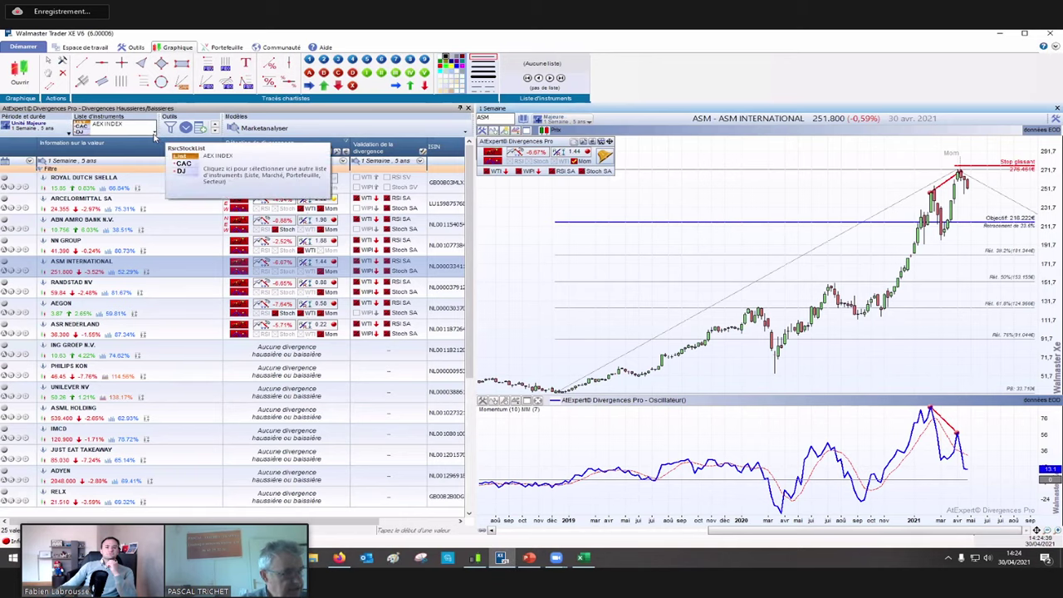
click(152, 138)
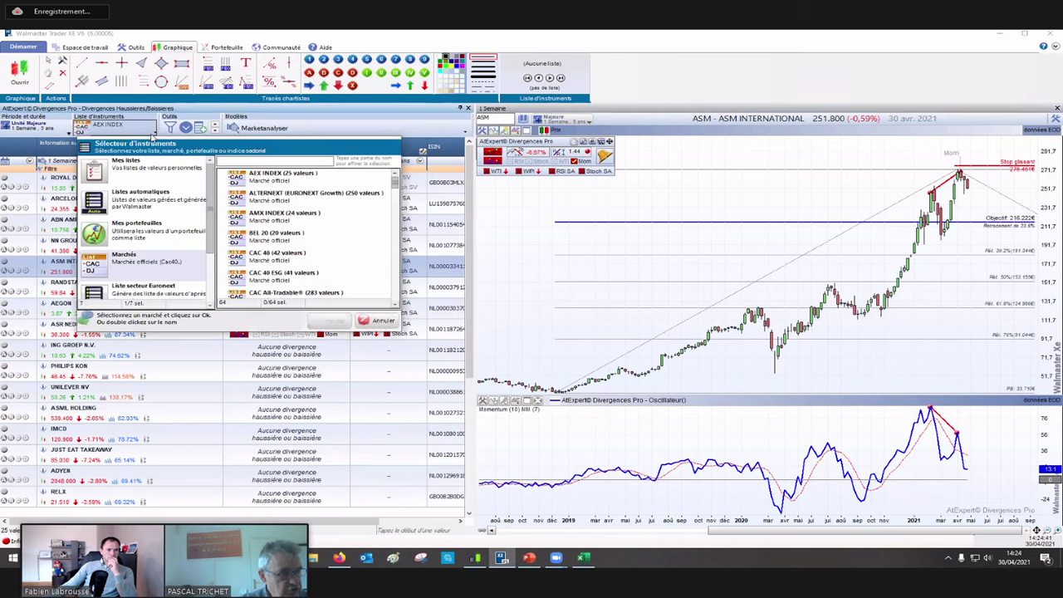
click(148, 167)
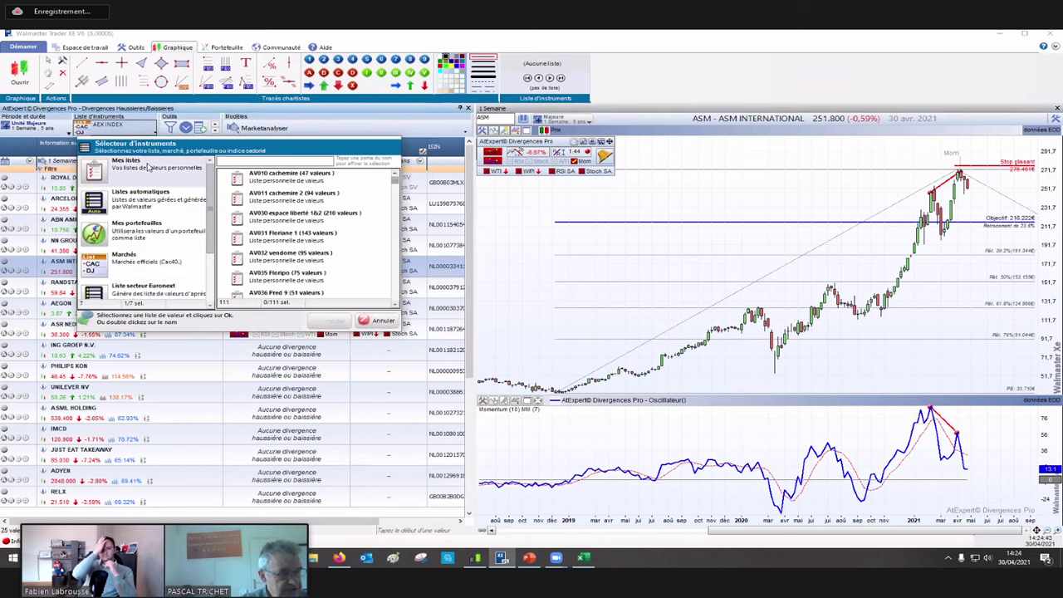
drag(395, 187, 399, 268)
drag(400, 266, 416, 234)
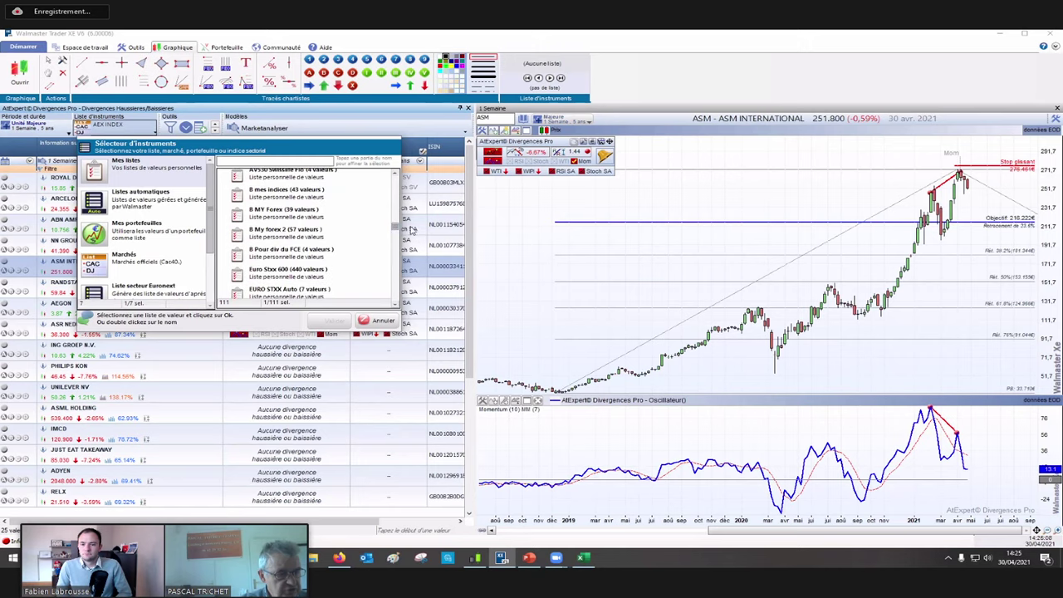
click(286, 194)
click(334, 320)
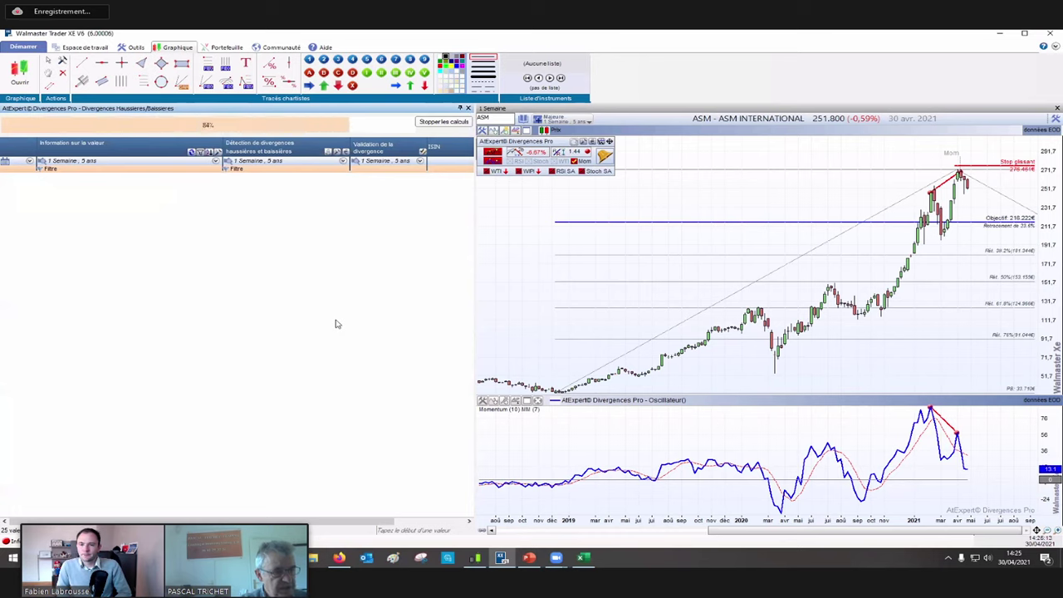
click(56, 131)
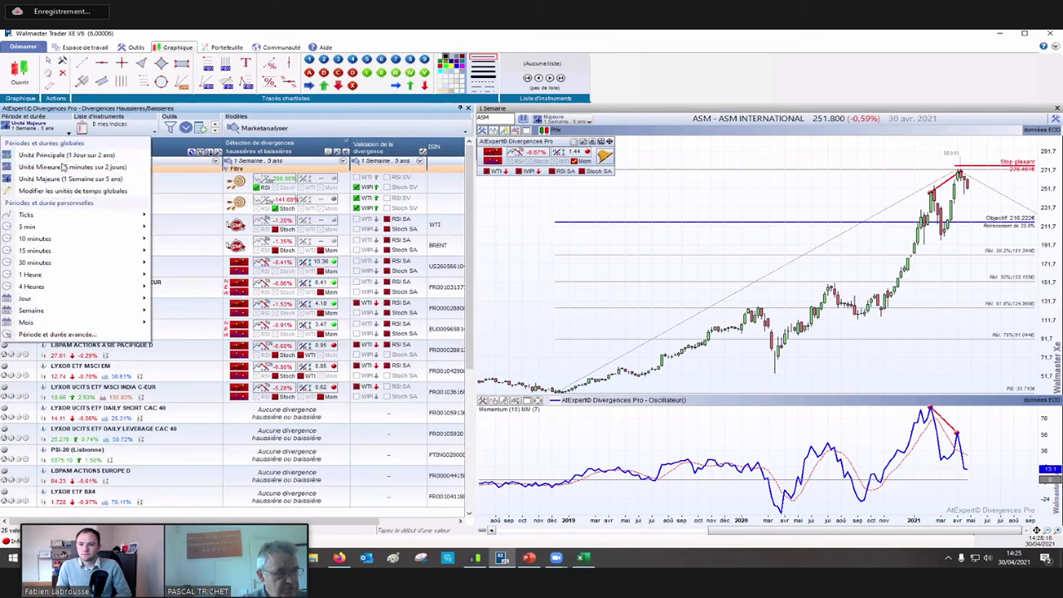
mouse_move(83, 291)
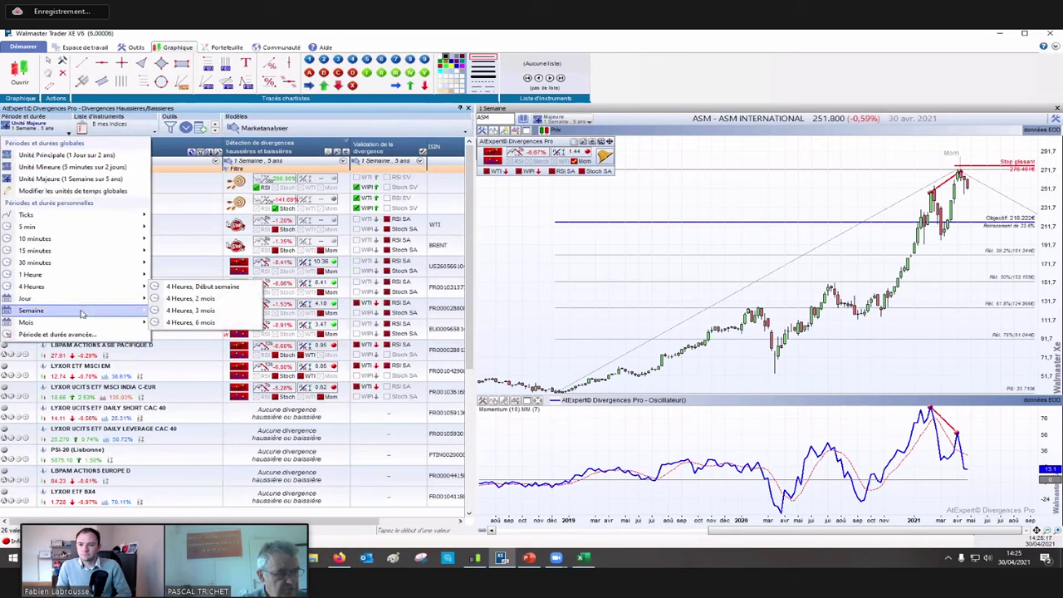
mouse_move(81, 326)
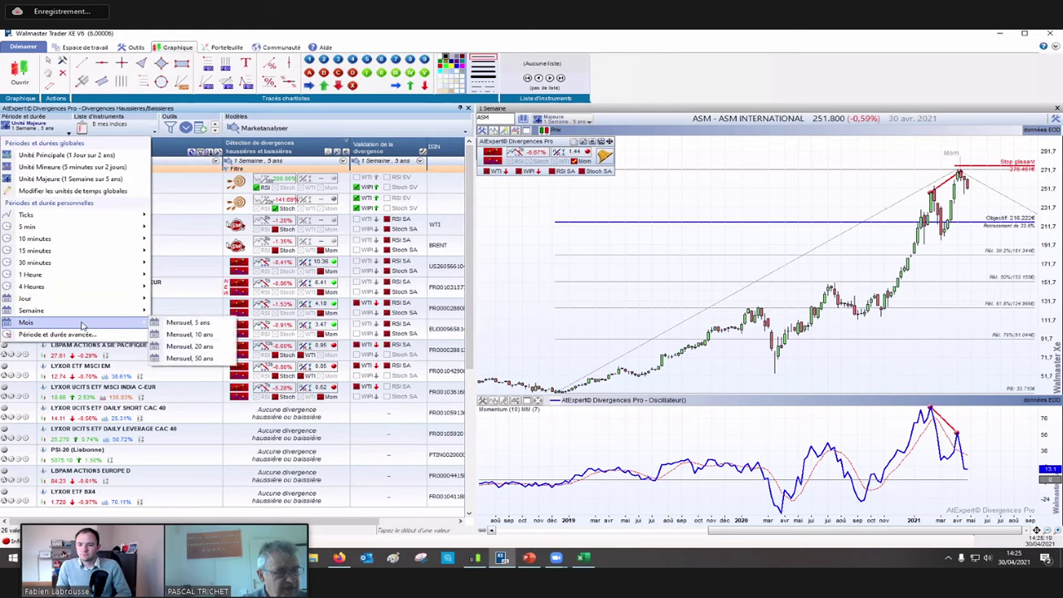
click(761, 77)
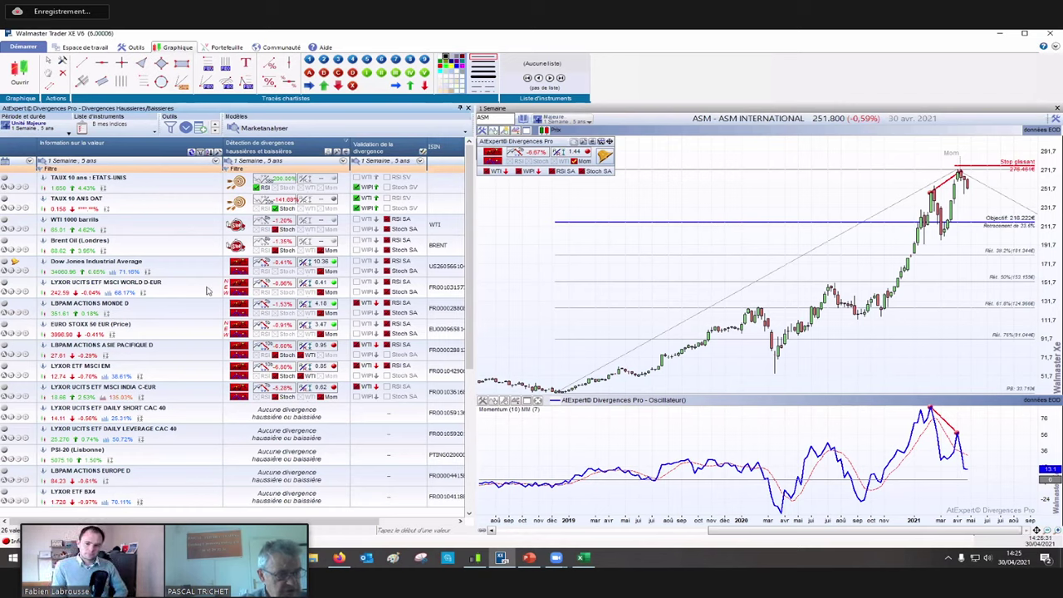
Step: Examine the weekly divergence charts from Dow Jones Industrial Average through LYXOR MSCI WORLD, LBPAM ACTIONS MONDE and EURO STOXX 50 to LBPAM ACTIONS ASIE PACIFIQUE
mouse_move(198, 290)
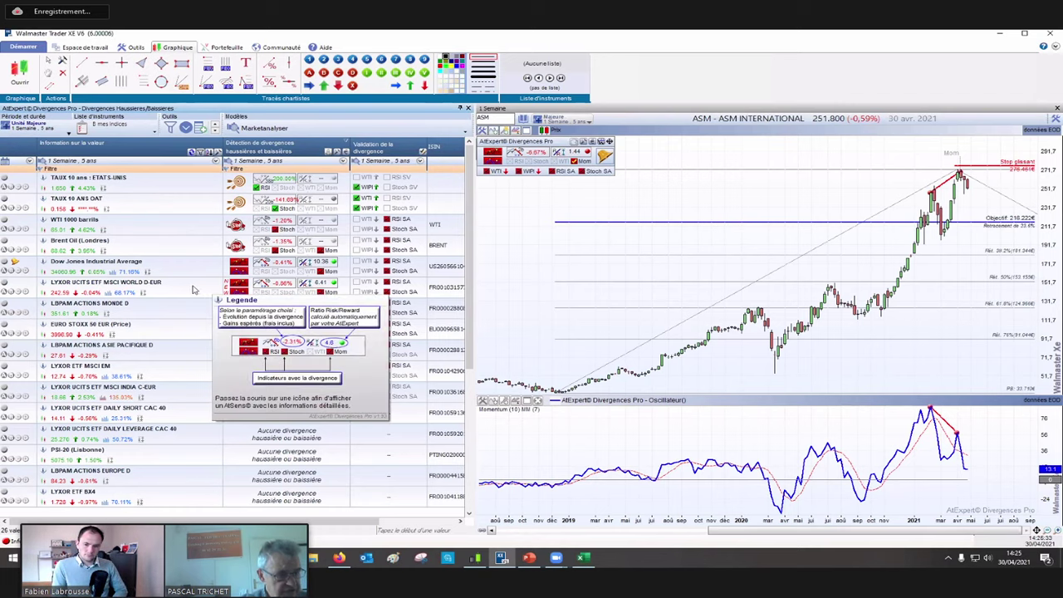
click(163, 273)
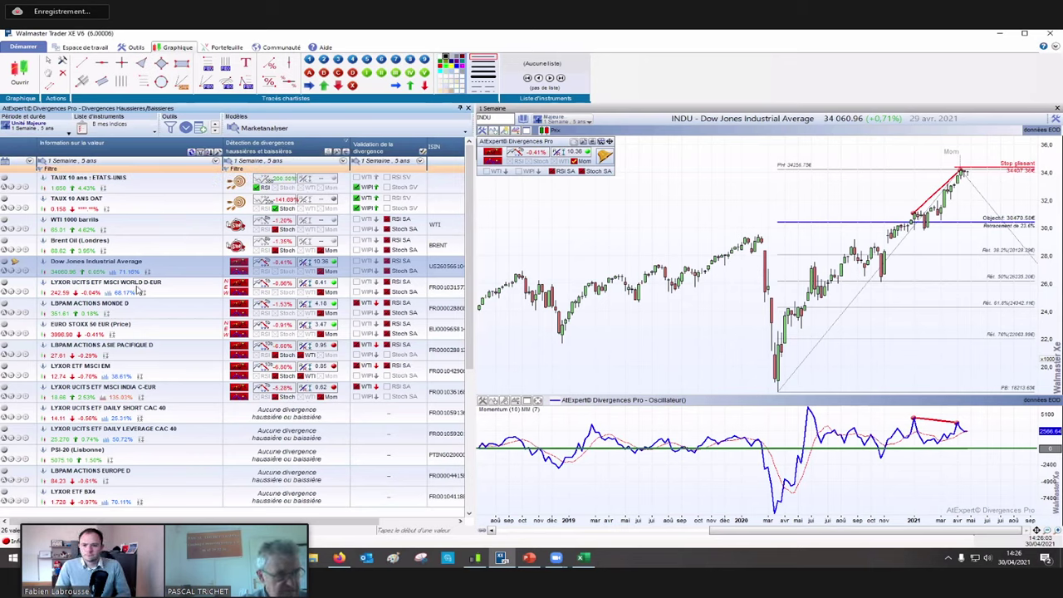
click(140, 290)
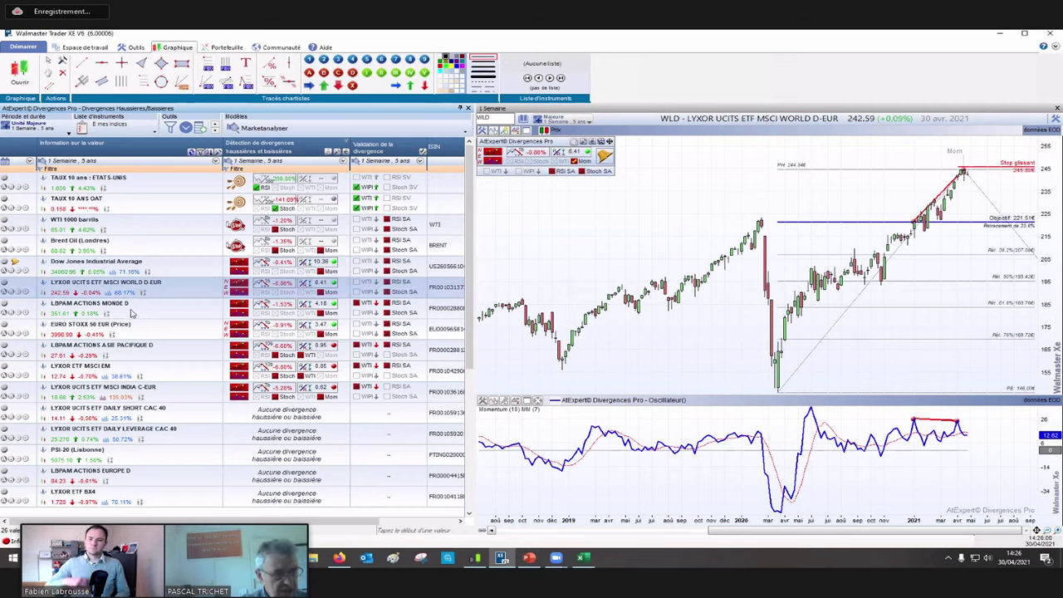
click(131, 312)
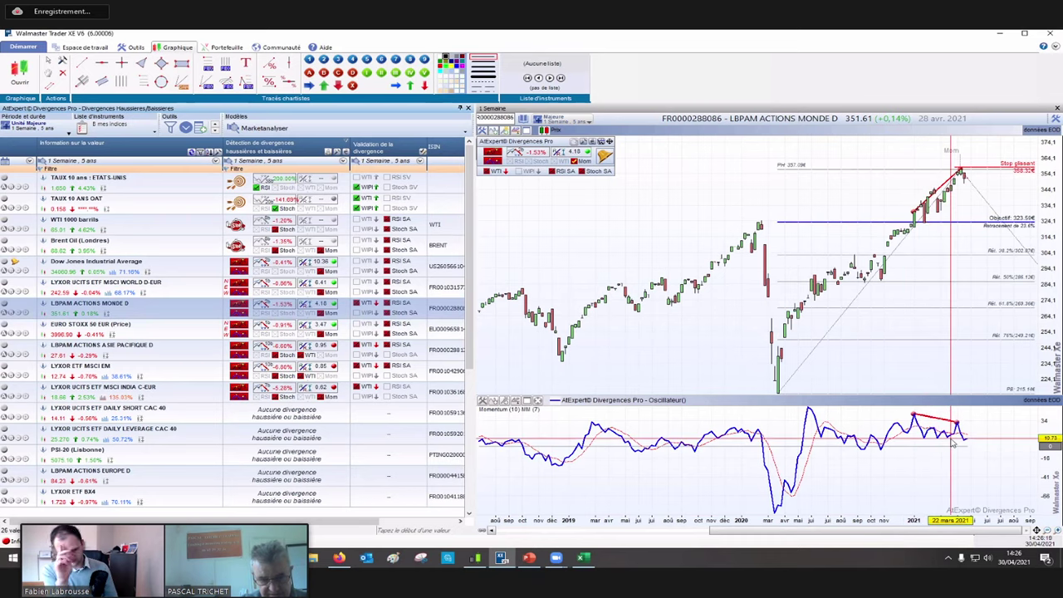
mouse_move(954, 443)
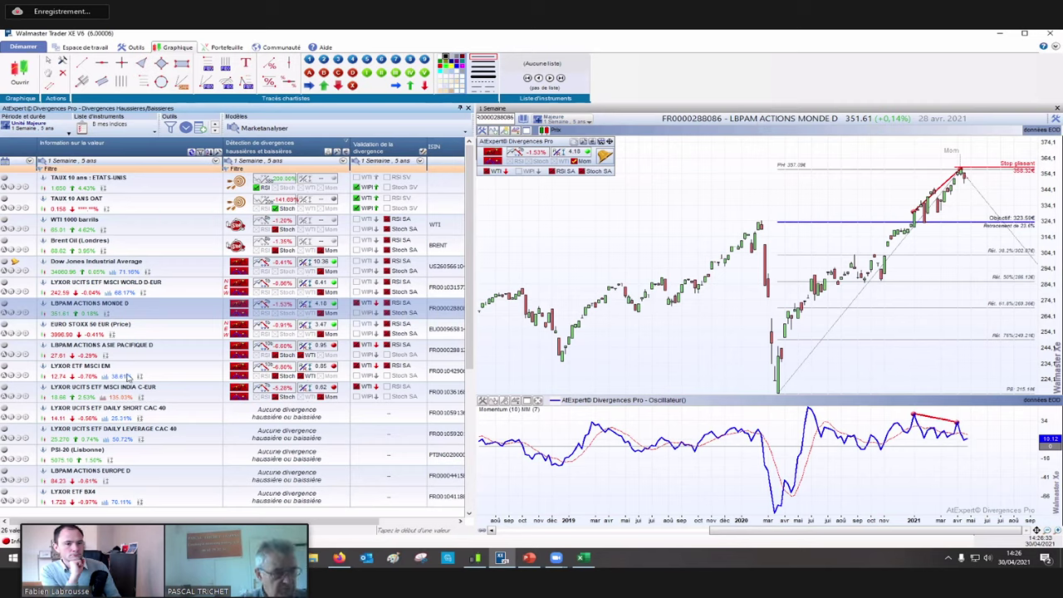
click(111, 330)
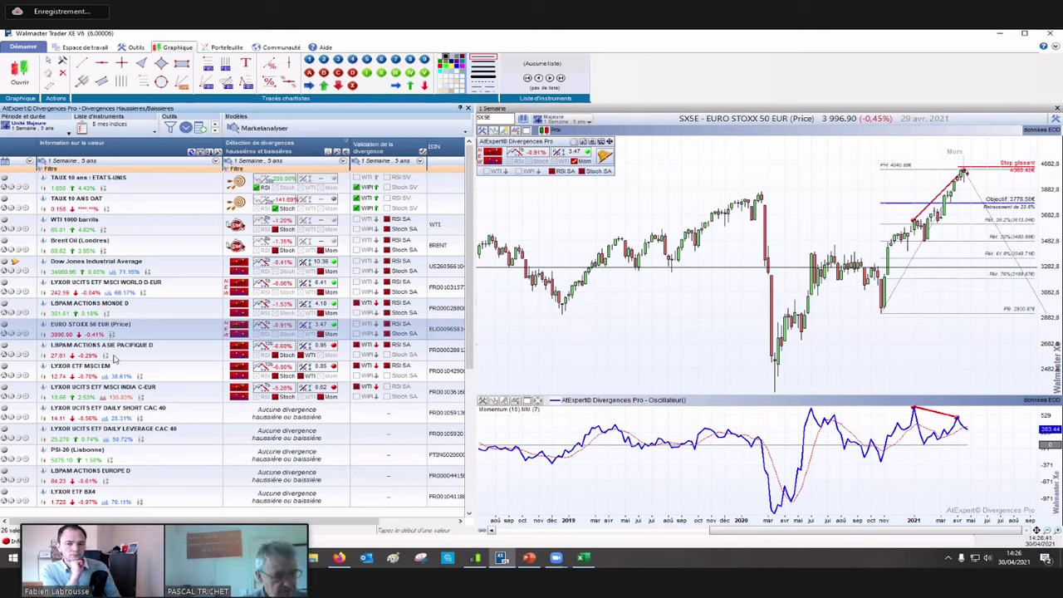
click(116, 353)
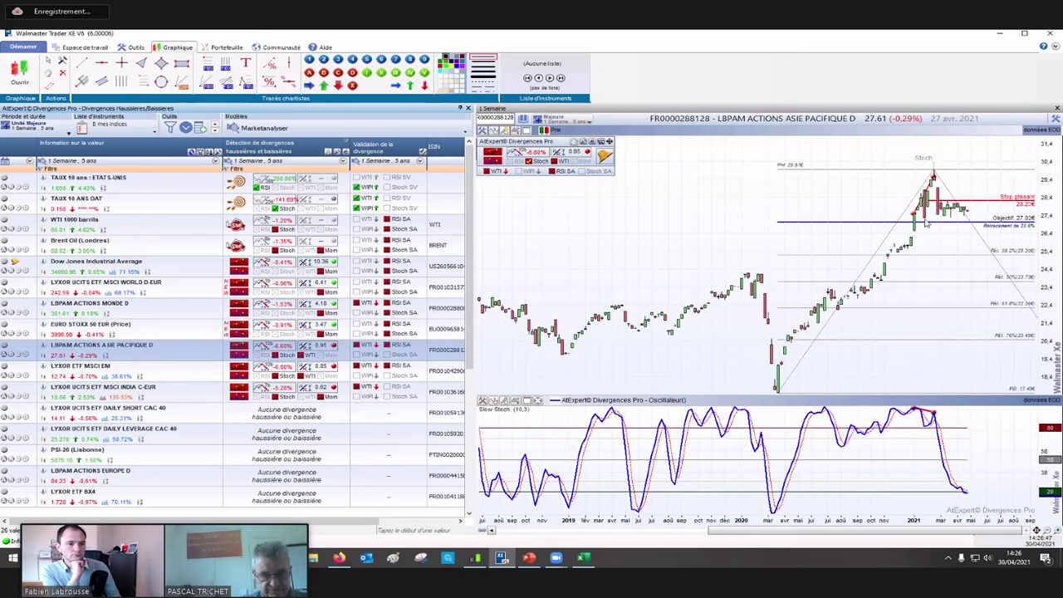
drag(928, 218, 934, 181)
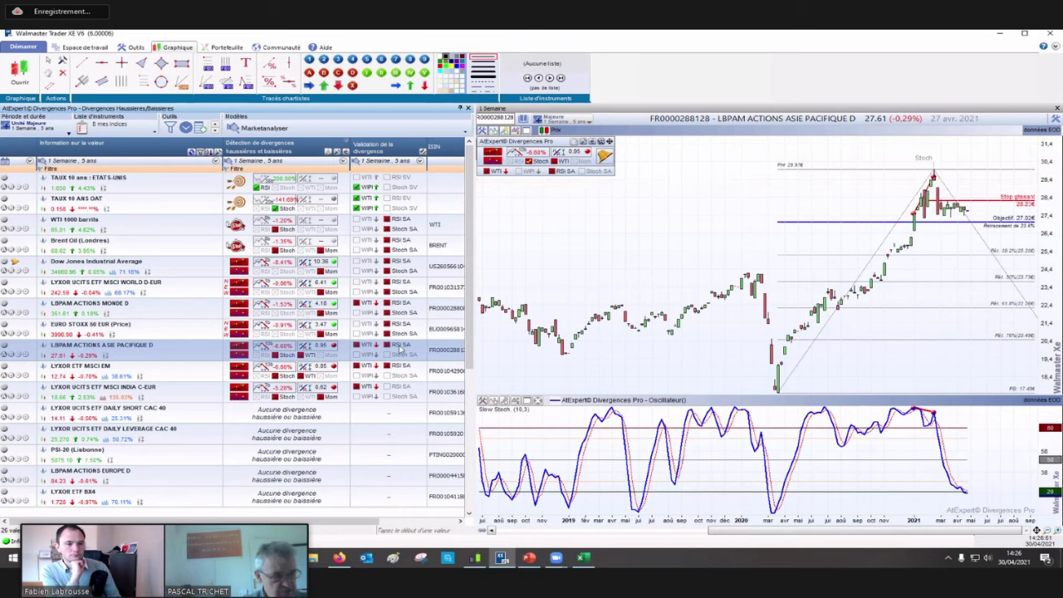
Step: Review the weekly charts of Dow Jones, LYXOR MSCI WORLD, LBPAM ACTIONS MONDE and EURO STOXX 50 again for comparison
click(131, 275)
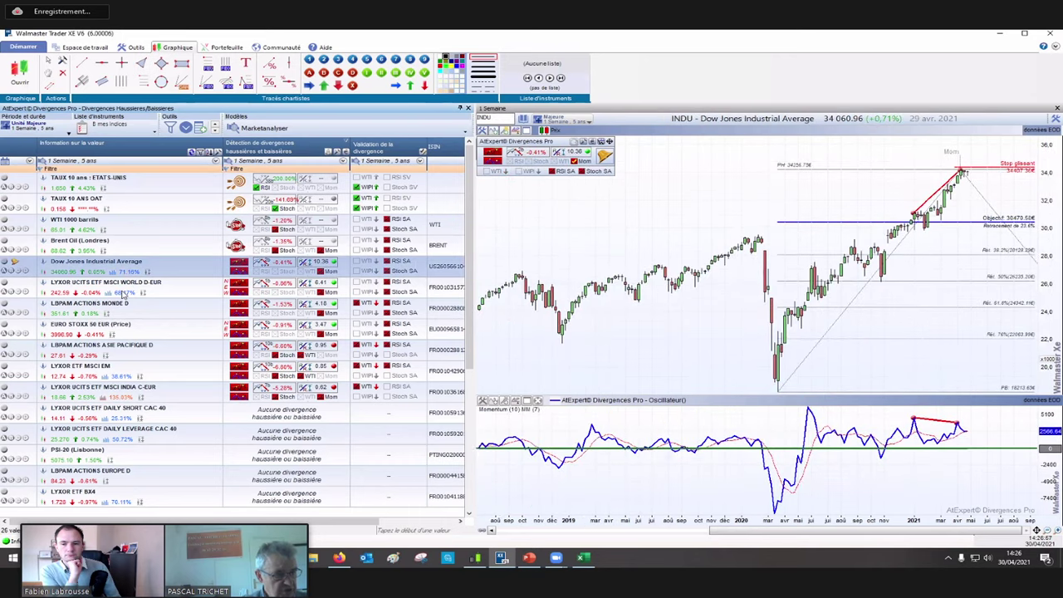
click(123, 294)
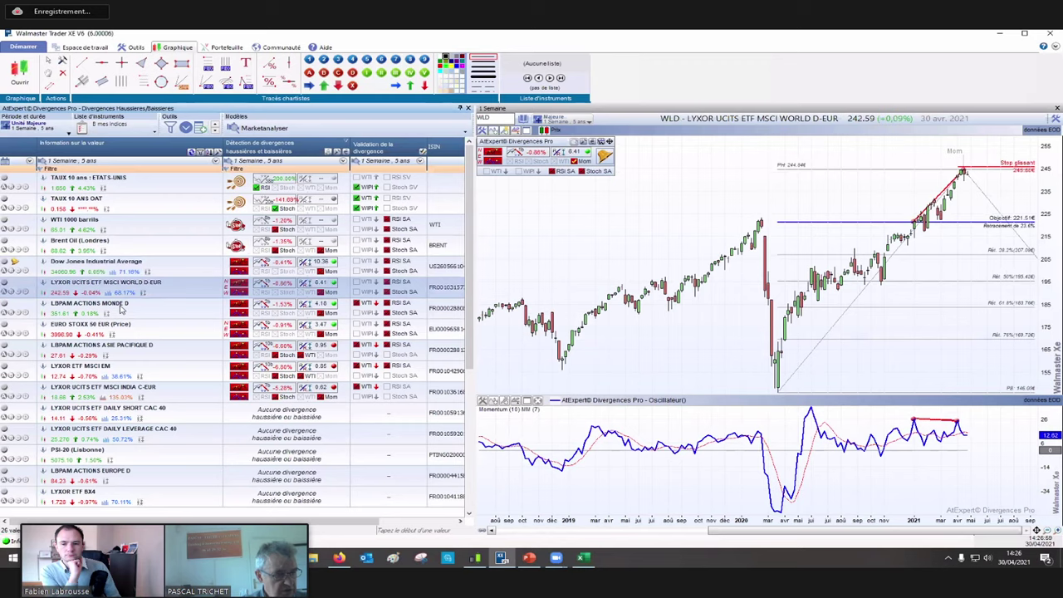
click(122, 308)
click(113, 331)
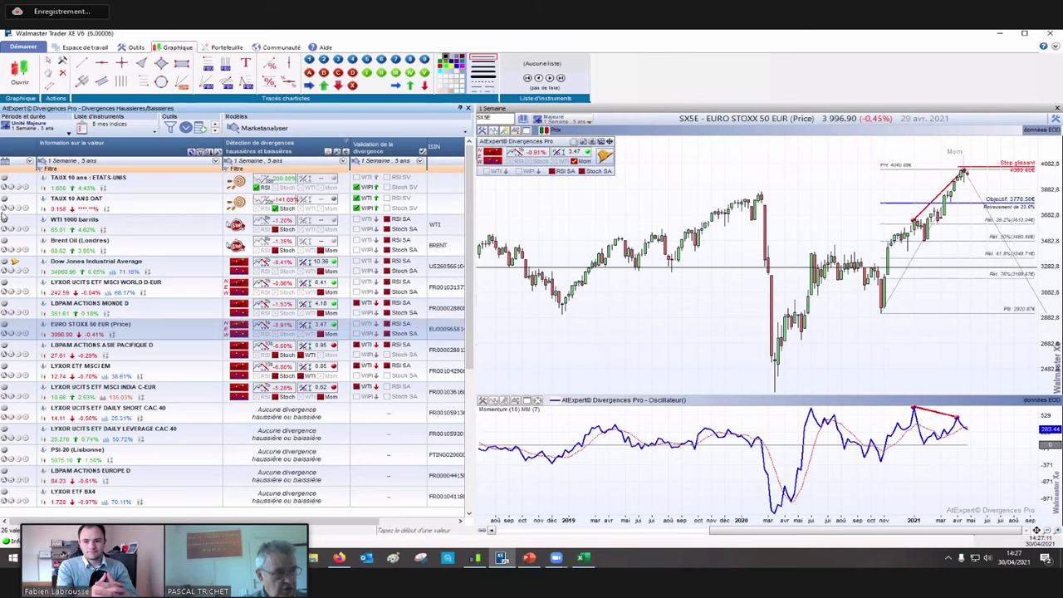
Step: Set both the divergence scan and the chart to Unité Principale (1 Jour sur 2 ans)
click(49, 133)
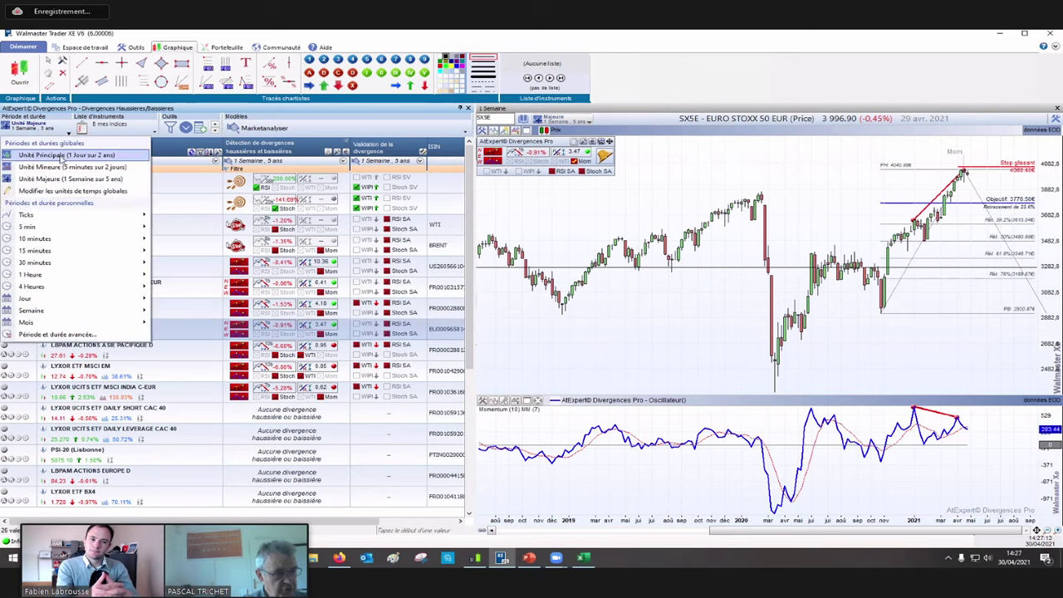
click(60, 155)
click(559, 123)
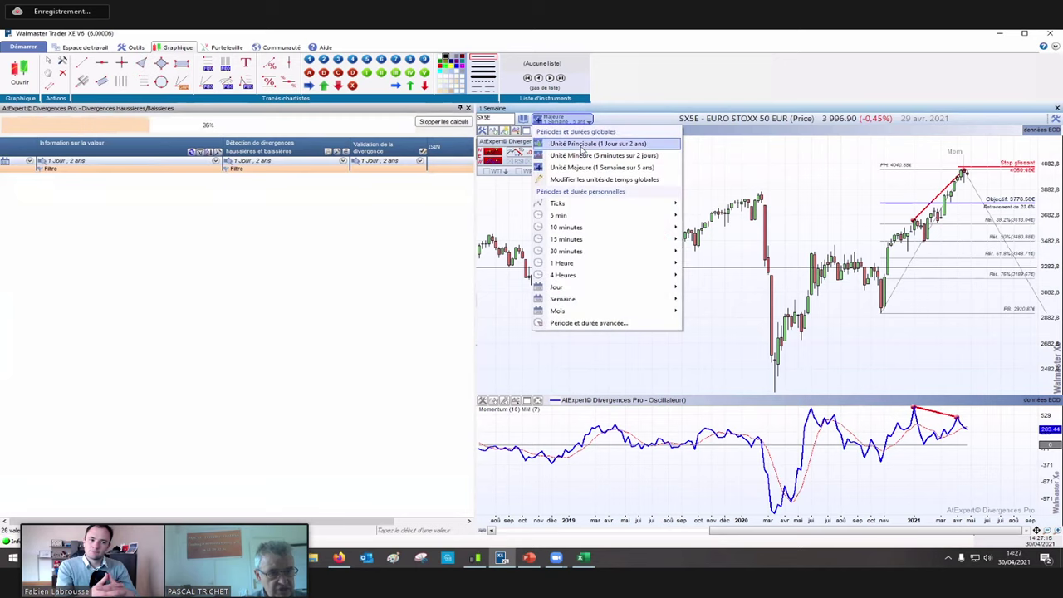
click(583, 145)
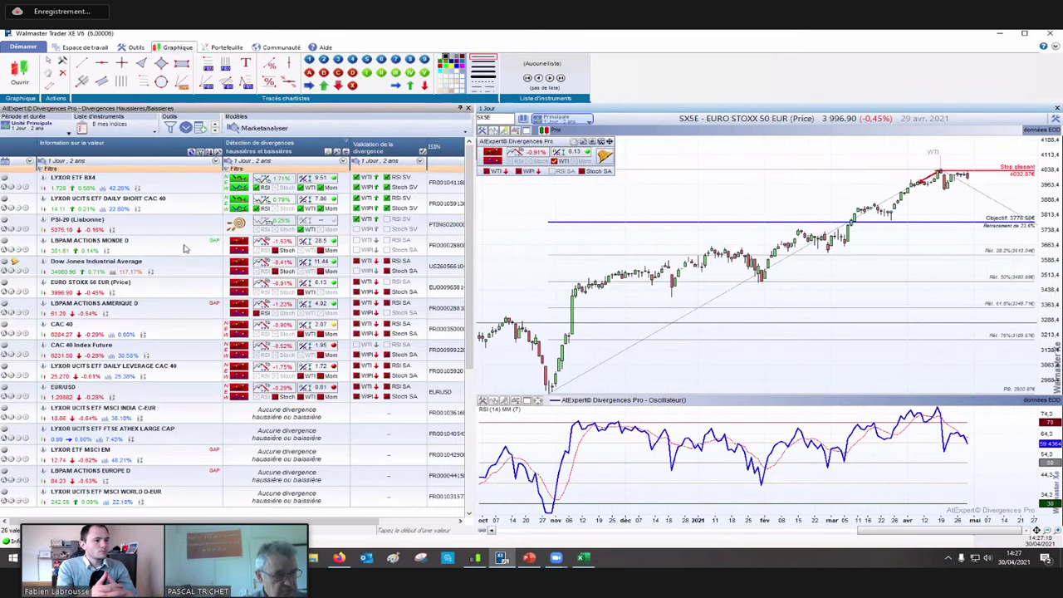
Step: Open the daily LYXOR ETF BX4 chart and examine its bullish divergence around 29 April 2021 at an enlarged time and price scale
click(143, 190)
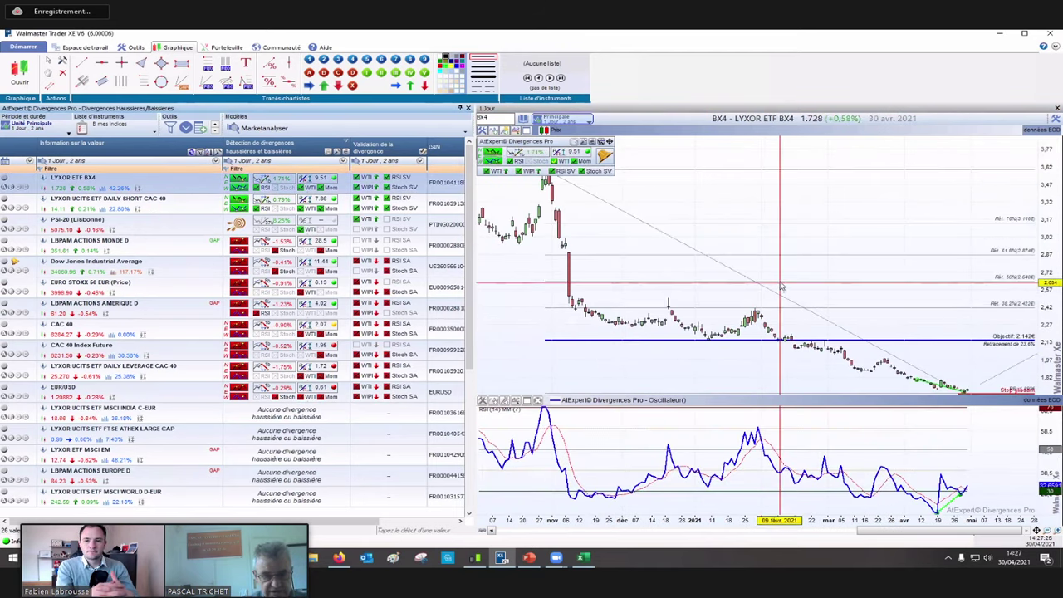
scroll(763, 271, down, 2)
scroll(763, 272, down, 2)
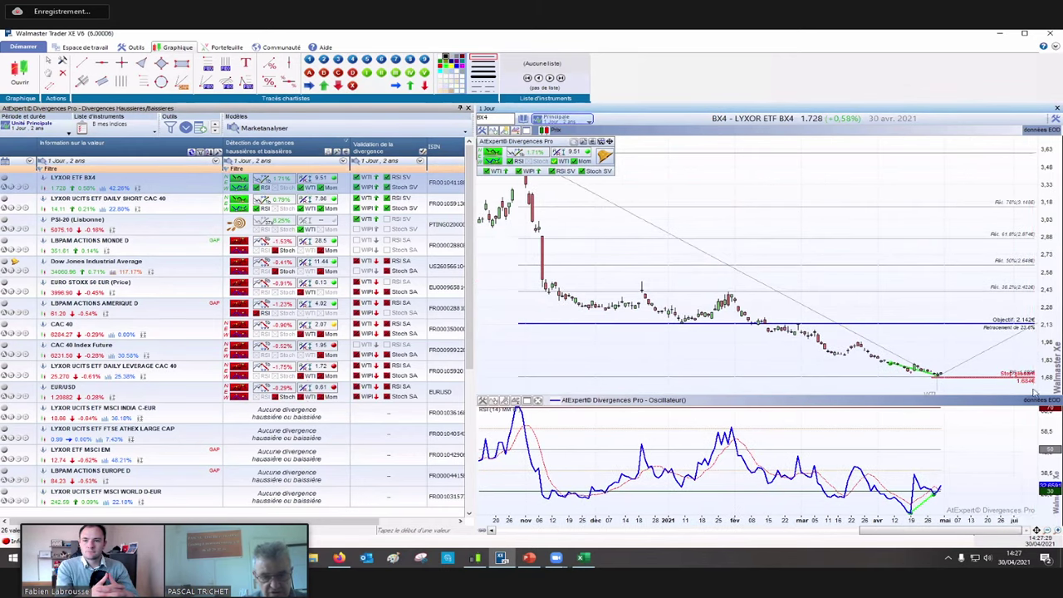
click(1057, 532)
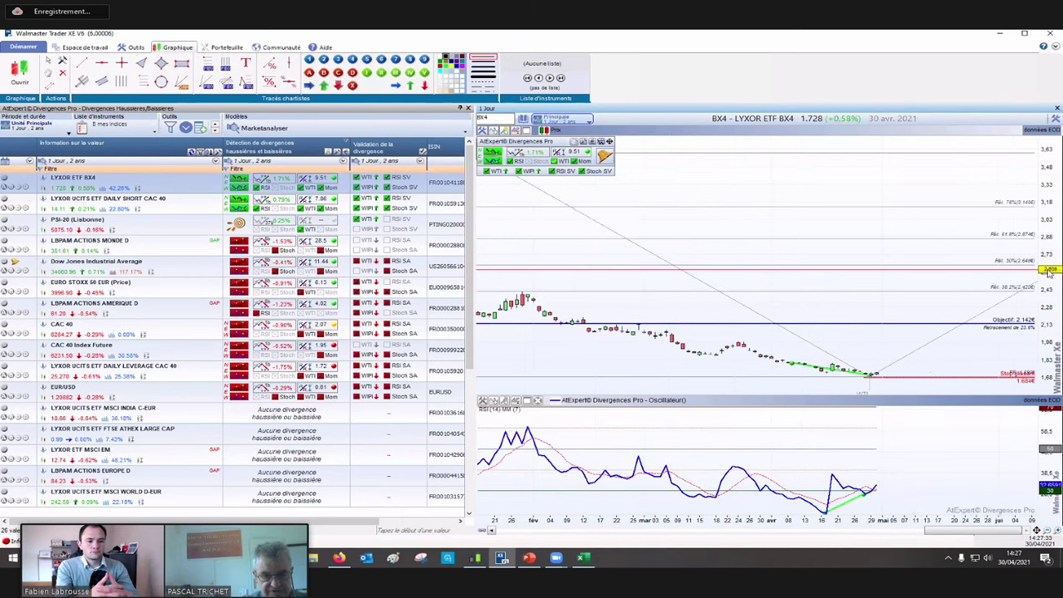
drag(1051, 248, 1054, 154)
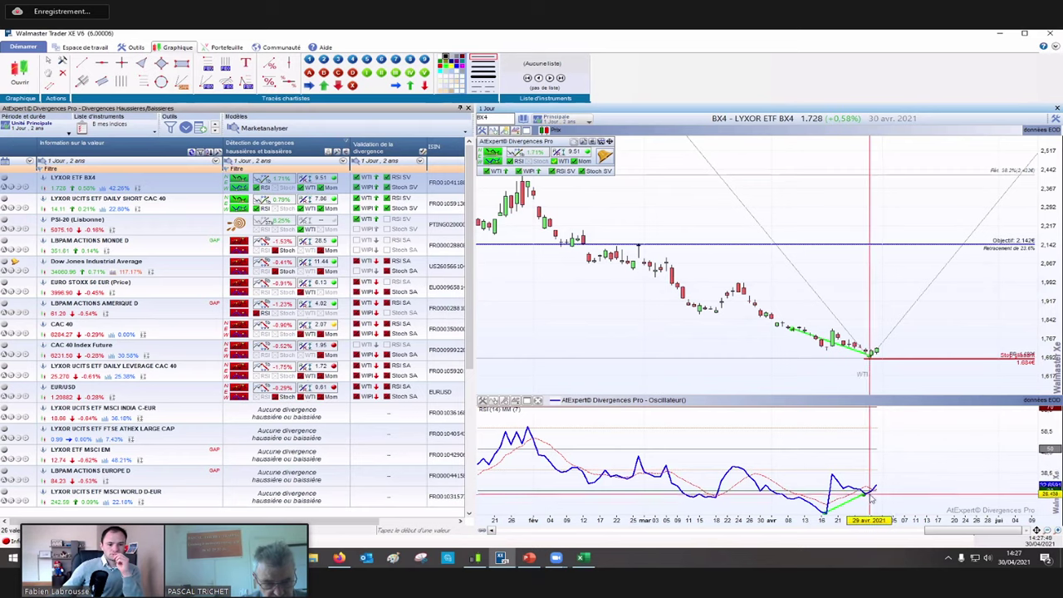
mouse_move(869, 498)
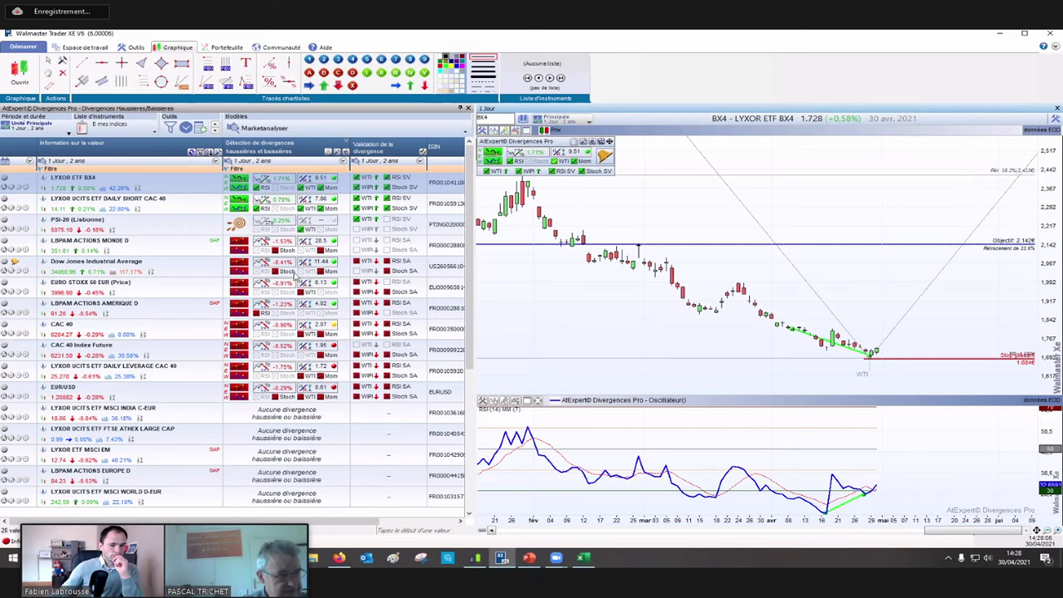
Step: Examine the daily divergence charts of LBPAM ACTIONS MONDE D, Dow Jones Industrial Average and EURO STOXX 50
click(159, 251)
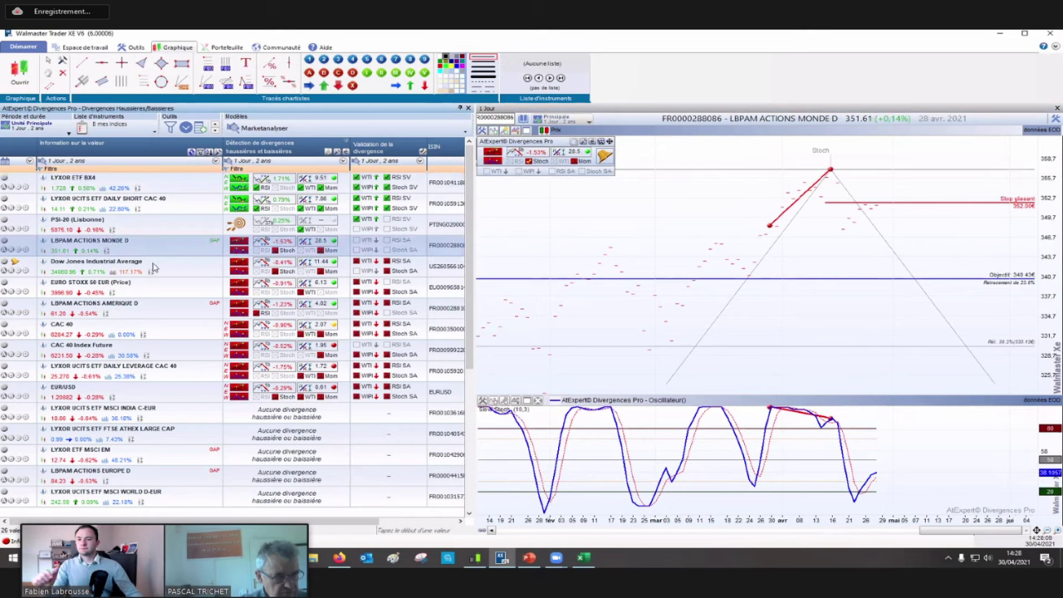
click(152, 266)
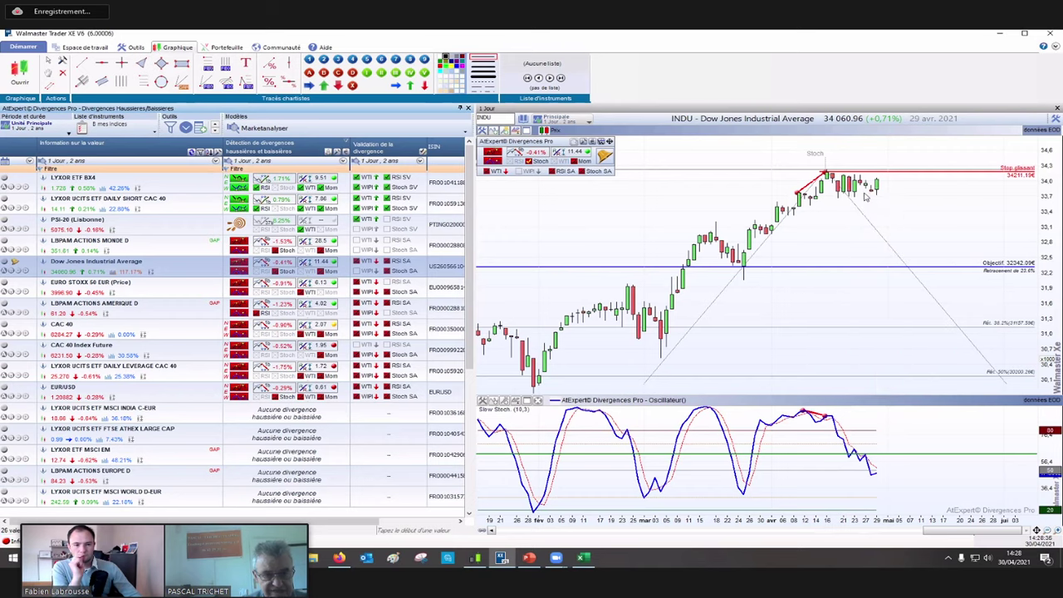
mouse_move(881, 197)
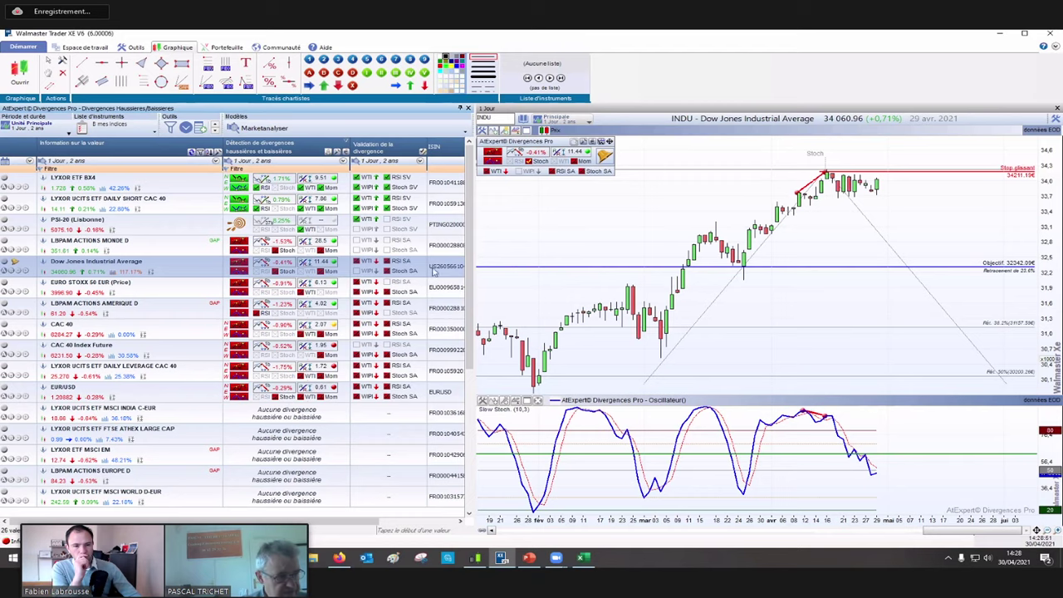
click(205, 292)
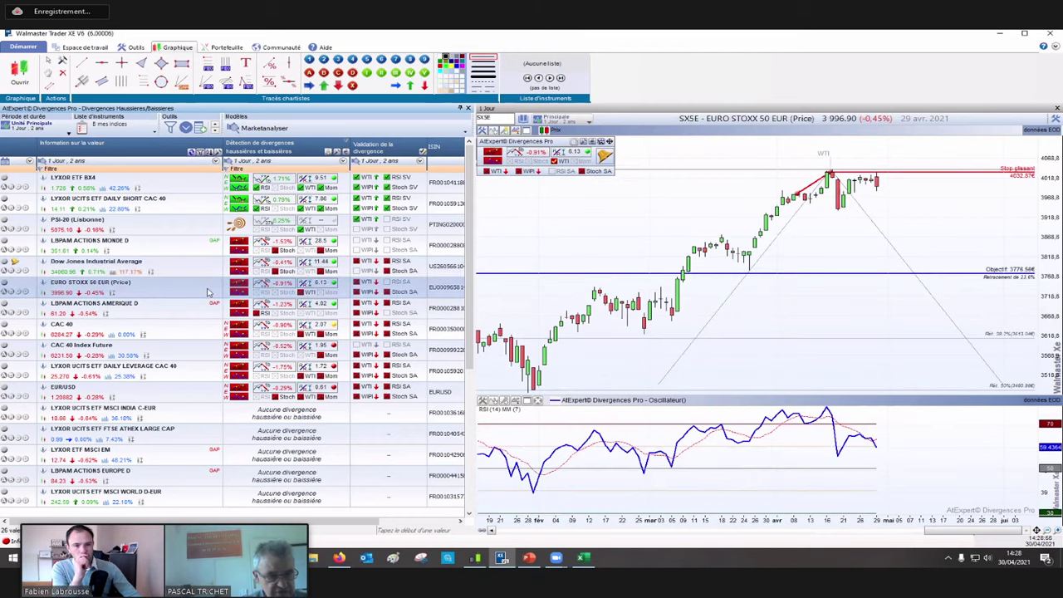
Step: Select the WTI divergence indicator on the daily EURO STOXX 50 chart and decline quitting the software
click(558, 165)
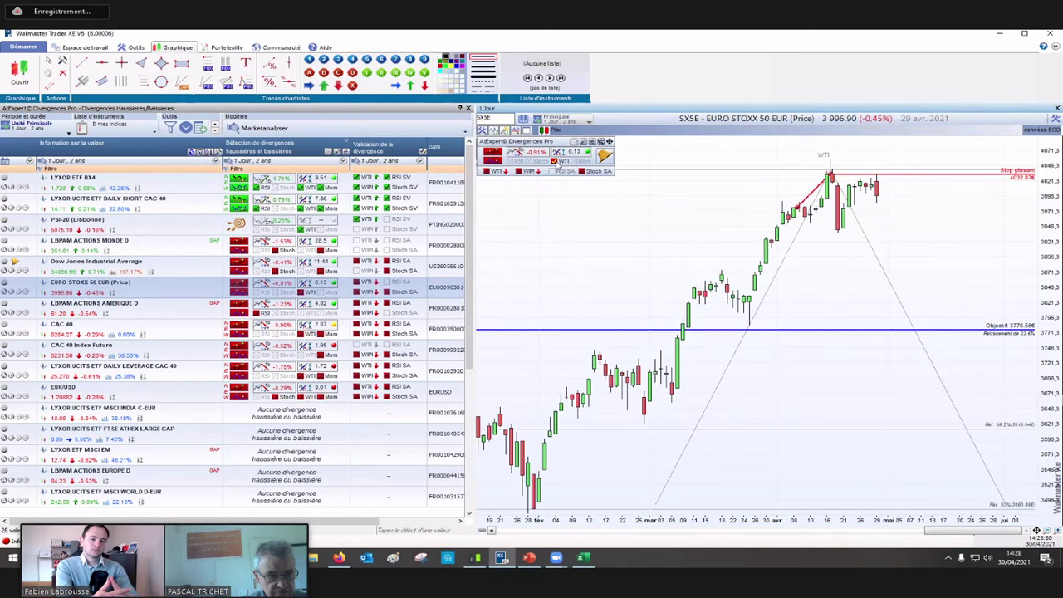
click(1050, 33)
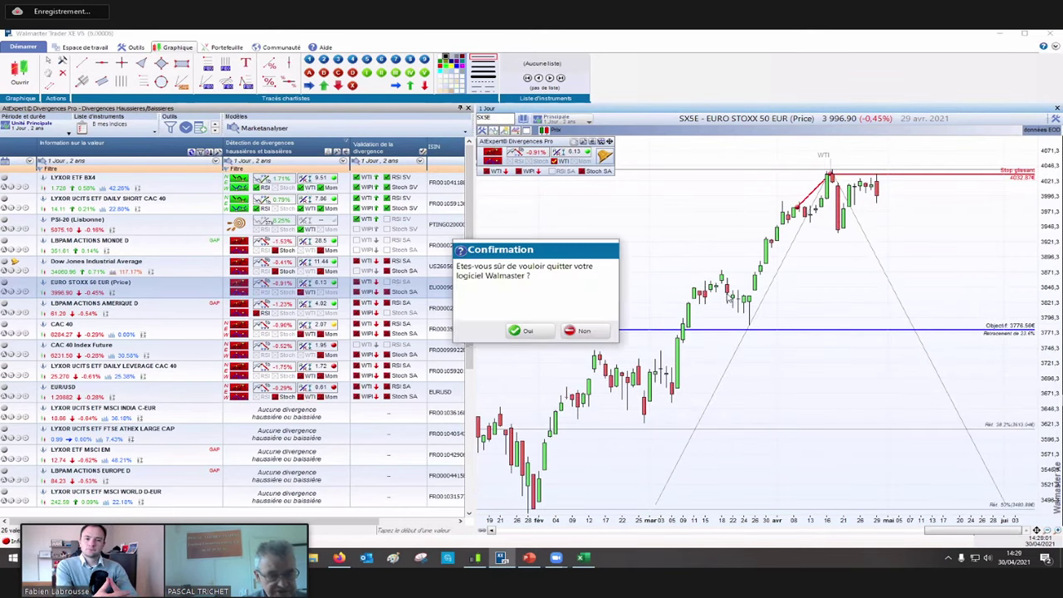
click(605, 336)
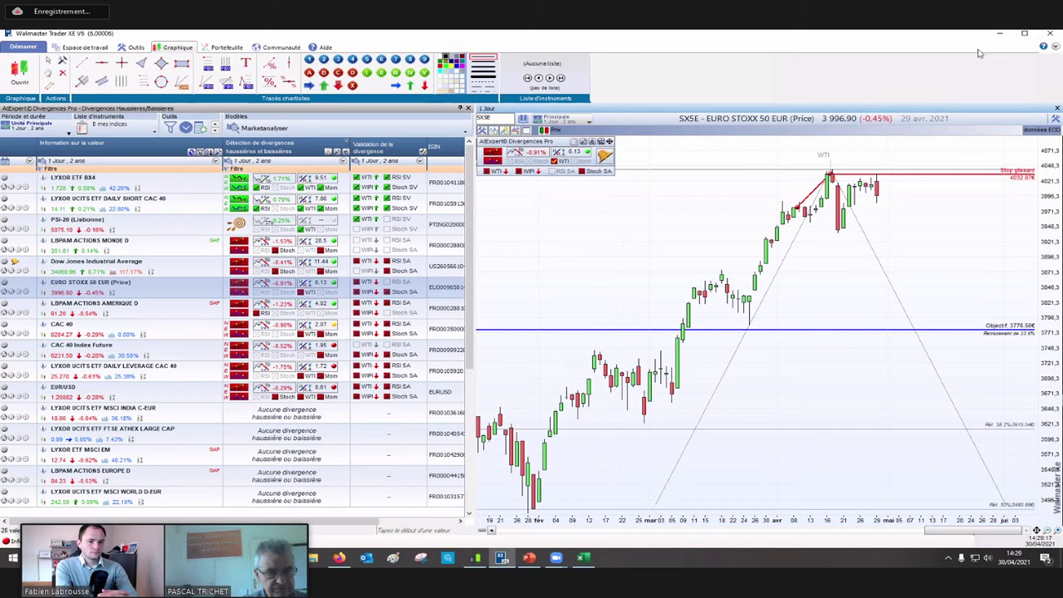
Step: Quit Walmaster Trader XE, confirm the exit, and restart it in offline mode (Hors connexion)
click(1050, 33)
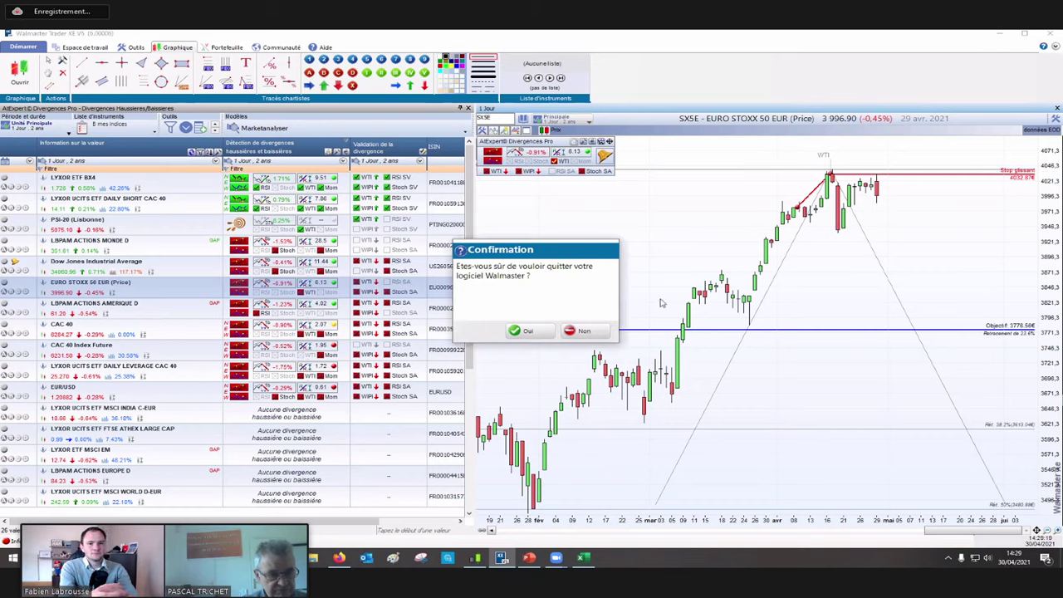
click(529, 331)
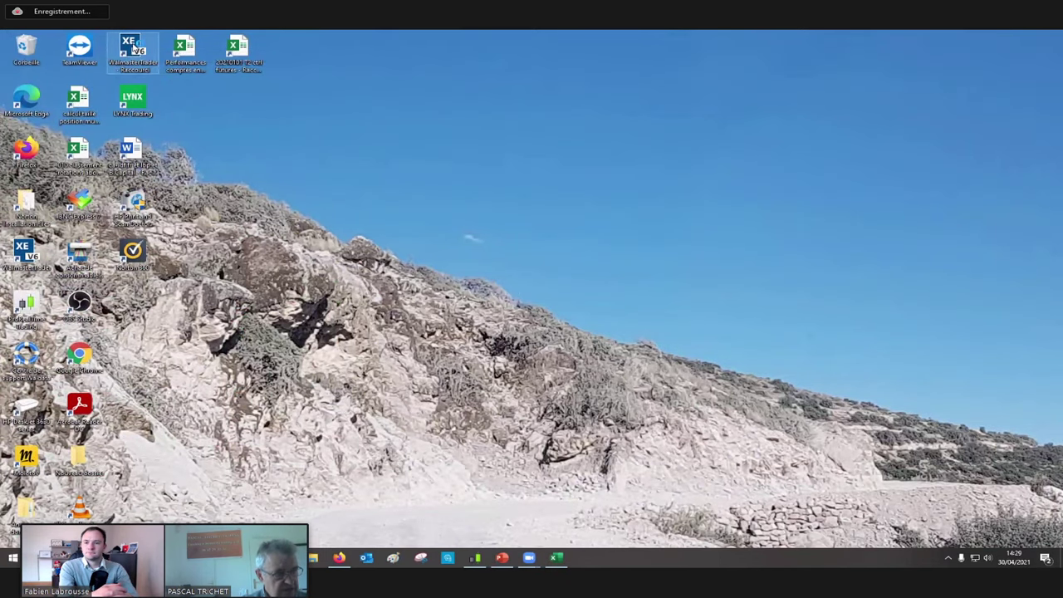
double_click(133, 48)
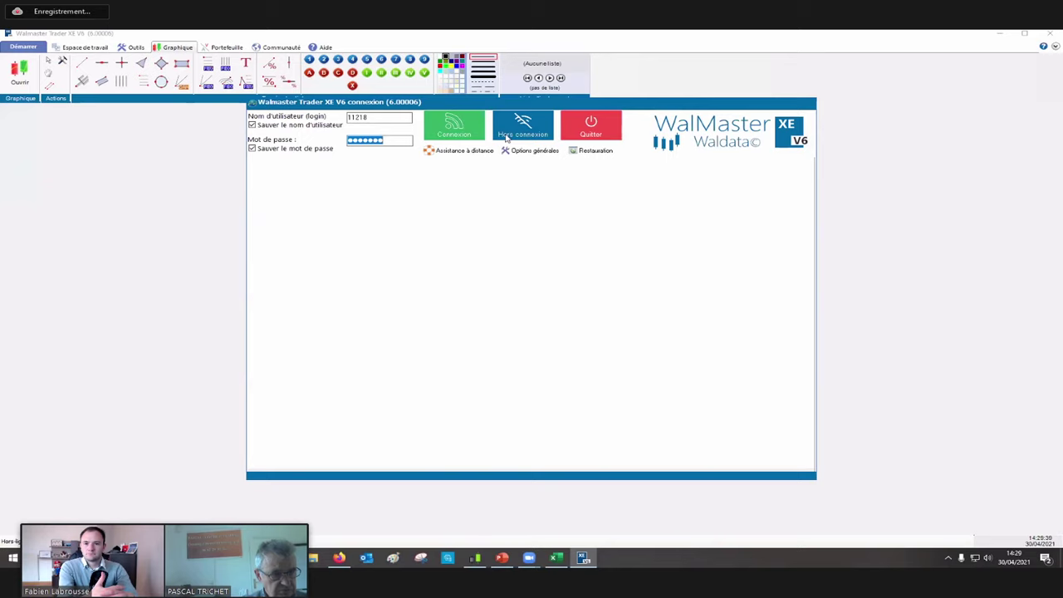
click(508, 138)
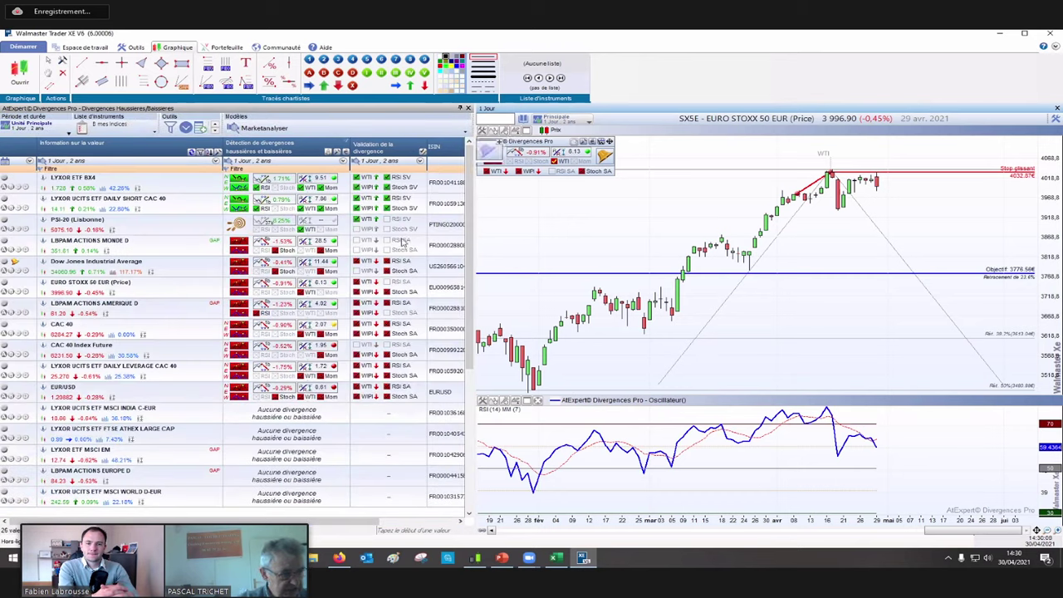
Step: Examine the daily divergence charts and oscillators of EURO STOXX 50, CAC 40, CAC 40 Index Future, LYXOR DAILY LEVERAGE CAC 40 and LYXOR ETF BX4
click(213, 292)
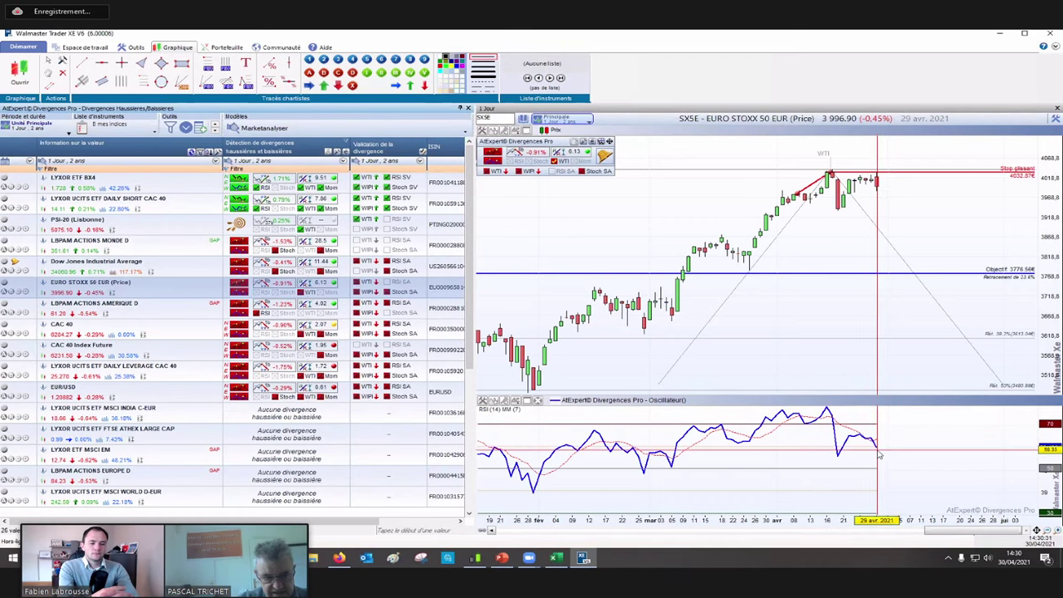
mouse_move(878, 452)
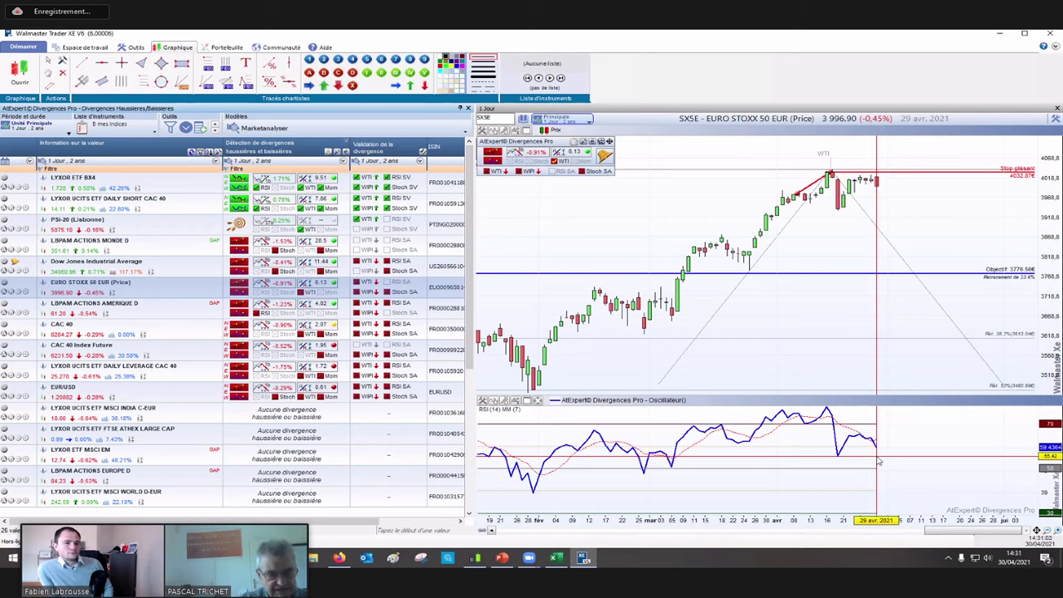
click(170, 332)
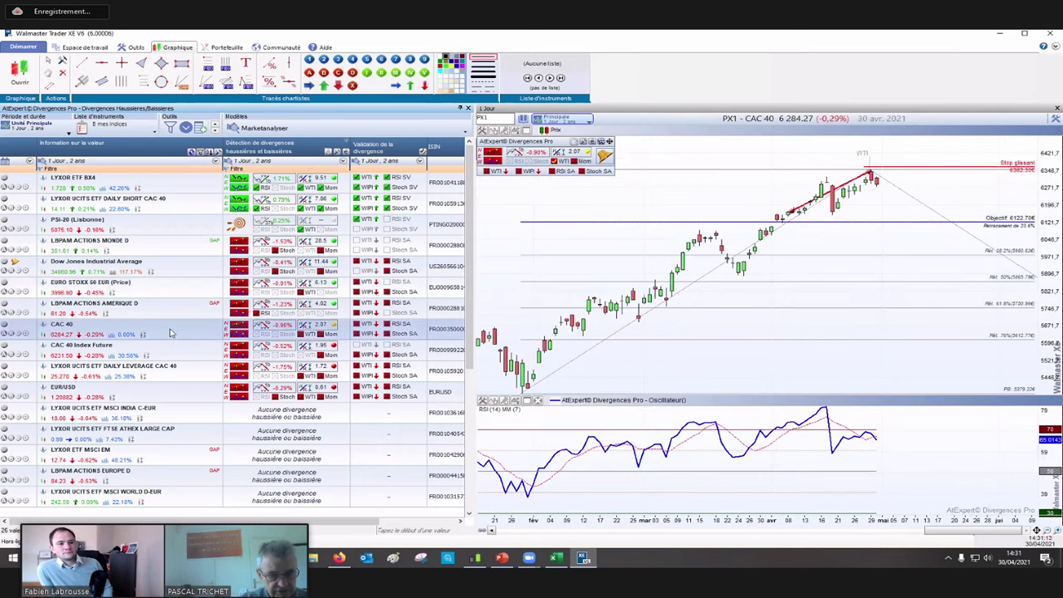
click(165, 355)
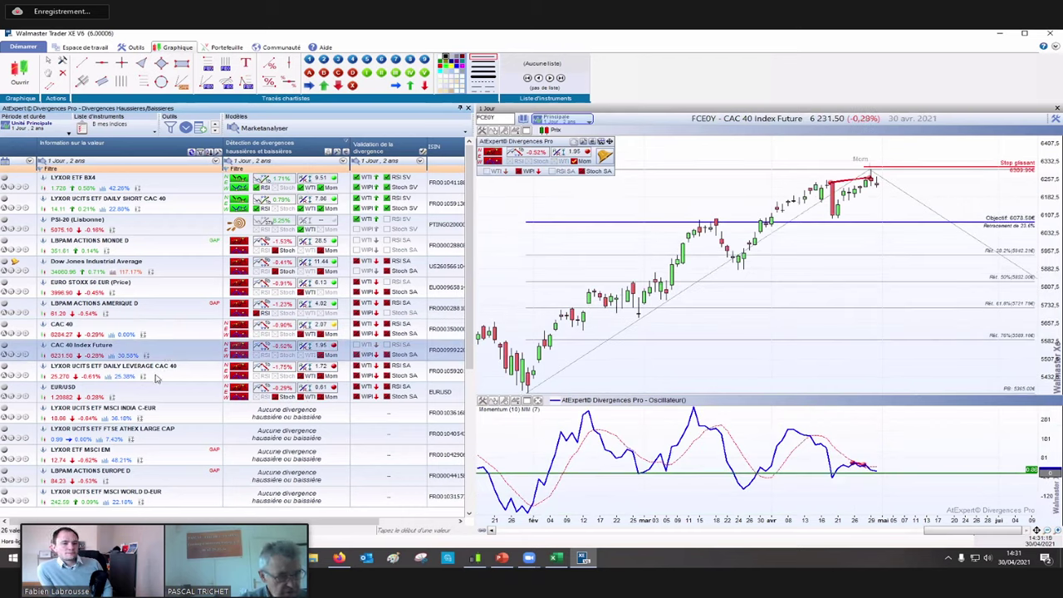
click(159, 375)
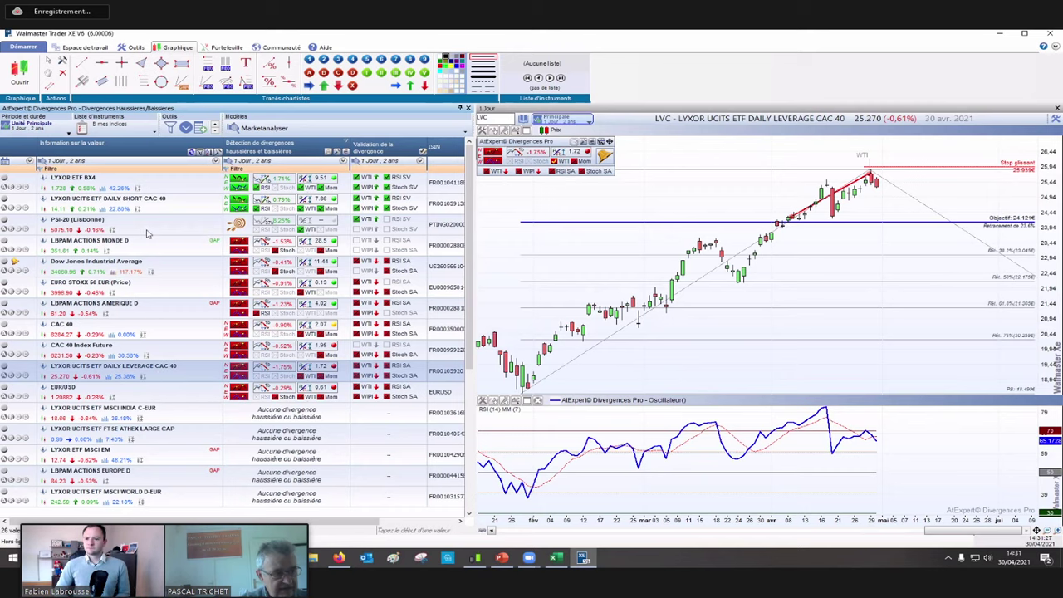
click(144, 184)
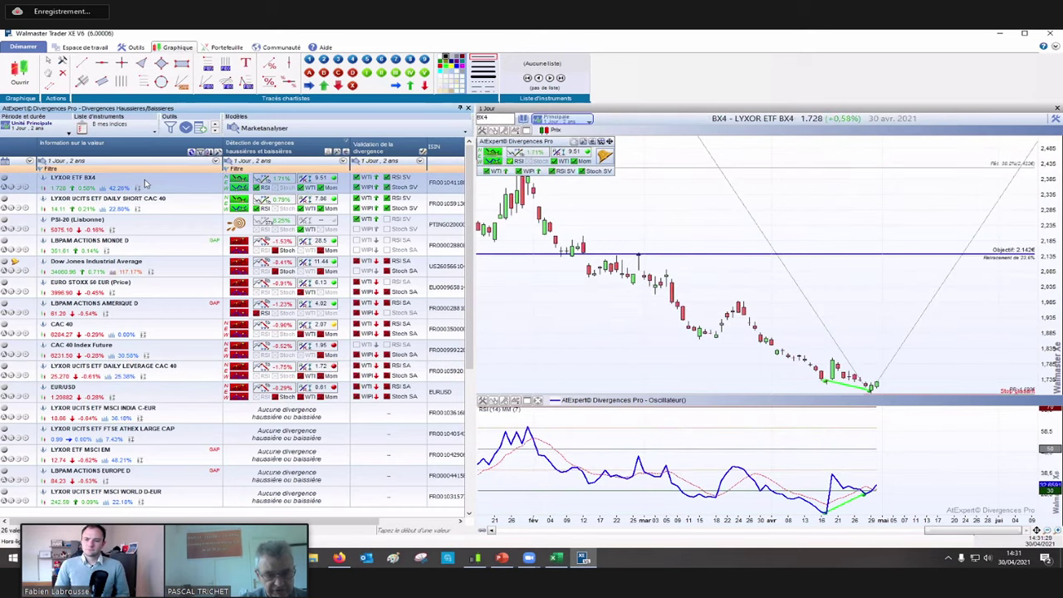
click(117, 375)
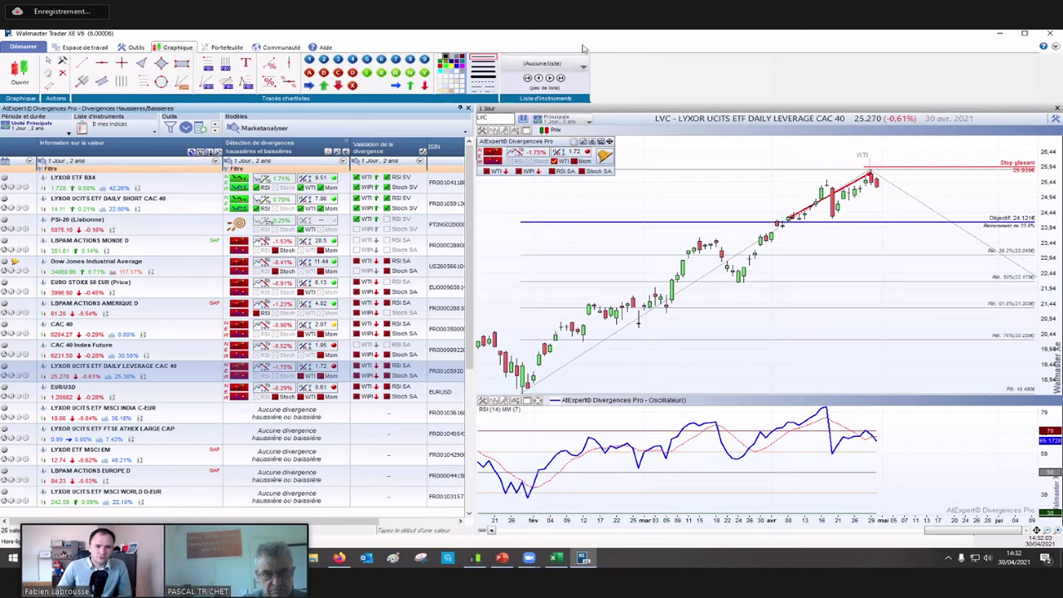
Step: Switch to the divergence statistics workbook in Excel and go to the date column at the start of the trade table, cell A12
click(1000, 33)
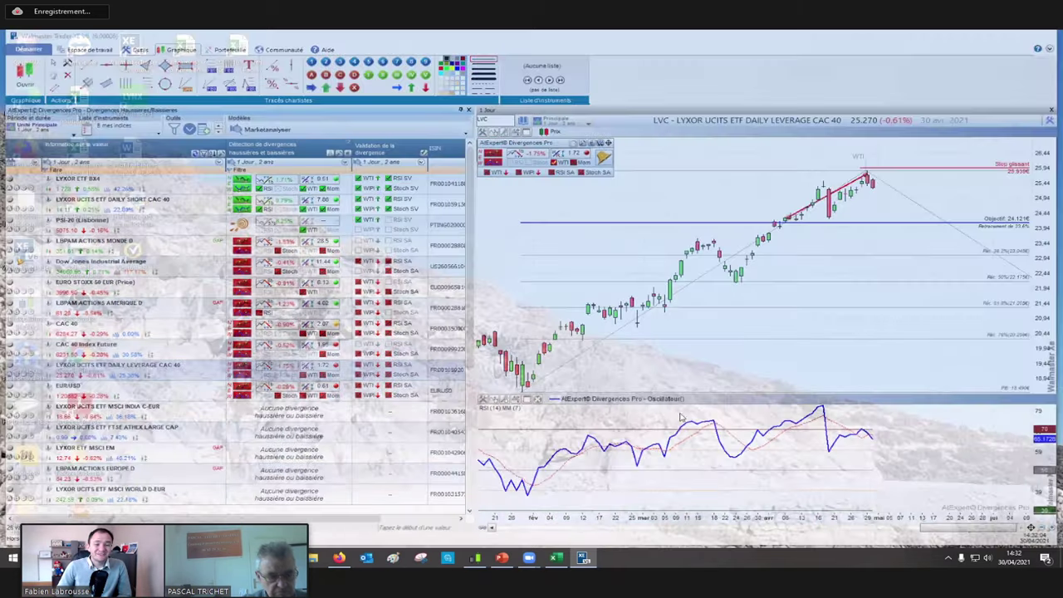
click(557, 558)
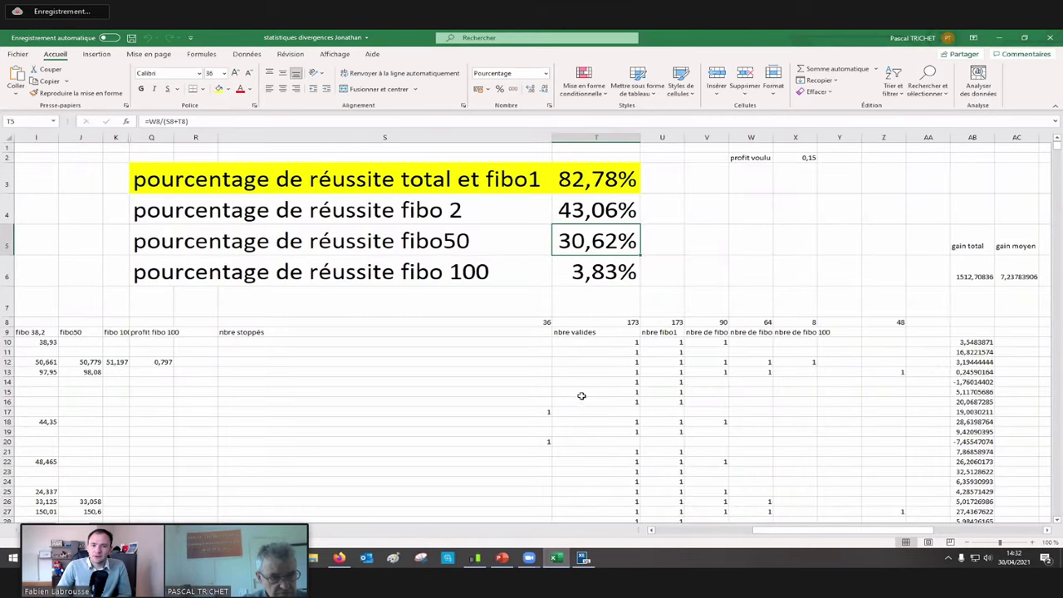
click(582, 392)
key(Left)
key(Left)
key(Left)
key(Left)
key(Left)
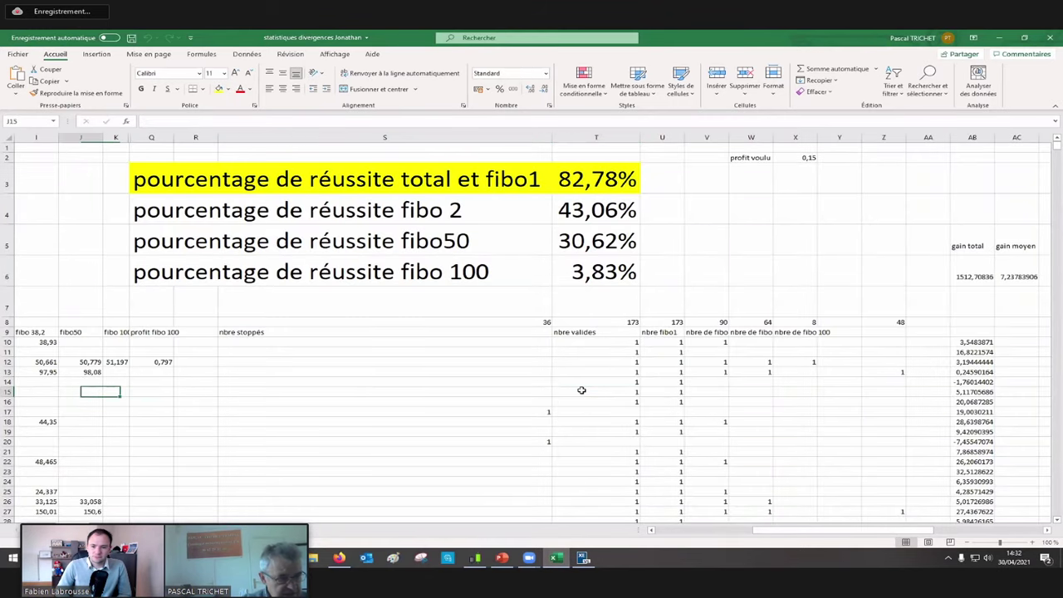
key(Left)
key(Left)
key(Left)
key(Left)
key(Left)
key(Left)
key(Left)
key(Left)
key(Left)
key(Up)
key(Up)
key(Up)
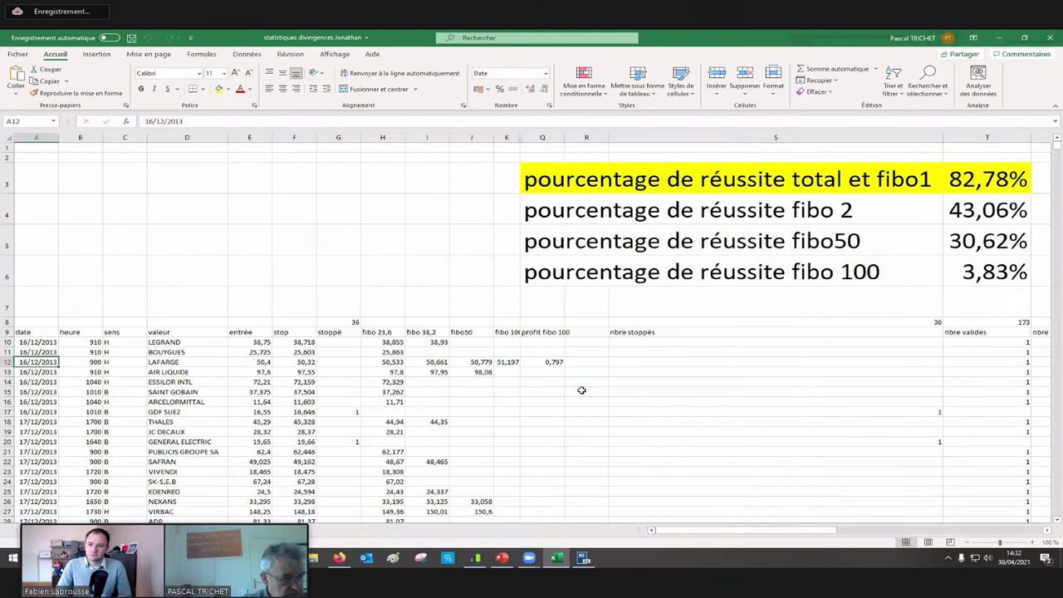
Step: Look through the trade table down to its last row, return to its start, and minimise the workbook
key(Page_Down)
key(Page_Down)
key(Page_Down)
key(Page_Down)
key(Page_Down)
key(Page_Down)
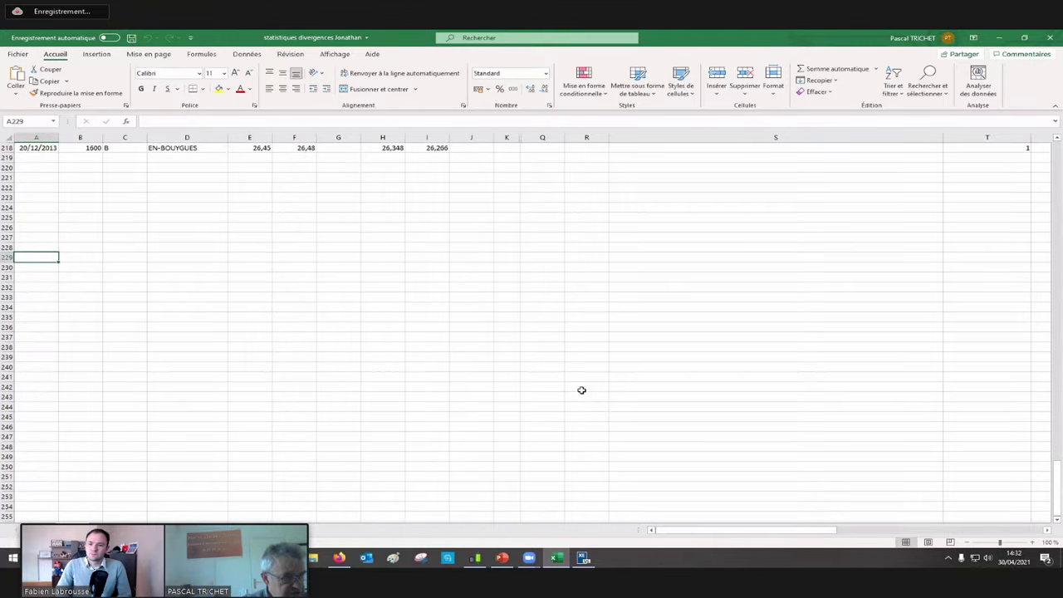
key(Page_Up)
key(Page_Up)
key(Page_Up)
key(Page_Up)
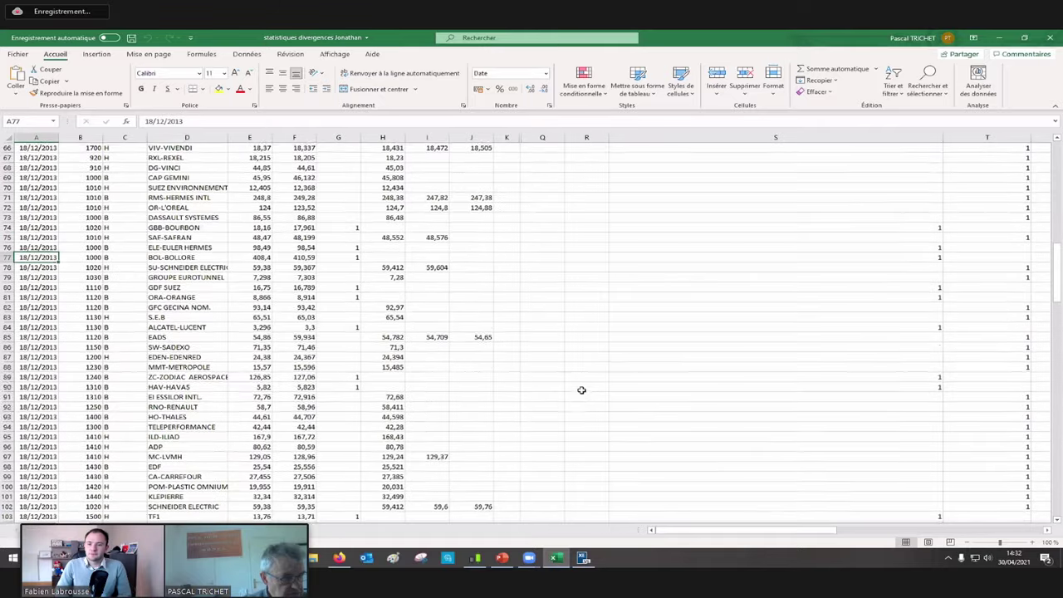
key(Page_Up)
key(Page_Up)
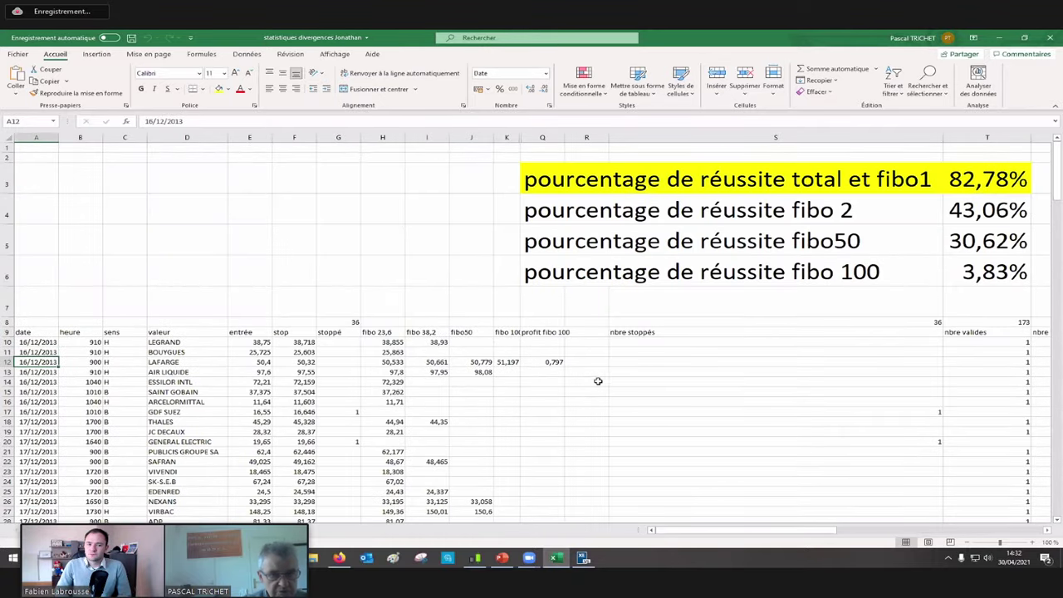
click(1001, 39)
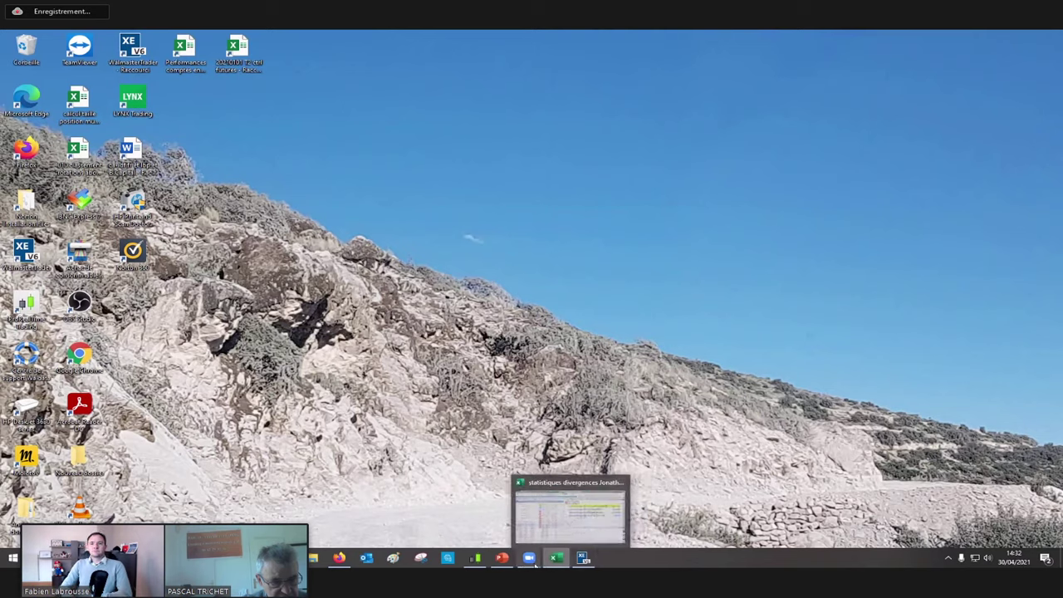
Step: Switch to the PowerPoint presentation, view the slides "RAPPEL THEORIQUE" and "Divergences redéssinnées", and minimise it
mouse_move(512, 564)
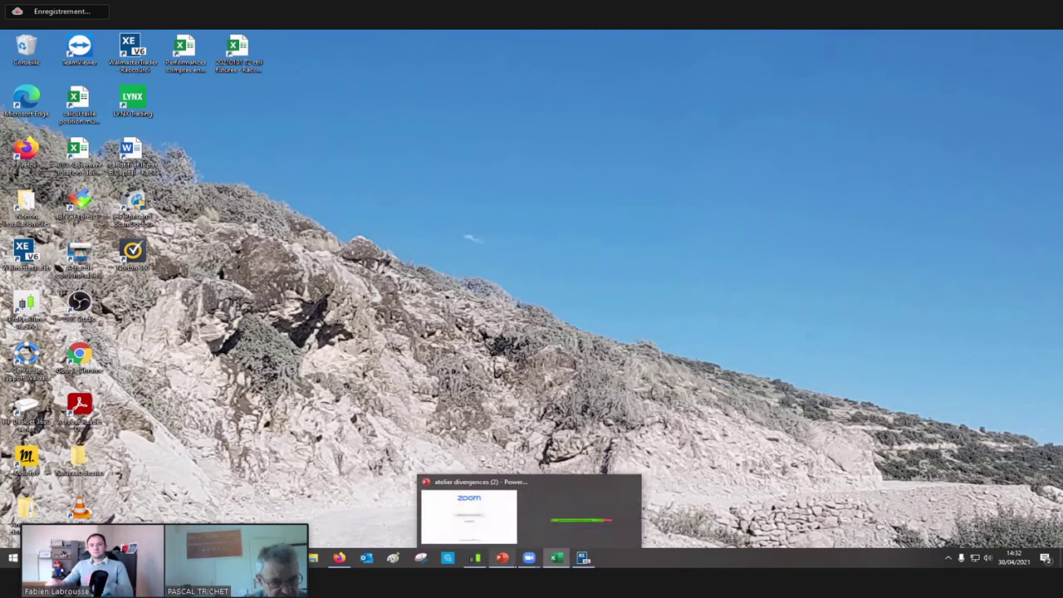
click(512, 565)
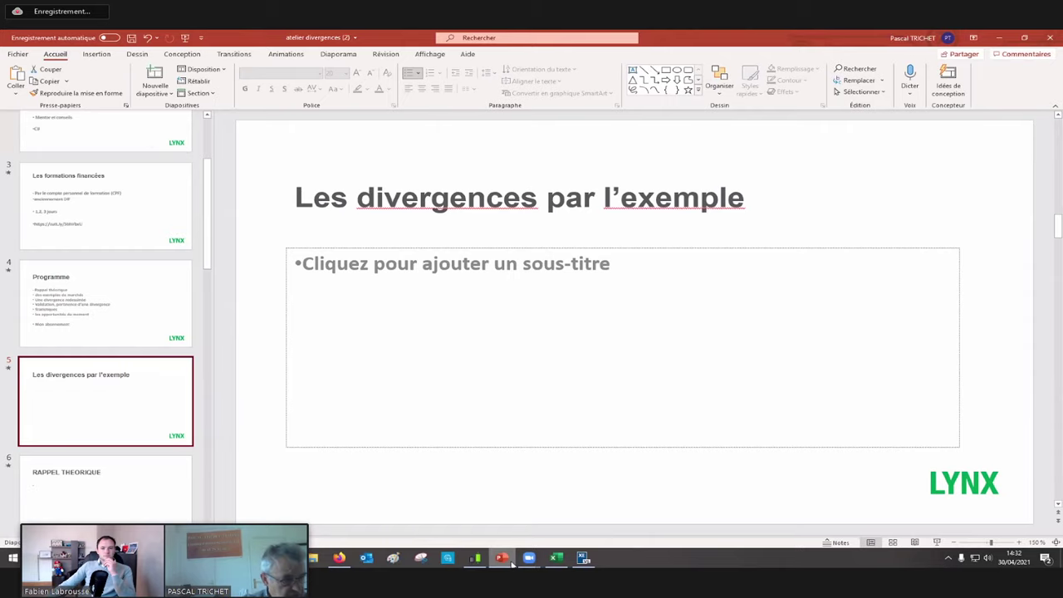
click(176, 507)
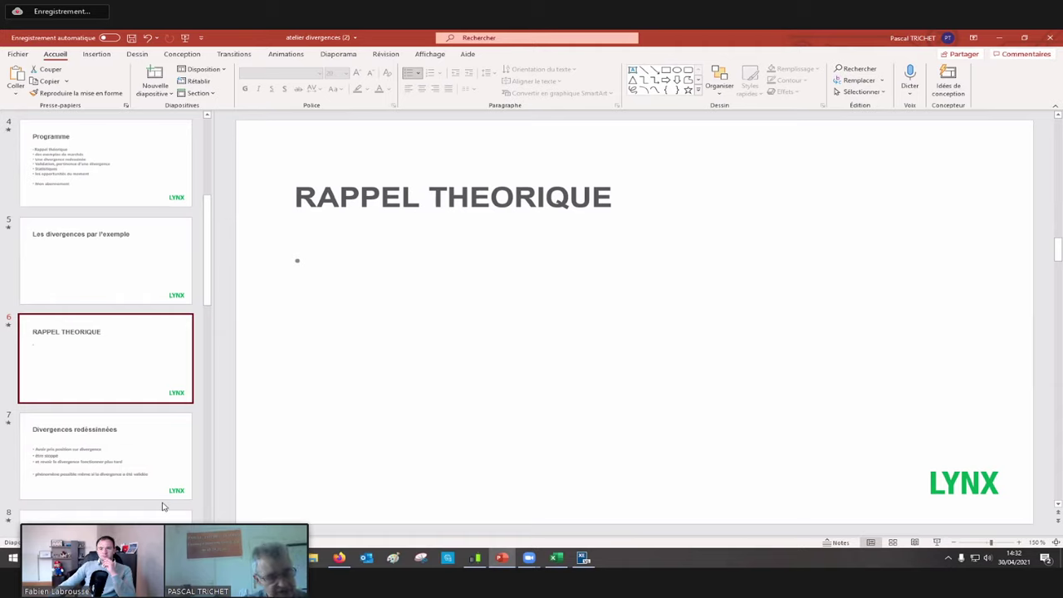
click(163, 502)
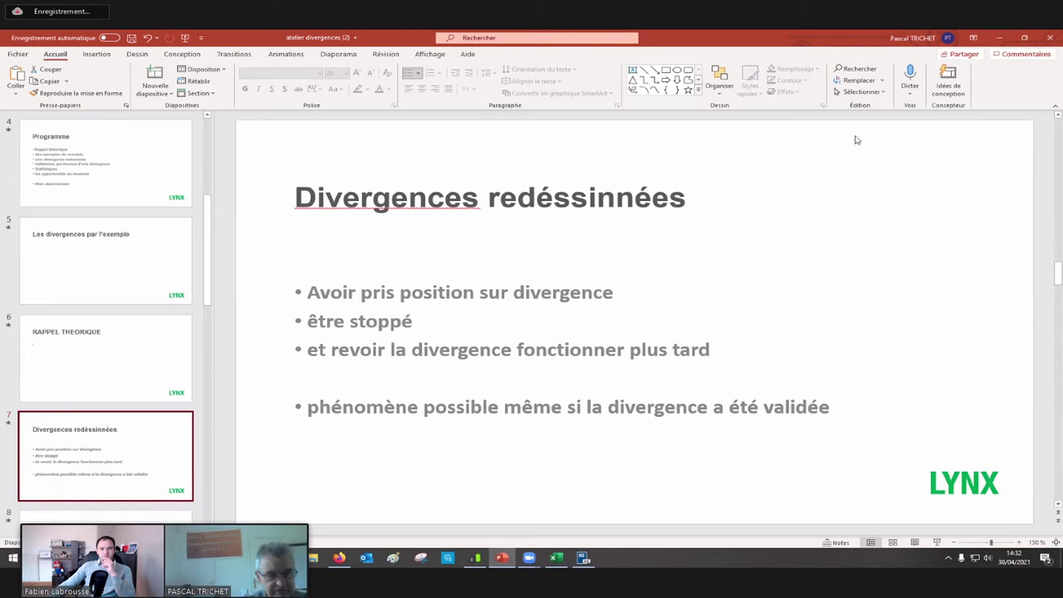
click(1000, 39)
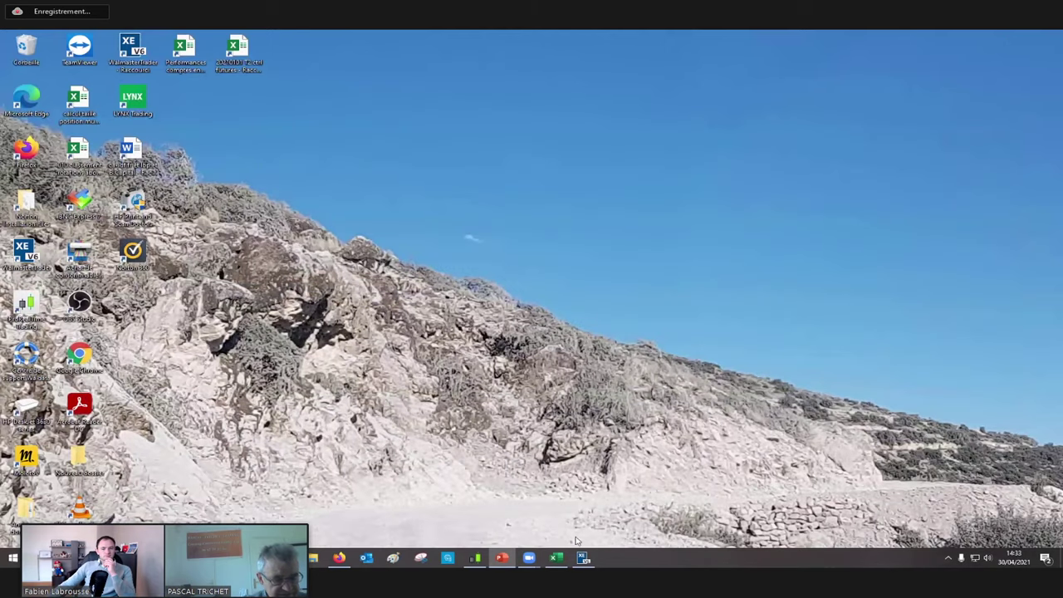
Step: Open the "divergence redessinée" document from the "atelier divergences (2)" folder in File Explorer
click(316, 563)
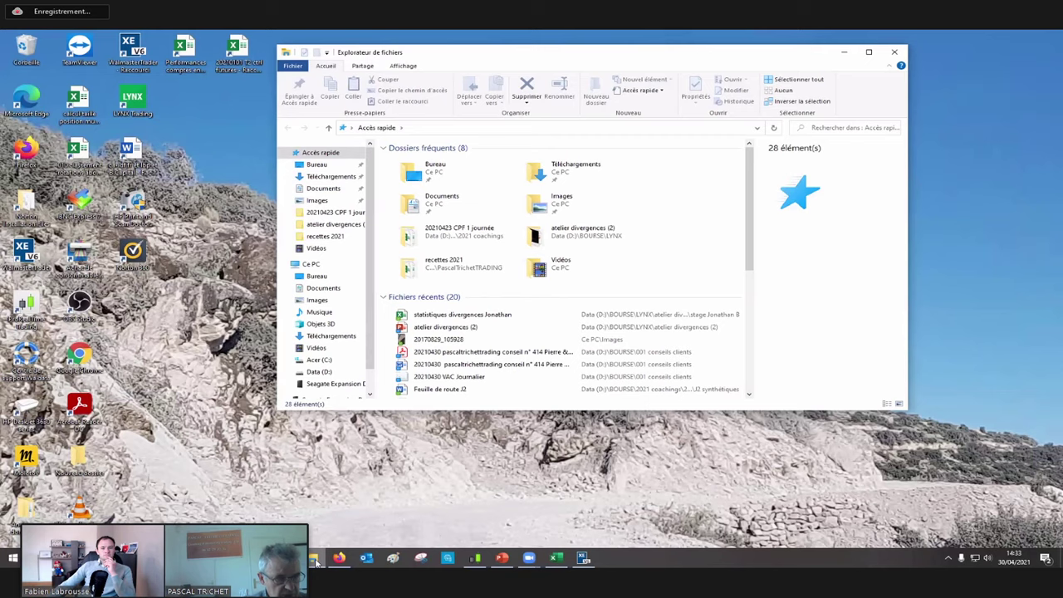
click(337, 224)
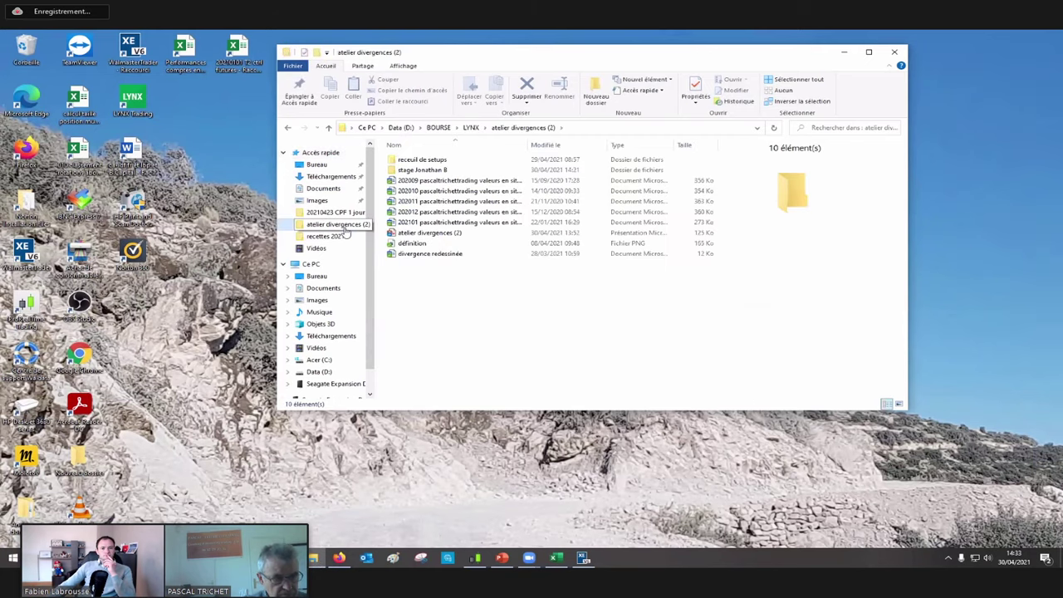
double_click(408, 254)
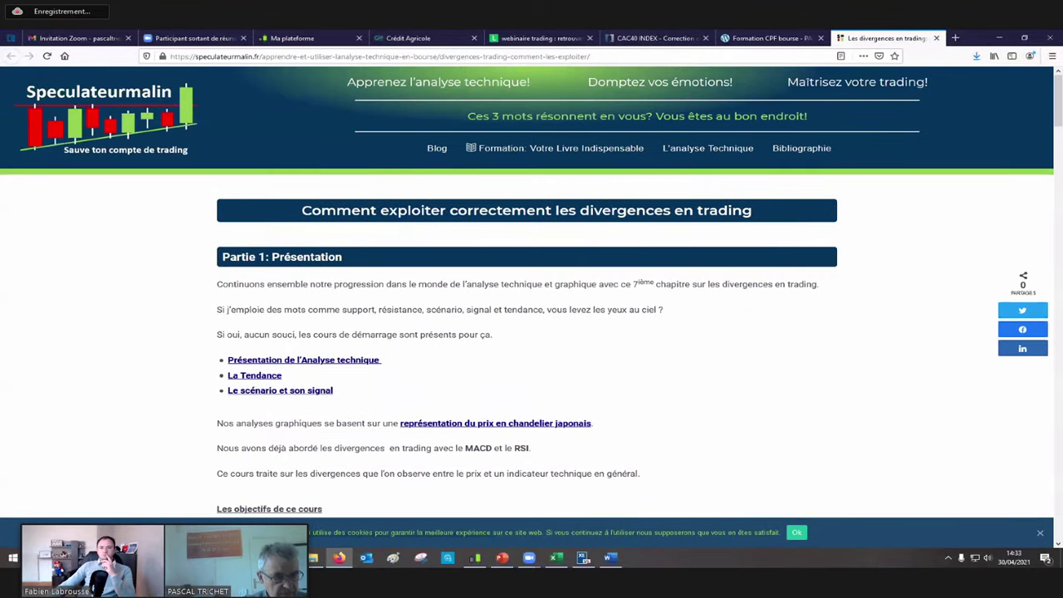
Step: Look through the Speculateurmalin divergence article to the standard bearish divergence example on JACQUET METALS, and return to the PowerPoint presentation
scroll(862, 429, down, 5)
scroll(862, 429, down, 18)
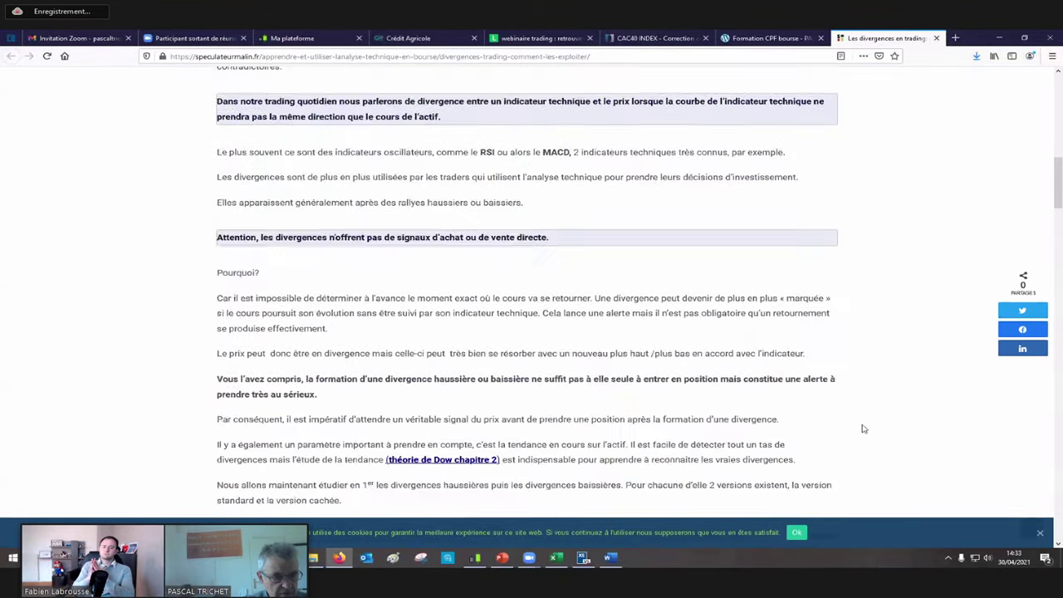
scroll(862, 429, down, 12)
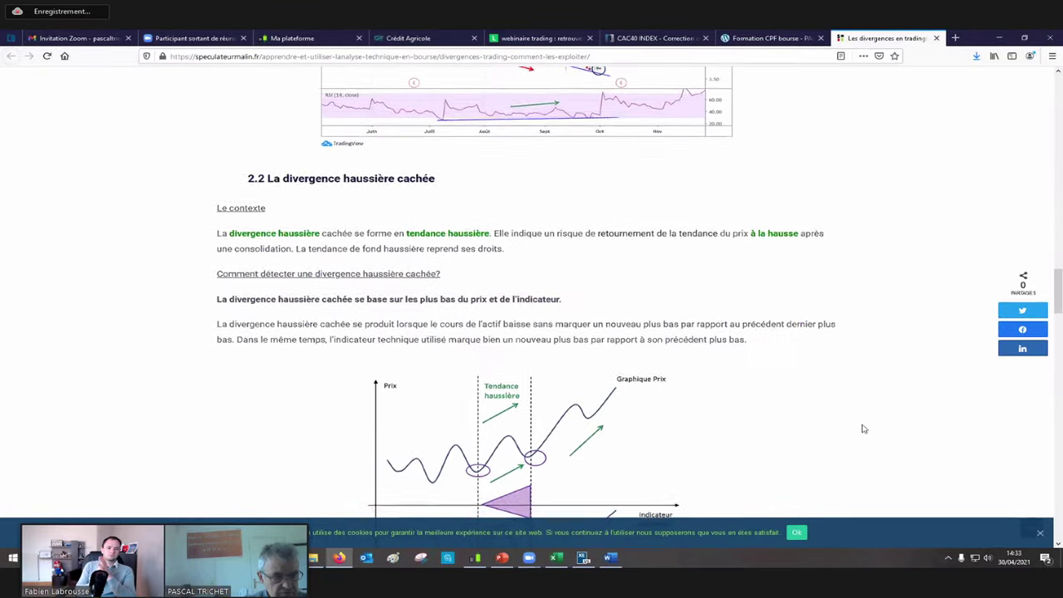
scroll(862, 429, down, 5)
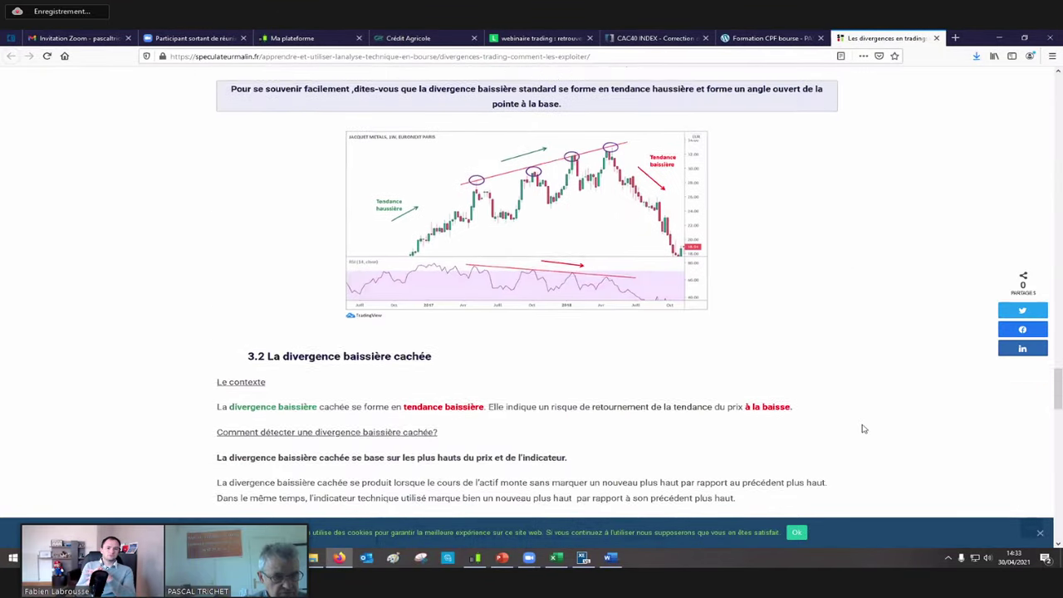
scroll(862, 429, up, 2)
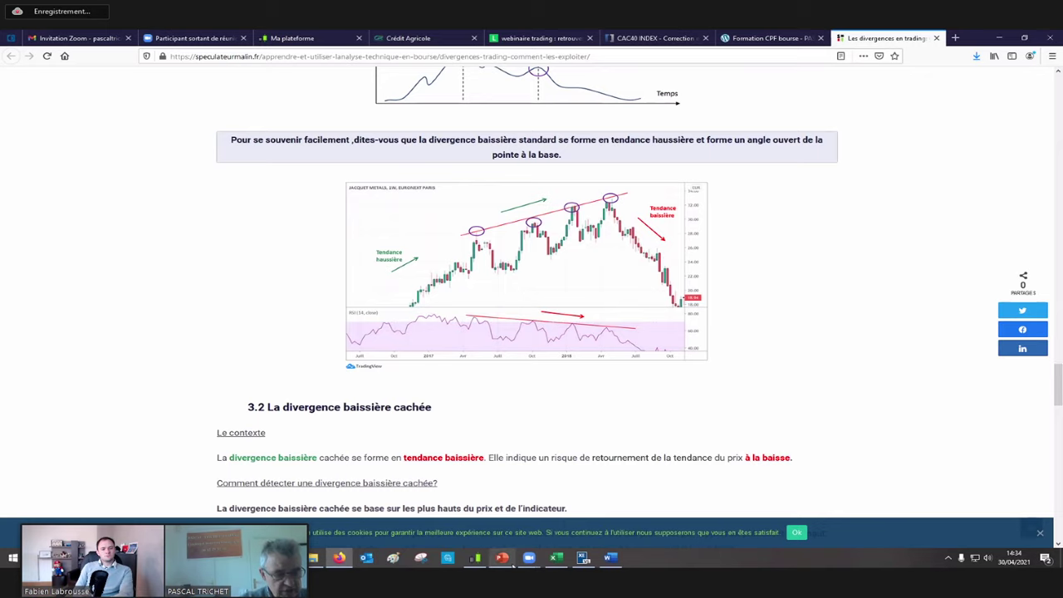
click(512, 562)
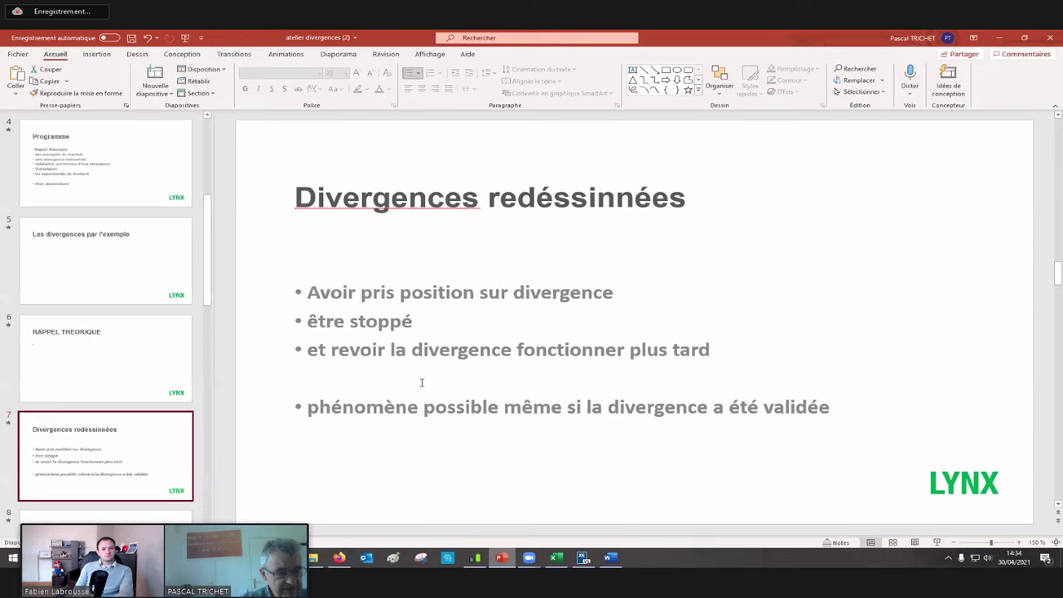
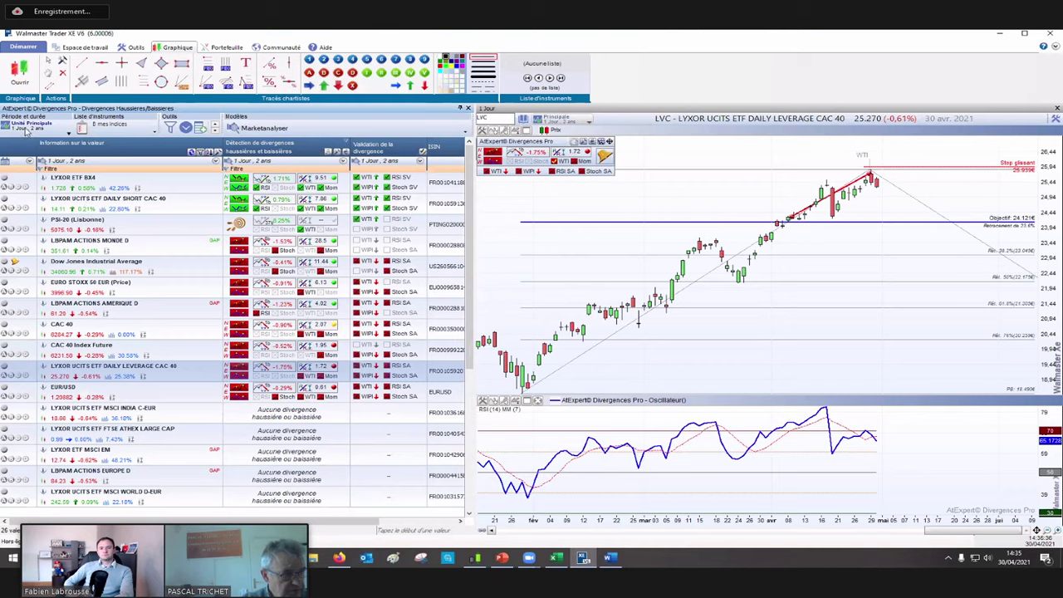
Step: Set both the divergence analyser and the LYXOR UCITS ETF DAILY LEVERAGE CAC 40 chart to Unité Majeure (1 Semaine sur 5 ans)
click(26, 129)
click(47, 181)
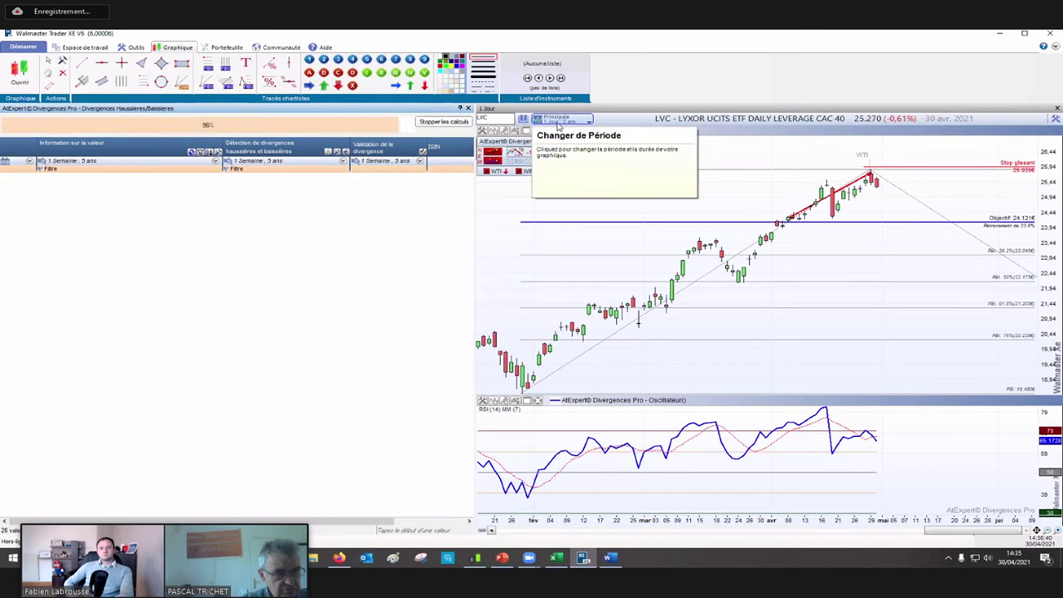
click(558, 124)
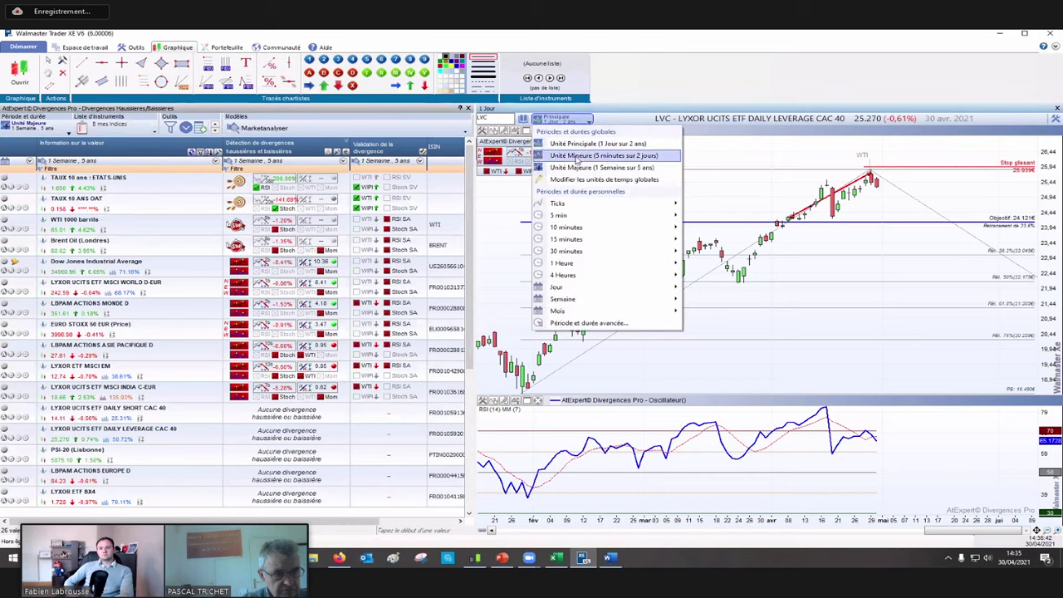
click(581, 168)
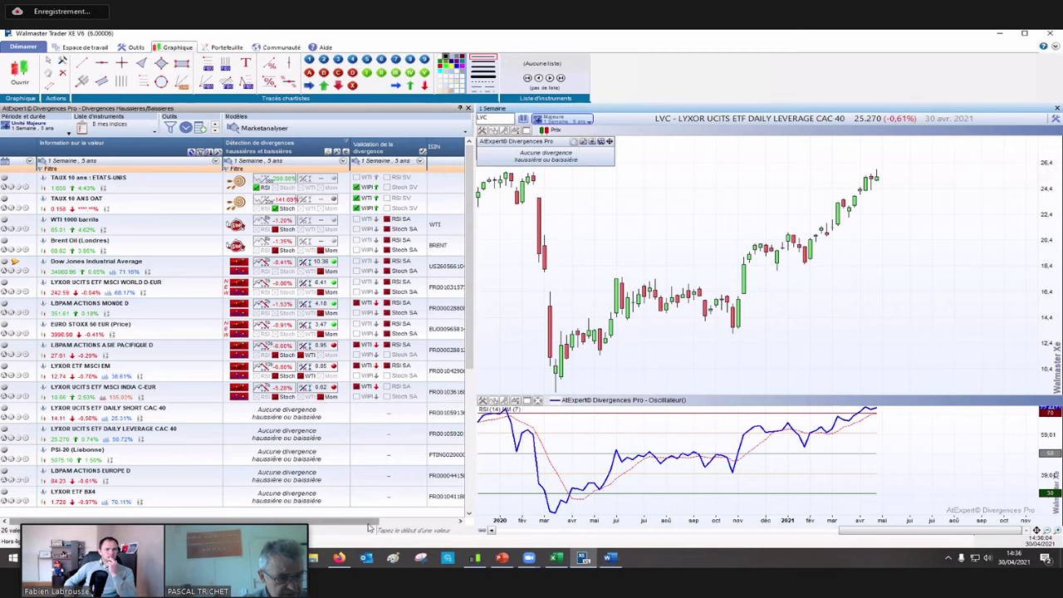
Step: Open the recent performance workbook for turnaround stocks, "cours au 2904", from the BOURSE "004 retournements" folder on Data (D:)
click(314, 558)
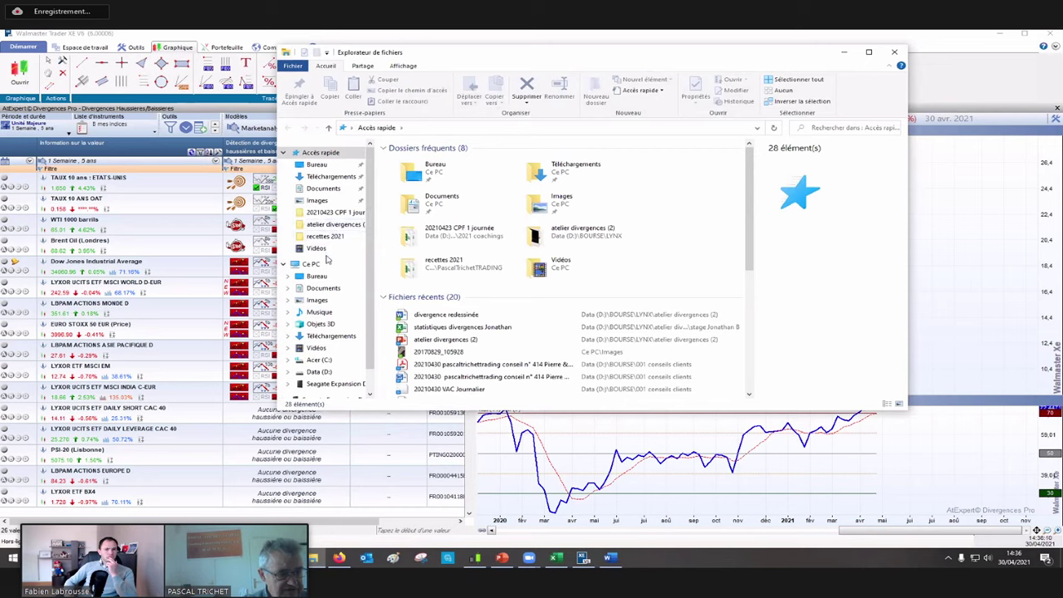
click(318, 372)
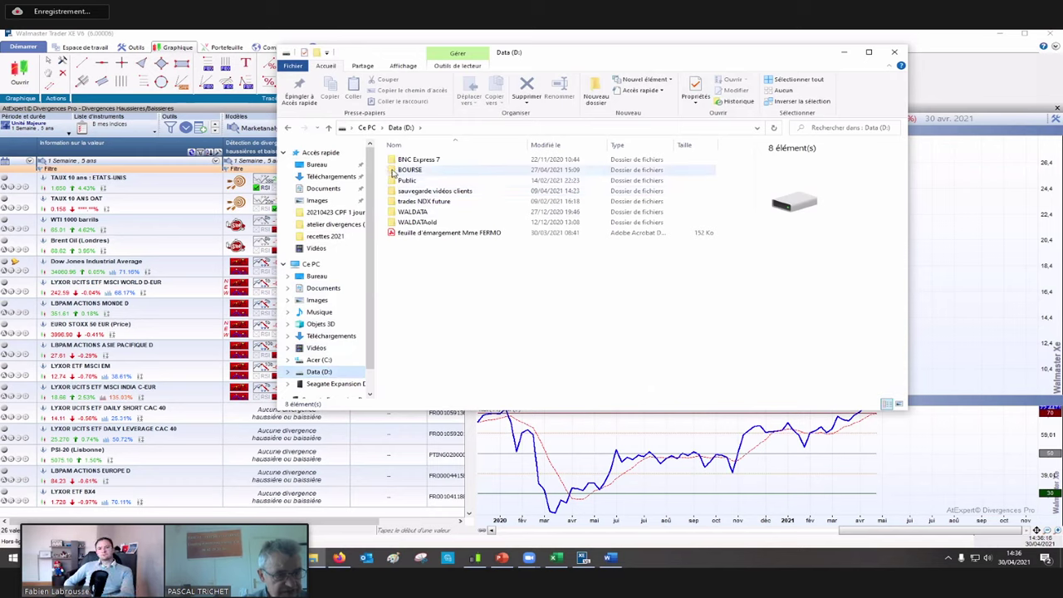
double_click(407, 169)
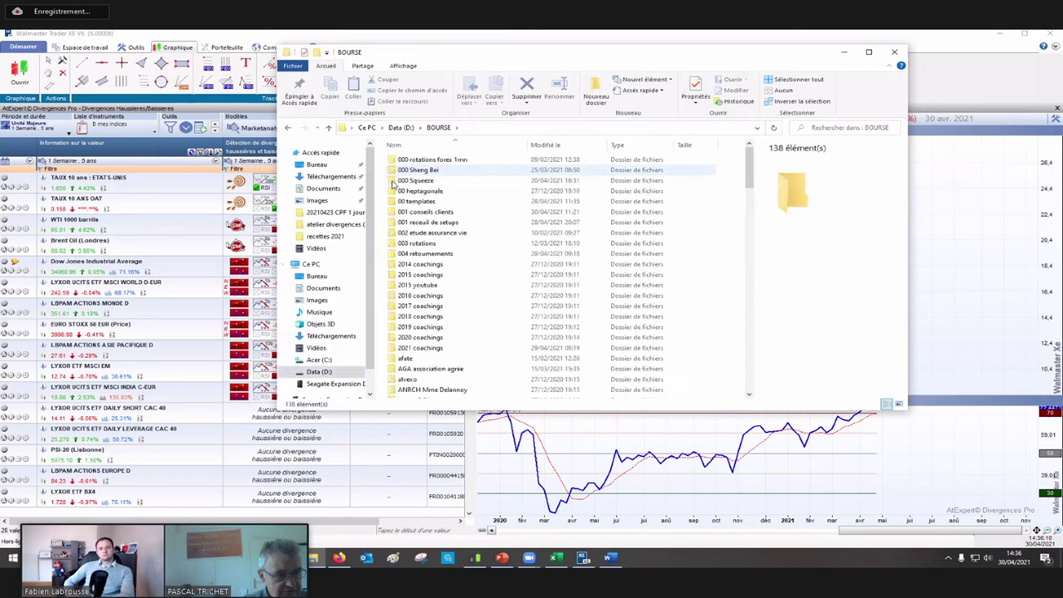
double_click(394, 257)
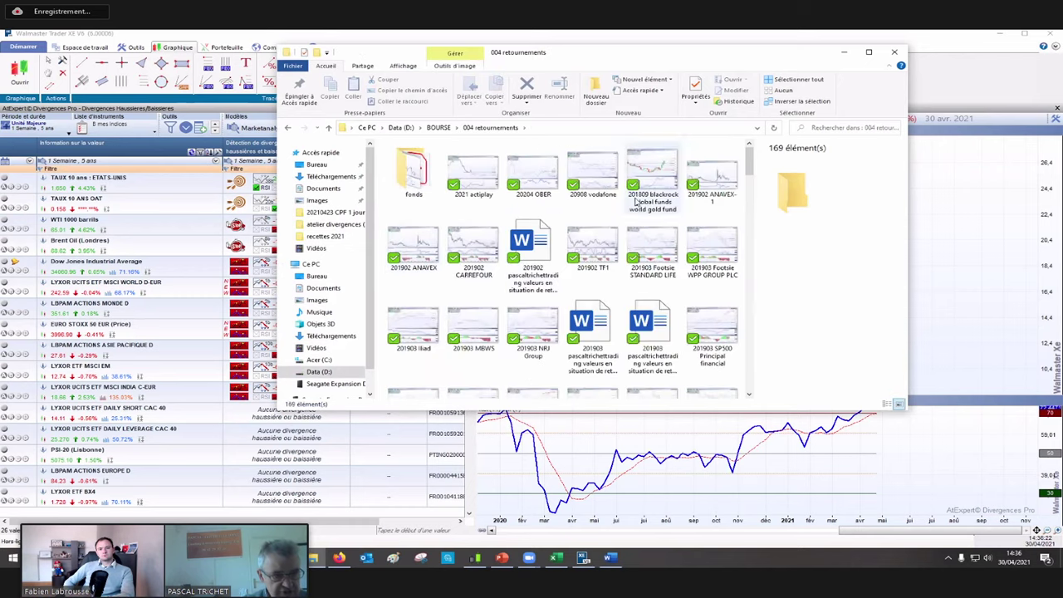
drag(752, 166, 705, 361)
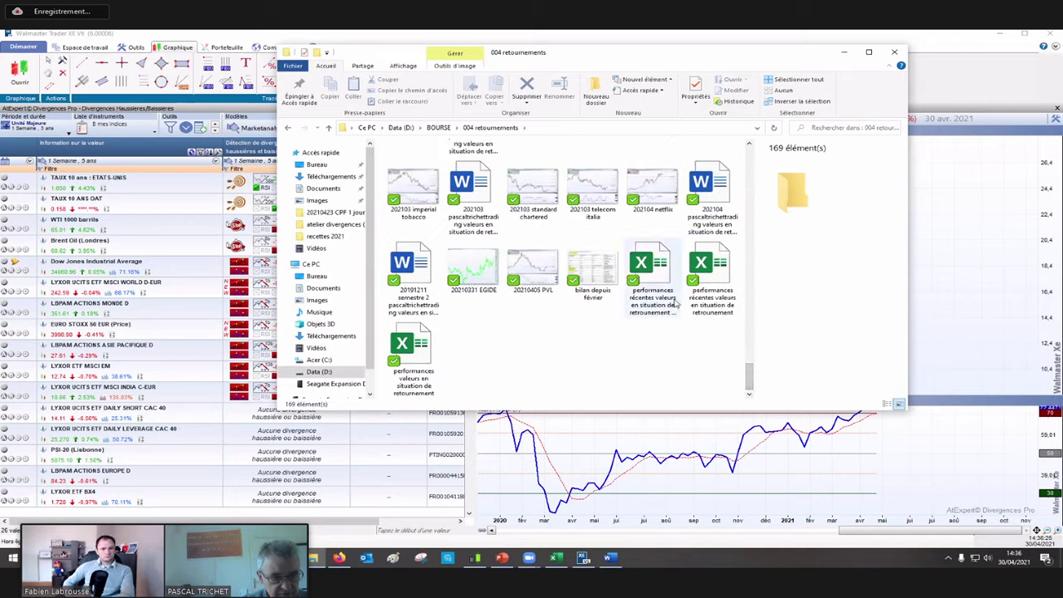
double_click(651, 270)
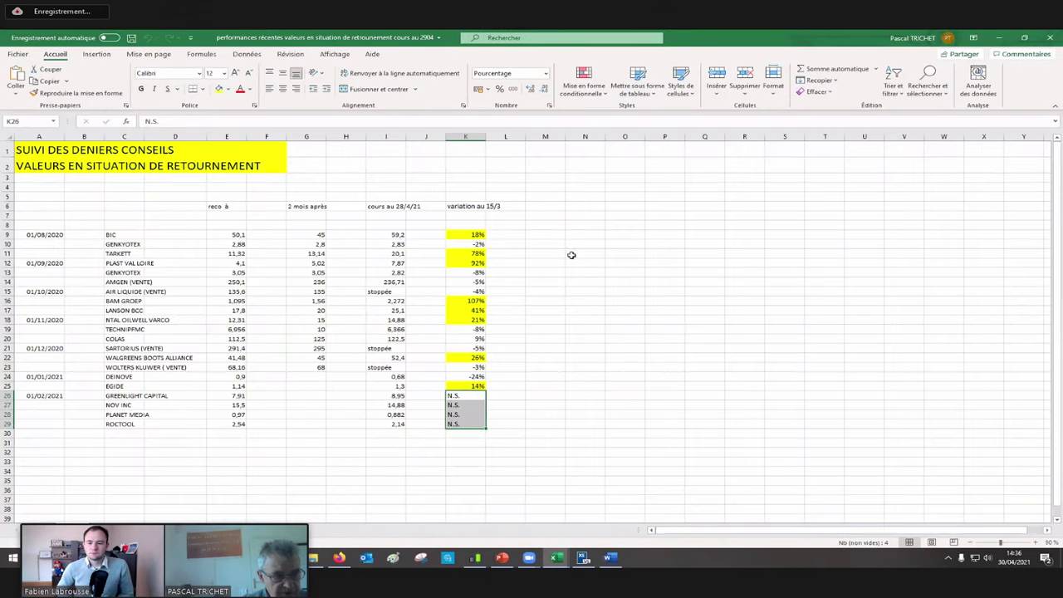
Step: Enlarge the variations of TARKETT (K11) and PLAST VAL LOIRE (K12) to font size 28 and BAM GROEP (K16) to 26
click(479, 254)
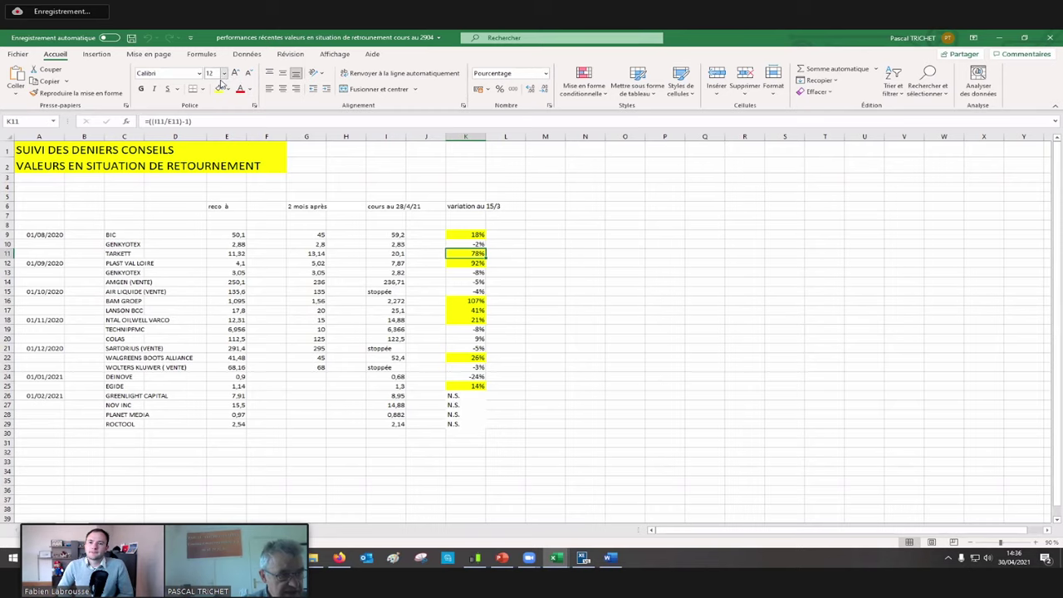
click(225, 75)
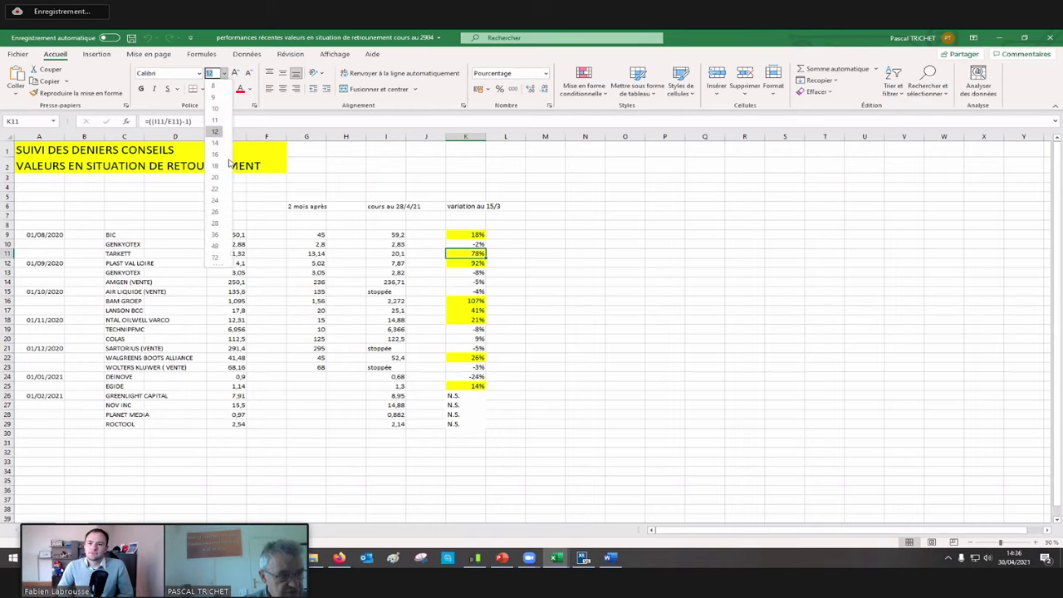
click(216, 224)
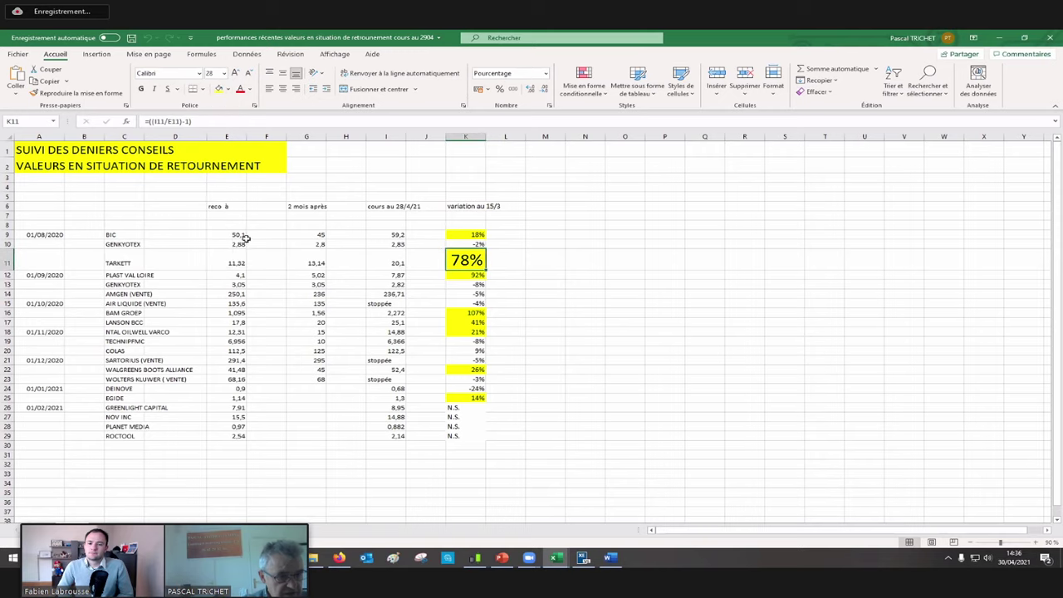
click(455, 277)
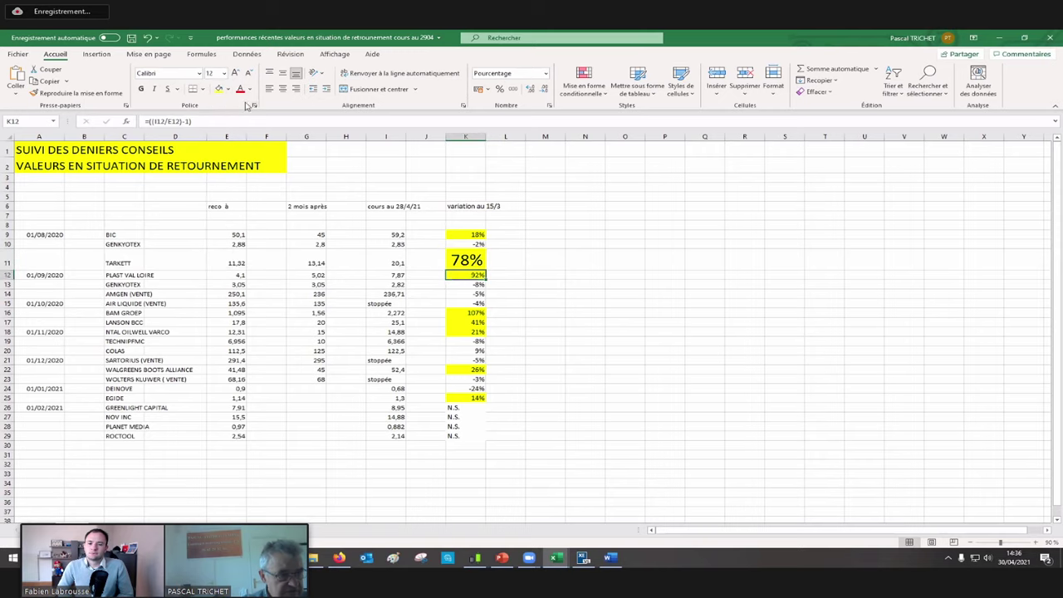
click(224, 74)
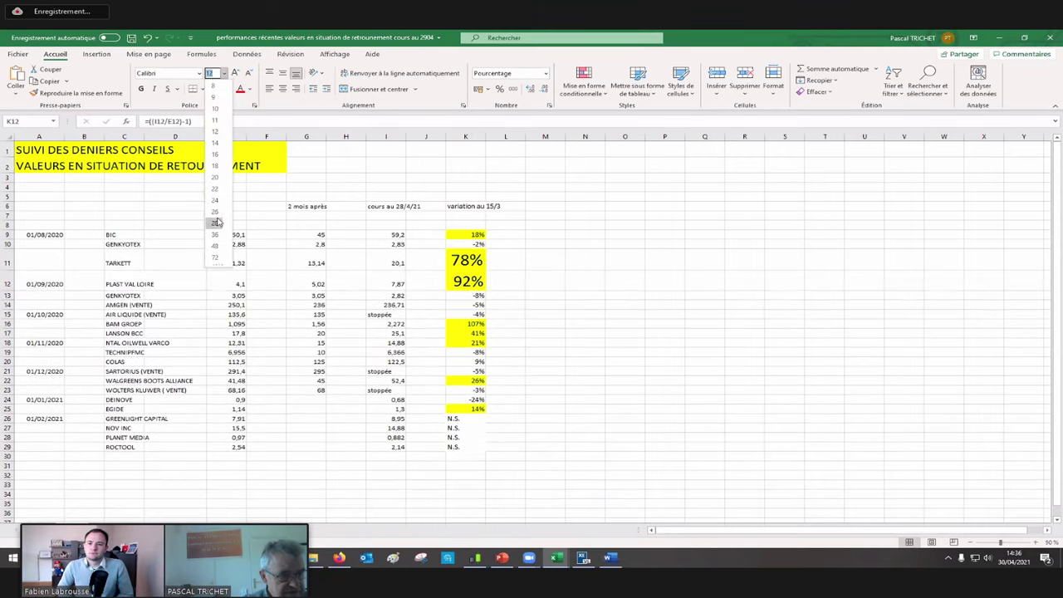
click(215, 224)
click(467, 325)
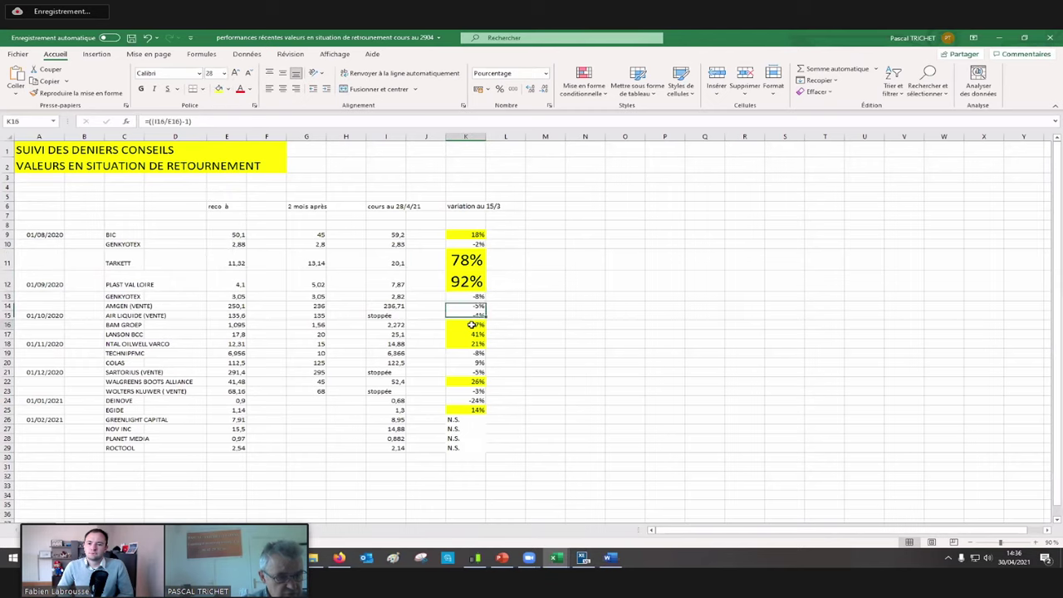
click(223, 74)
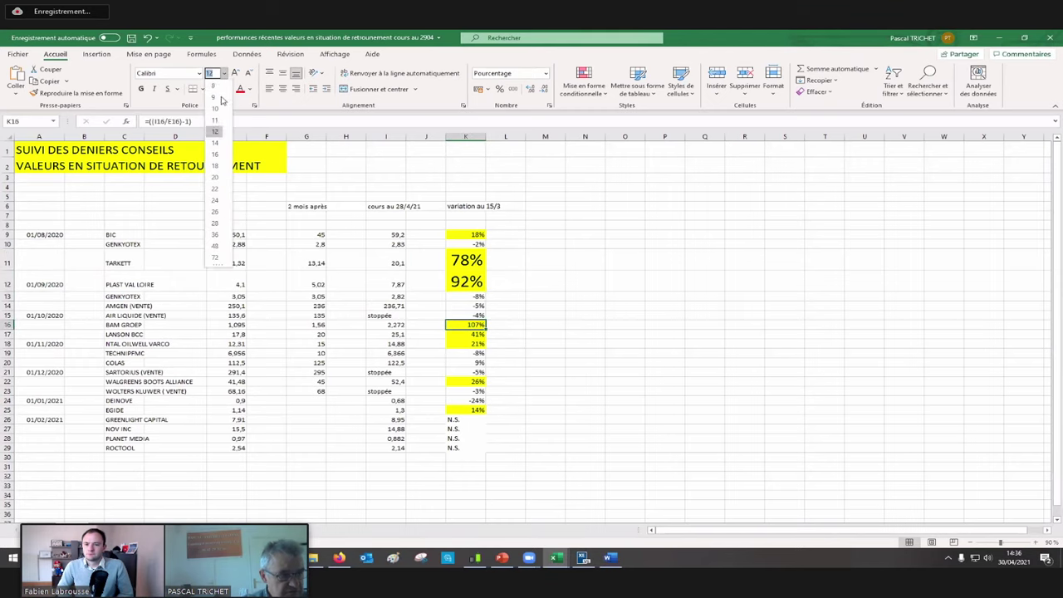
click(215, 212)
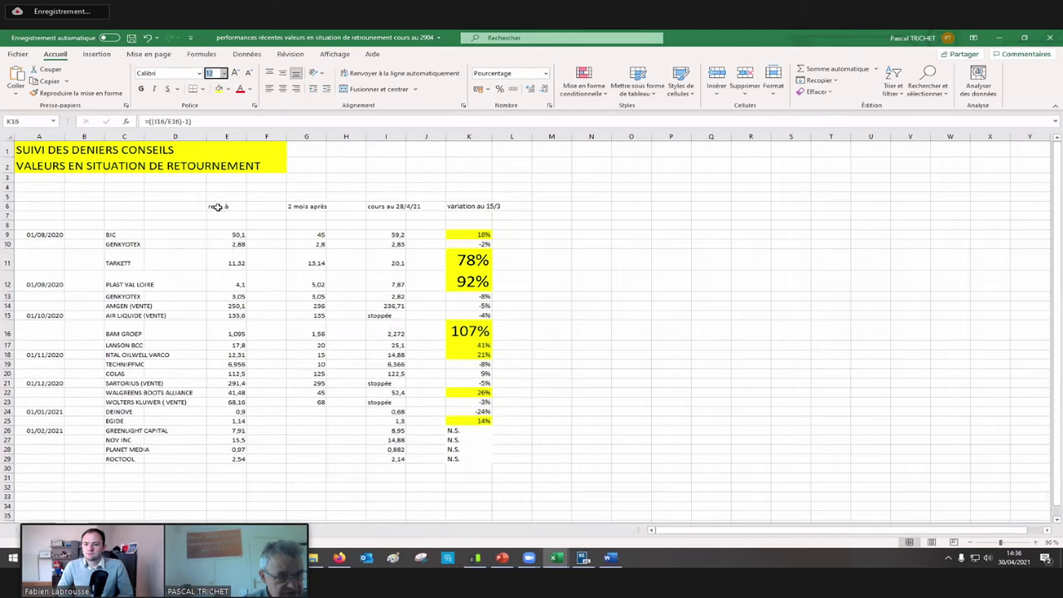
Step: Go through the remaining highlighted variations in column K: LANSON BCC, NTAL OILWELL VARCO, WALGREENS BOOTS ALLIANCE, EGIDE and BIC
click(466, 346)
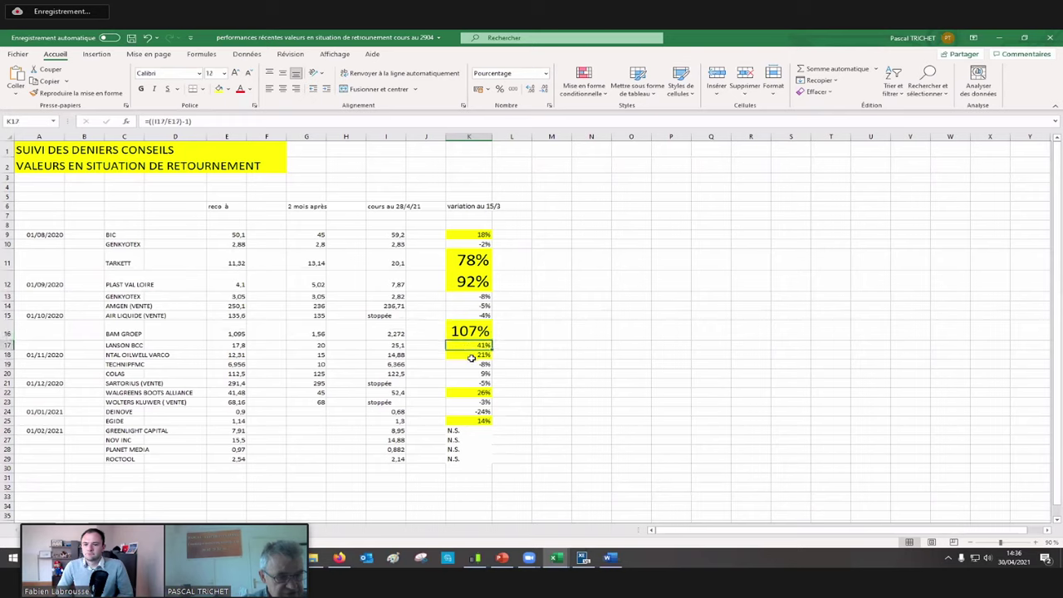
click(471, 358)
click(471, 394)
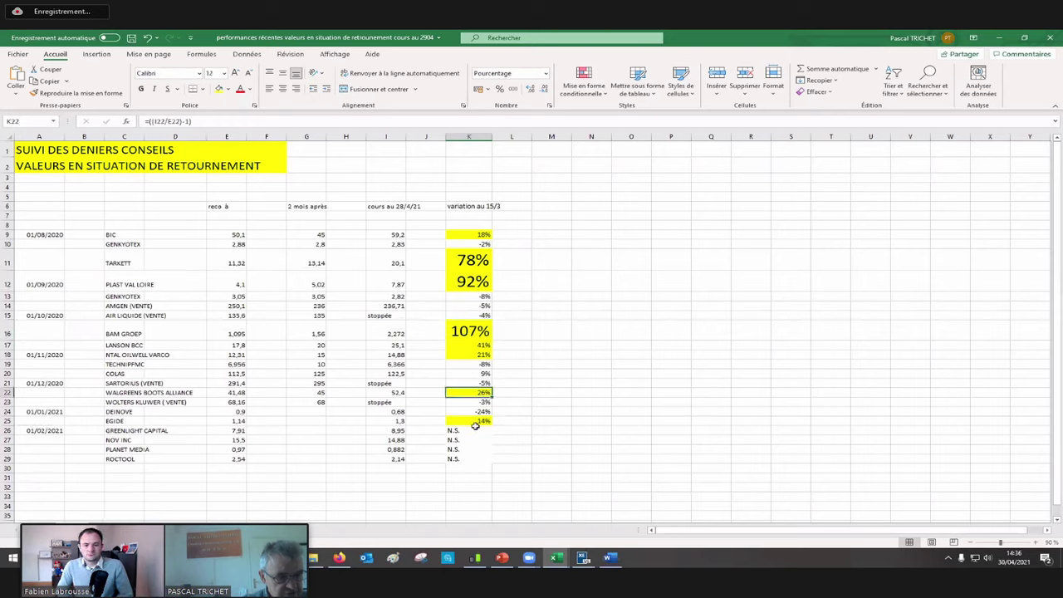
drag(473, 421, 476, 426)
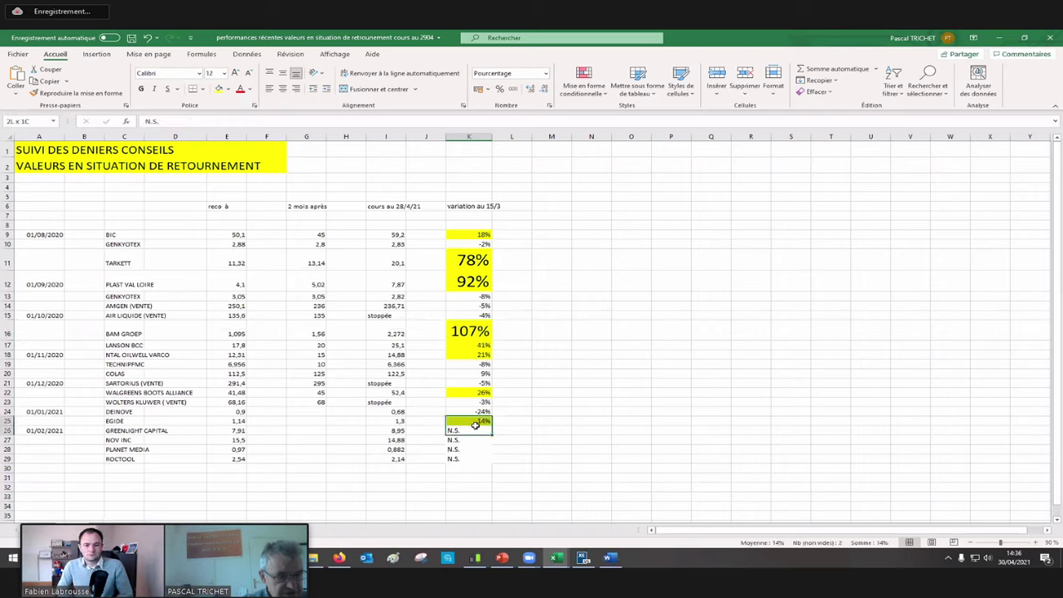
click(460, 236)
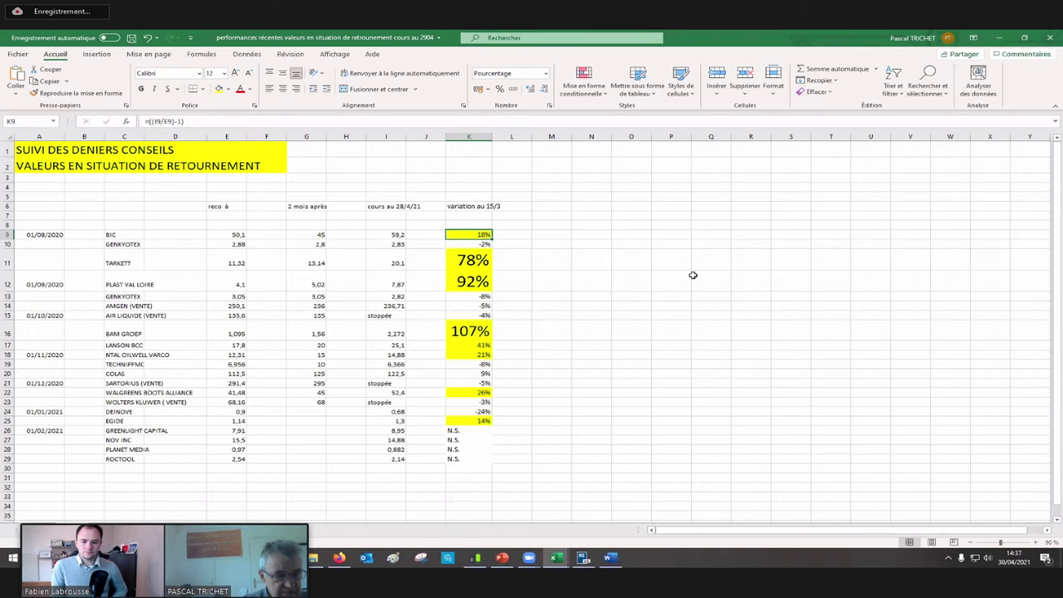
Step: Minimise the workbook and close the "004 retournements" folder window to return to Walmaster Trader XE
click(1001, 42)
click(1001, 42)
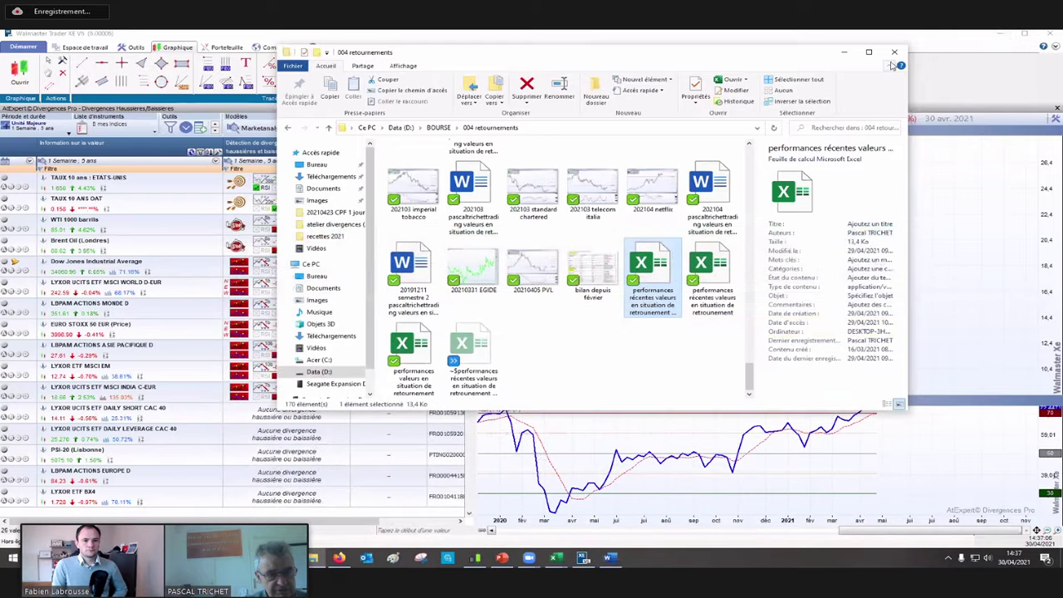
click(895, 52)
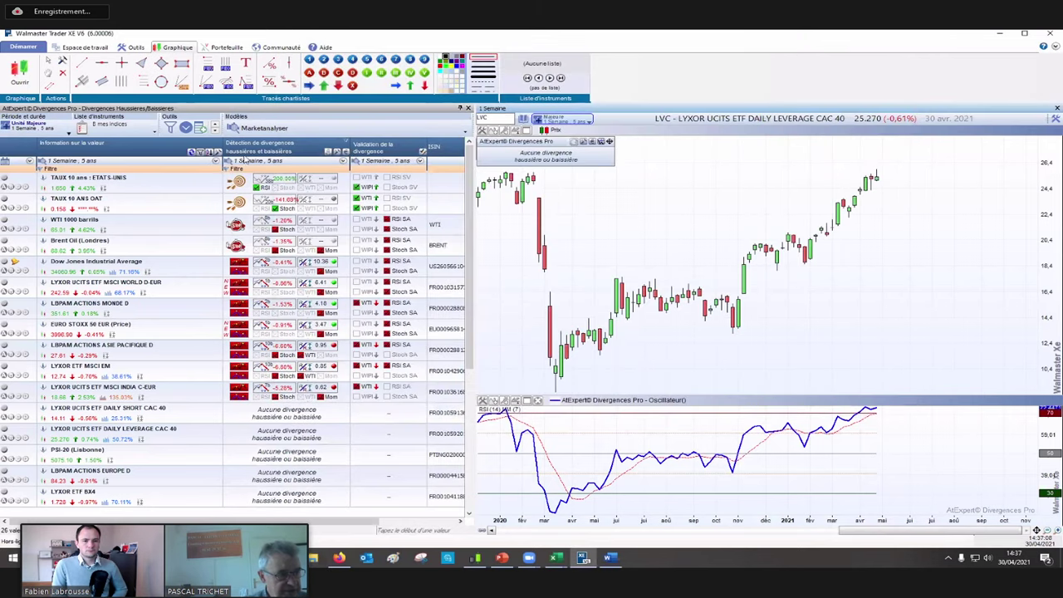
Step: Load the personal instrument list "AV511 grand EL" into the divergence analyser
click(124, 132)
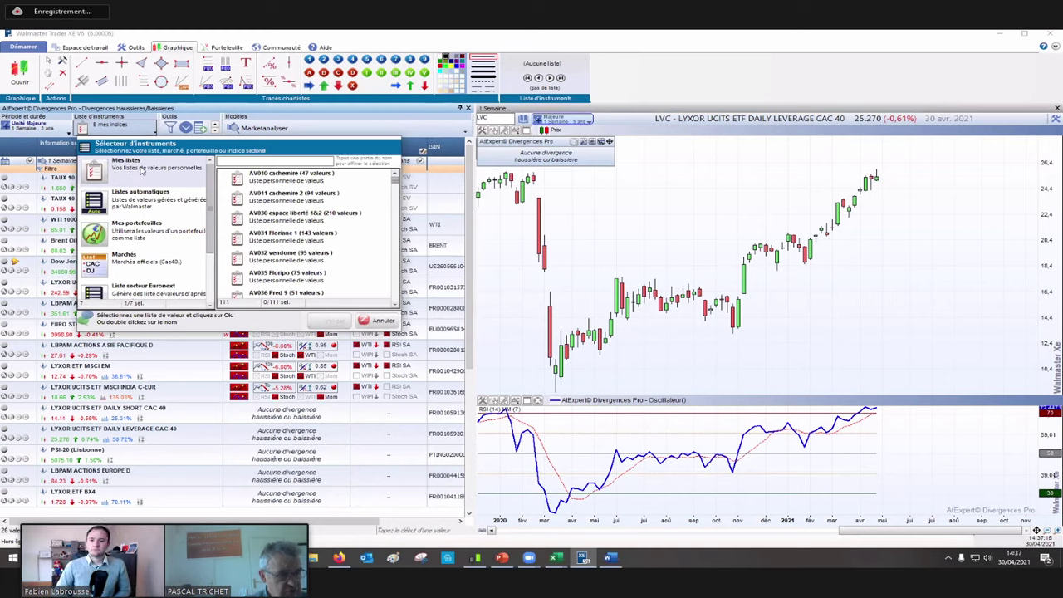
drag(389, 183, 394, 210)
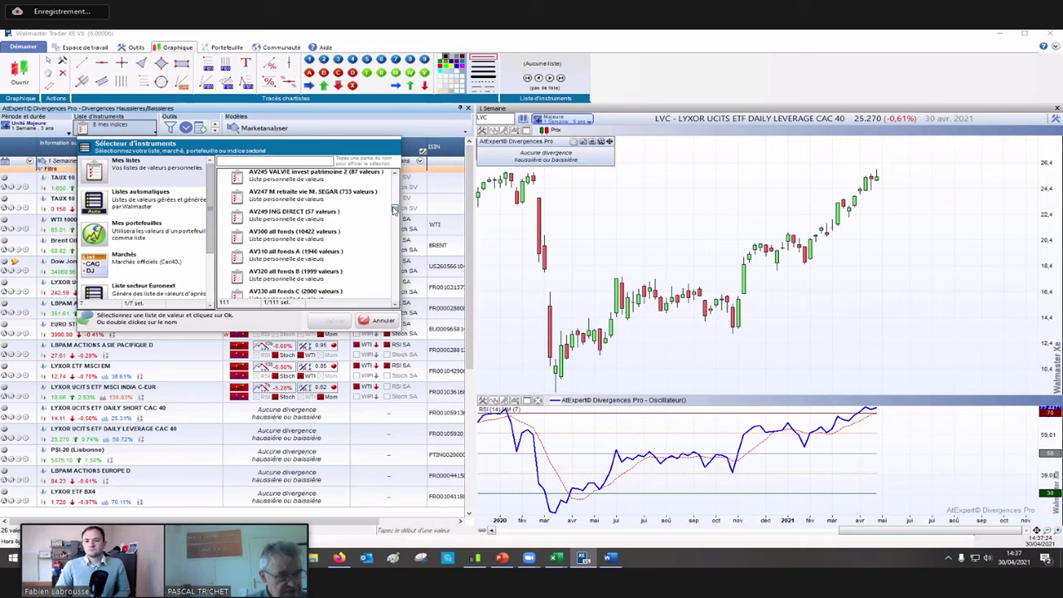
drag(394, 210, 390, 220)
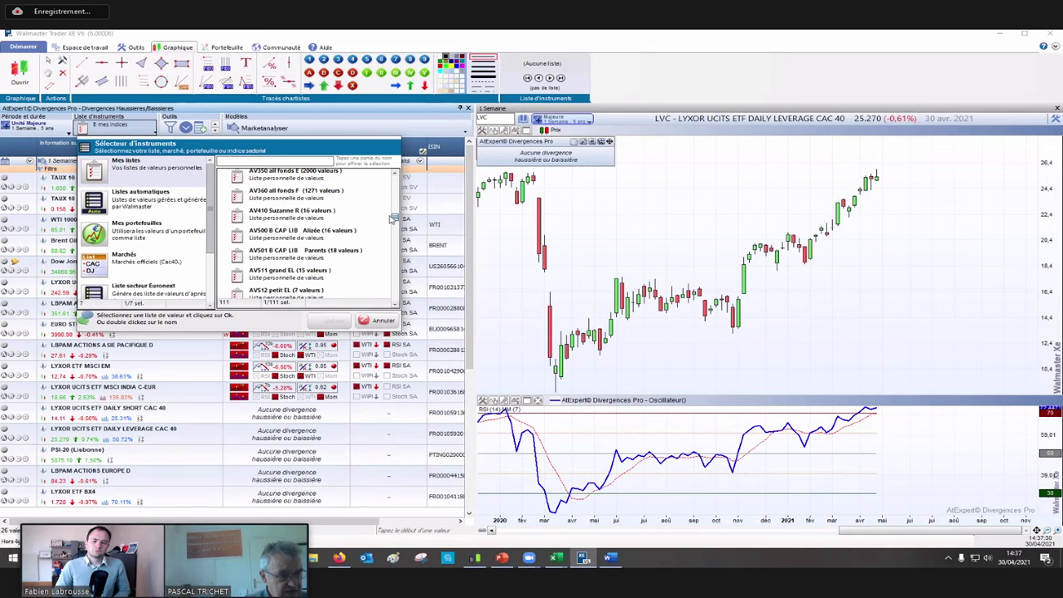
drag(390, 218, 390, 221)
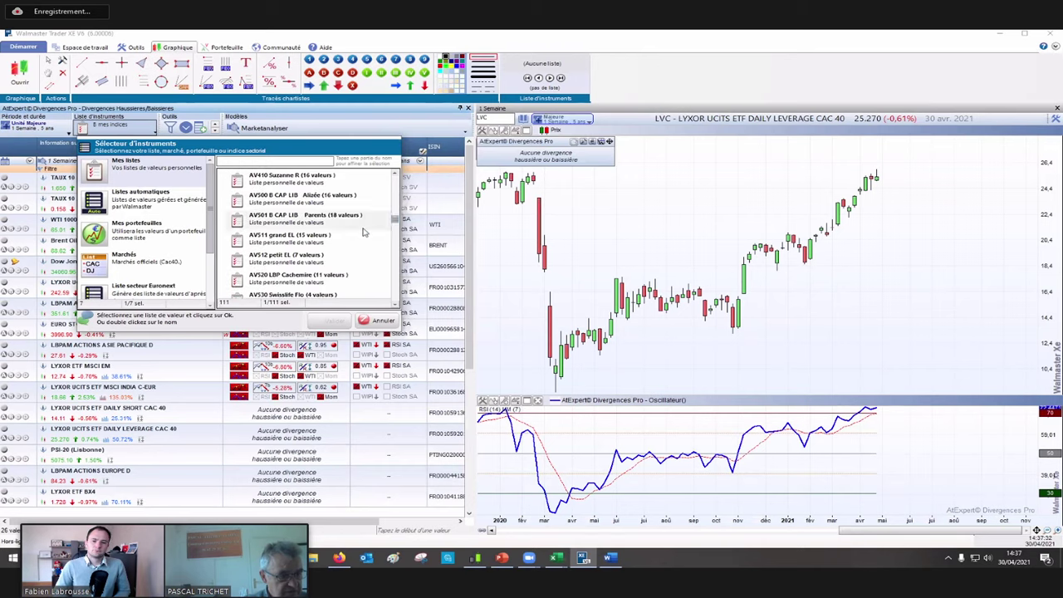
click(311, 243)
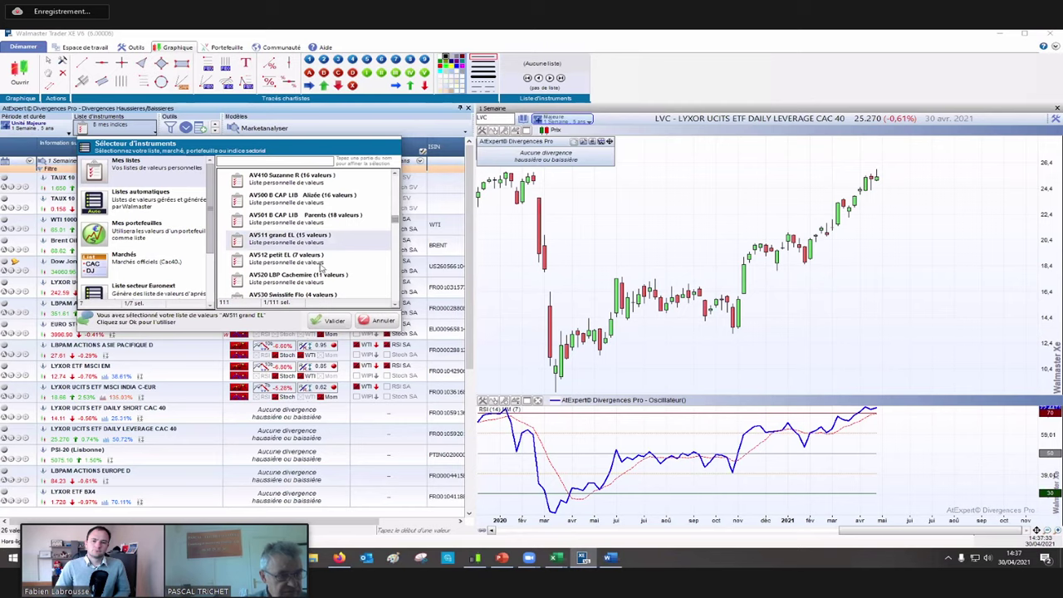
click(336, 321)
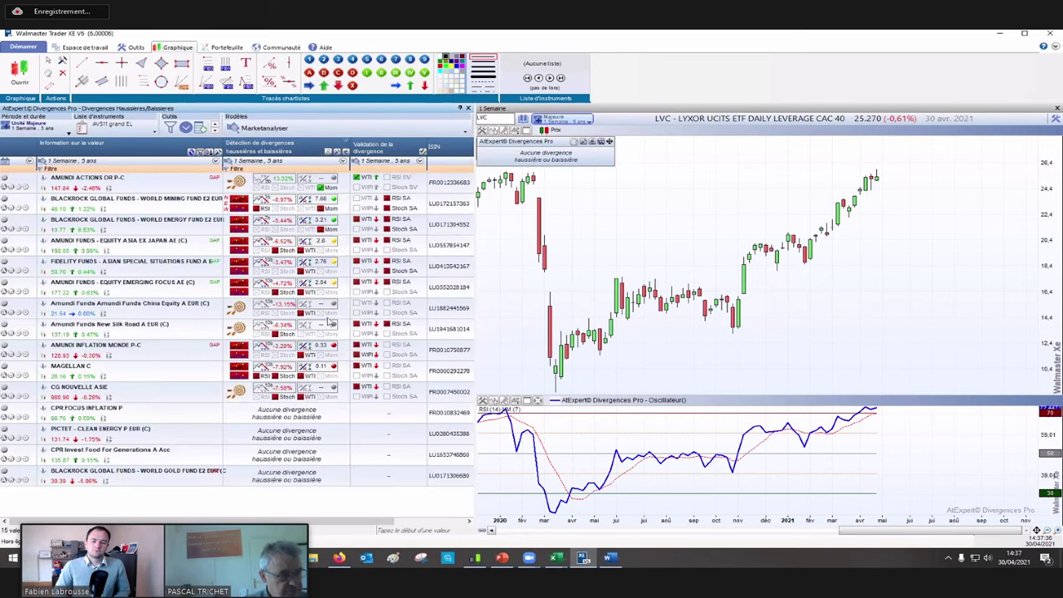
Step: Analyse the list on a monthly basis over 50 years and show BLACKROCK GLOBAL FUNDS - WORLD ENERGY FUND E2 EUR with a longer chart history
click(50, 135)
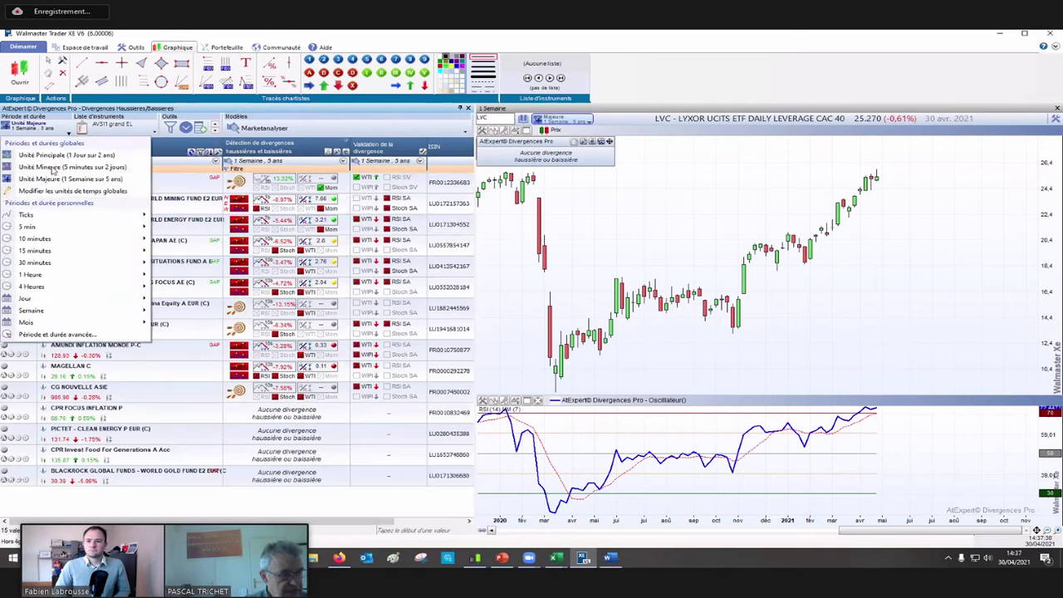
mouse_move(62, 323)
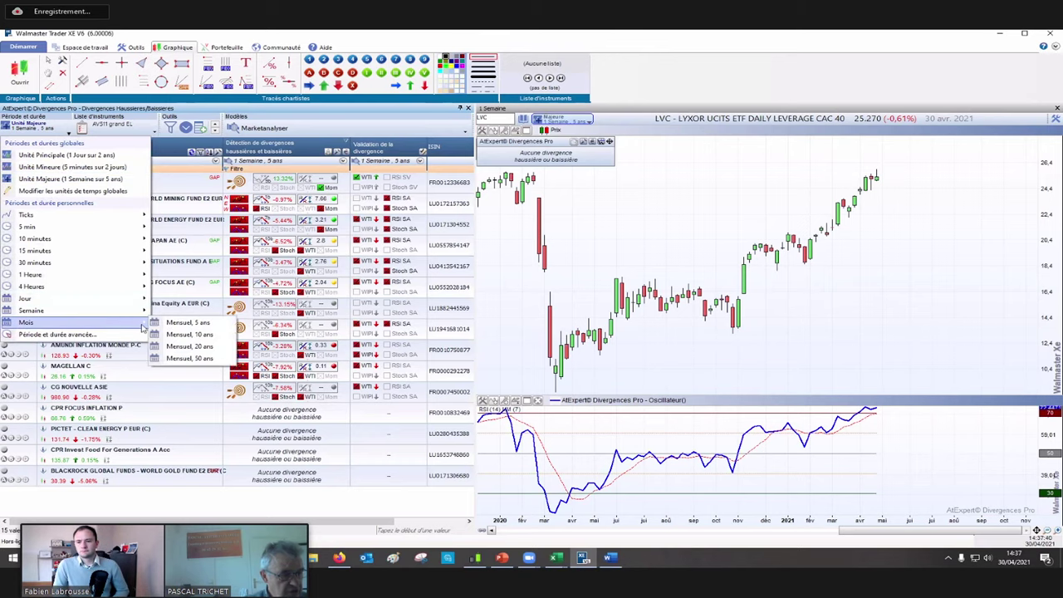
click(189, 359)
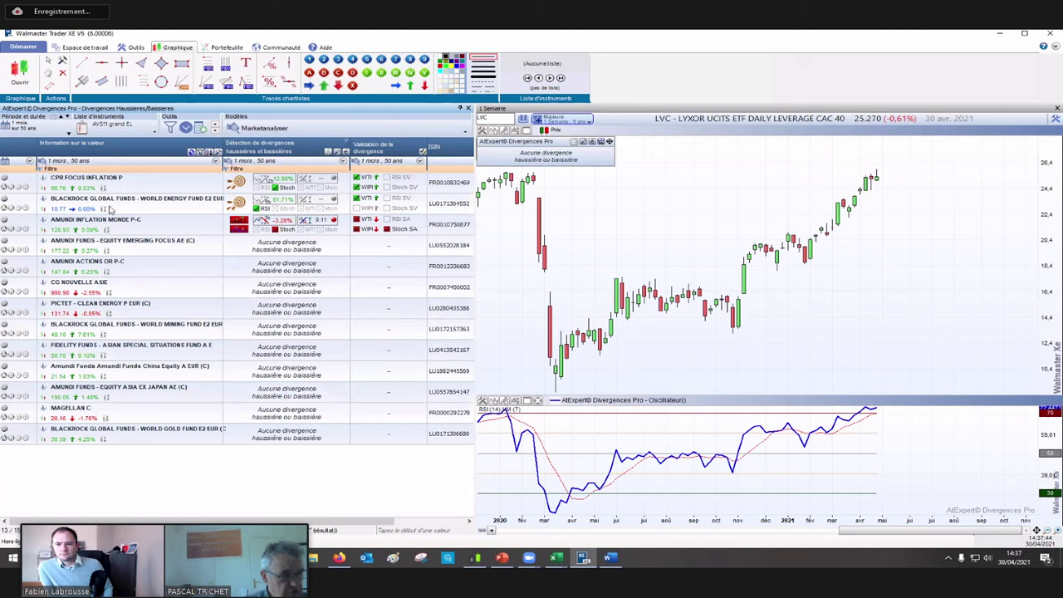
click(110, 210)
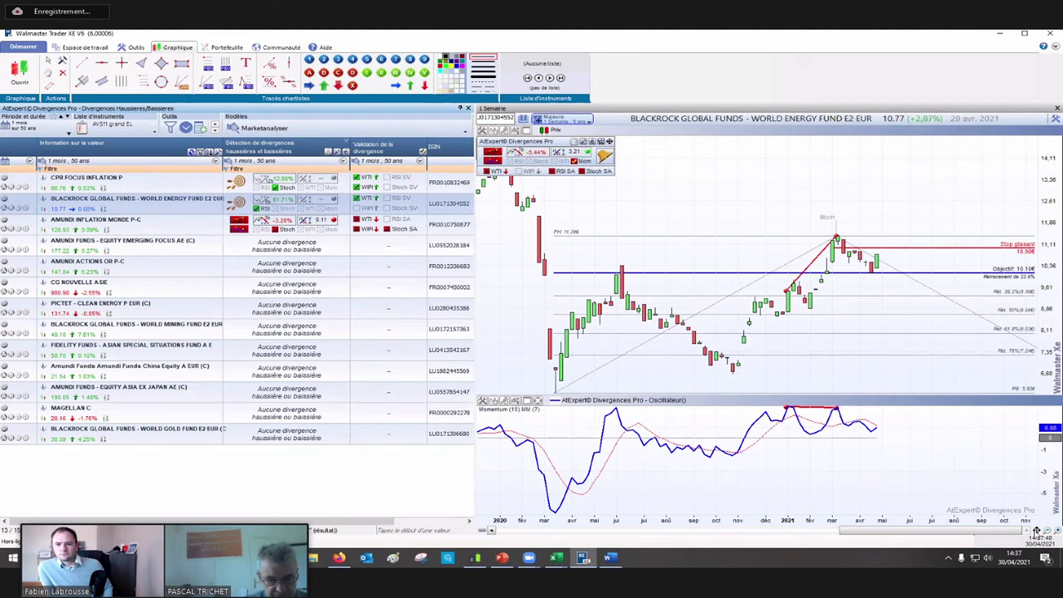
click(1046, 531)
click(1046, 531)
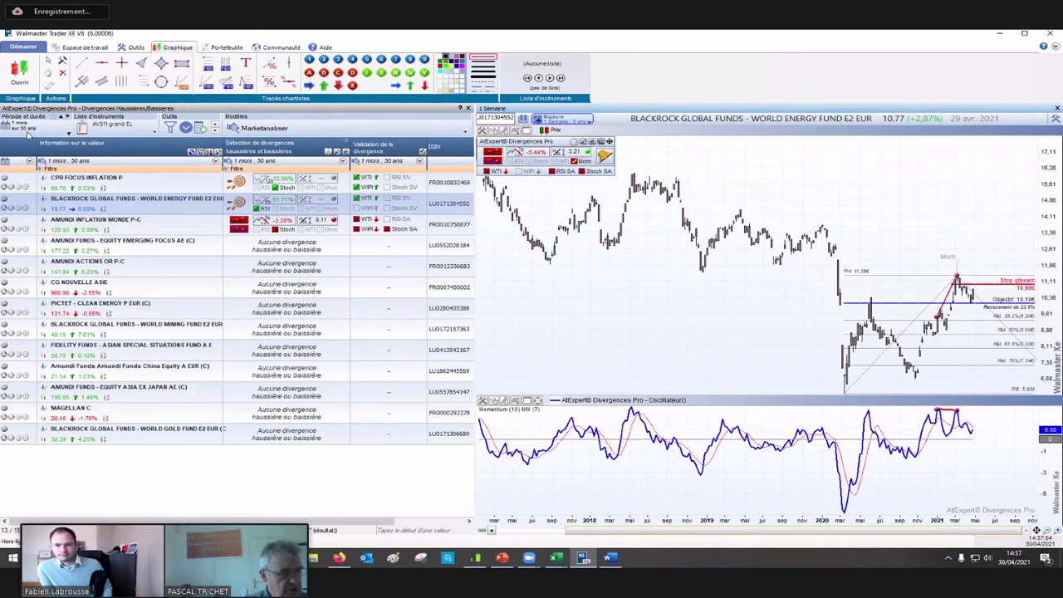
Step: Set the divergence analyser's period to Unité Majeure (1 Semaine sur 5 ans) for the "AV511 grand EL" list
click(27, 135)
click(134, 176)
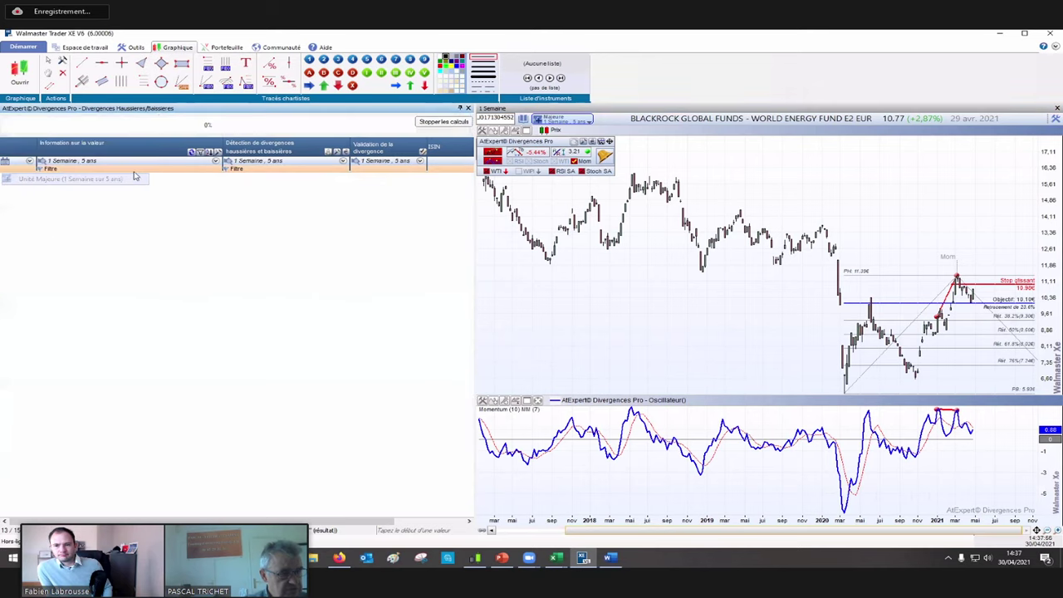
Step: Set the chart's period to Unité Majeure (1 Semaine sur 5 ans) and display BLACKROCK GLOBAL FUNDS - WORLD GOLD FUND E2 EUR
click(565, 121)
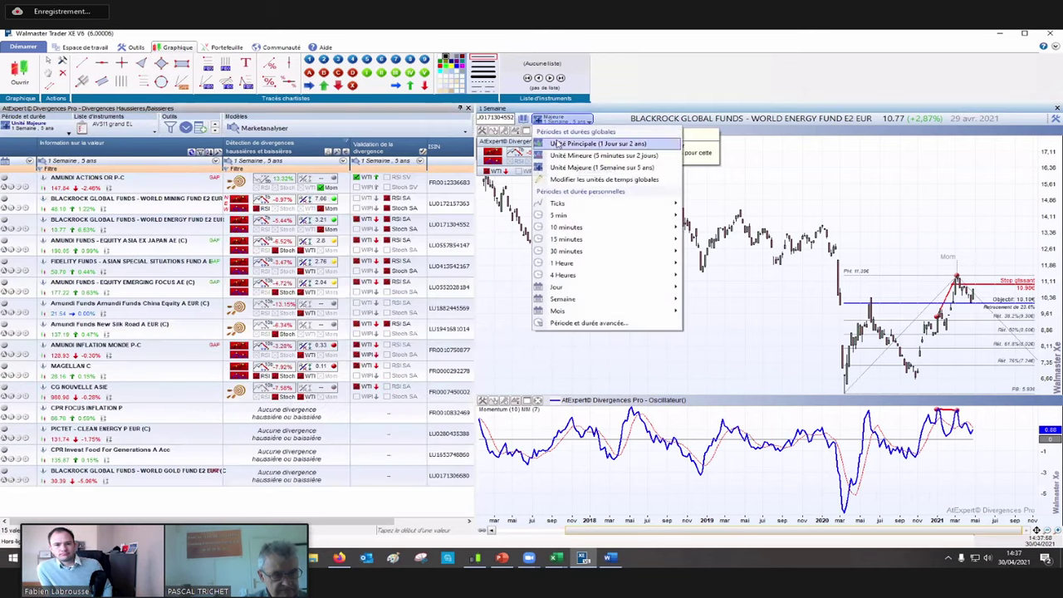
click(570, 167)
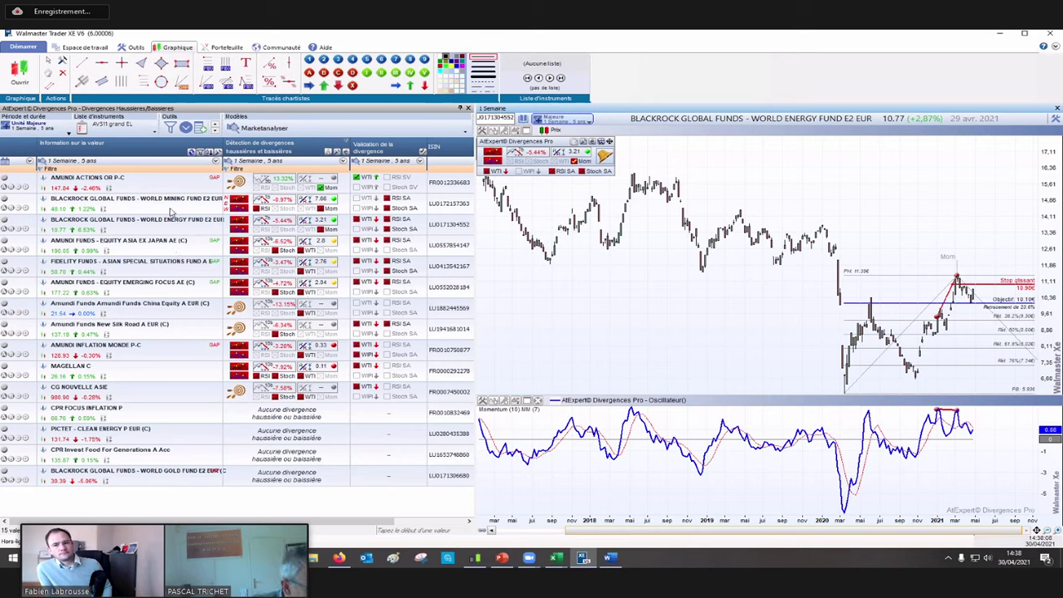
click(129, 472)
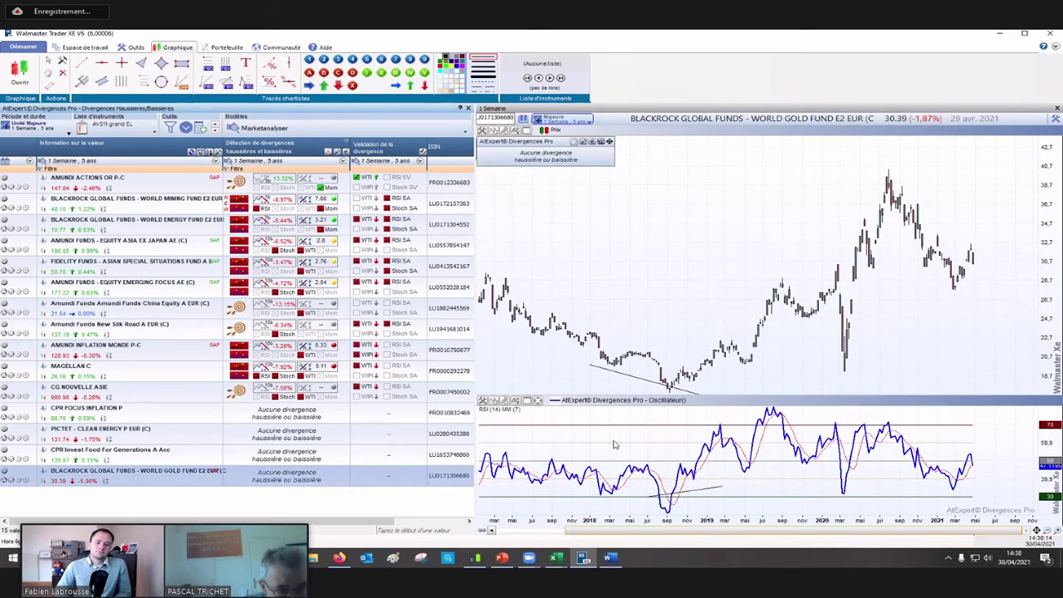
Step: Analyse the "AV511 grand EL" list on a monthly basis over 50 years and show the World Gold Fund chart with the same period
click(43, 128)
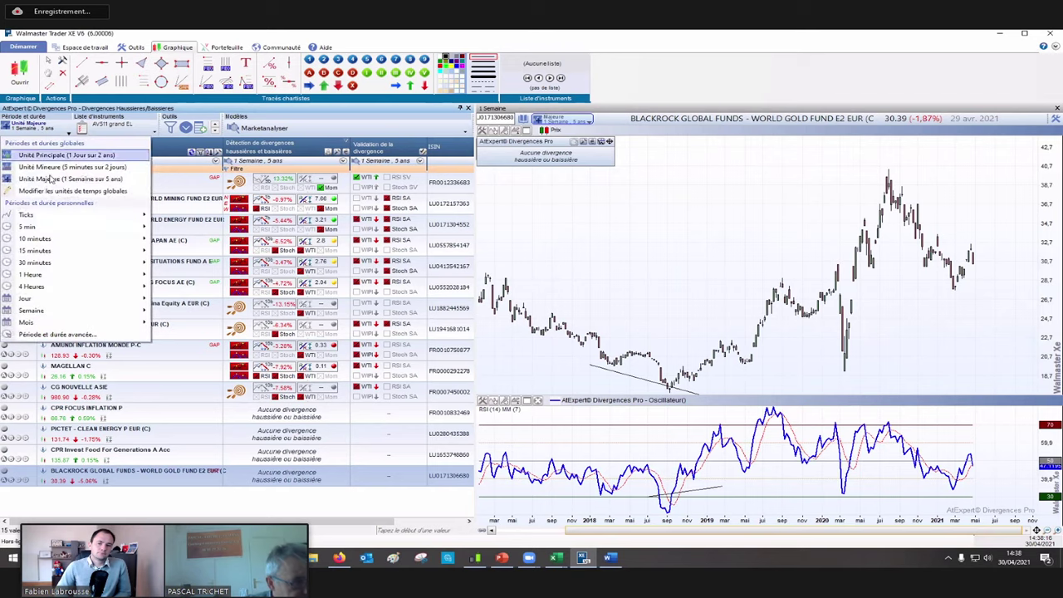
mouse_move(153, 323)
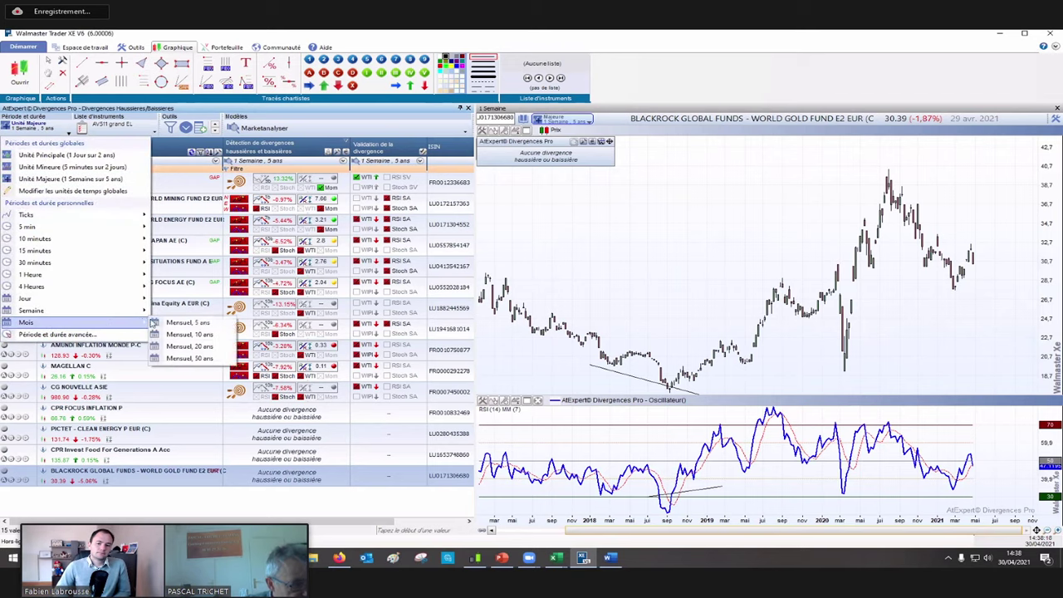
click(191, 359)
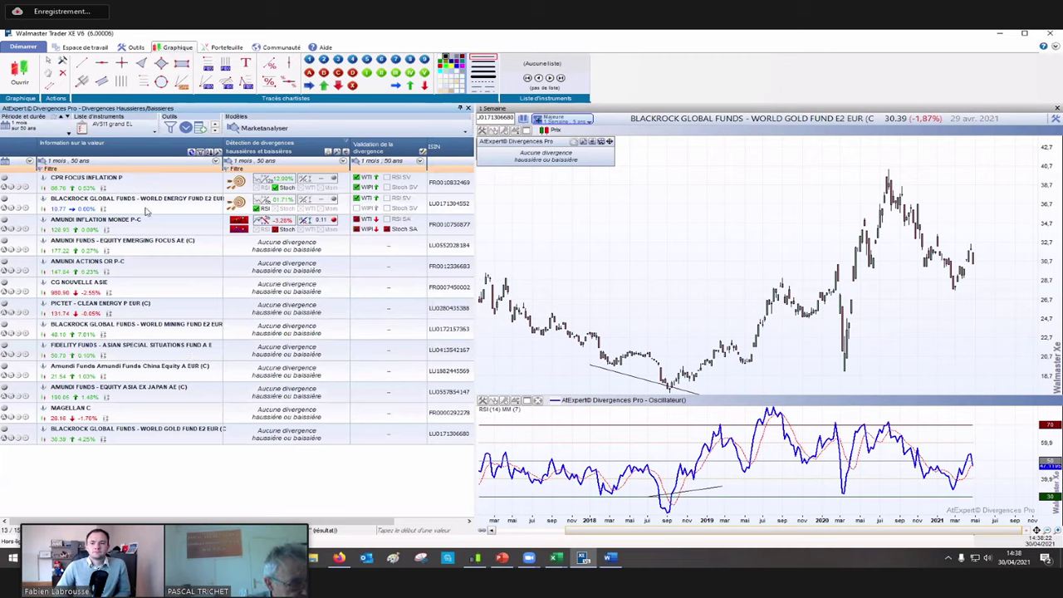
click(154, 430)
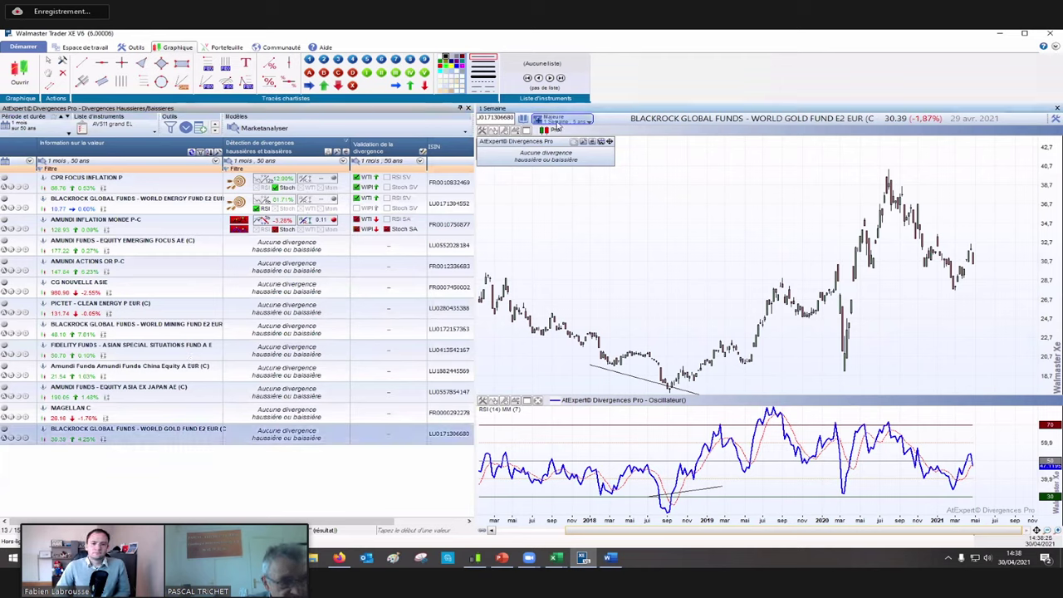
click(558, 123)
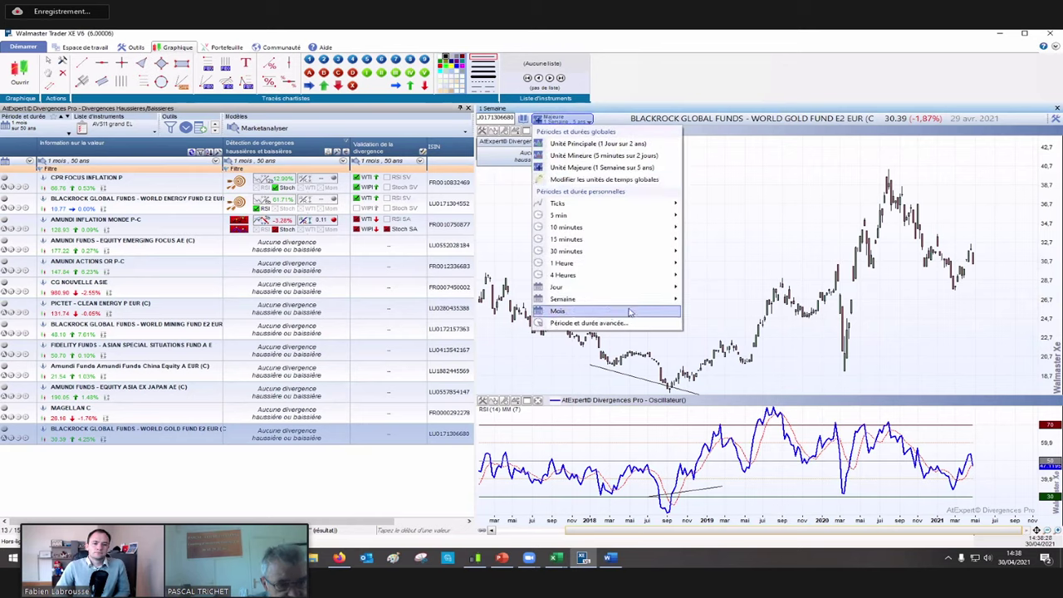
mouse_move(629, 312)
click(708, 348)
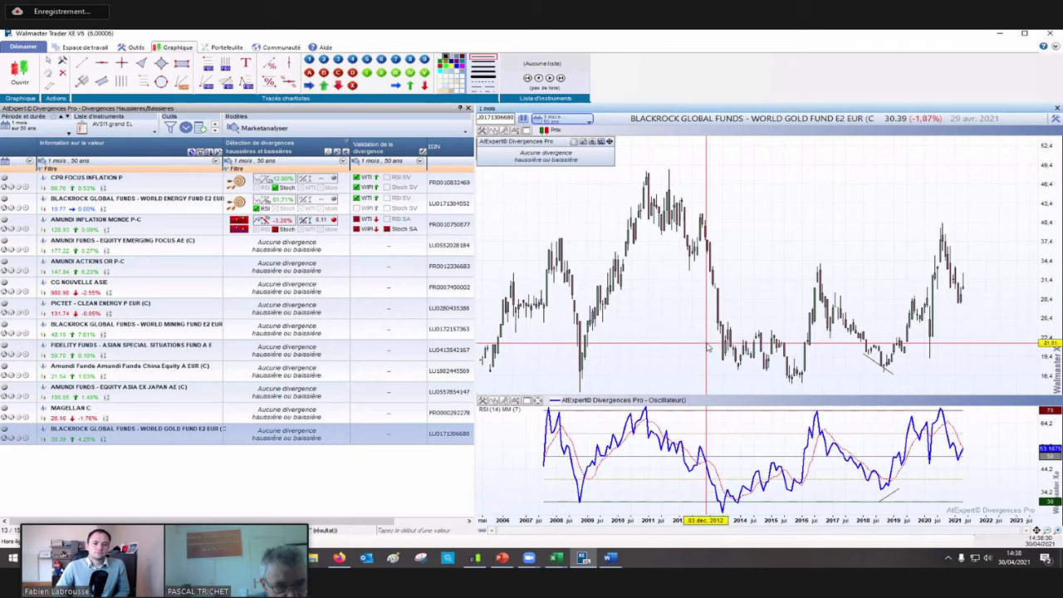
Step: Examine the divergence lines at the World Gold Fund's 2018 low on the monthly price chart and the RSI oscillator
click(869, 357)
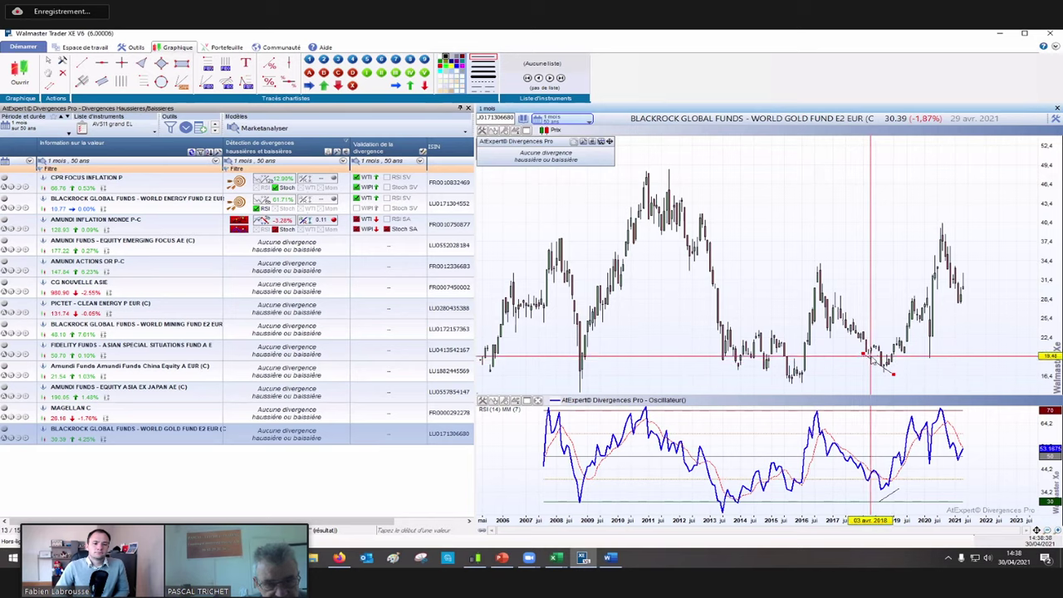
click(870, 359)
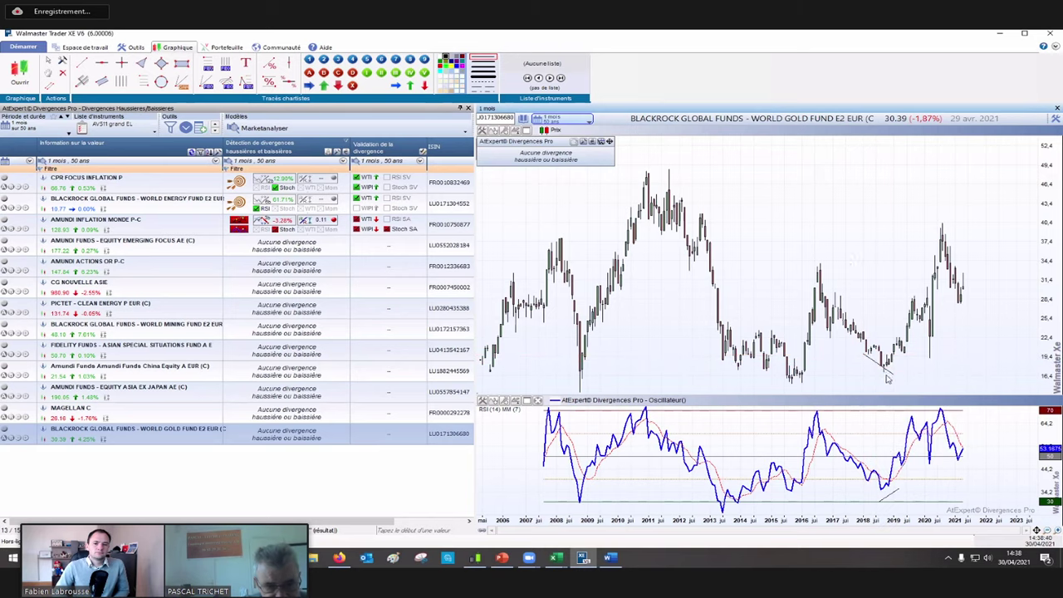
click(865, 356)
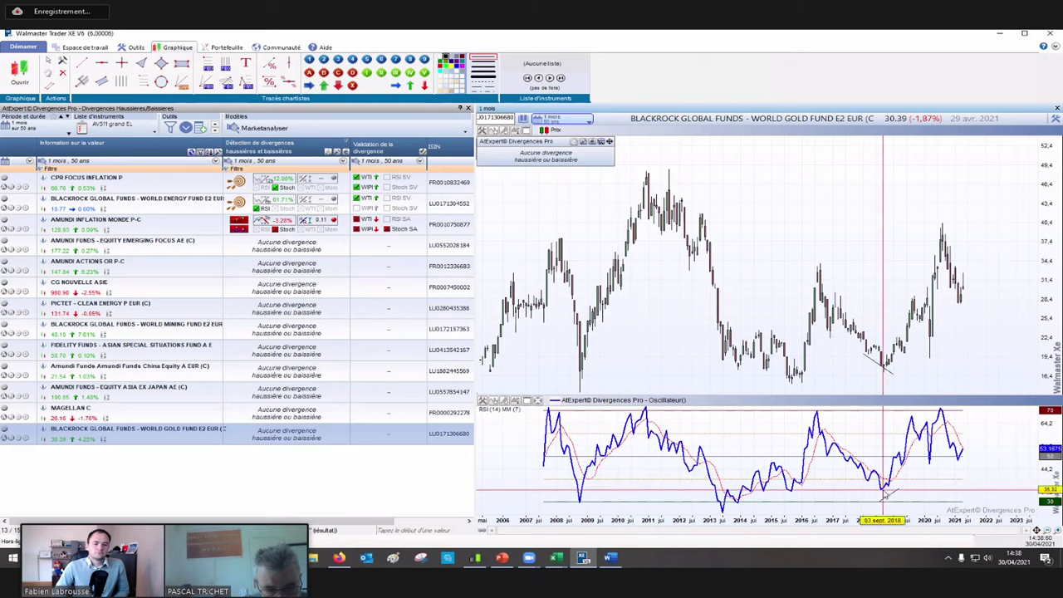
mouse_move(885, 493)
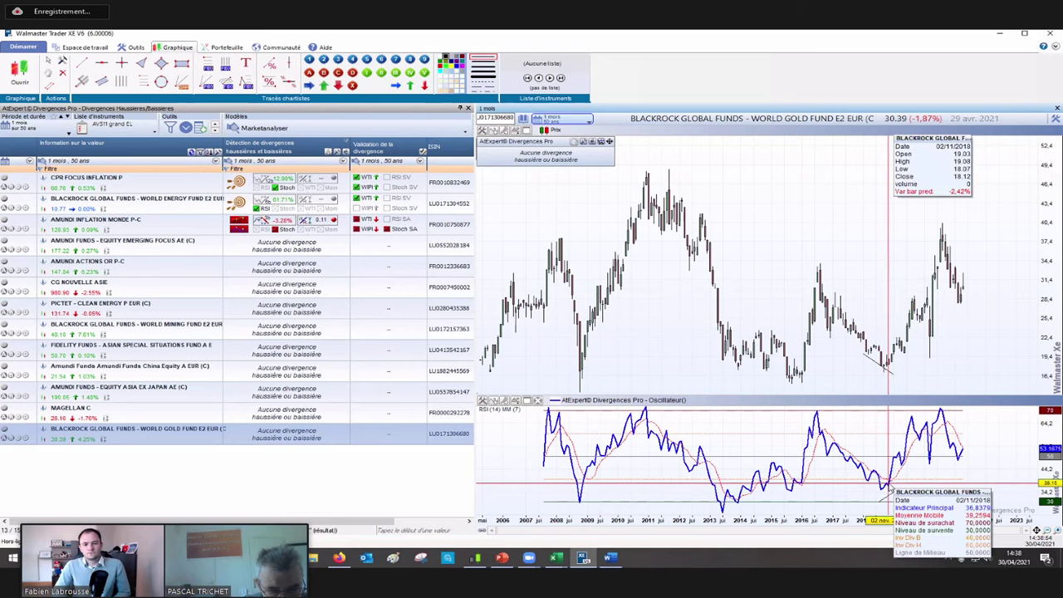
mouse_move(891, 488)
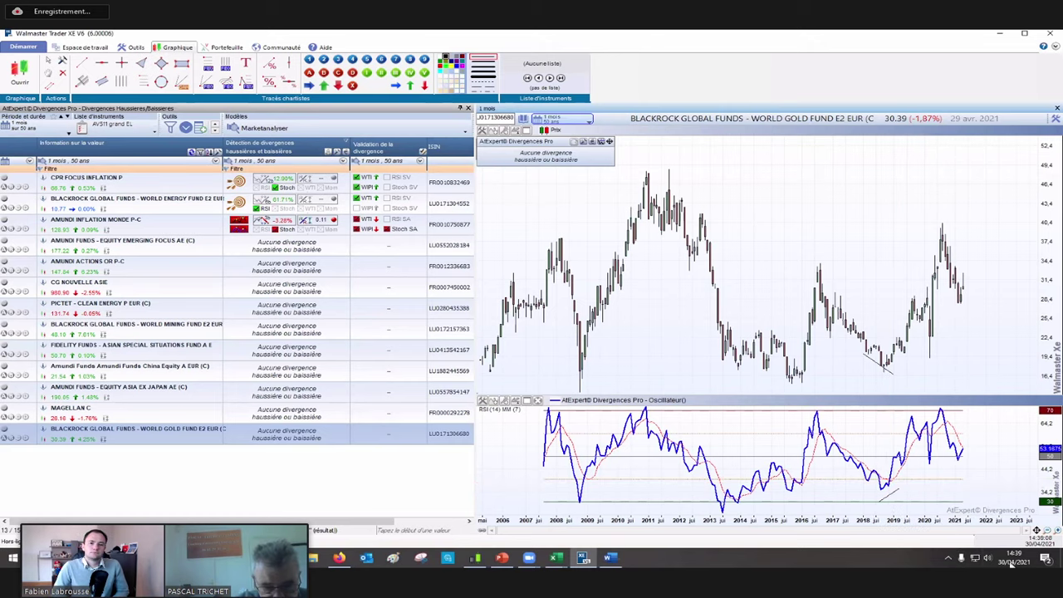
click(1057, 531)
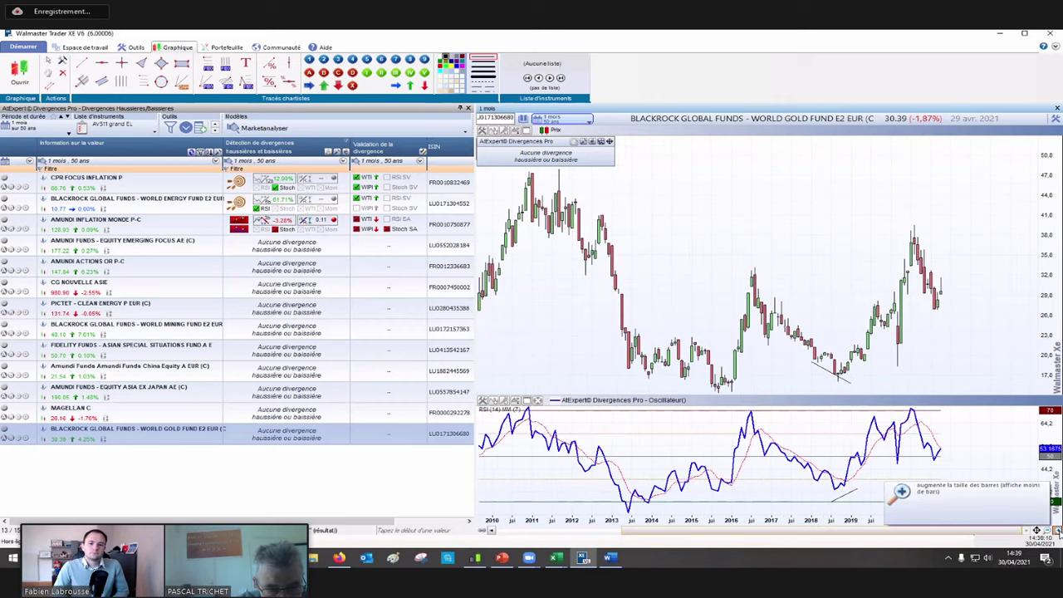
scroll(897, 494, up, 1)
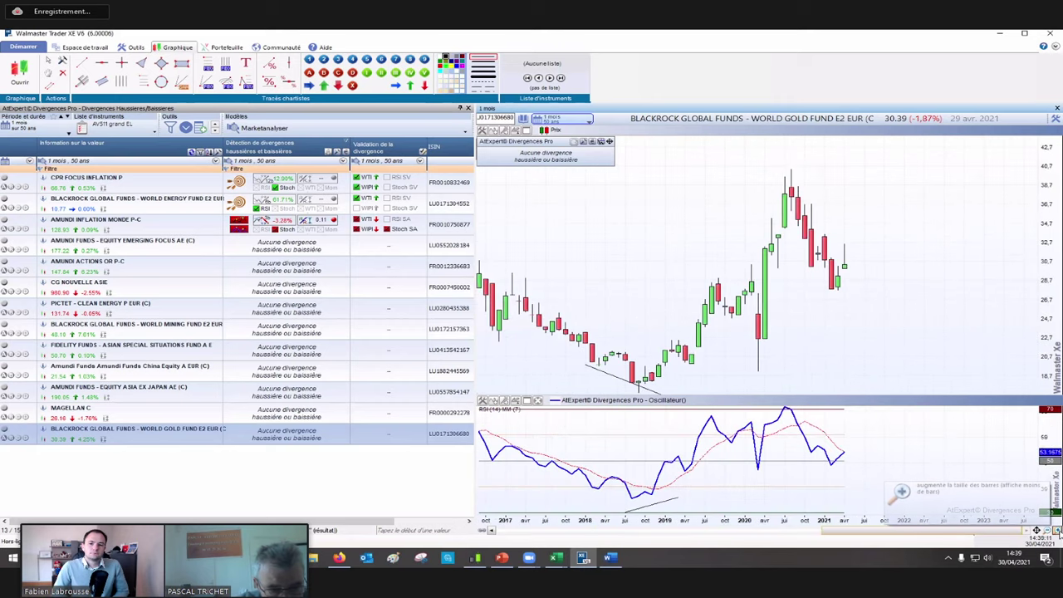
click(636, 381)
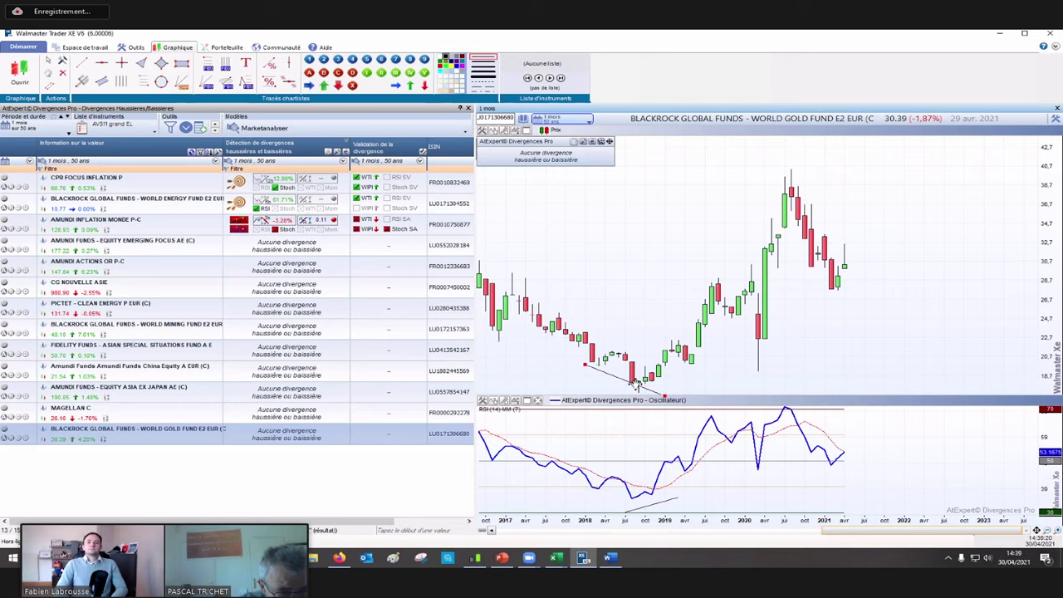
Step: Switch to ProRealTime and view the Gold CFD weekly chart back to 2016
click(1002, 35)
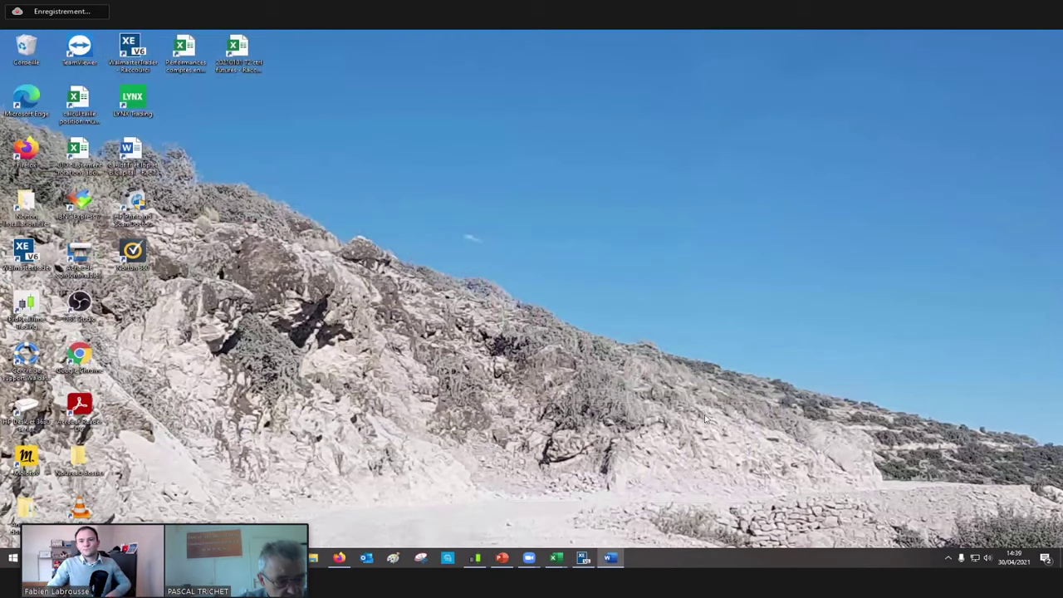
click(487, 563)
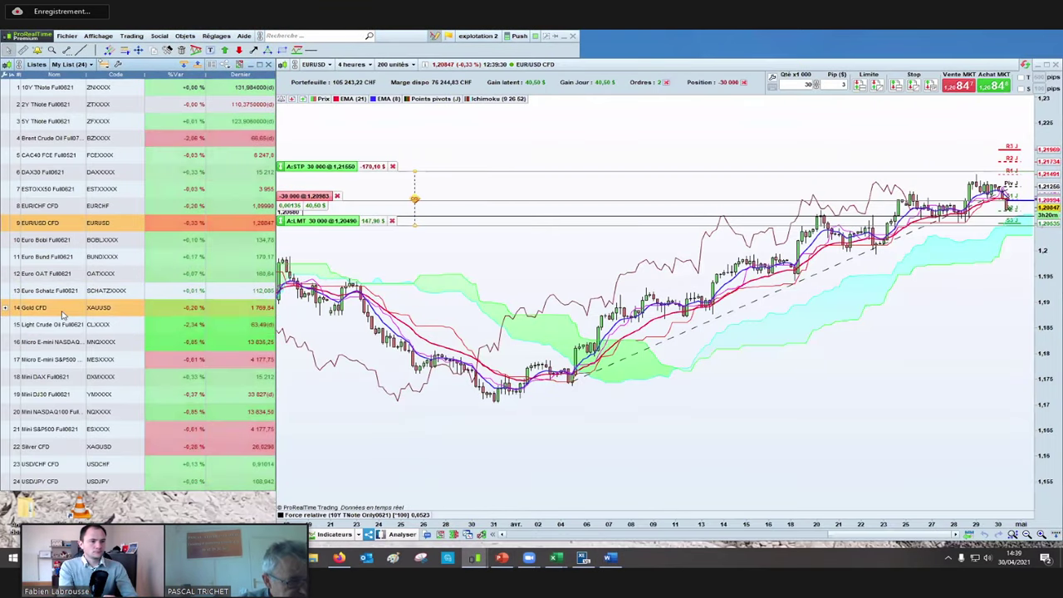
click(67, 307)
click(367, 67)
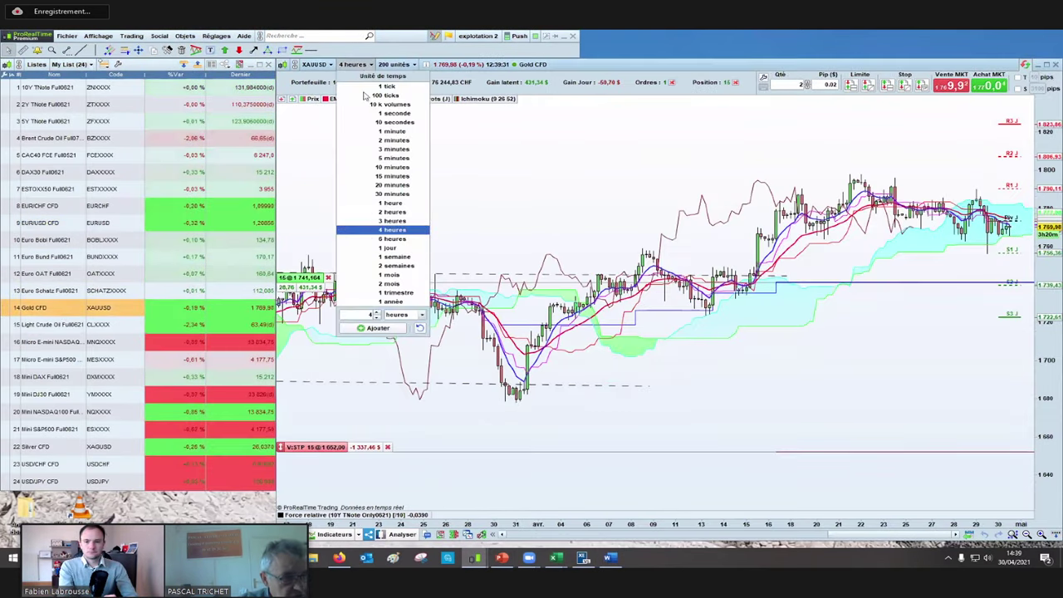
click(390, 258)
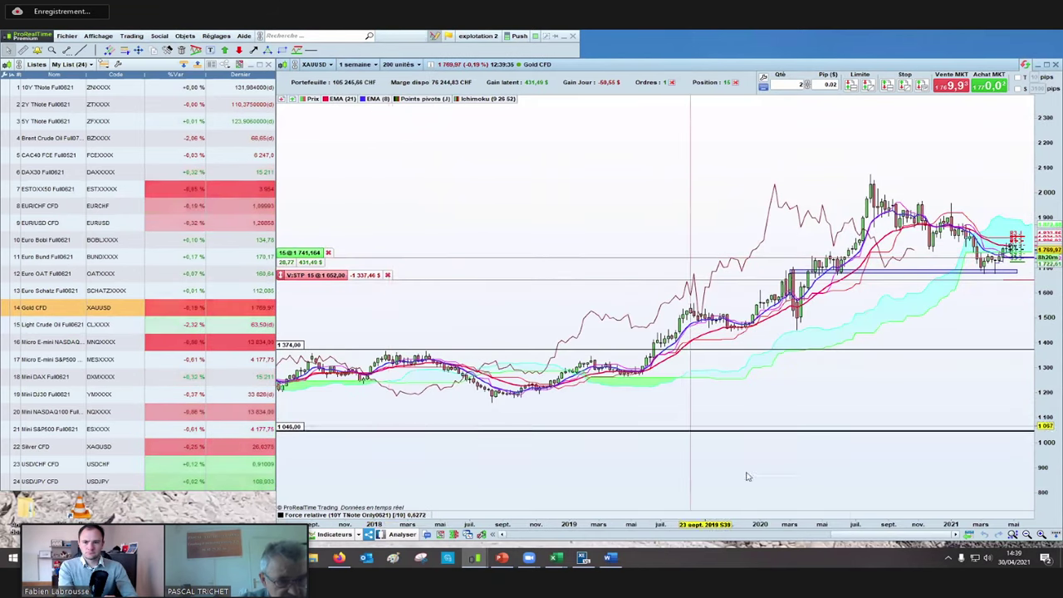
mouse_move(839, 538)
mouse_down()
mouse_move(799, 538)
mouse_move(826, 539)
mouse_up()
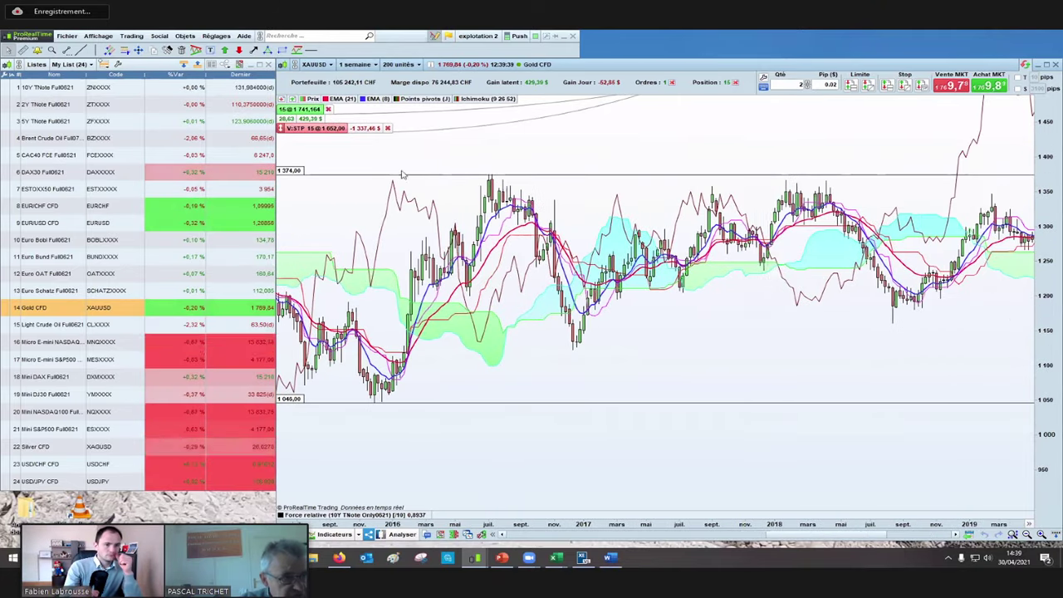
Step: Load the workspace "espace simple nu" and display Gold CFD in it
click(66, 36)
mouse_move(76, 50)
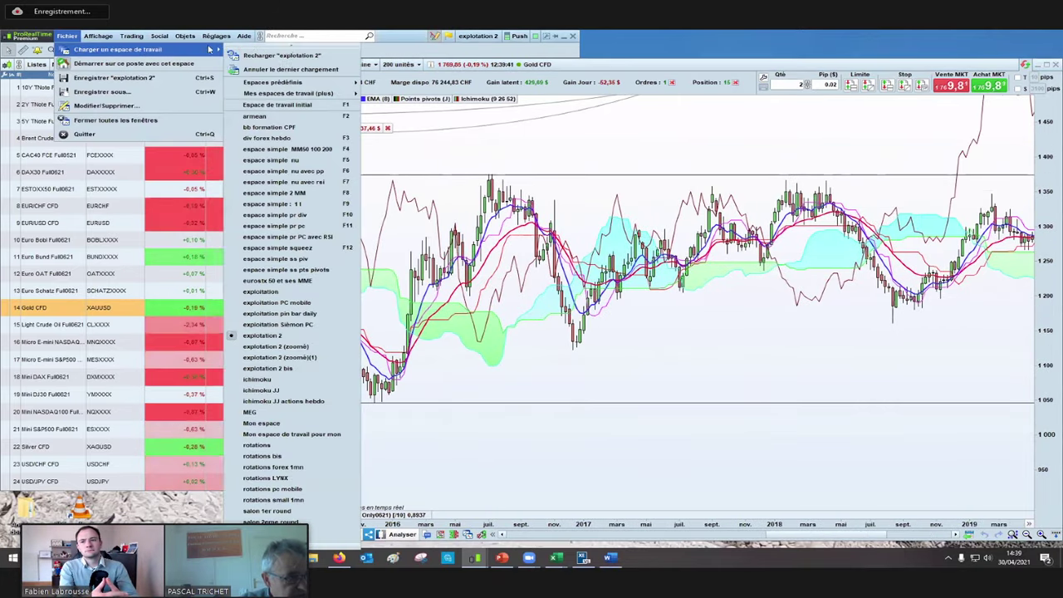
click(288, 162)
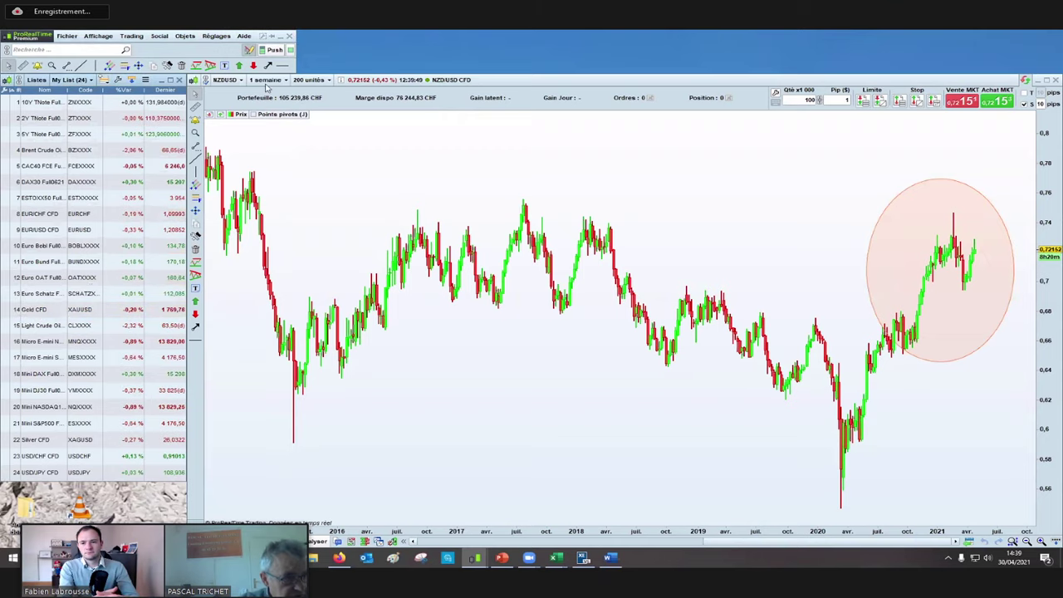
click(57, 311)
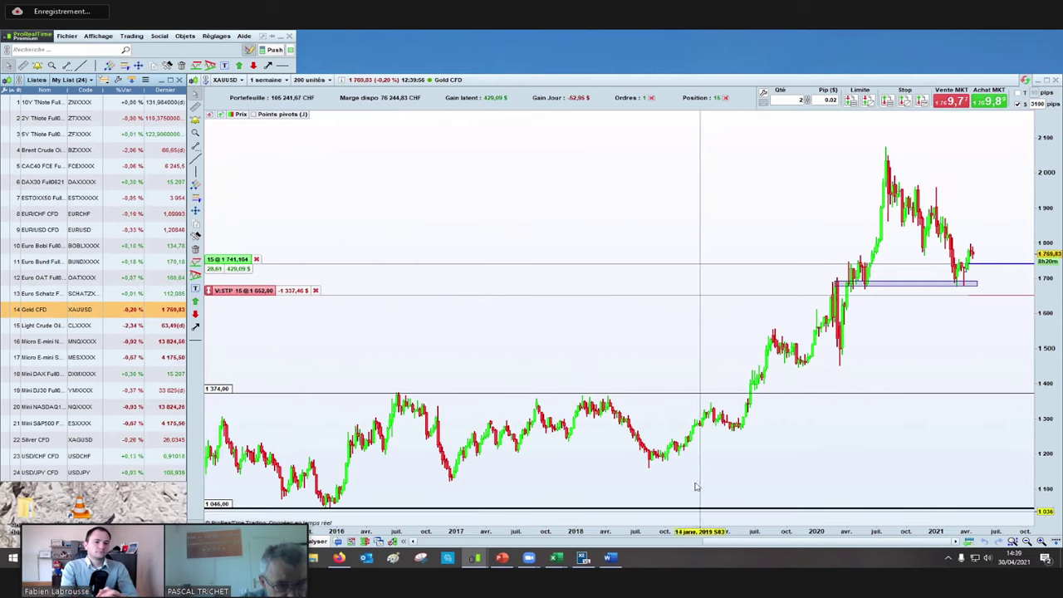
Step: Set the Gold CFD chart to a time unit of 1 jour with a history of 1 k unités
click(267, 79)
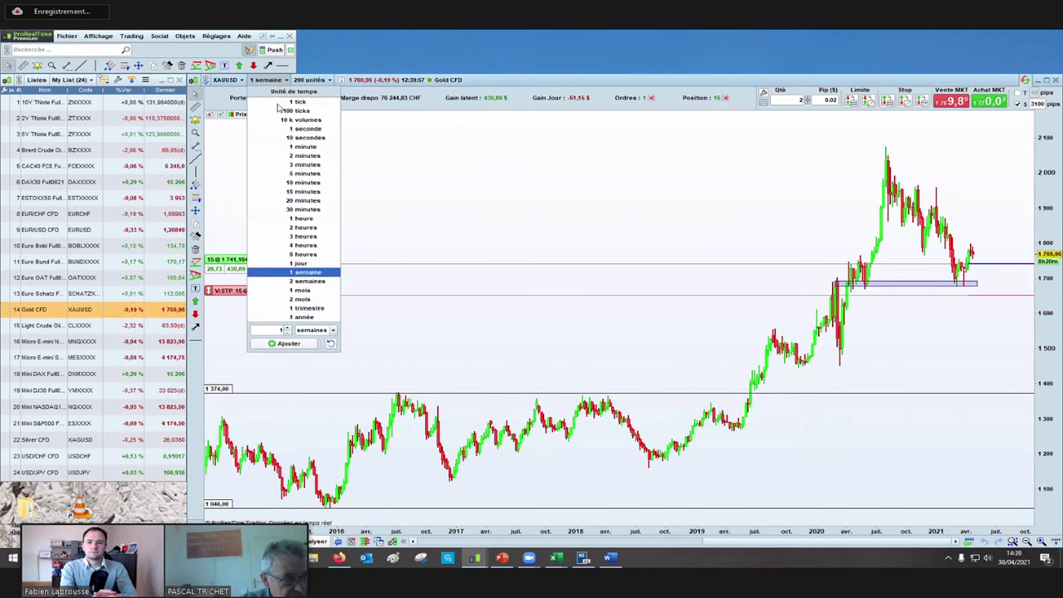
click(301, 265)
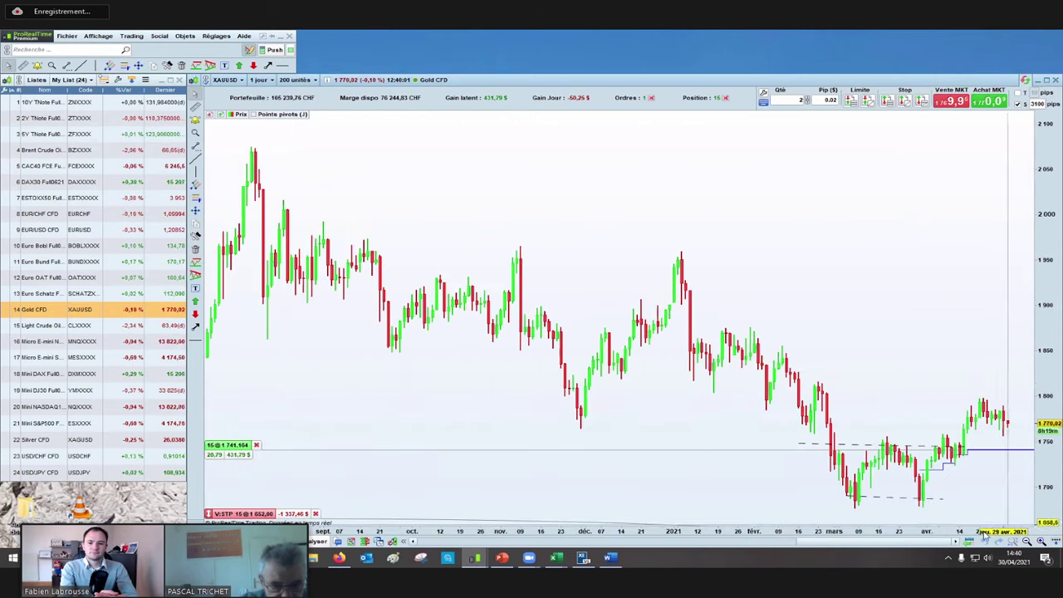
drag(904, 550, 505, 530)
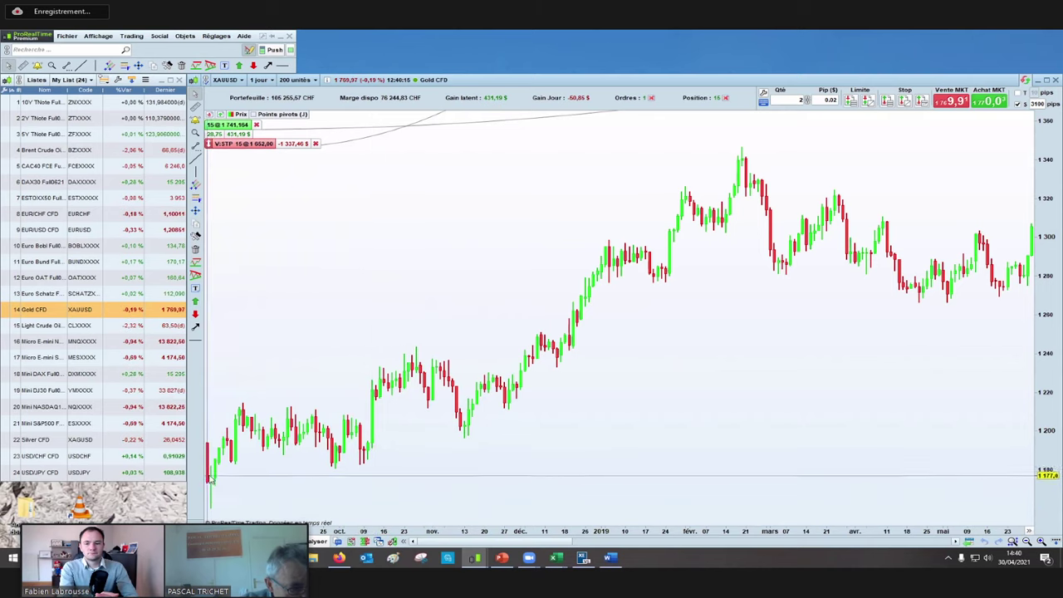
click(299, 81)
click(326, 137)
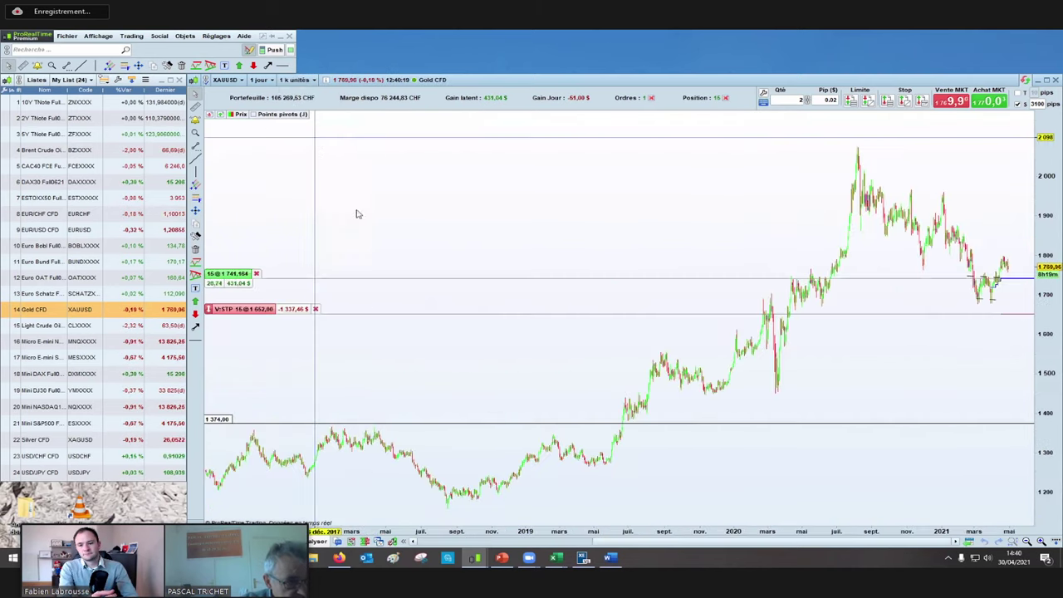
Step: Enlarge the daily gold chart around the August 2018 low and read the price data of the low's candle
click(1039, 542)
click(1039, 541)
drag(880, 546, 676, 541)
drag(624, 508, 672, 463)
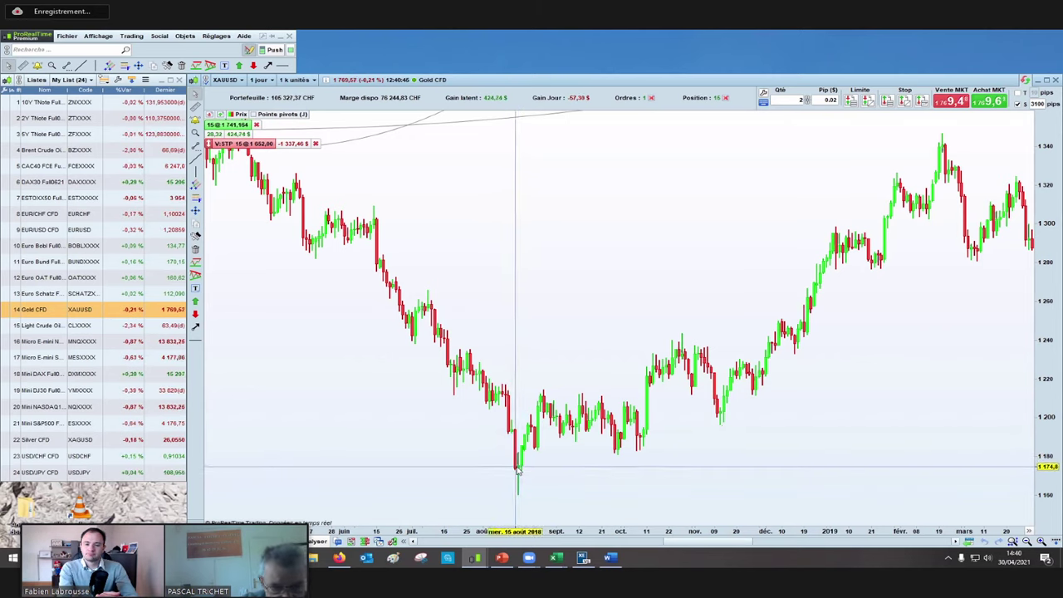
mouse_move(515, 469)
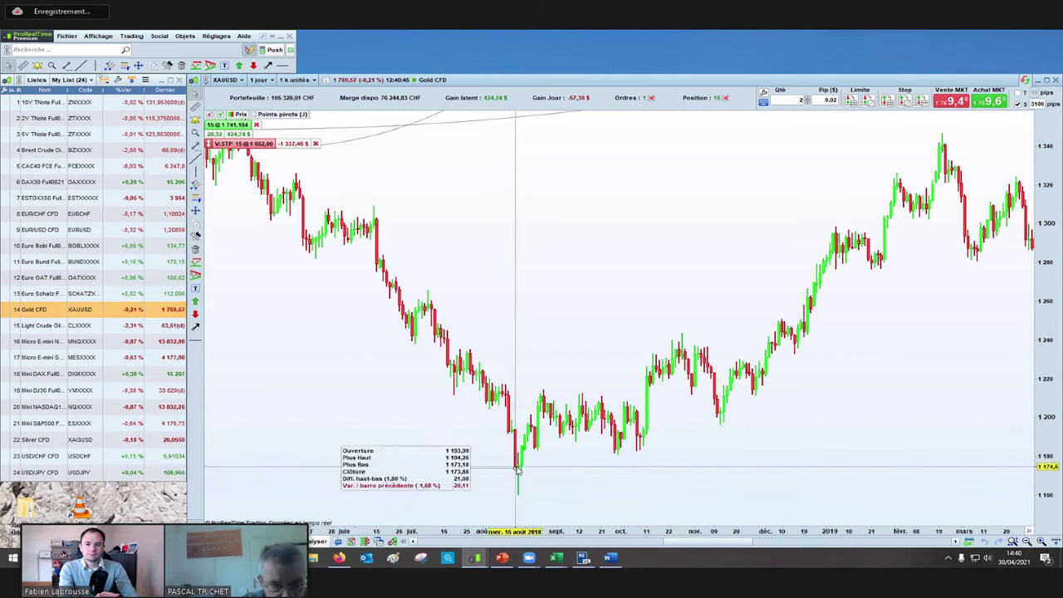
Step: Switch from ProRealTime back to Walmaster Trader XE and load the personal list "B mes indices" in the divergence table
click(280, 39)
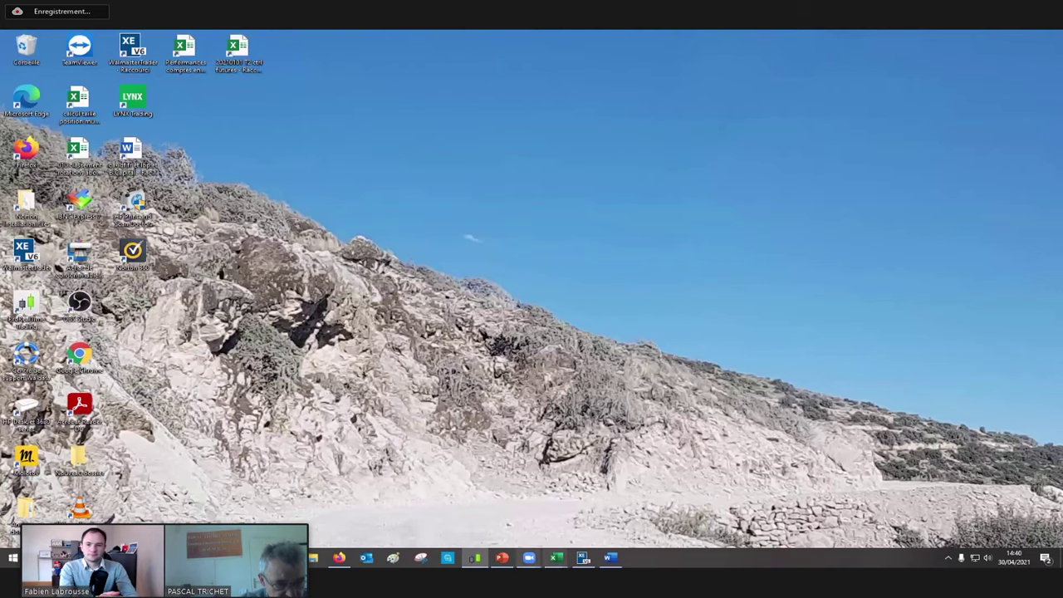
click(584, 558)
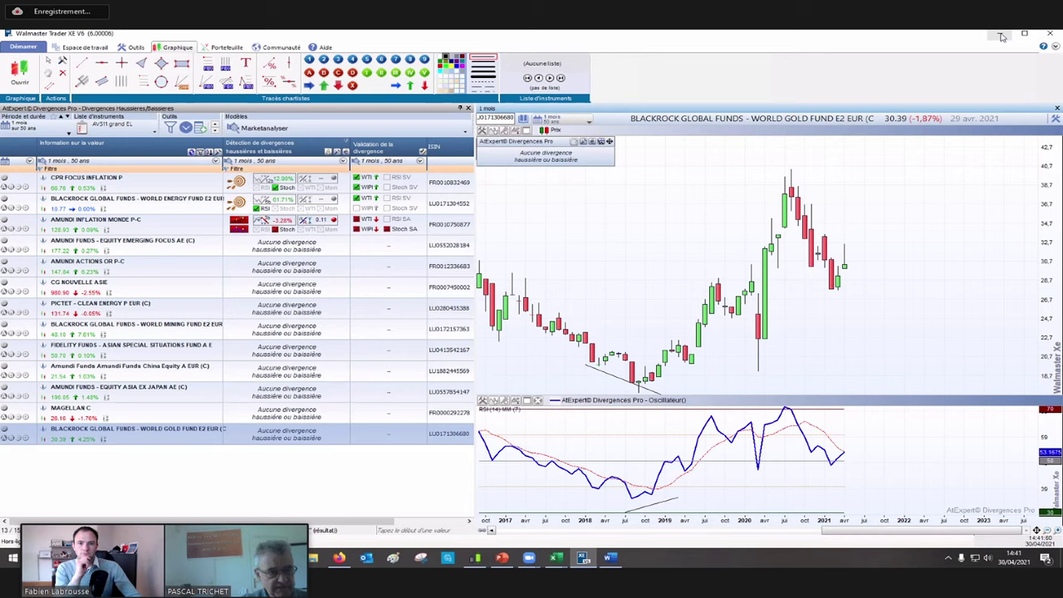
click(110, 128)
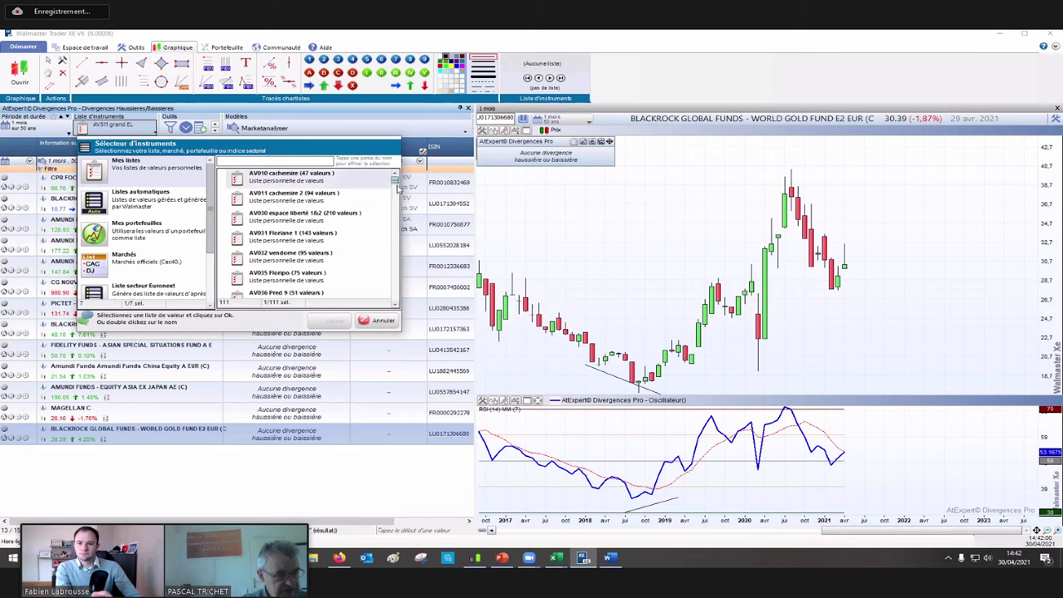
drag(397, 184, 398, 236)
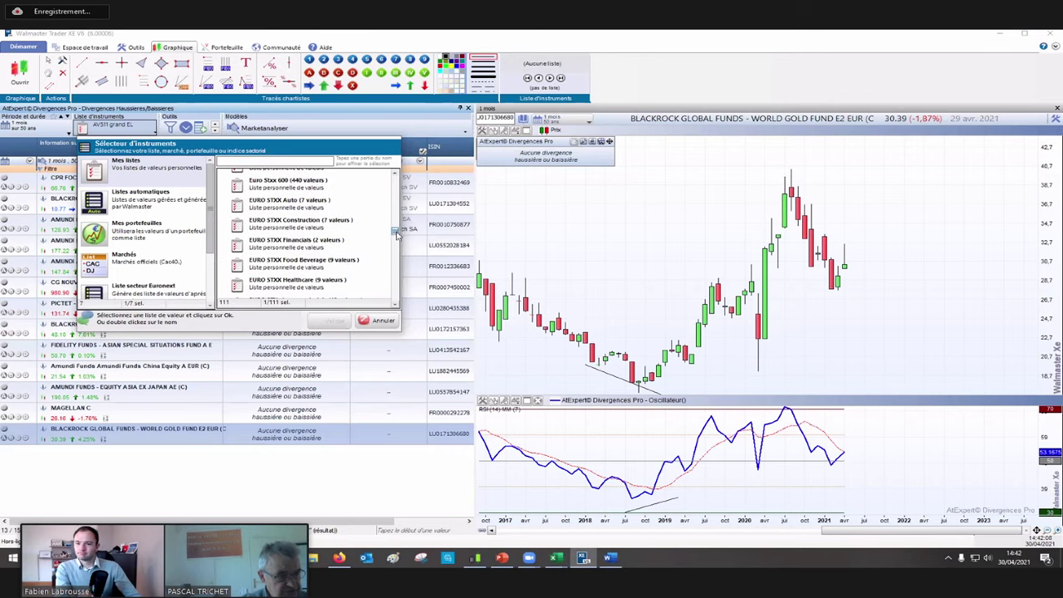
drag(398, 242, 398, 243)
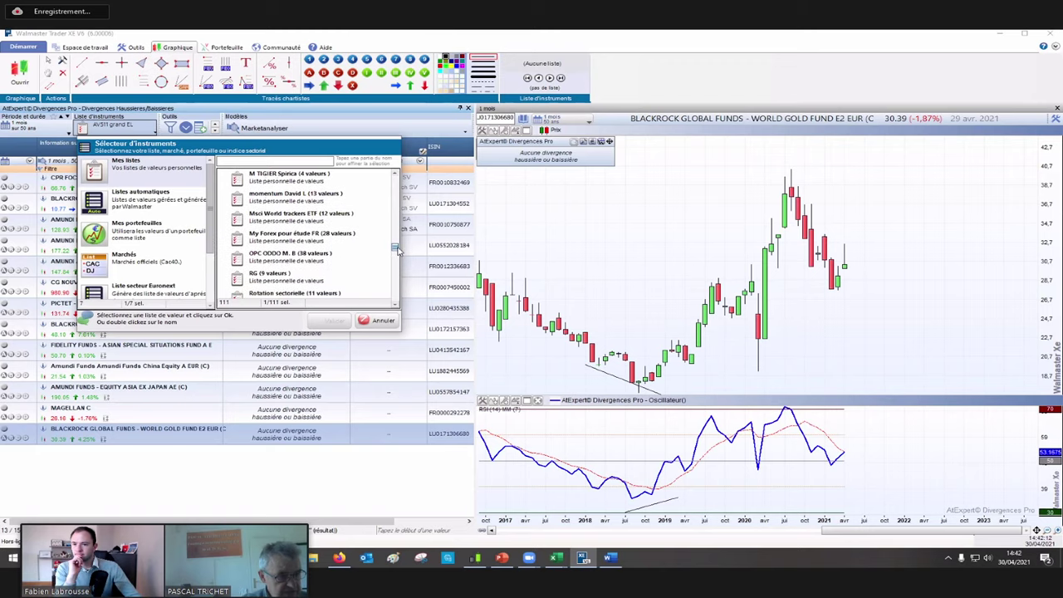
drag(398, 253, 403, 234)
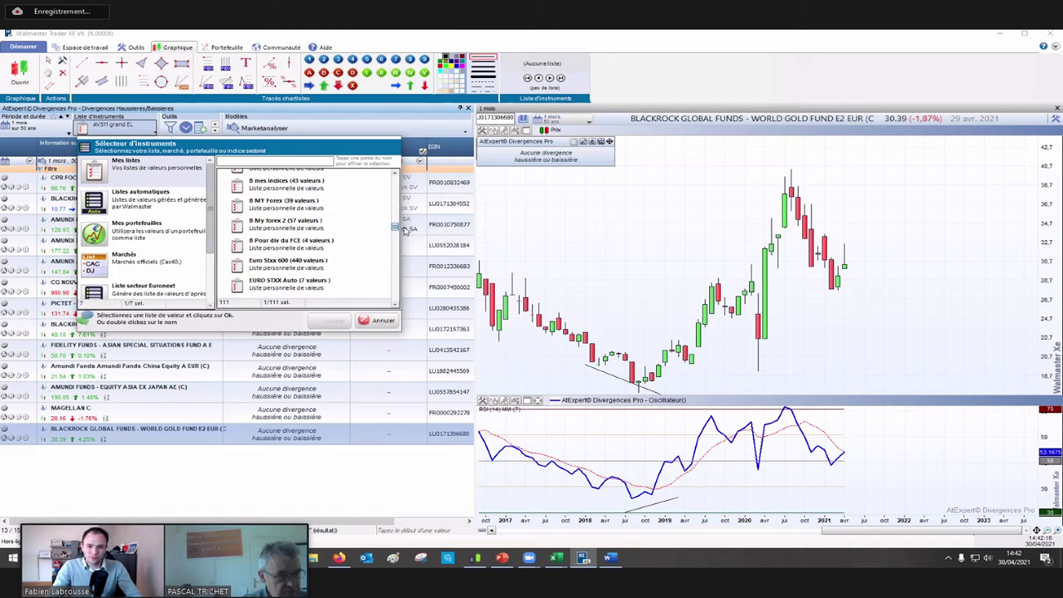
scroll(405, 232, up, 1)
click(299, 192)
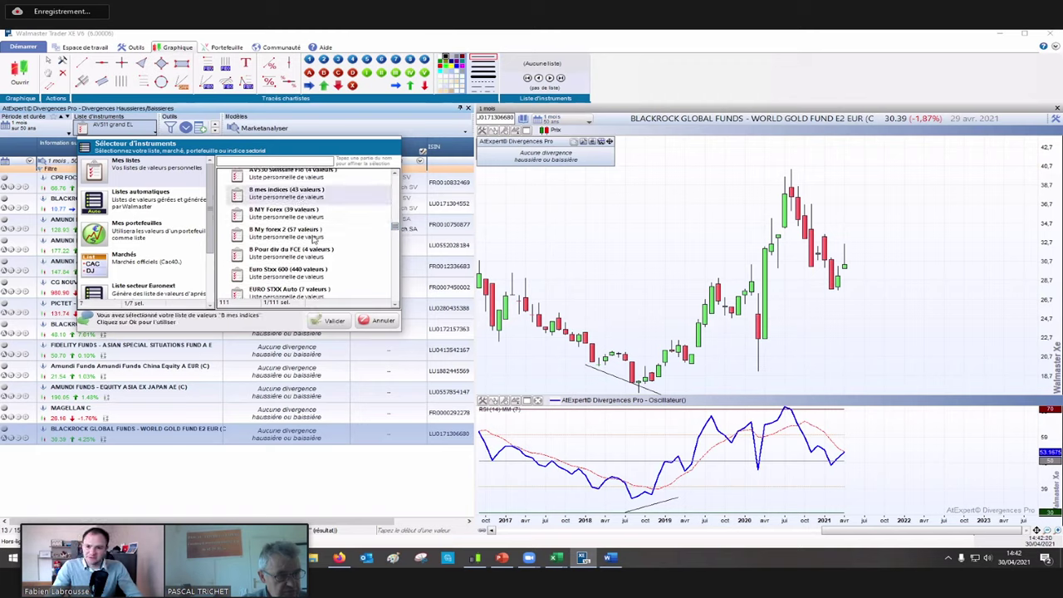
click(332, 321)
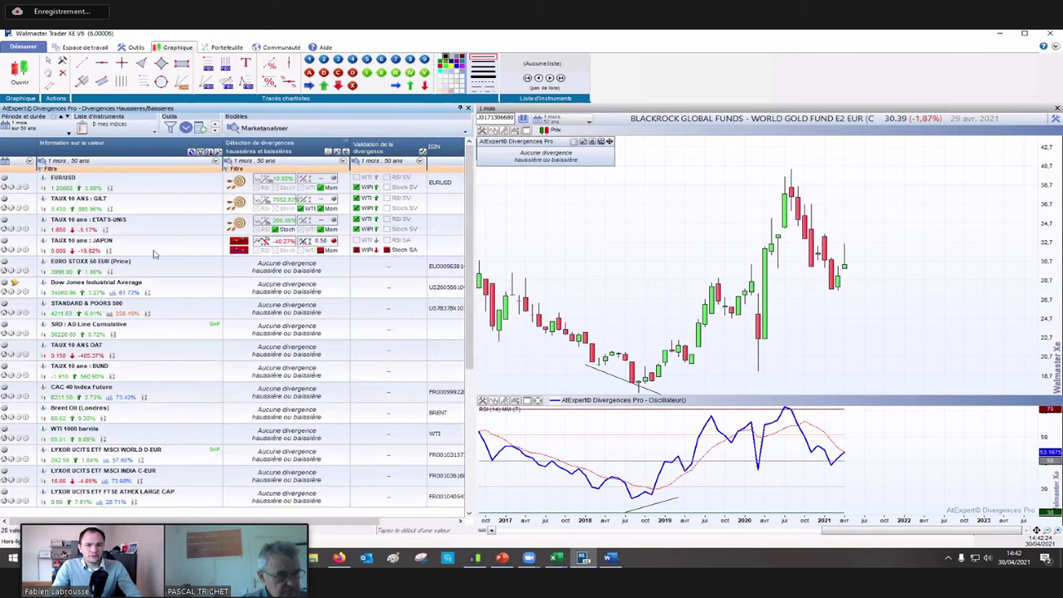
Step: Display TAUX 10 ans : ETATS-UNIS, rescale its price and oscillator axes, and examine the stochastic divergence around late 2020 and the price target
click(106, 223)
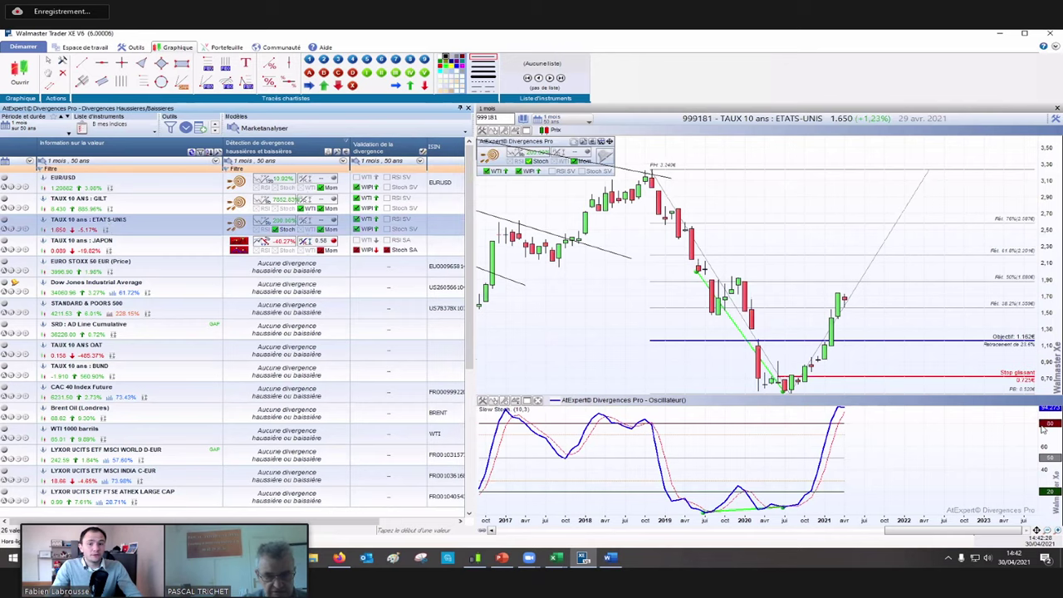
drag(1047, 344, 1050, 403)
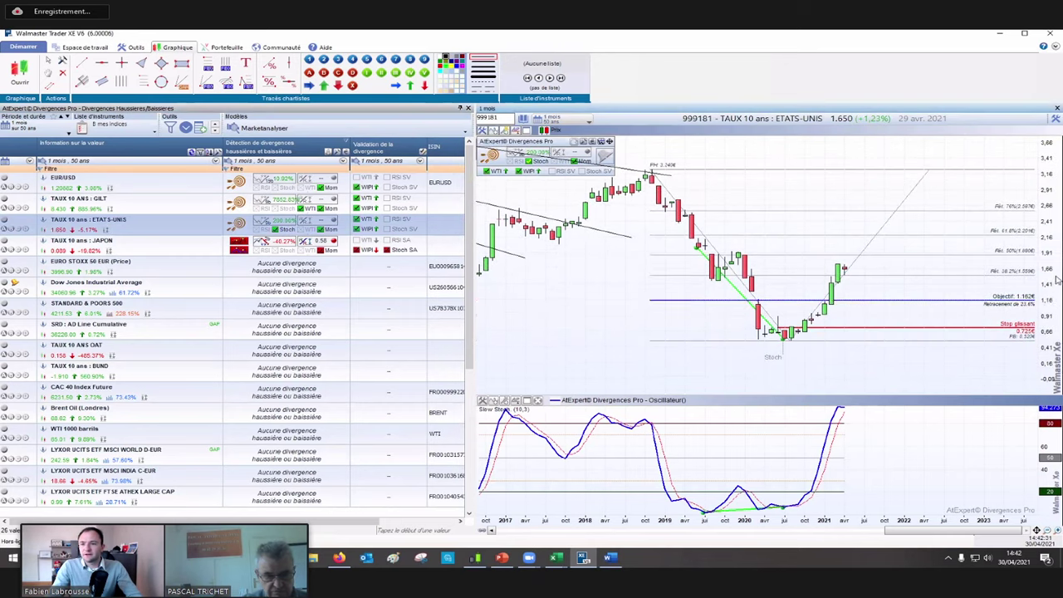
mouse_move(1056, 461)
mouse_down()
mouse_move(1056, 488)
mouse_move(1059, 445)
mouse_up()
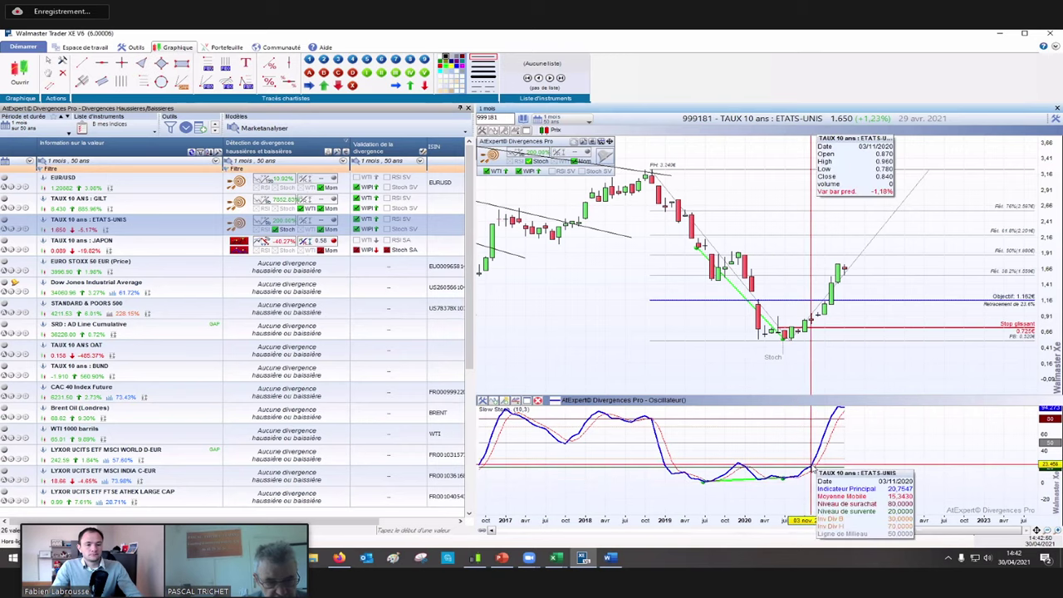
click(813, 368)
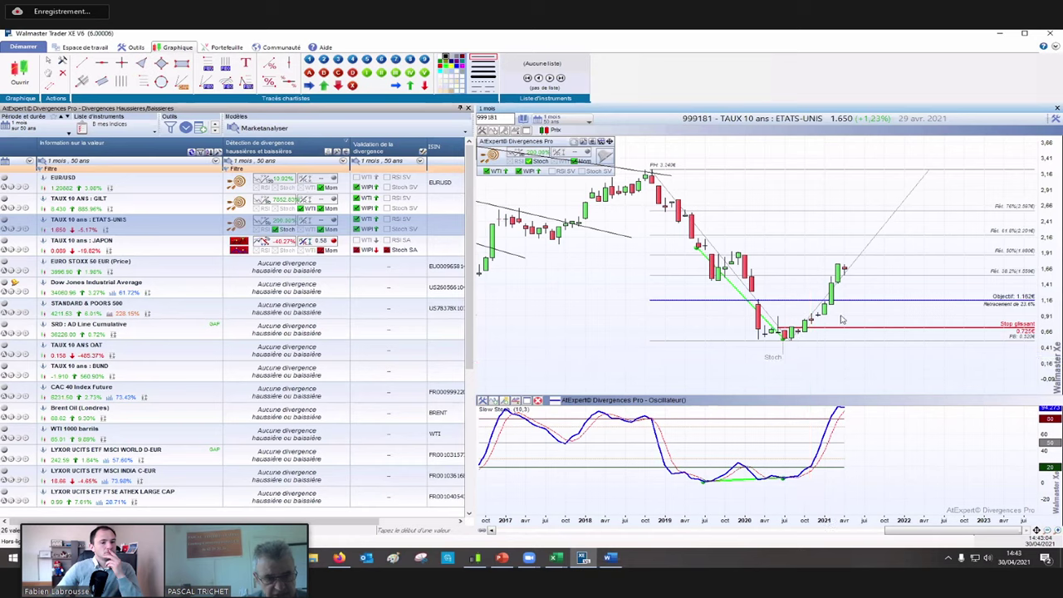
click(843, 303)
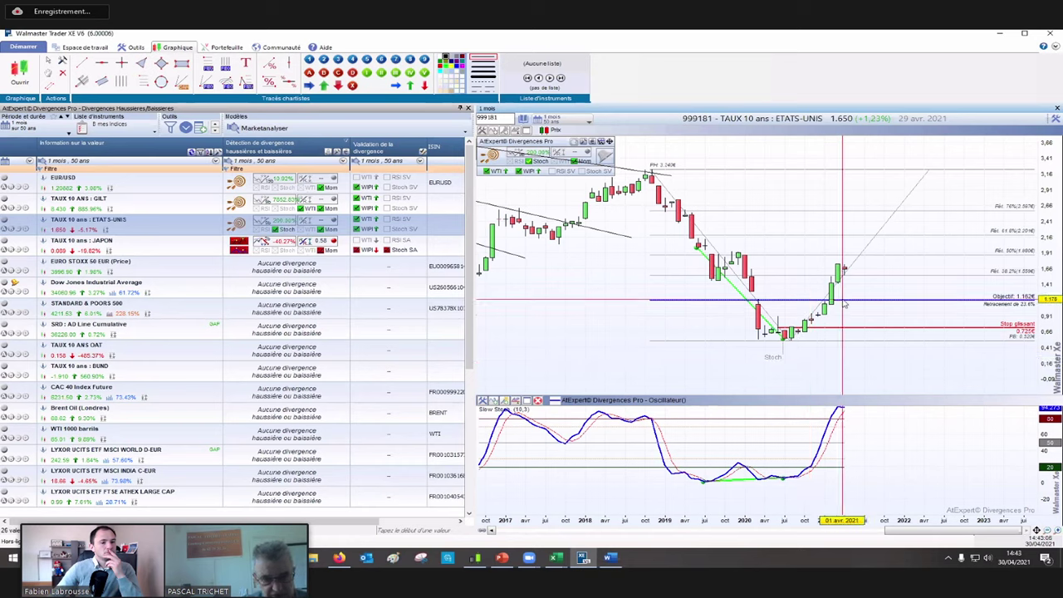
mouse_move(847, 280)
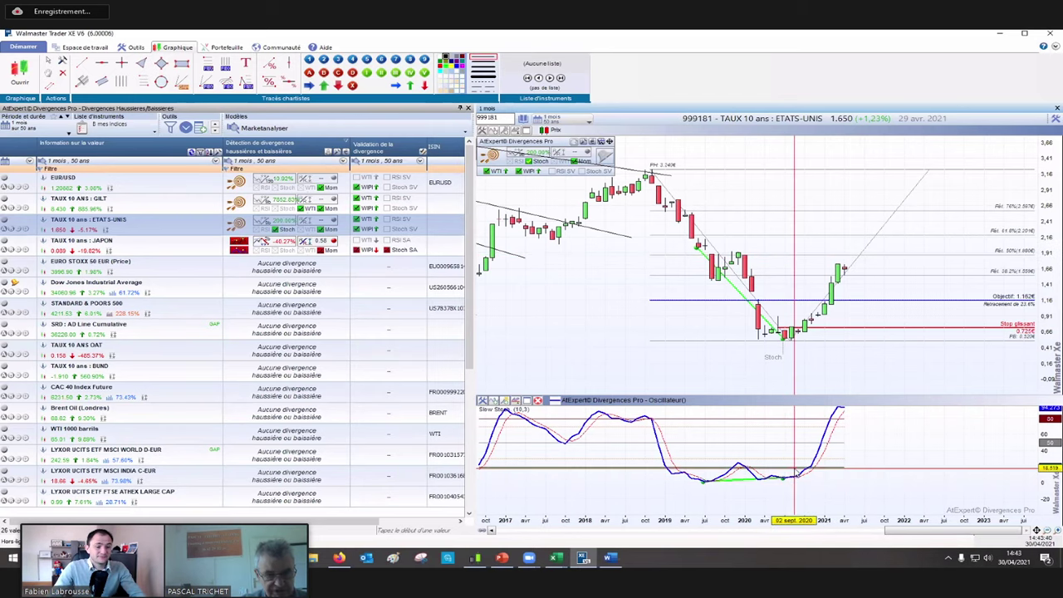
mouse_move(795, 473)
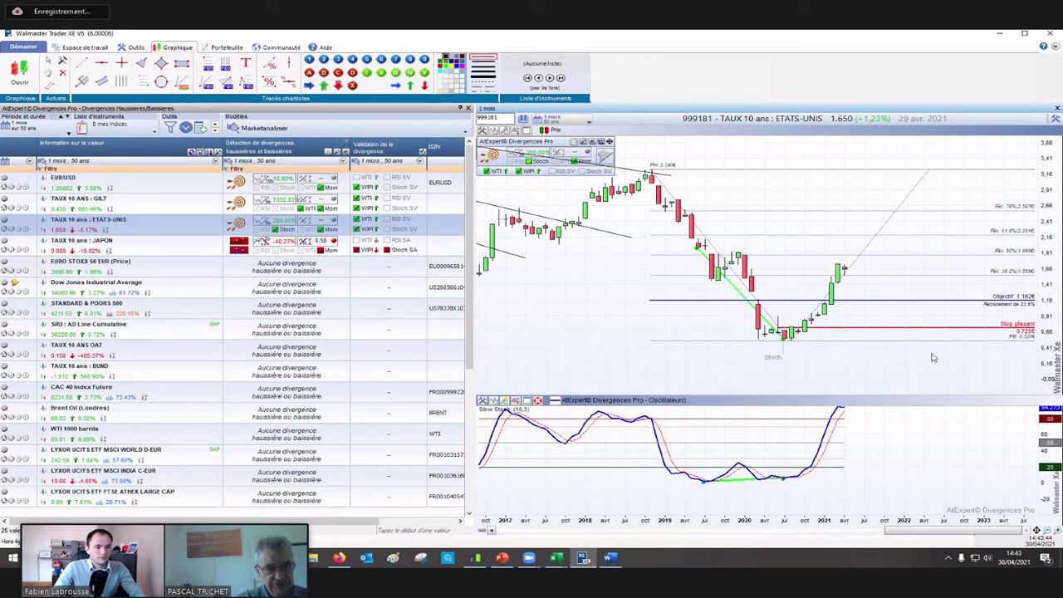
Step: Load the personal list "AV511 grand EL" in the divergence table
click(1001, 35)
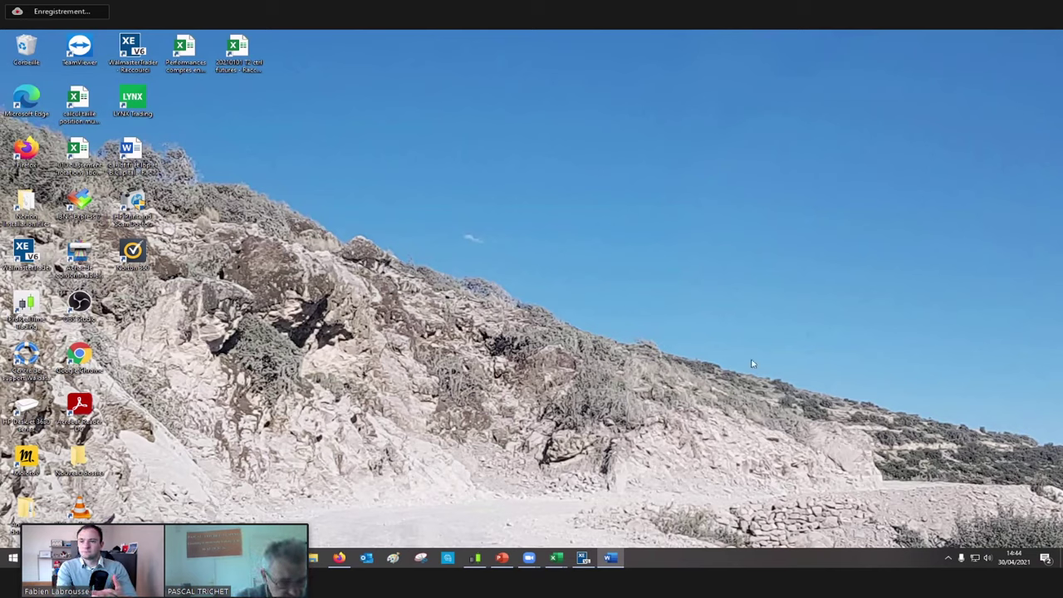
click(585, 558)
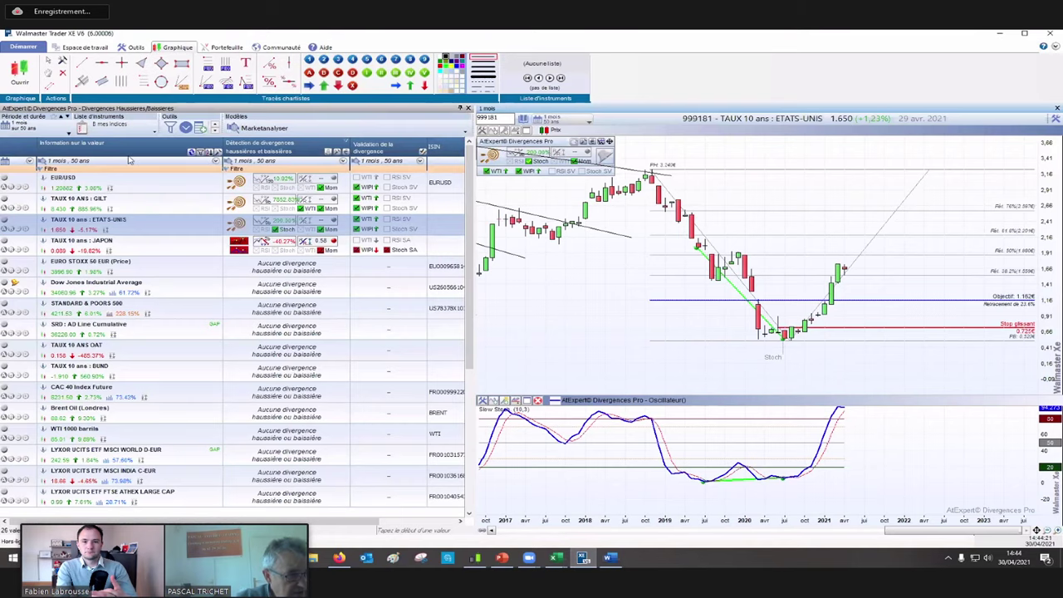
click(122, 131)
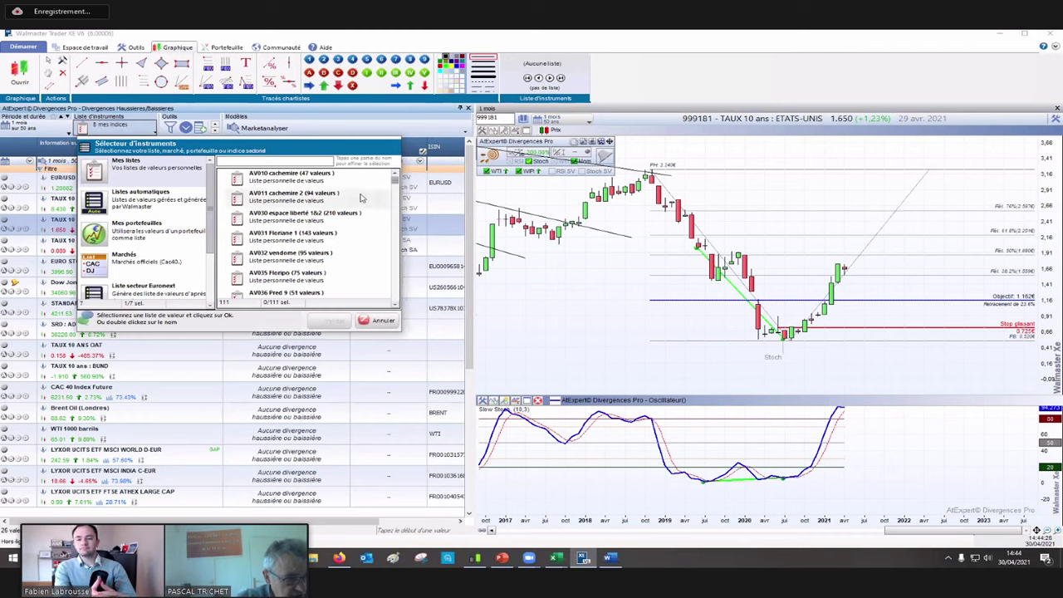
drag(393, 181, 392, 223)
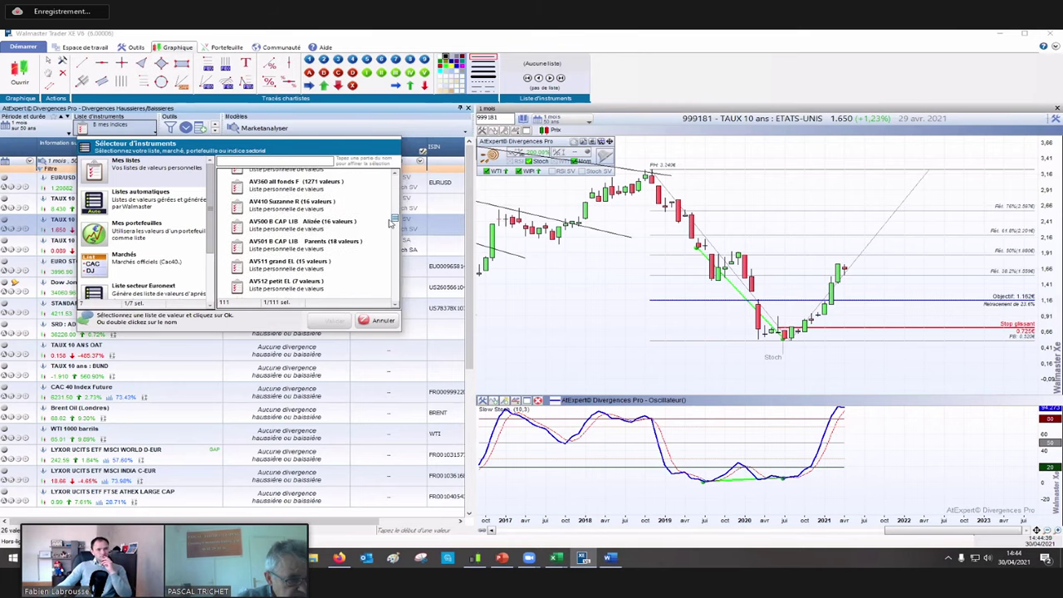
click(304, 273)
click(327, 321)
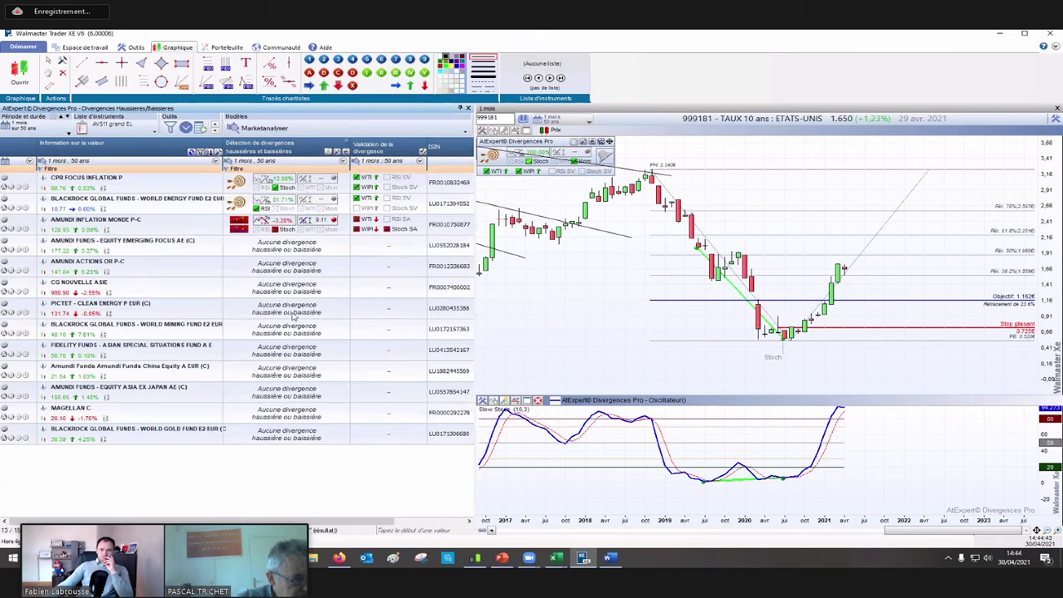
Step: Display AMUNDI INFLATION MONDE P-C and set both the divergence list and the chart to Unité Majeure (1 Semaine sur 5 ans)
click(158, 230)
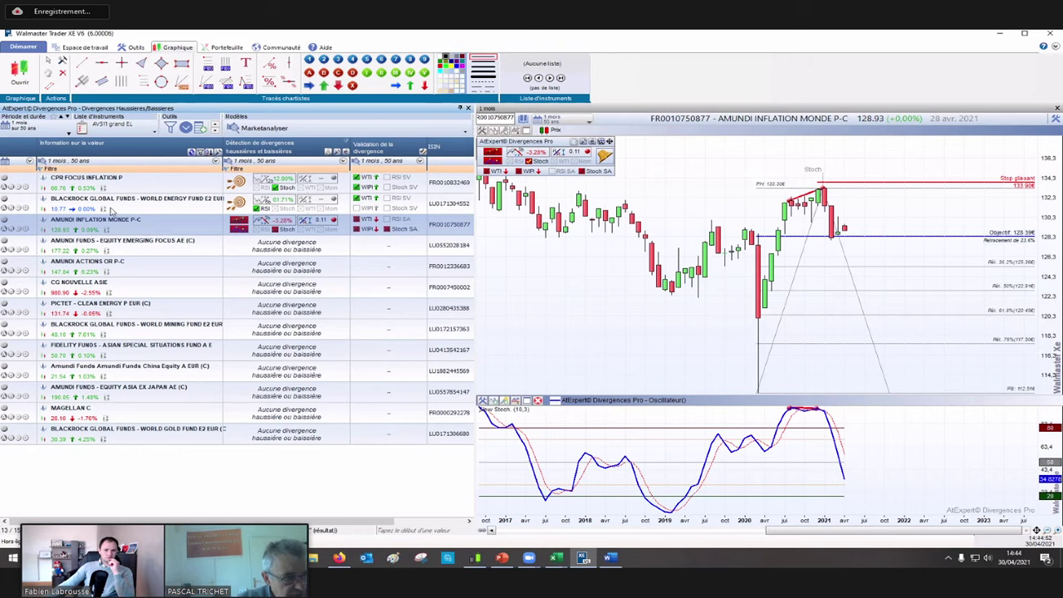
click(38, 135)
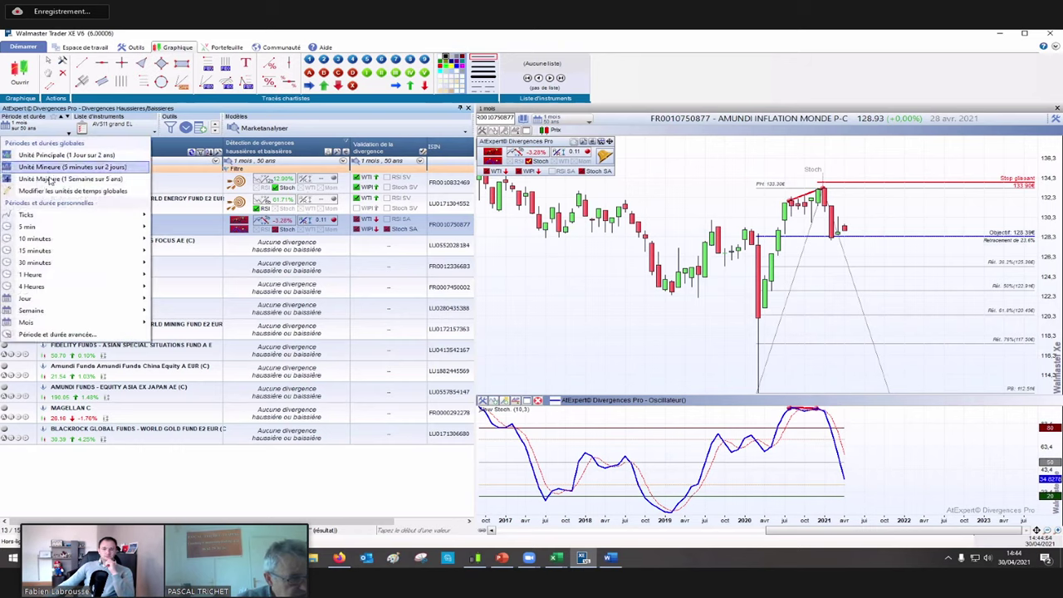
click(50, 170)
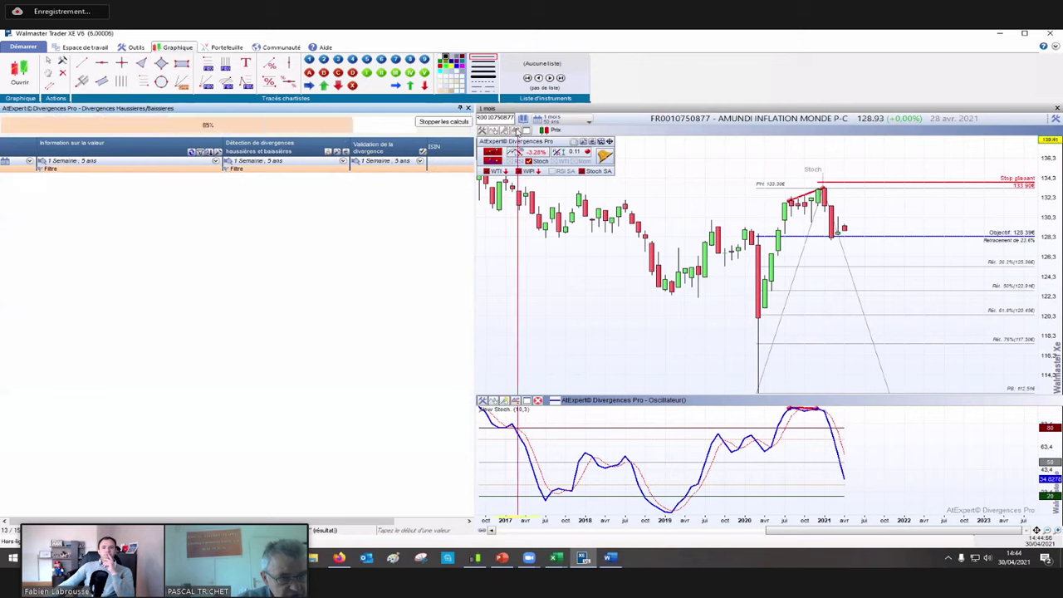
click(561, 120)
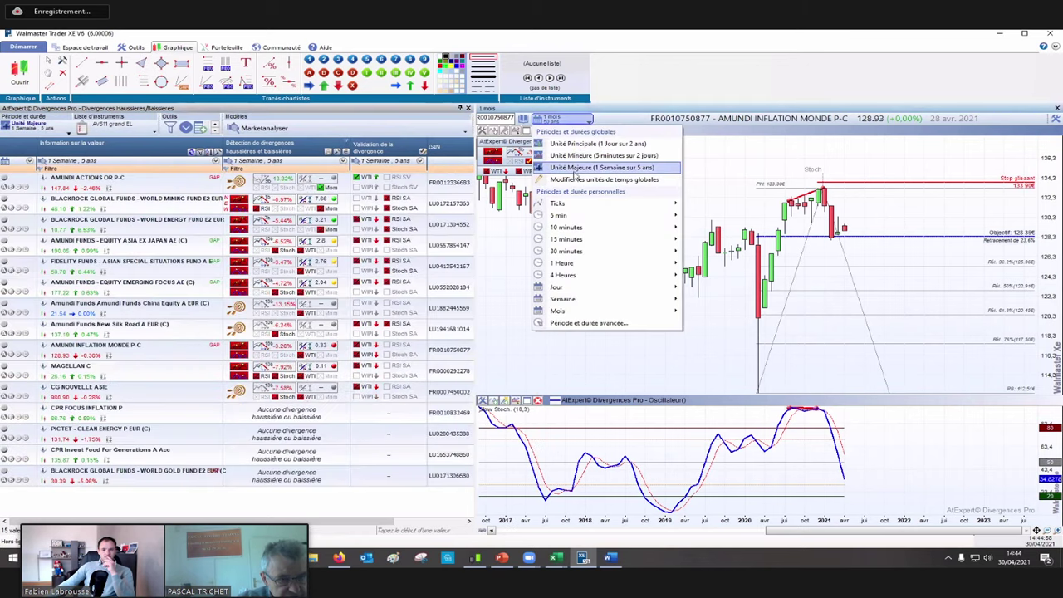
click(575, 167)
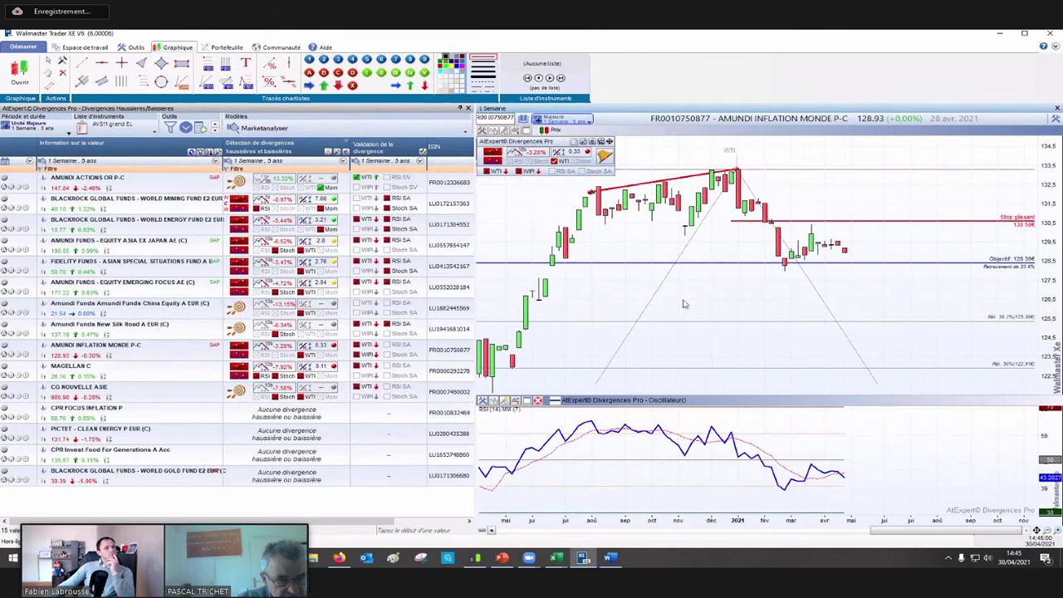
drag(898, 538, 844, 541)
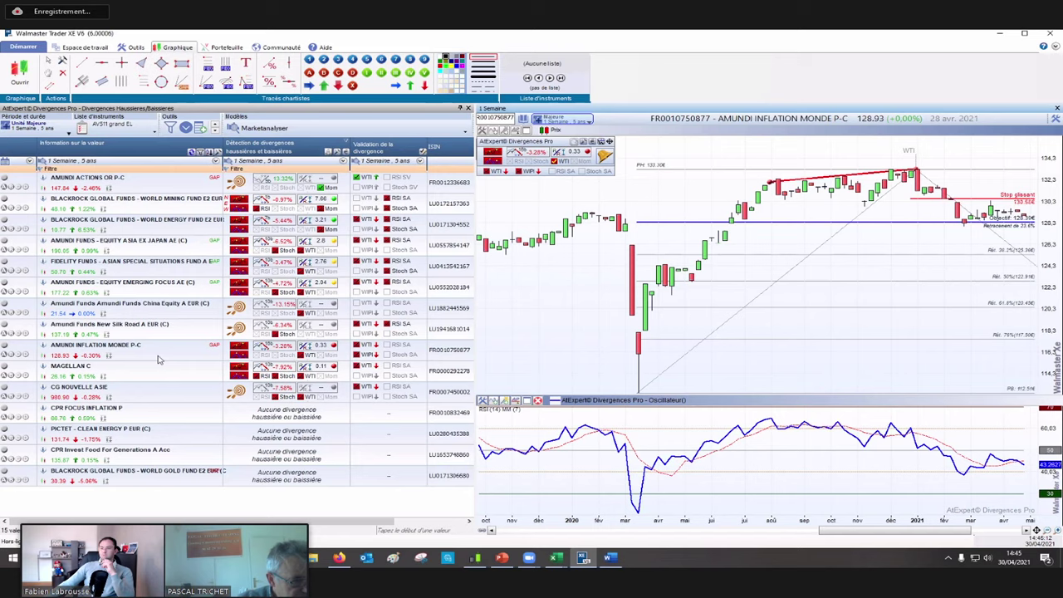
Step: Set the divergence list and the CPR FOCUS INFLATION P chart to Unité Principale (1 Jour sur 2 ans) and read the RSI for 25/02/2021
click(129, 418)
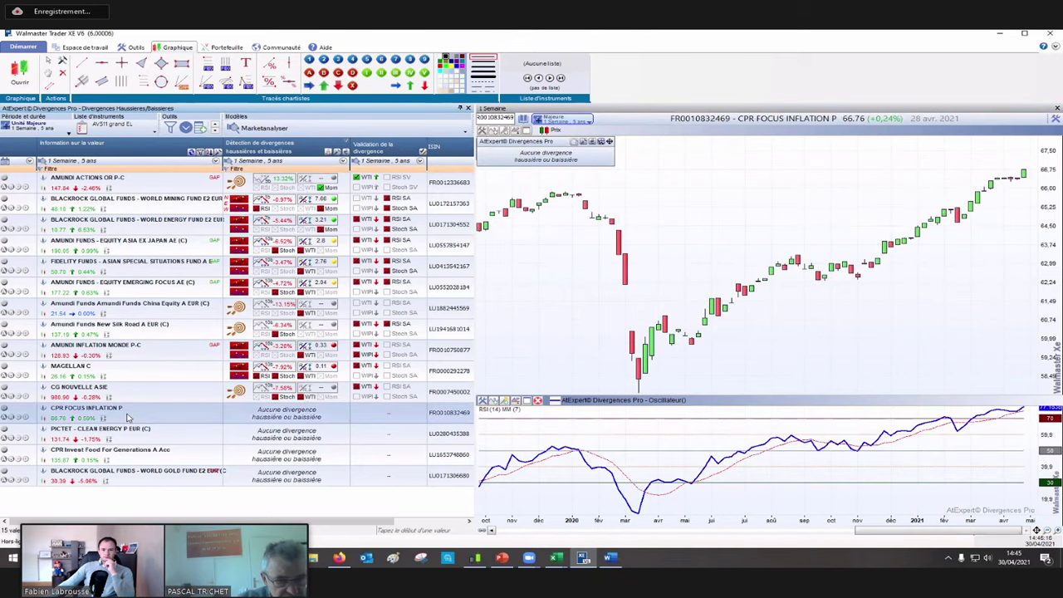
click(45, 132)
click(51, 156)
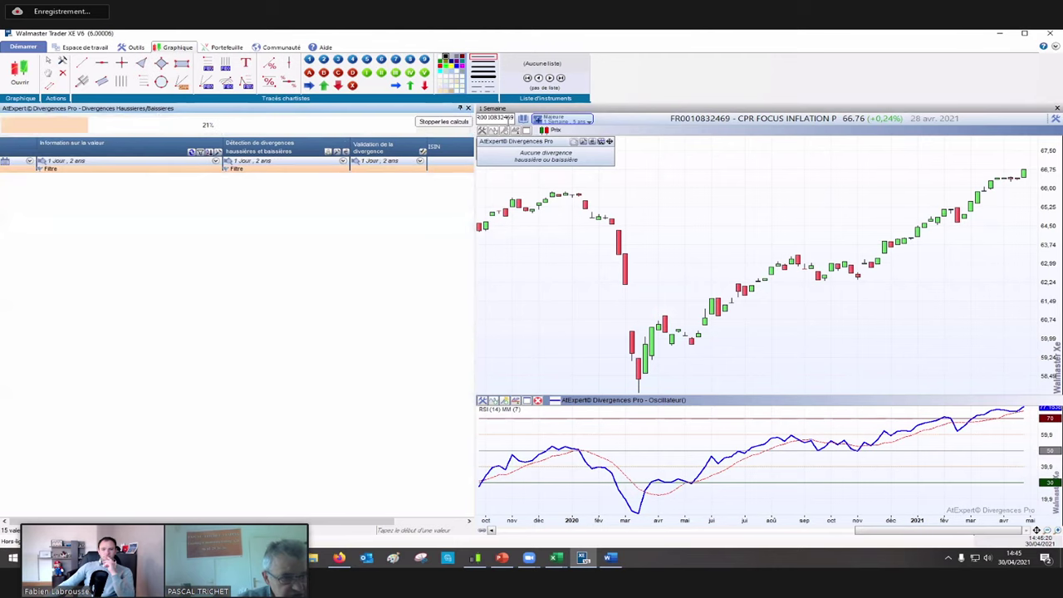
click(565, 120)
click(573, 144)
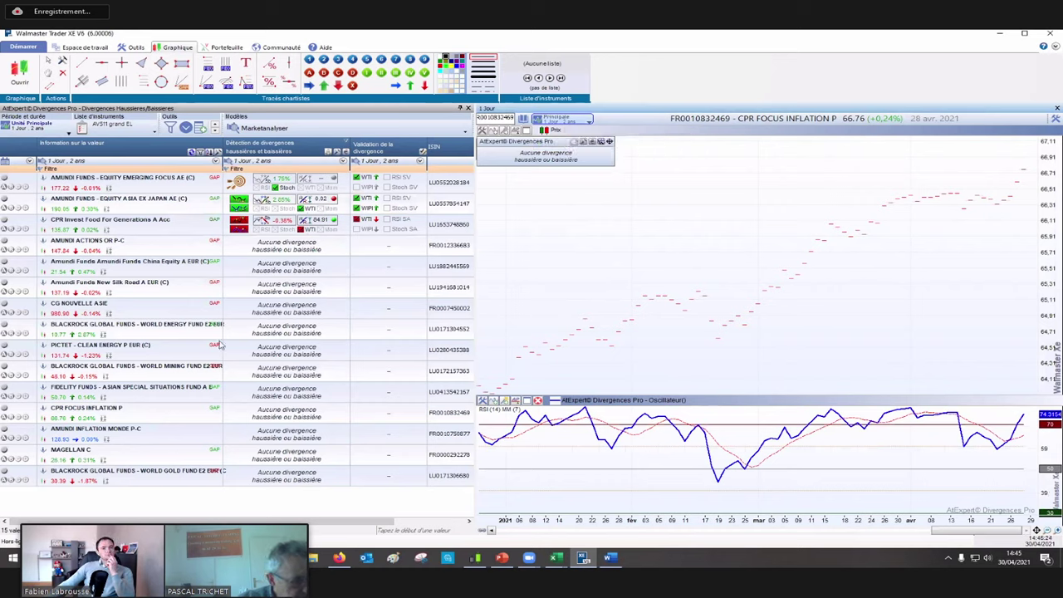
click(113, 420)
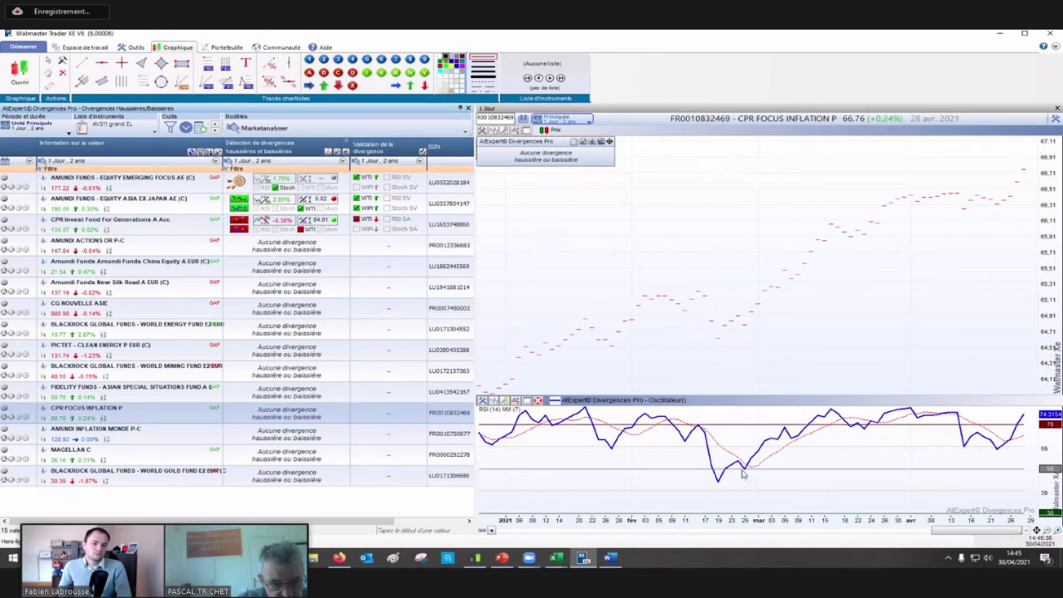
mouse_move(744, 471)
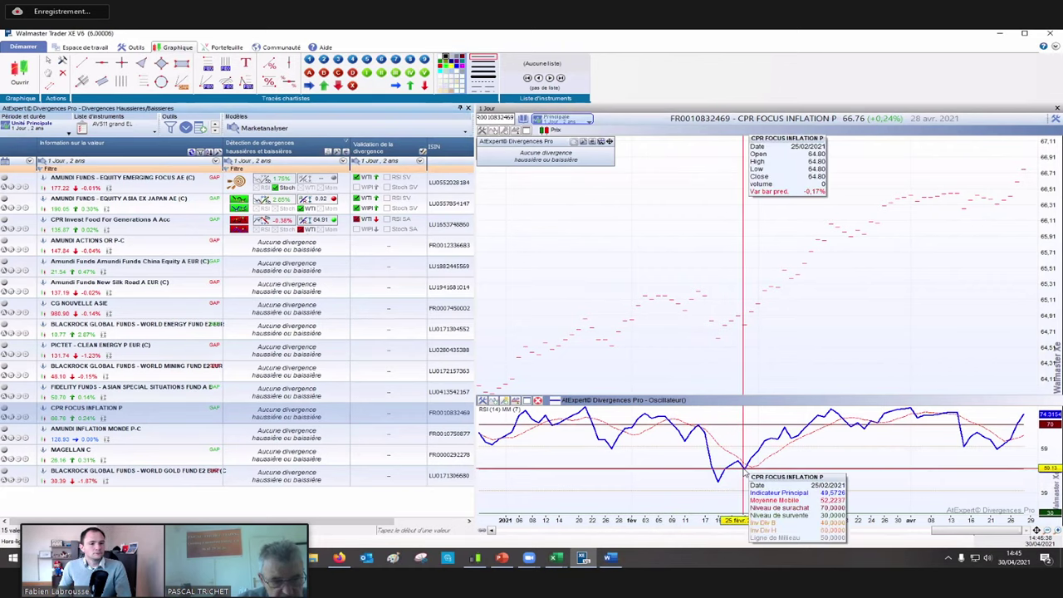
Step: Set both the divergence list and the CPR FOCUS INFLATION P chart to Mensuel, 50 ans
click(30, 126)
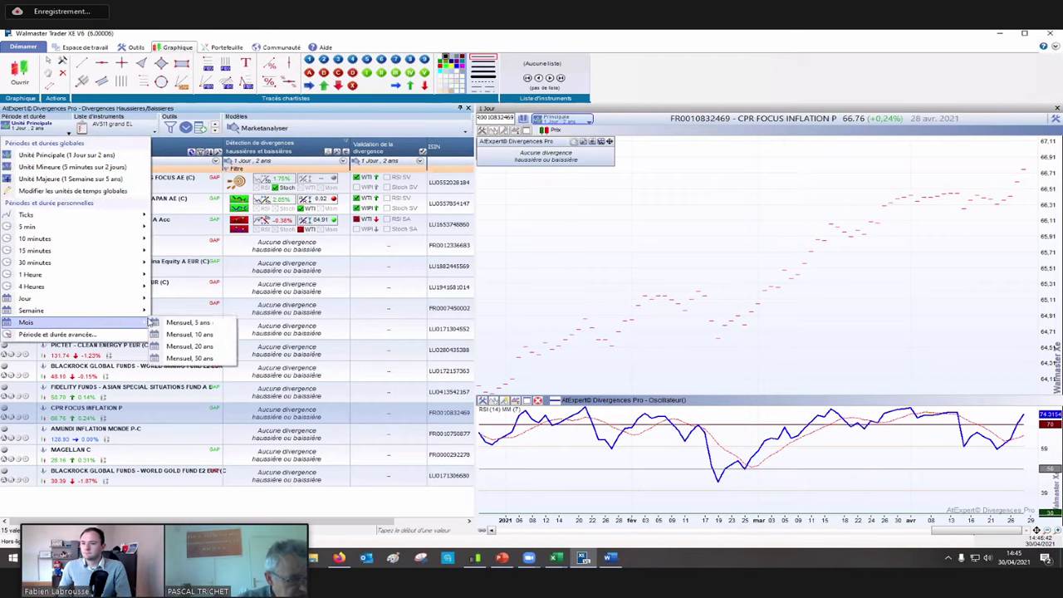
click(193, 357)
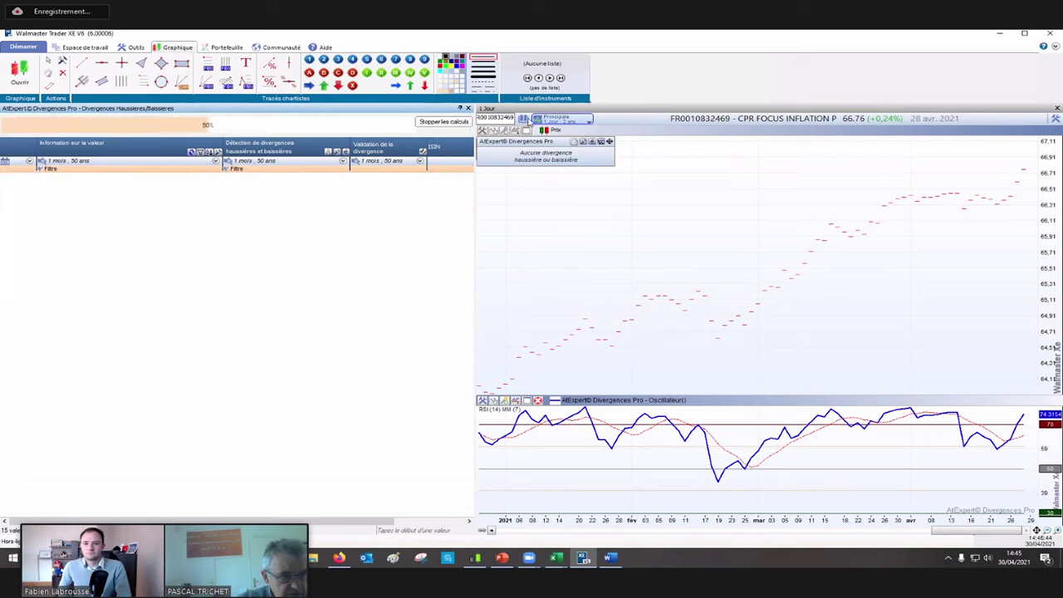
click(562, 120)
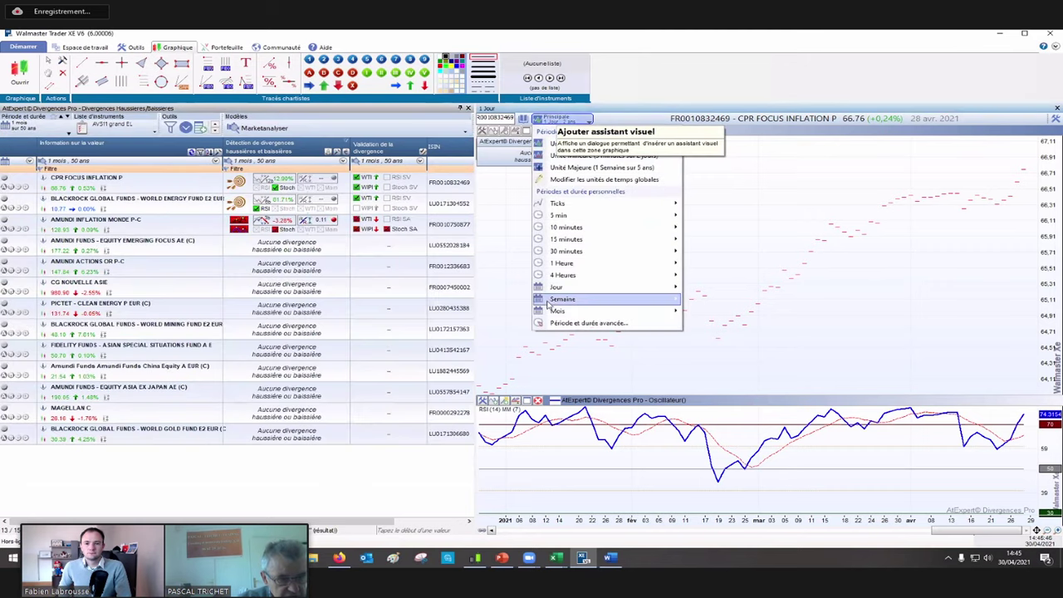
mouse_move(553, 309)
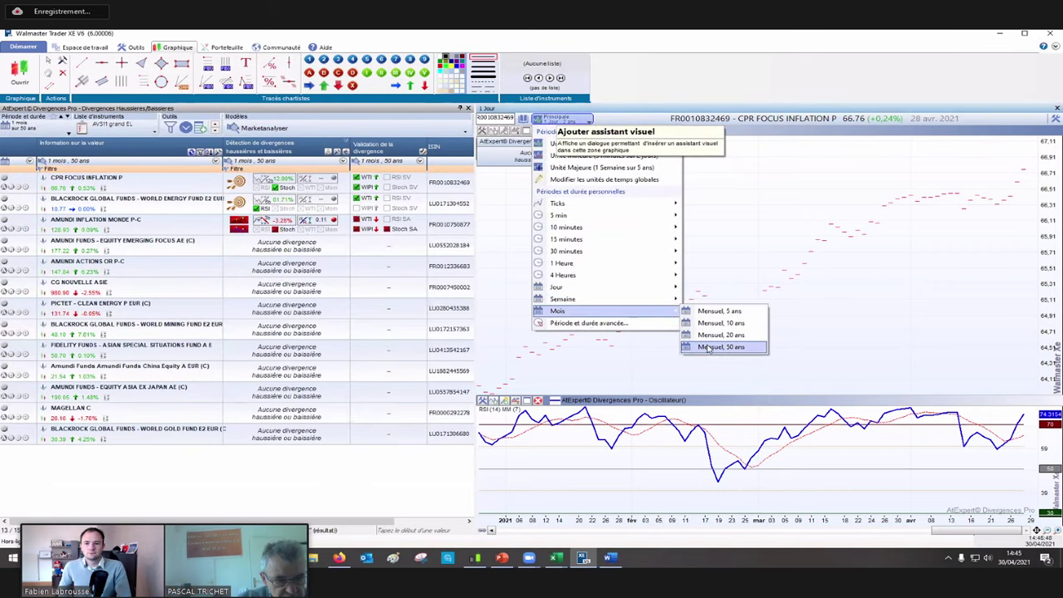
click(716, 347)
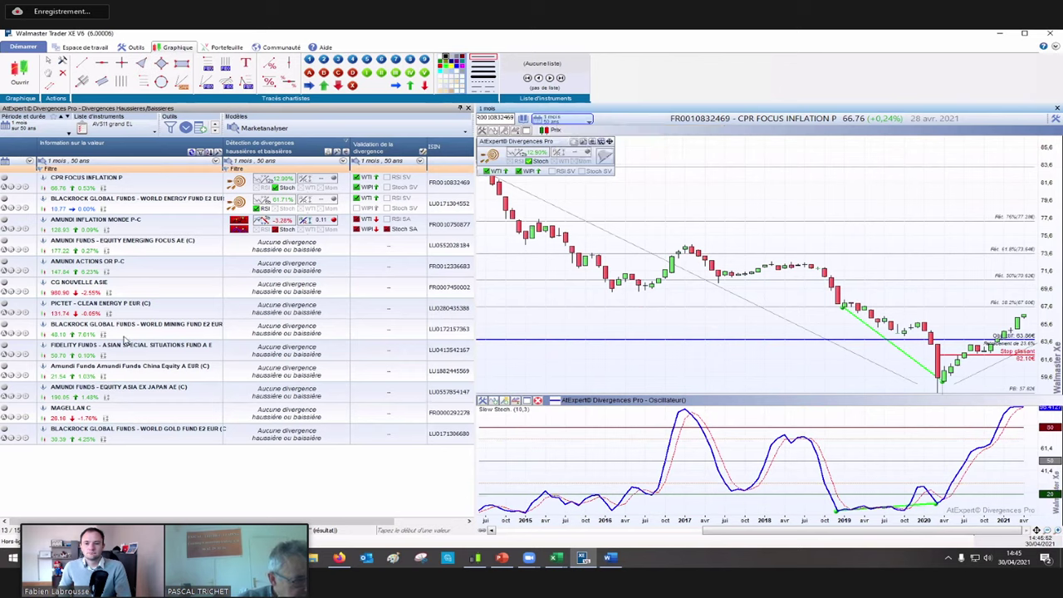
Step: Examine the monthly stochastic divergence of CPR FOCUS INFLATION P around 2019–2020, including its price target and retracement levels
click(121, 185)
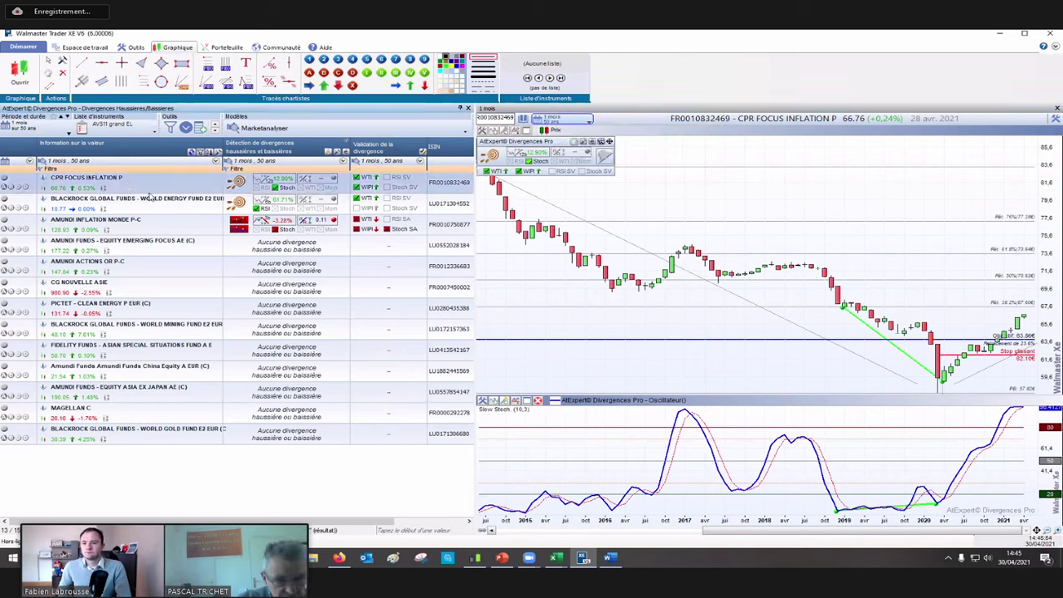
drag(763, 218, 677, 194)
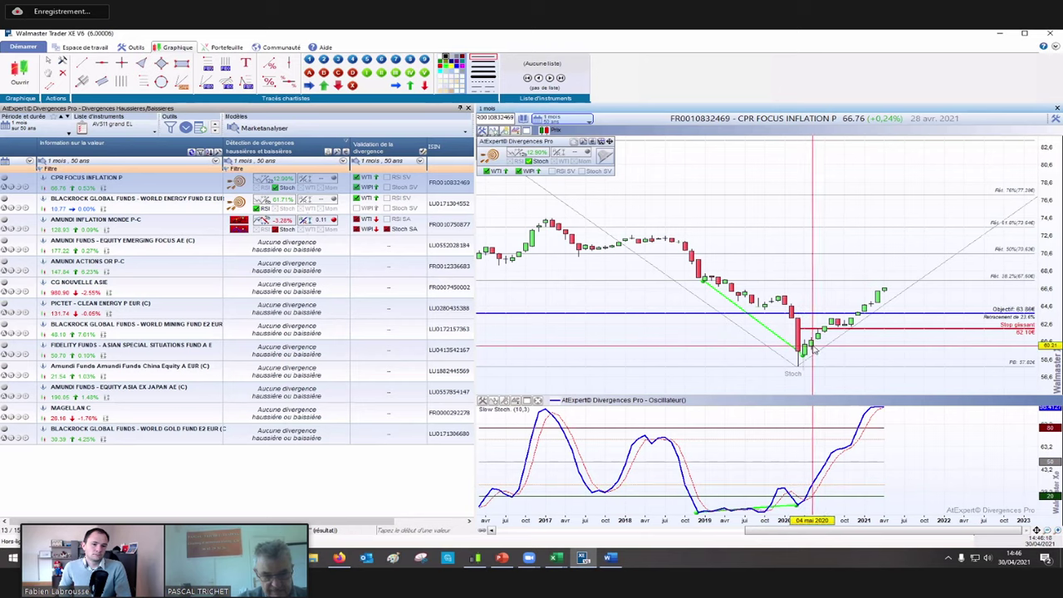
mouse_move(814, 349)
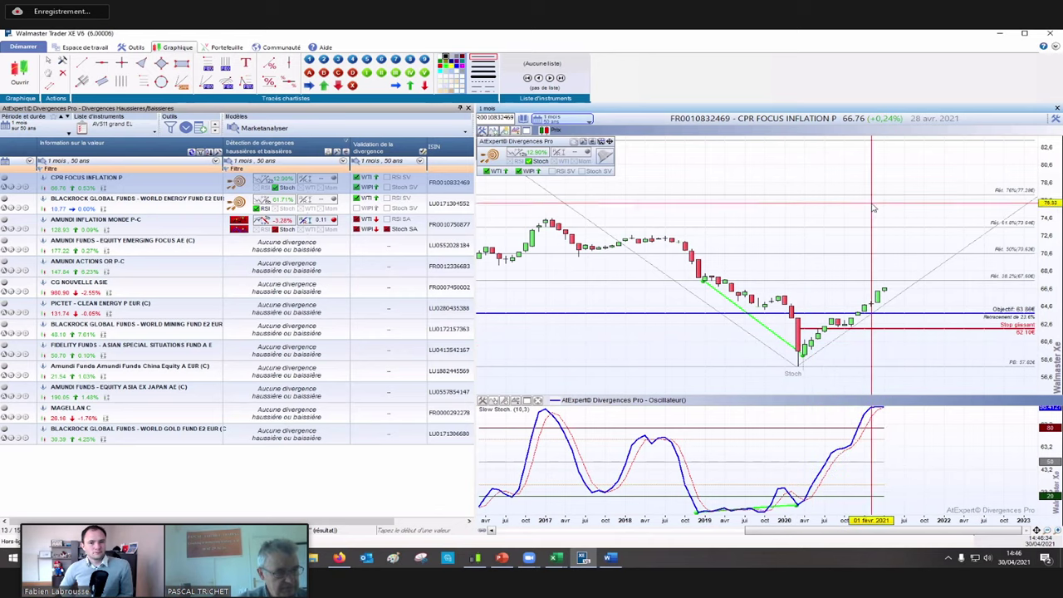
click(1000, 38)
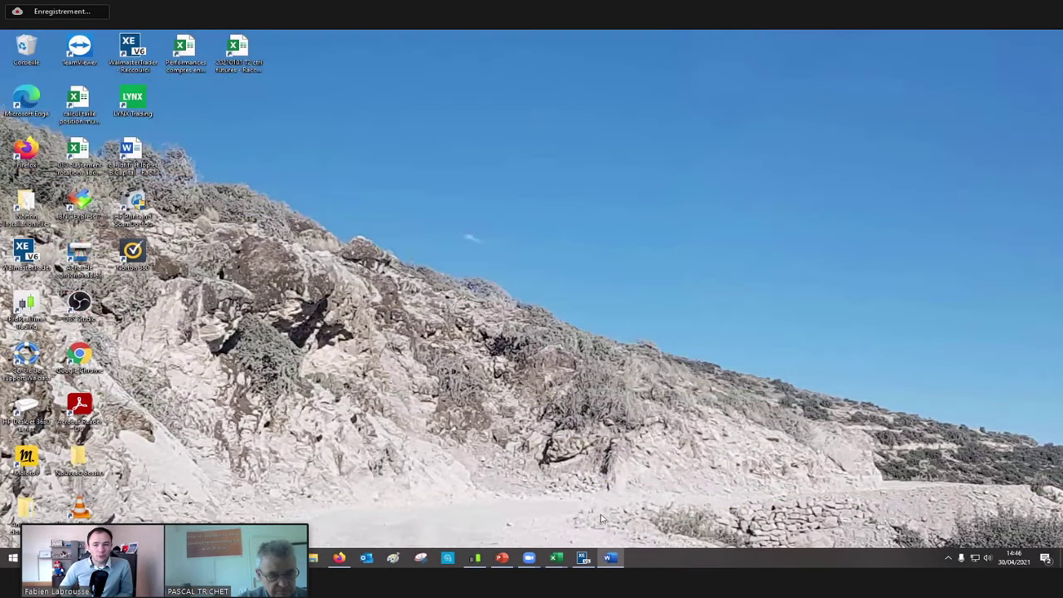
click(583, 558)
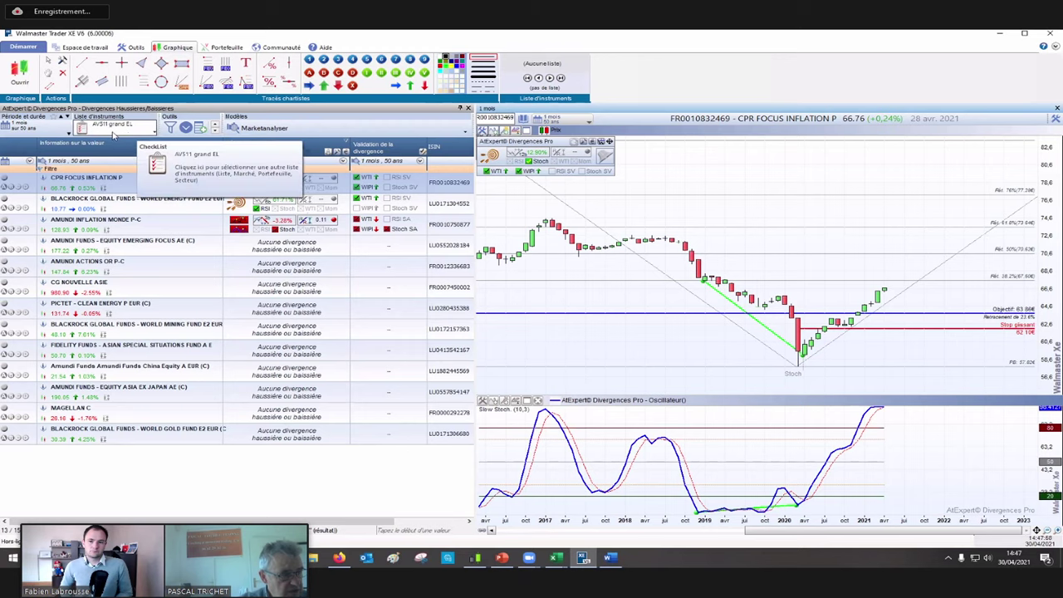
Step: Load the personal list "B MY Forex" in the divergence table
click(114, 135)
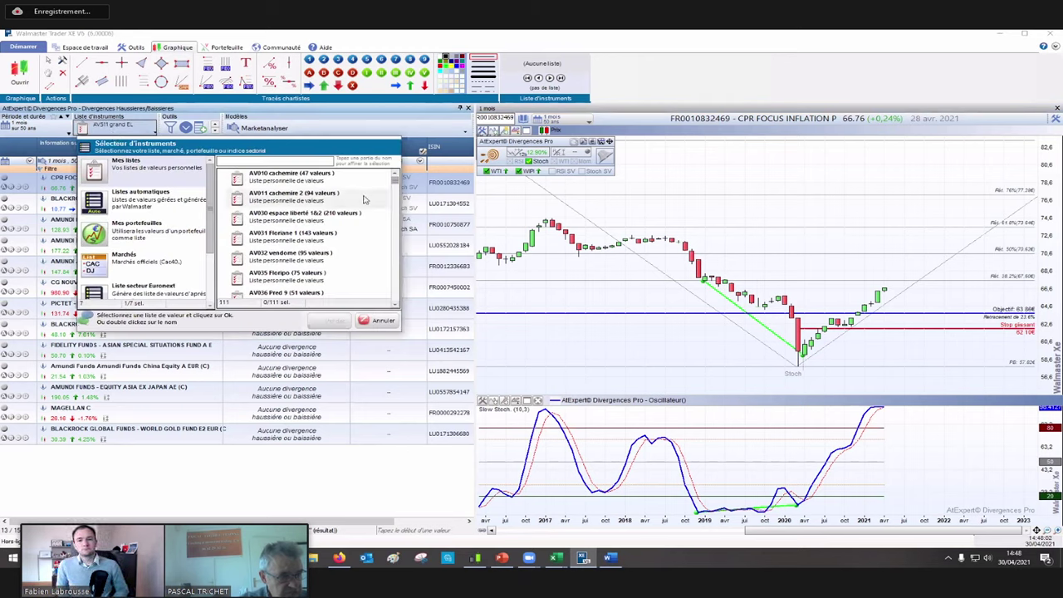
drag(397, 185, 394, 232)
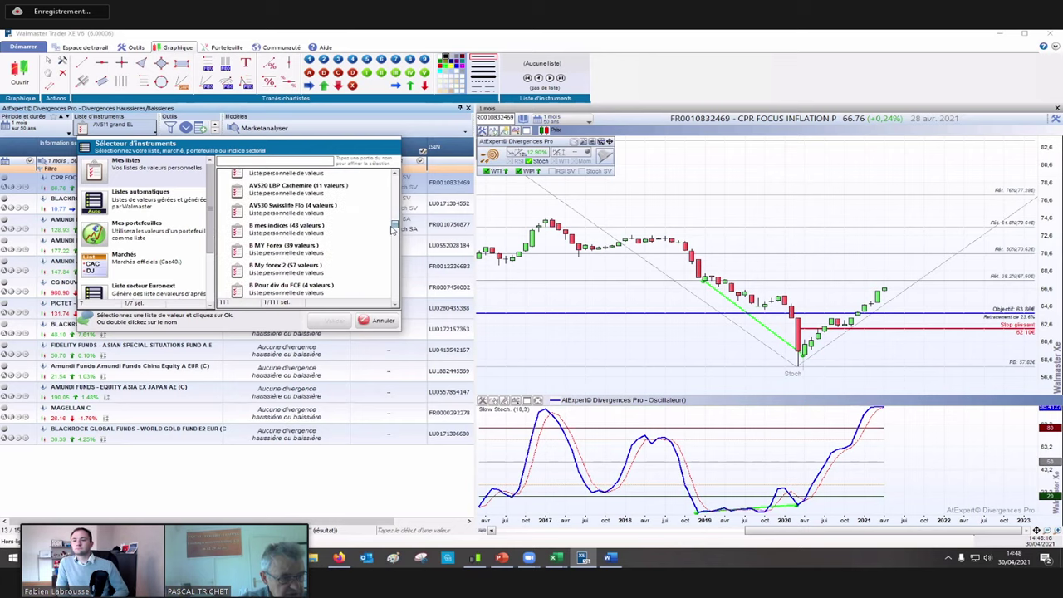
click(320, 249)
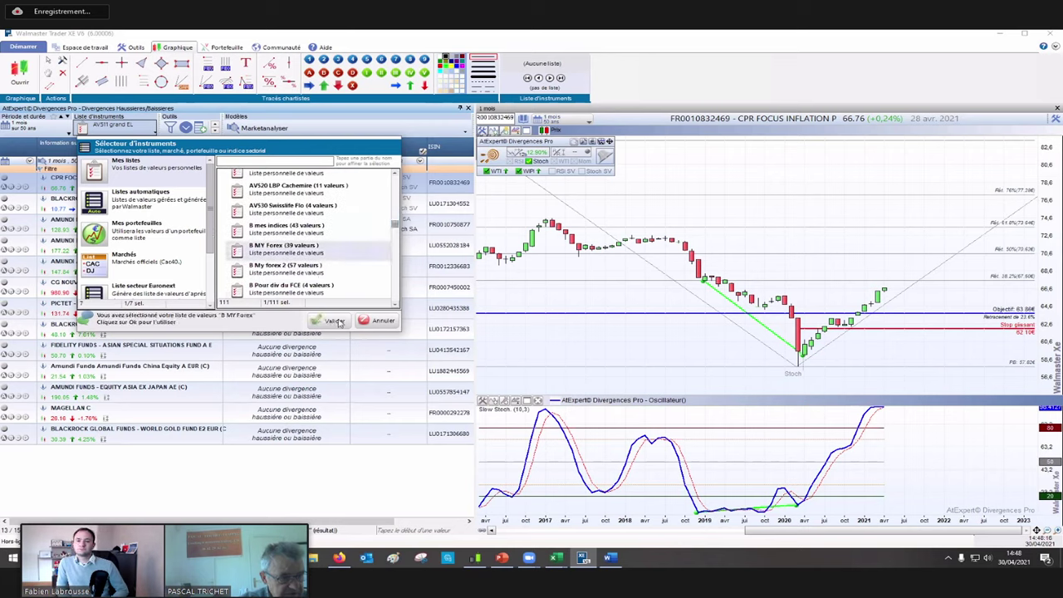
click(337, 323)
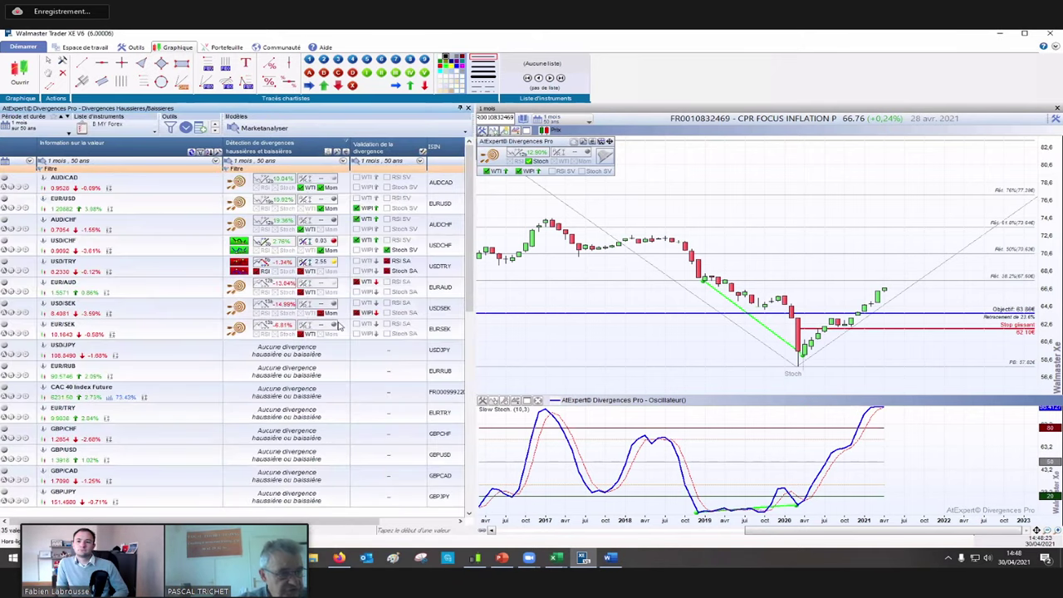
Step: Examine the monthly divergences of USD/CHF, USD/TRY and AUD/CAD, checking the WTI and Momentum signals on AUD/CAD
click(160, 251)
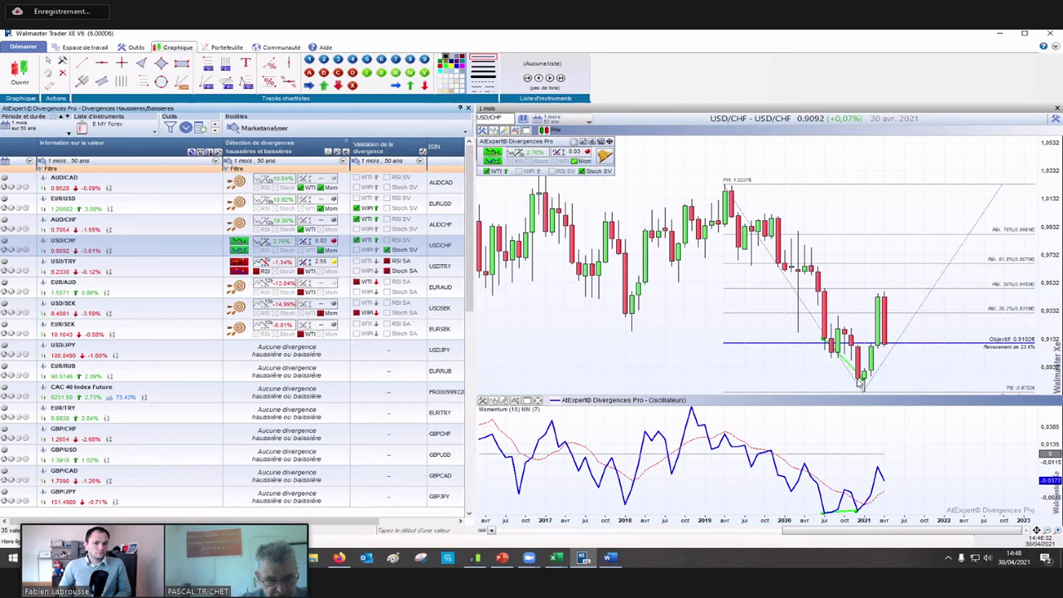
click(187, 271)
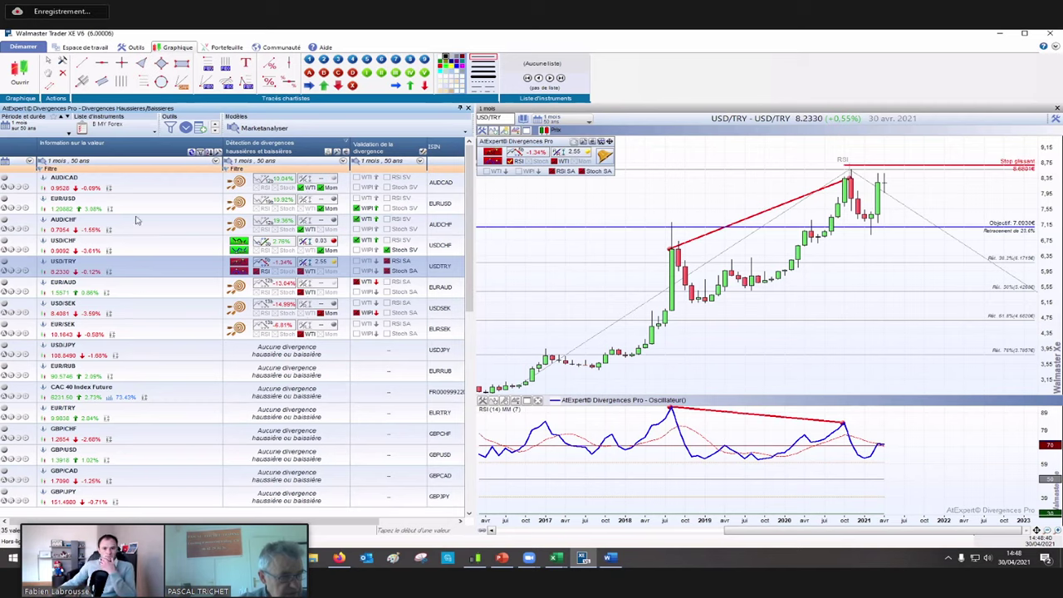
click(129, 190)
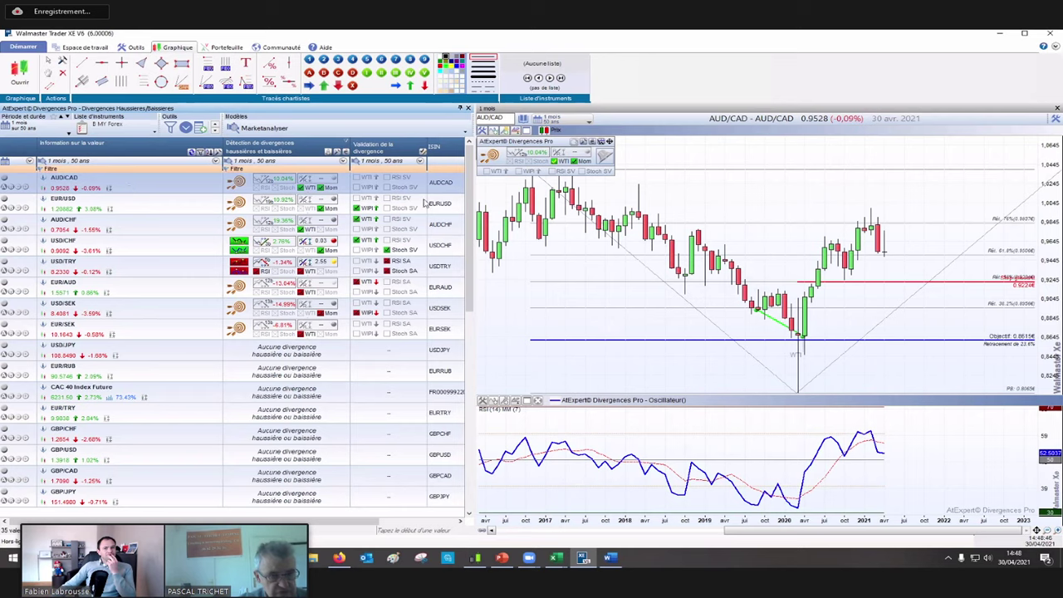
click(555, 166)
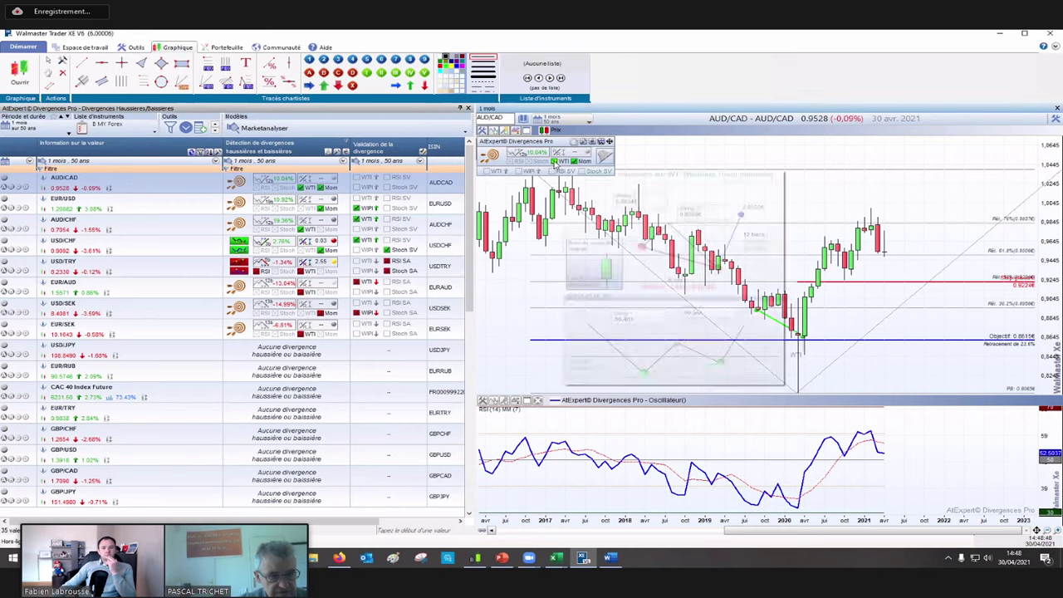
click(573, 162)
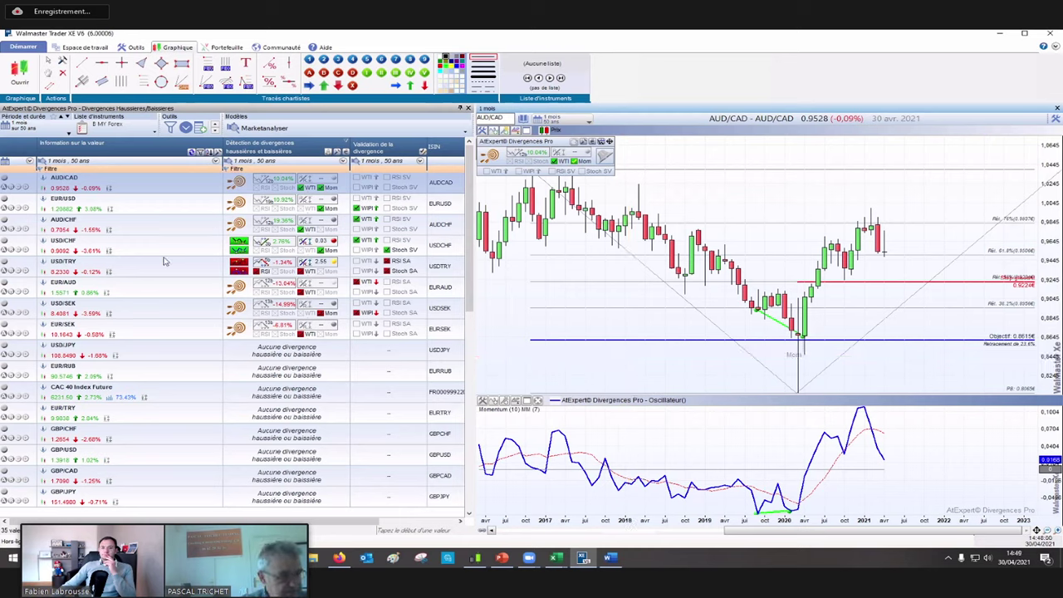
Step: Set the B MY Forex divergence list and the AUD/CAD chart to Unité Majeure (1 Semaine sur 5 ans)
click(59, 131)
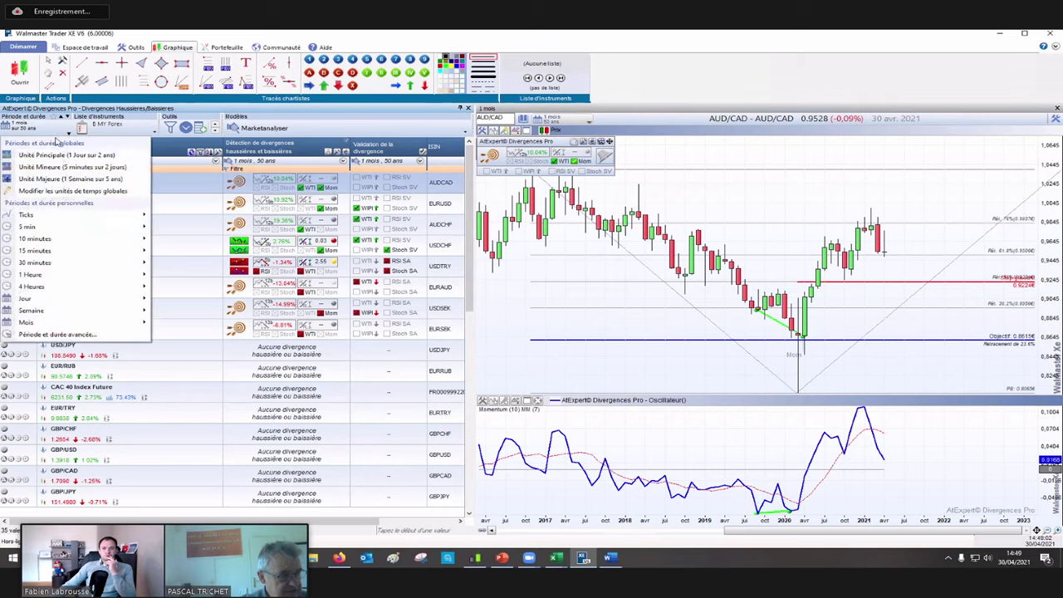
click(67, 179)
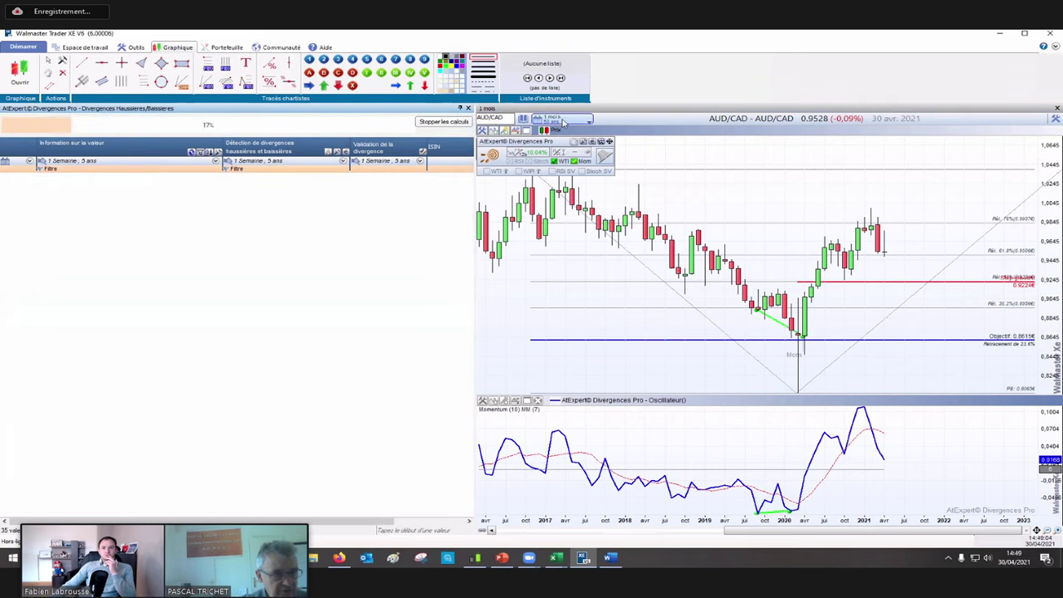
click(563, 121)
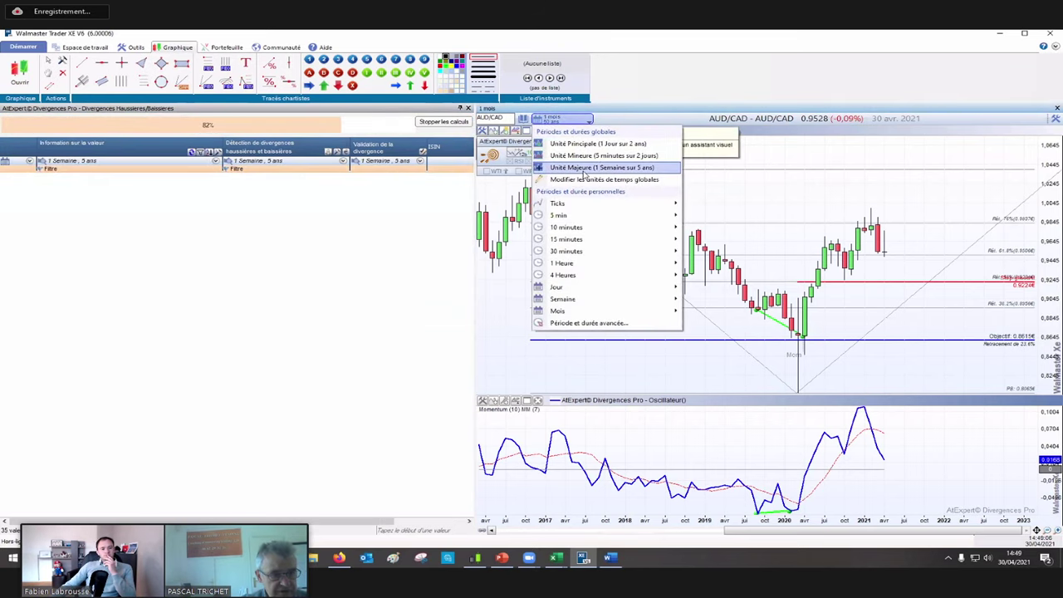
click(585, 168)
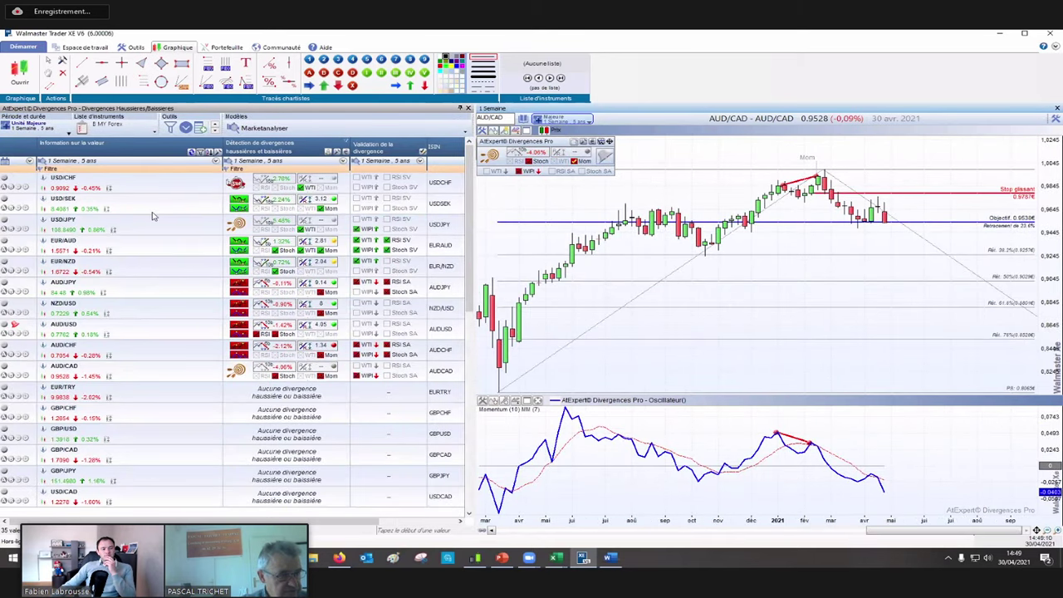
Step: Examine the weekly divergences of USD/CHF, USD/SEK and USD/JPY, and select the WTI signal on USD/JPY
click(141, 192)
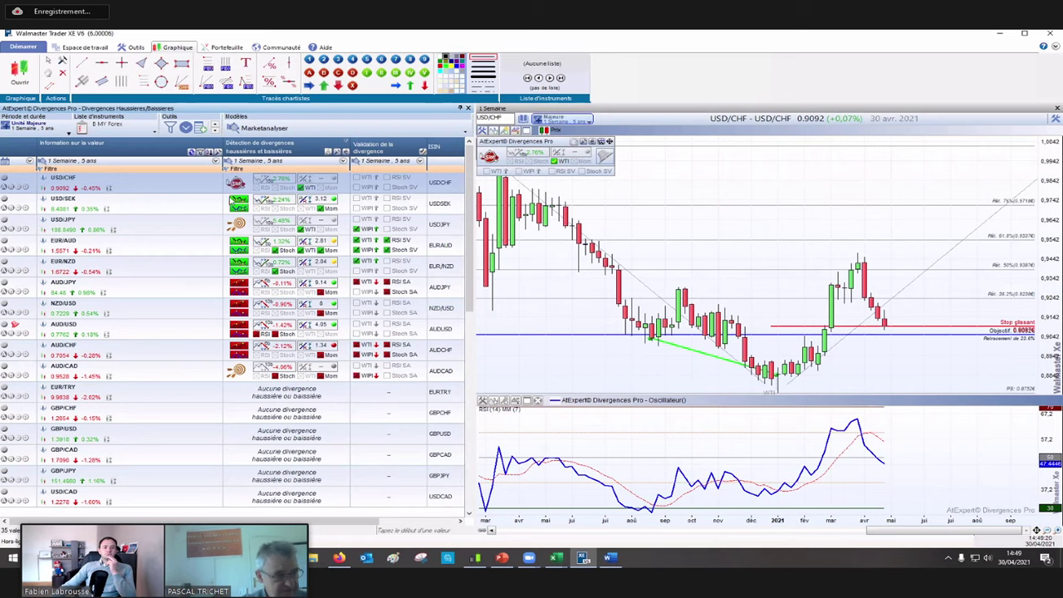
click(101, 205)
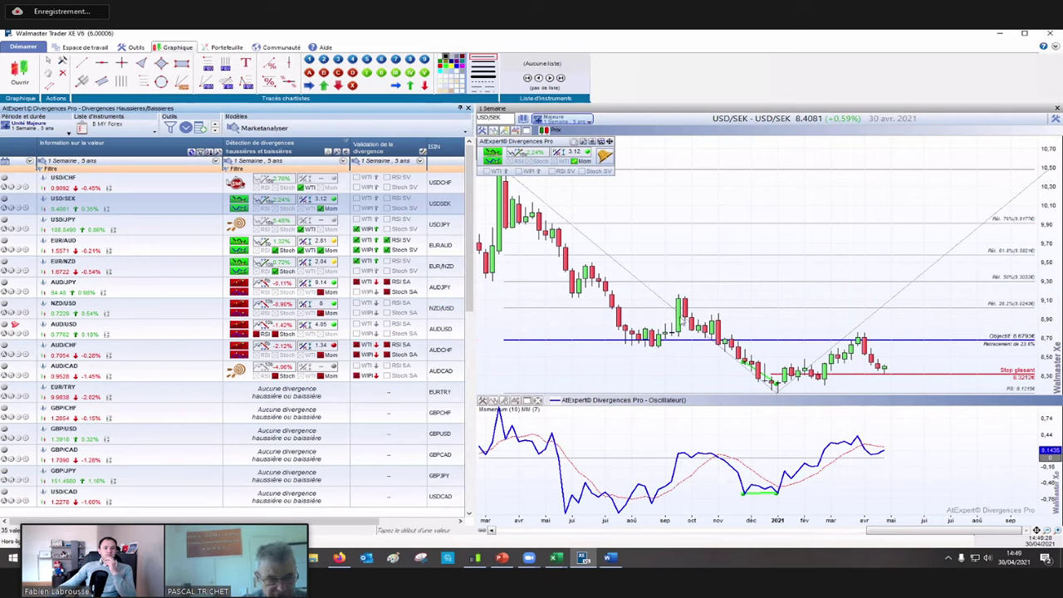
click(72, 220)
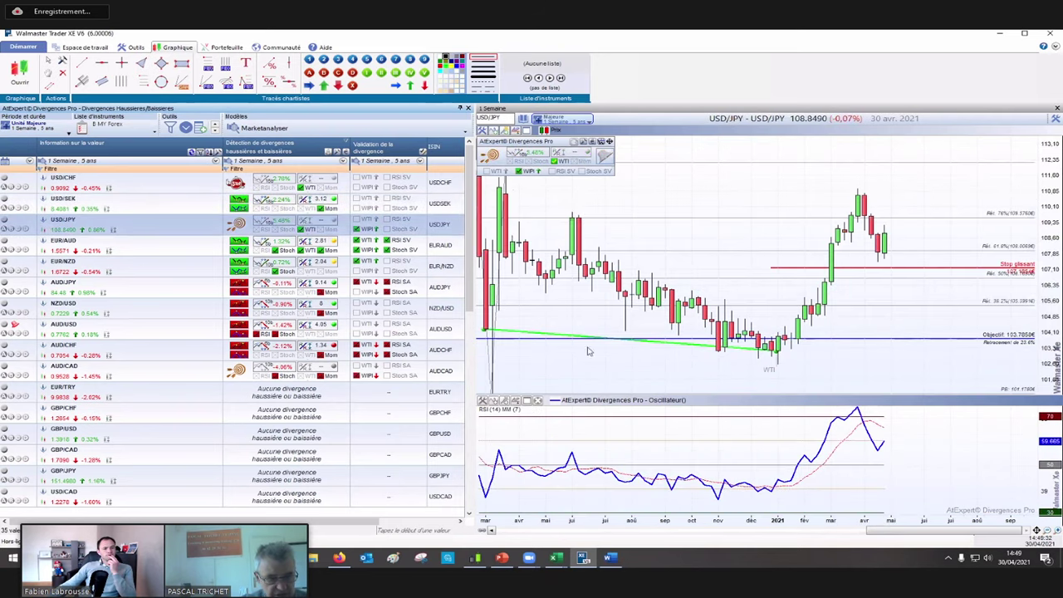
click(555, 164)
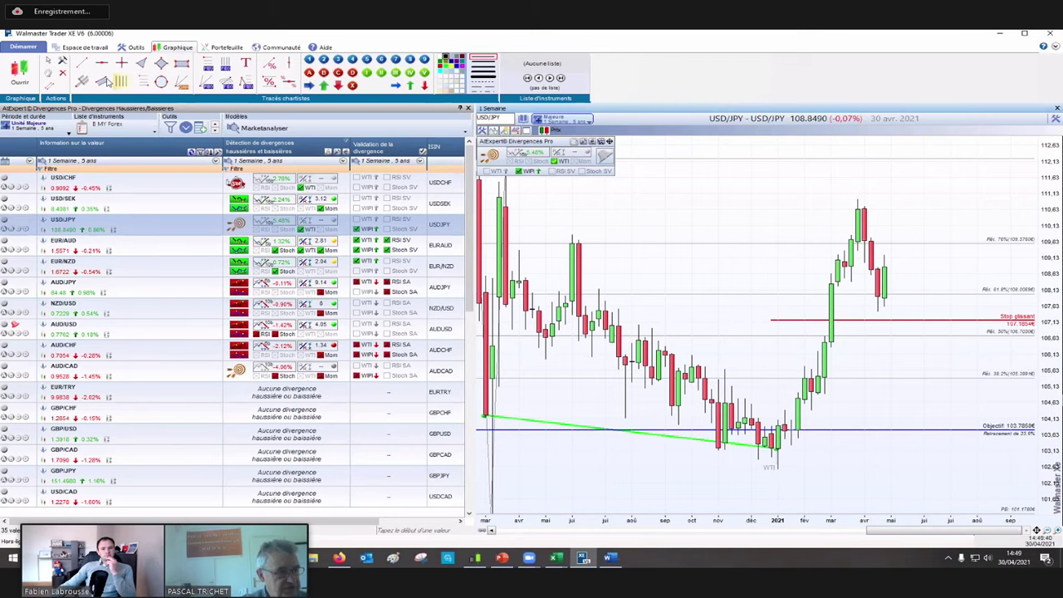
Step: Try to restore the missing oscillator pane by reopening the AtExpert Divergences Pro workspace
click(85, 47)
click(30, 75)
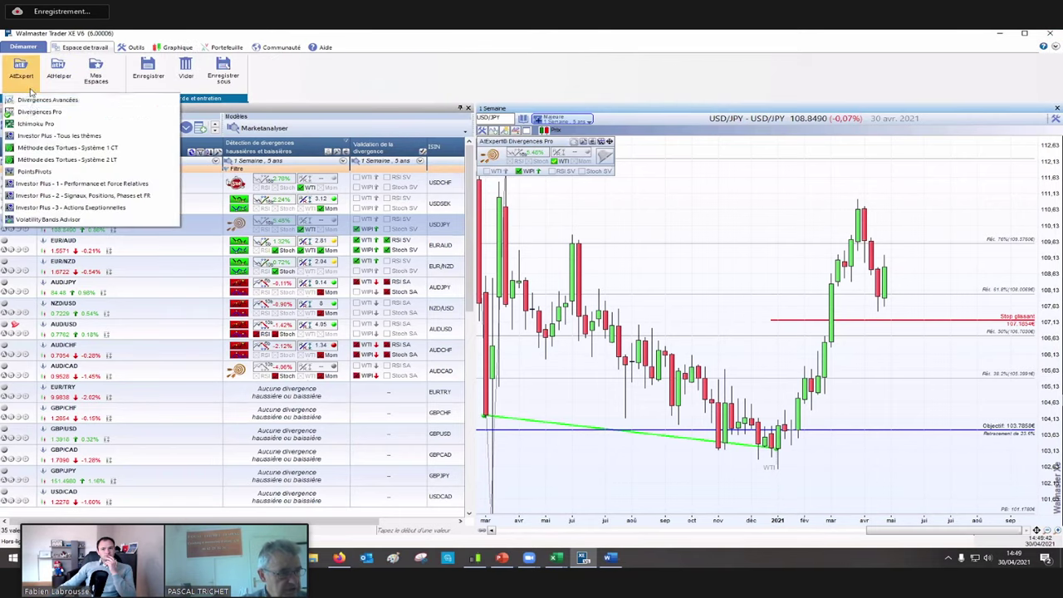
click(36, 116)
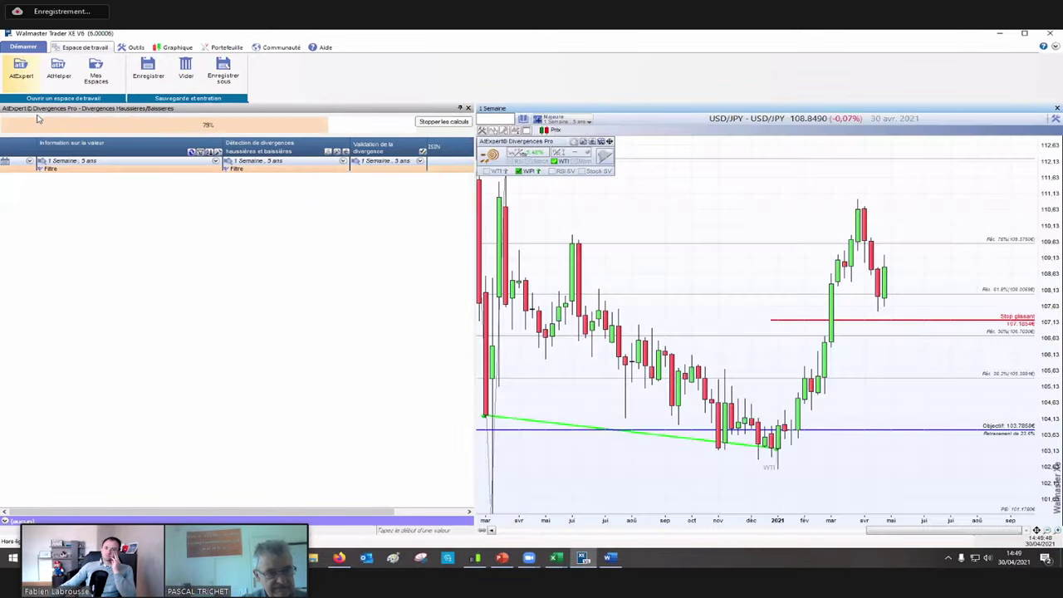
Step: Quit Walmaster Trader XE, confirm the exit, and restart it in offline mode
click(1050, 34)
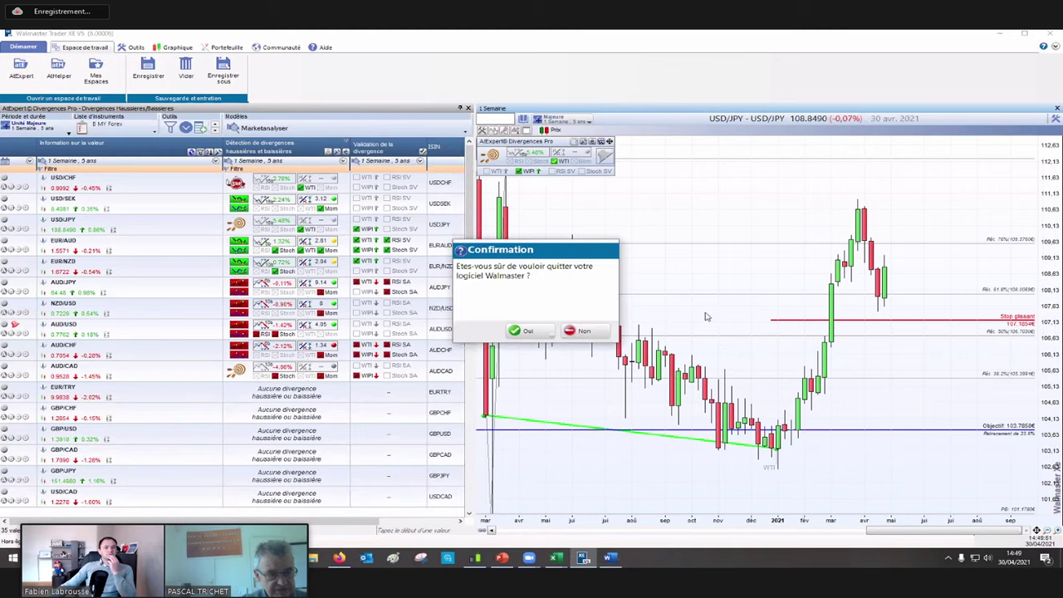
click(537, 333)
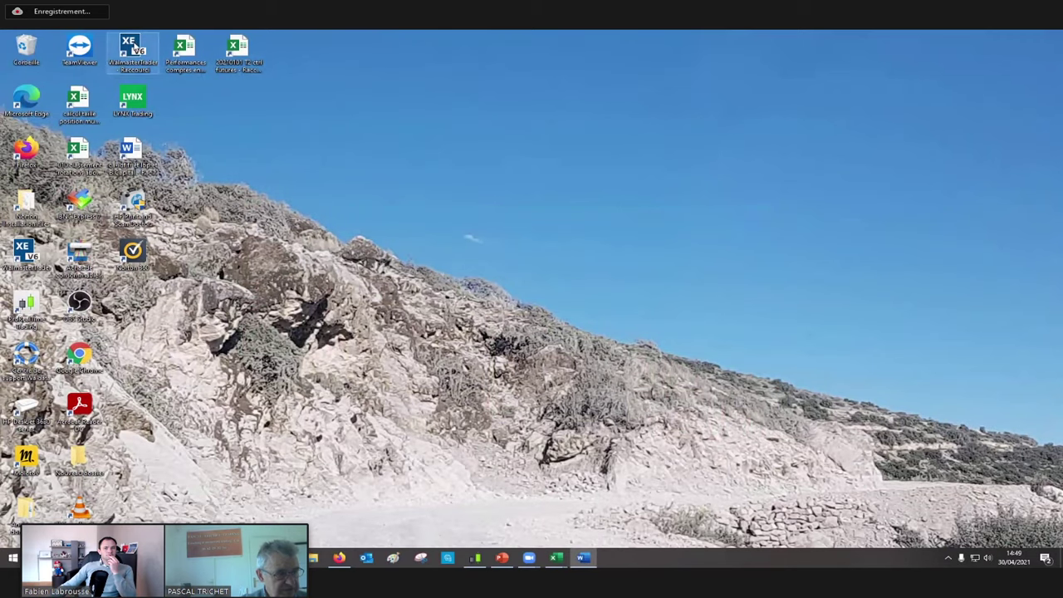
double_click(131, 47)
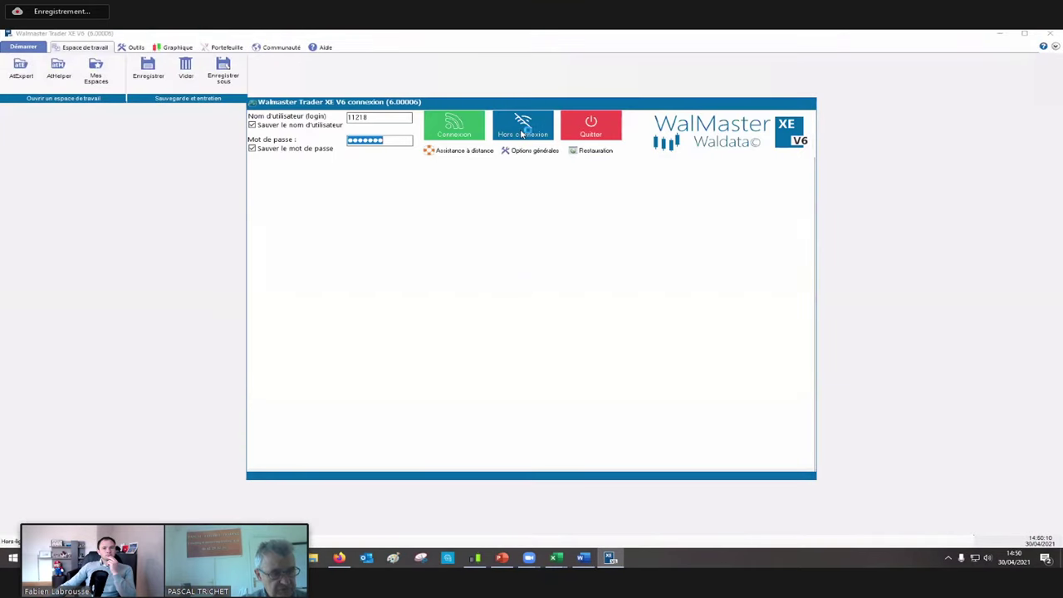
click(523, 134)
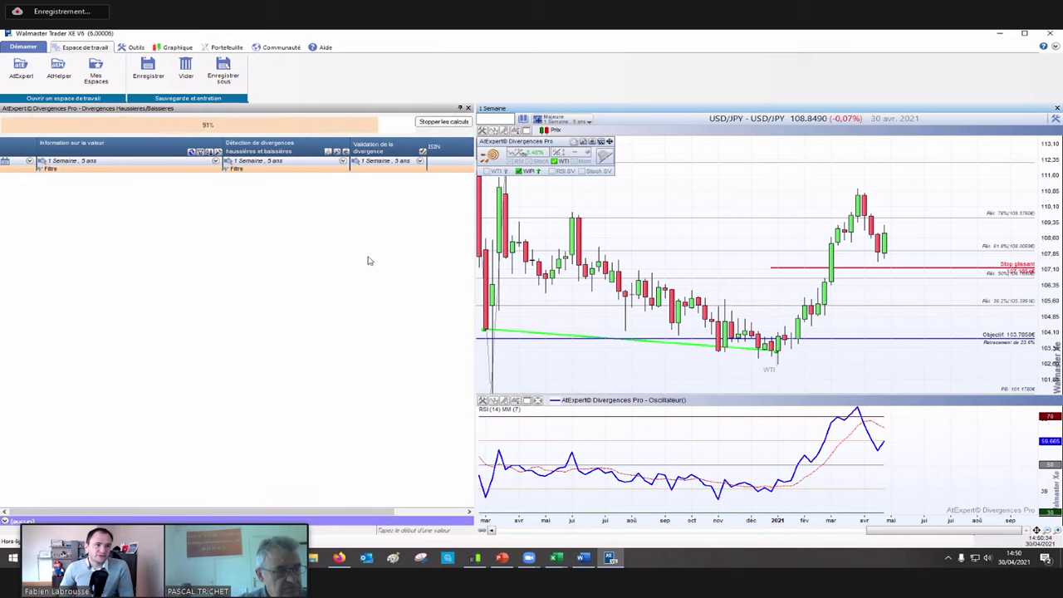
Step: Display EUR/AUD and rescale its price axis to examine the weekly bullish divergence of early 2021
click(196, 254)
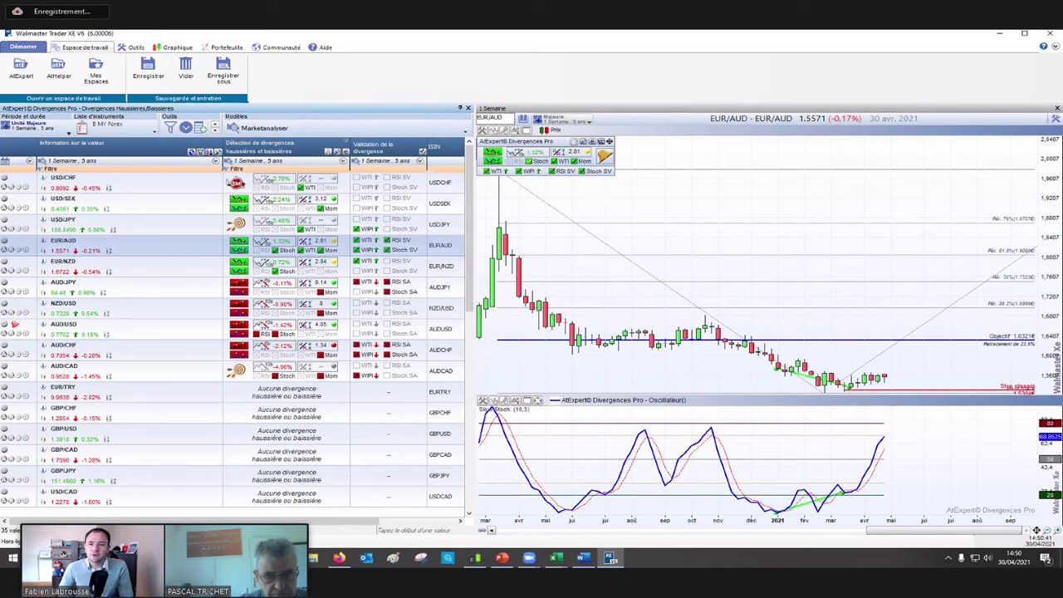
drag(1043, 242, 1057, 148)
drag(1045, 334, 1050, 324)
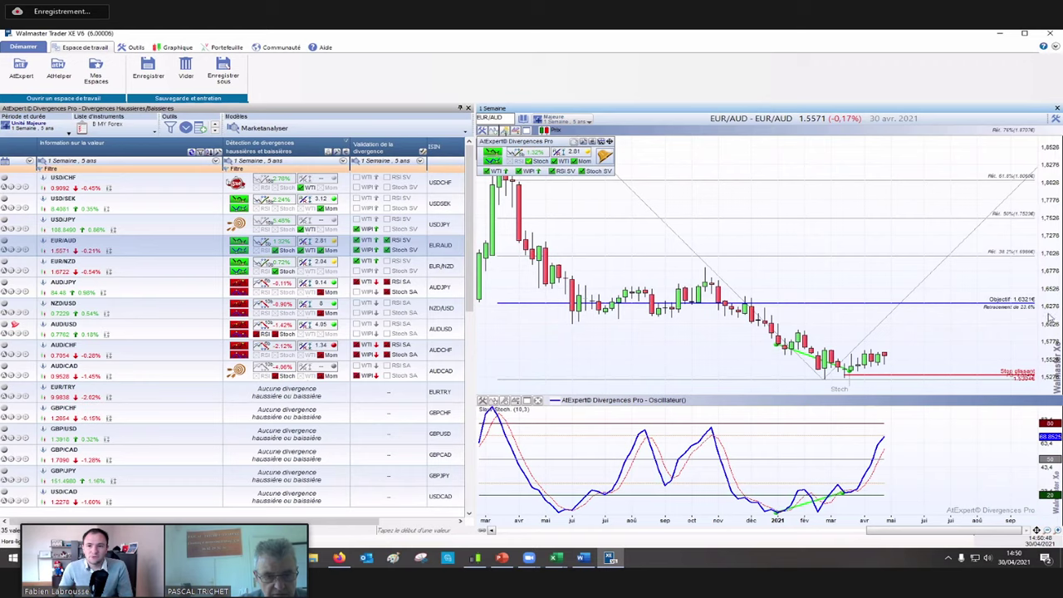
Step: Switch to Firefox and show the beginning of LYNX Broker's Masterclass archives page
click(1000, 33)
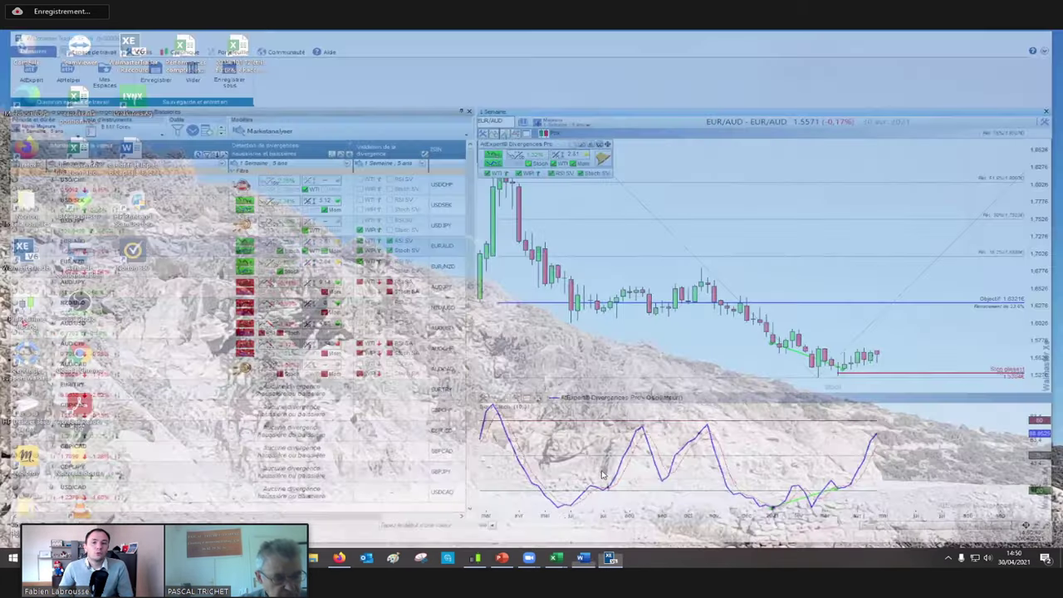
click(502, 557)
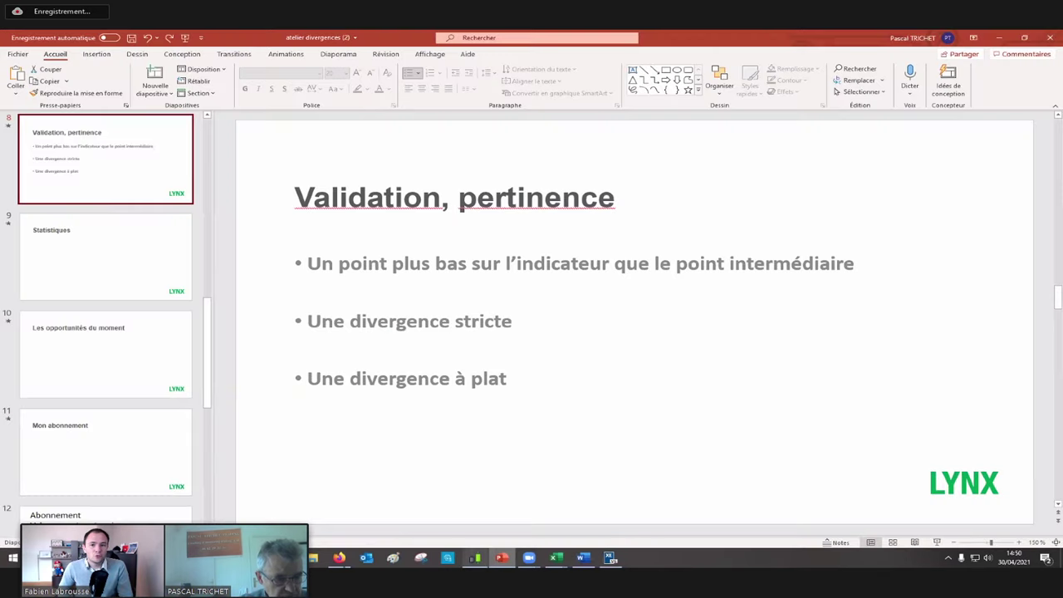
click(339, 557)
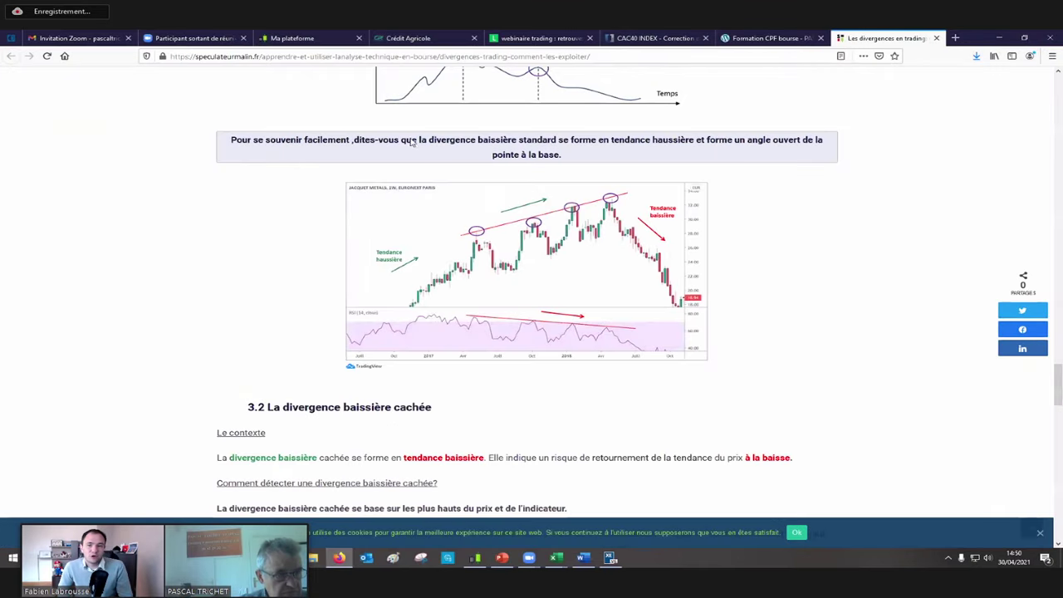
click(525, 38)
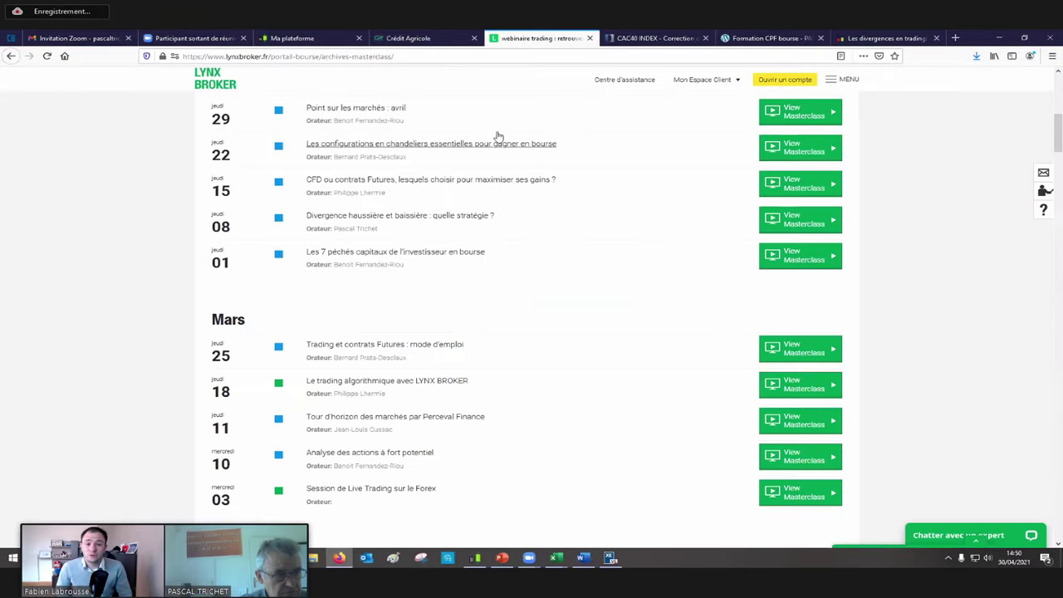
scroll(495, 139, up, 6)
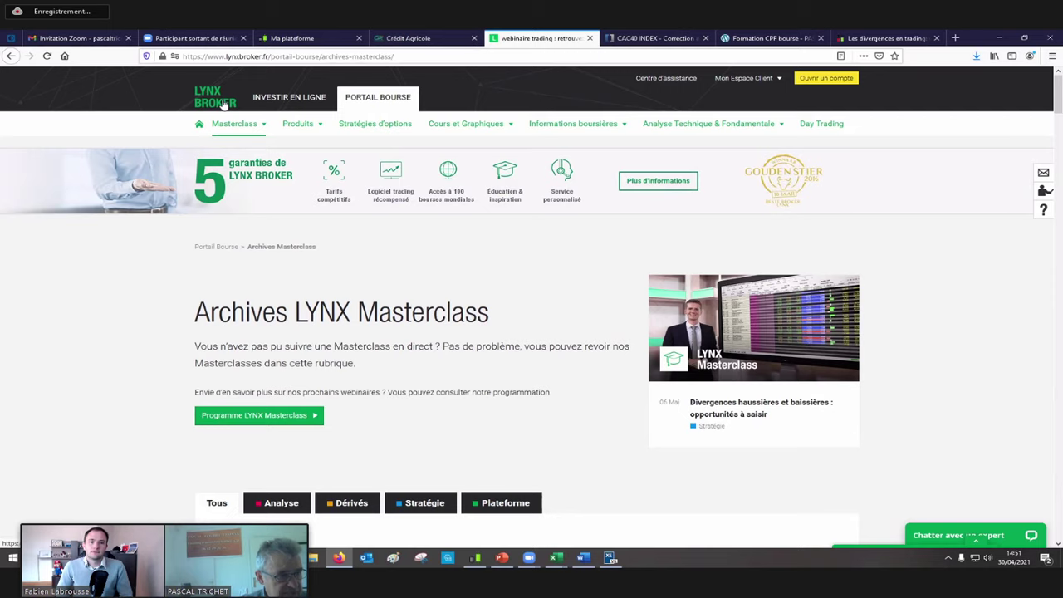
Step: Minimise the browser and the presentation, and switch back to Walmaster Trader XE
click(1001, 39)
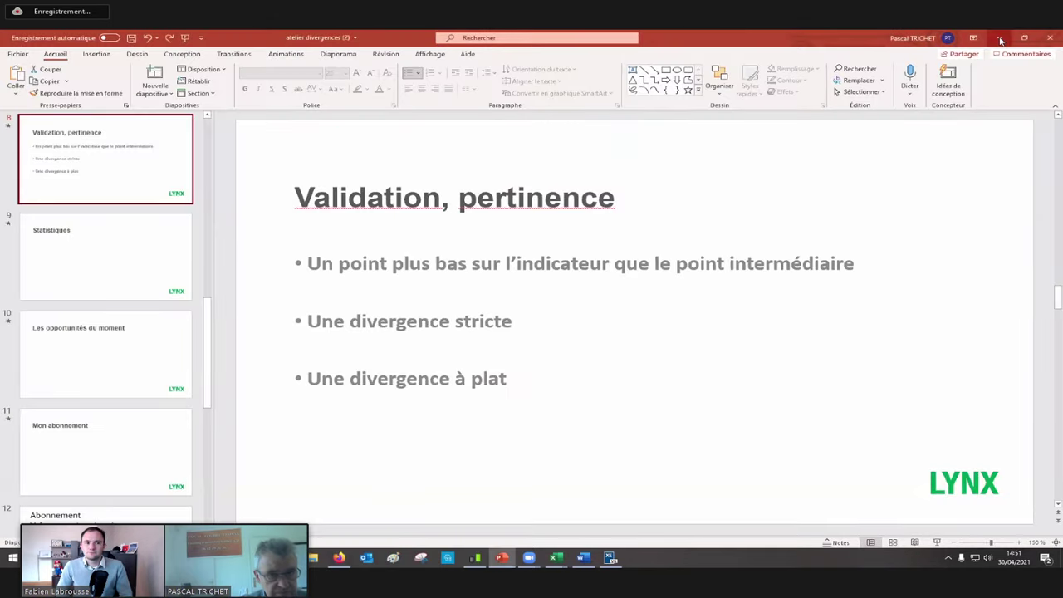
click(1001, 39)
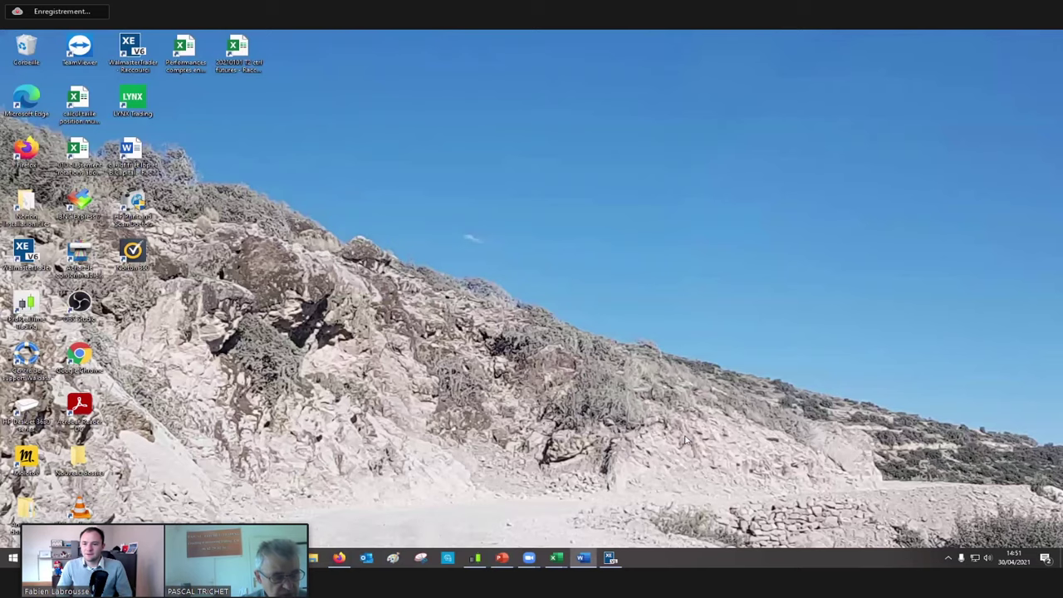
click(610, 559)
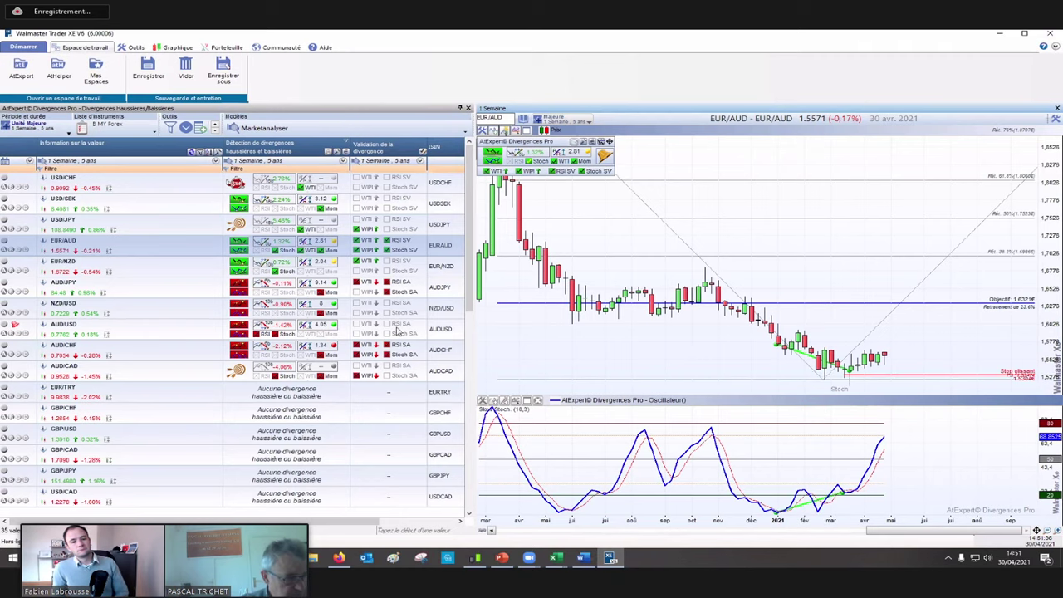
Step: Examine the weekly divergences of EUR/NZD, AUD/JPY, NZD/USD, AUD/USD and AUD/CHF, including the NZD/USD candle of 29 March 2021
click(126, 271)
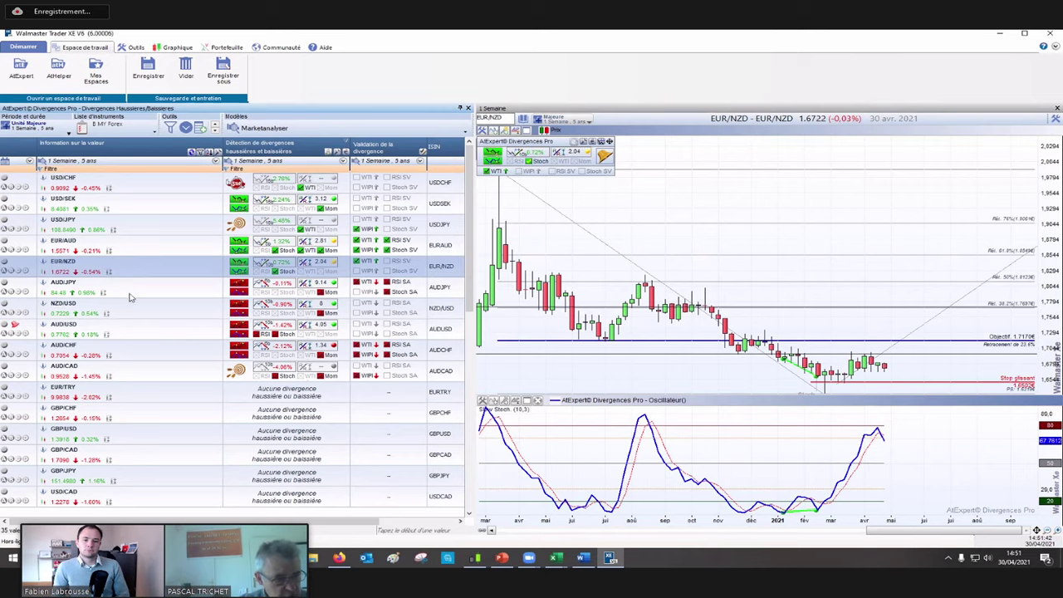
click(129, 294)
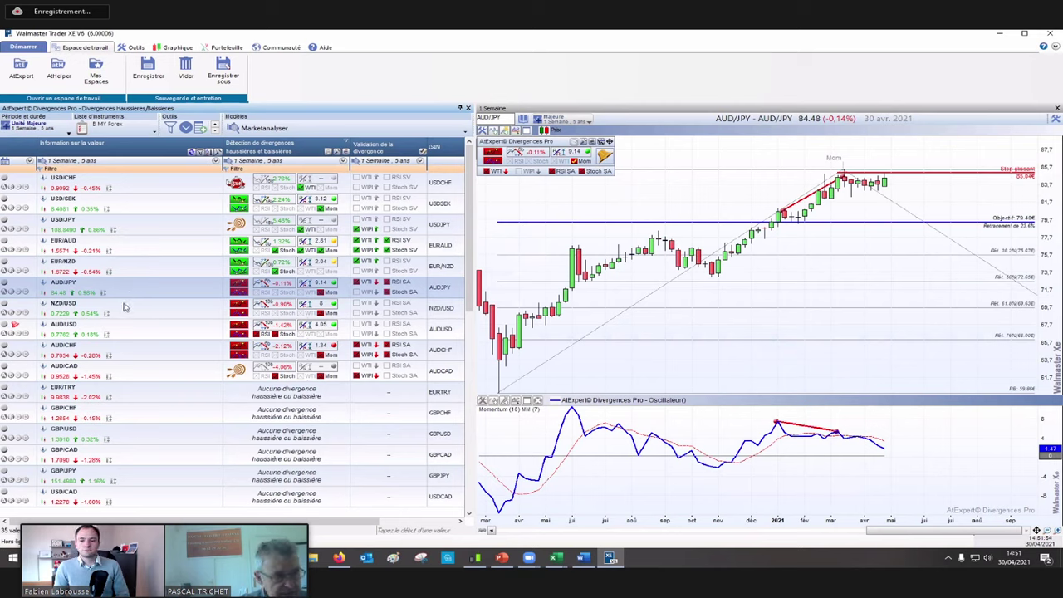
click(119, 314)
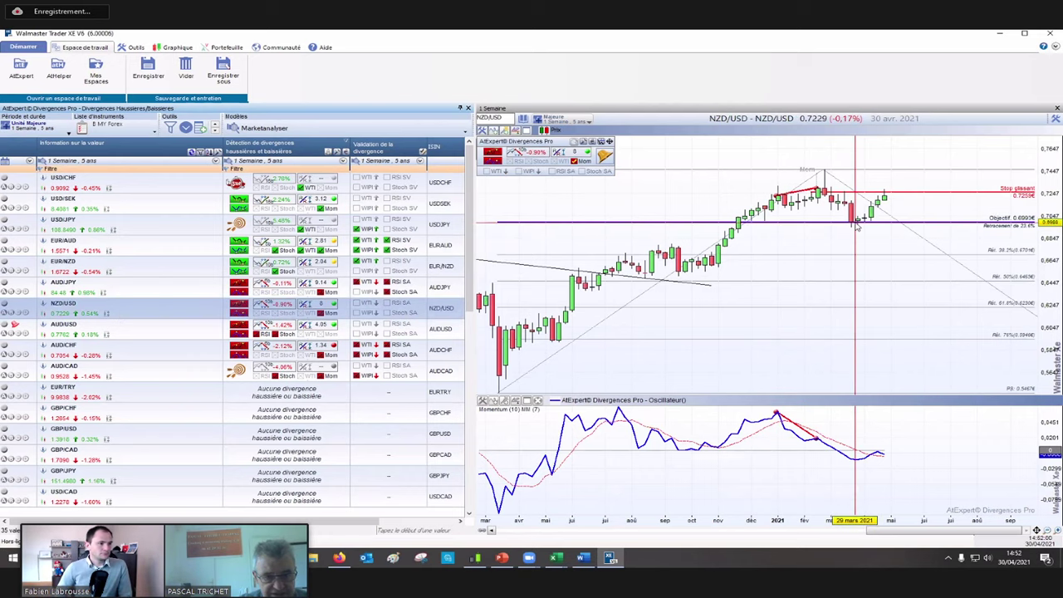
mouse_move(839, 230)
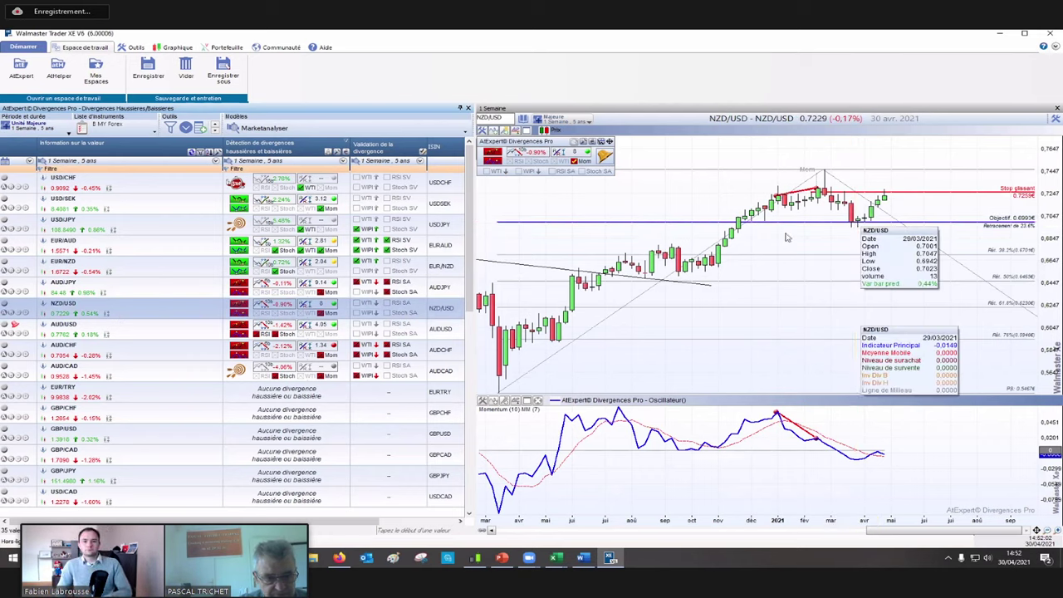
click(214, 334)
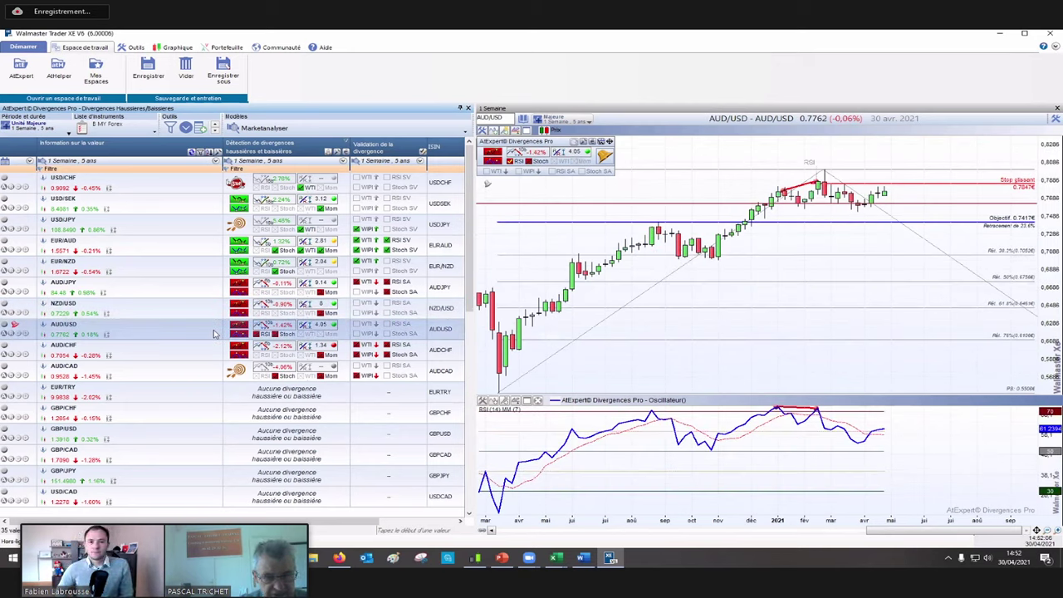
click(176, 359)
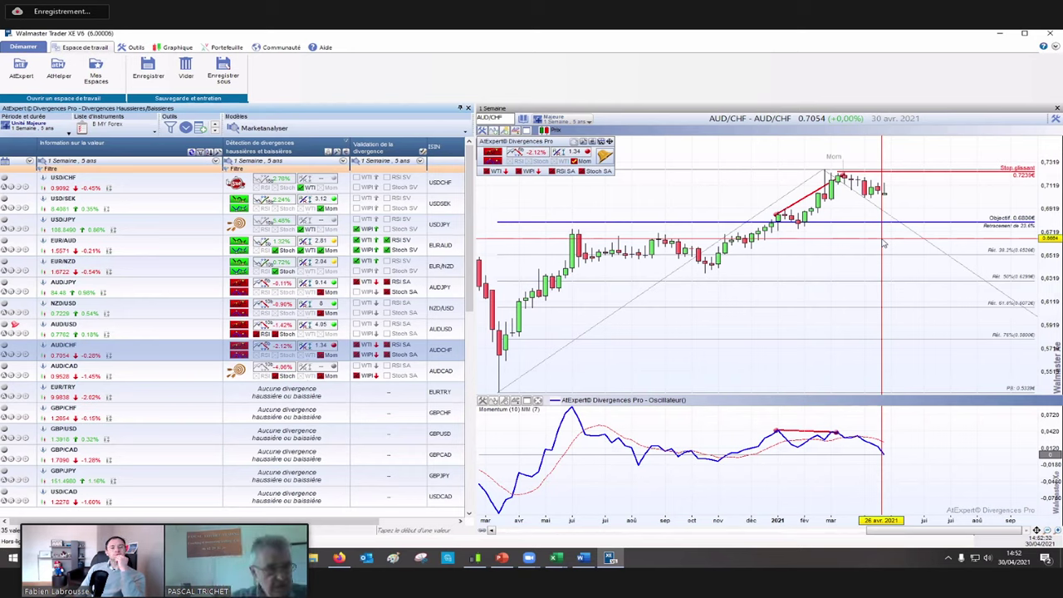
Step: Set both the forex divergence list and the chart to the main time unit of 1 day over 2 years
click(66, 130)
click(80, 155)
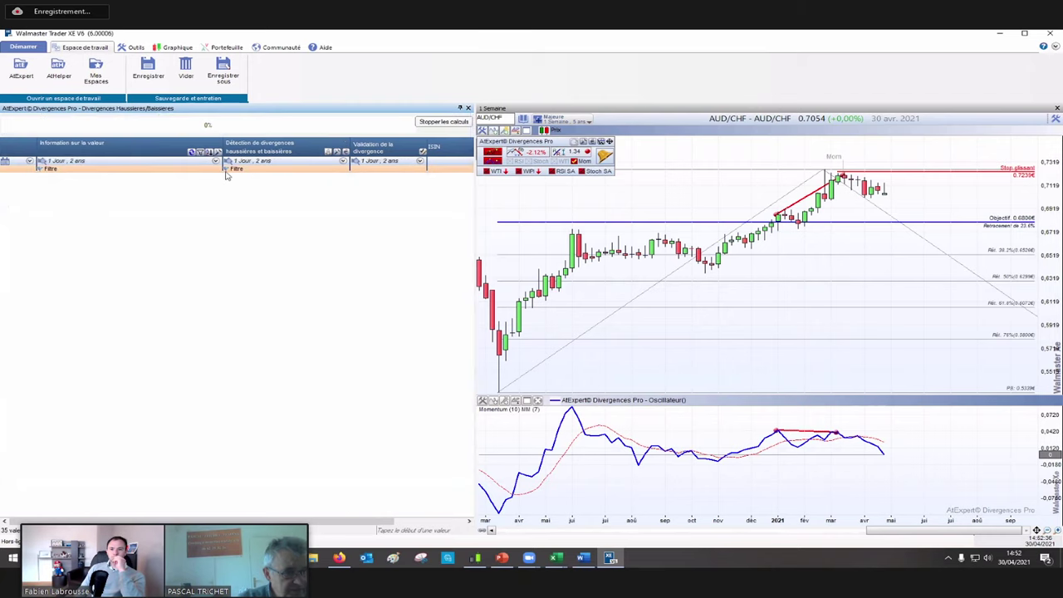
click(562, 120)
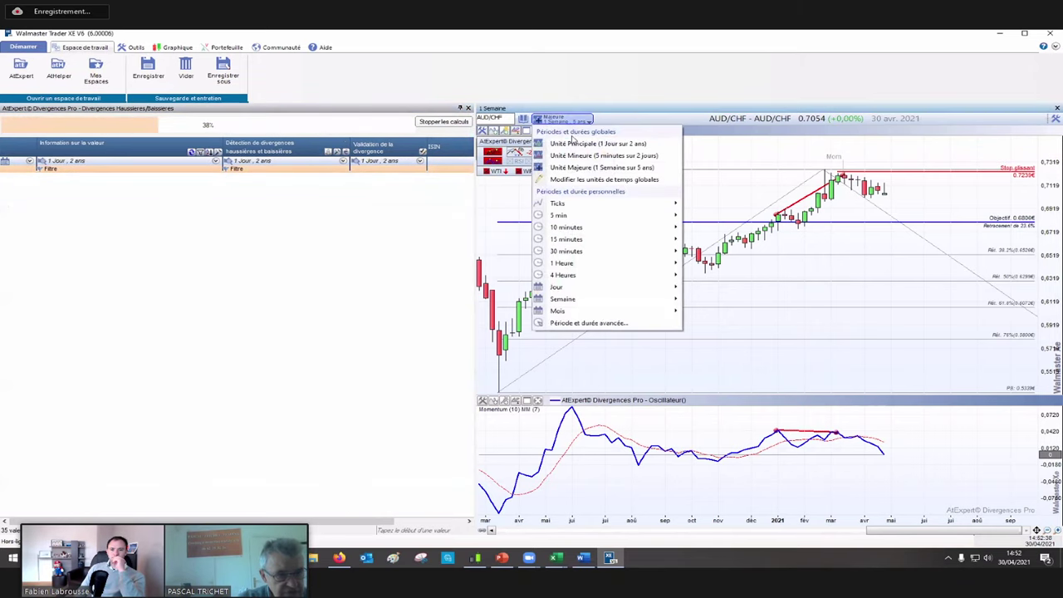
click(574, 146)
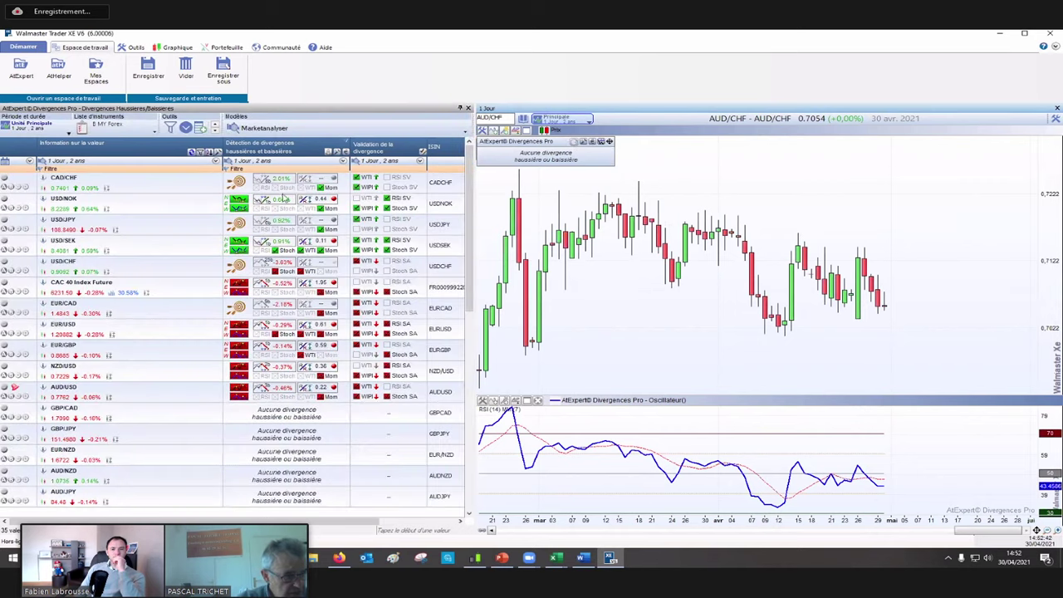
Step: Examine the daily bullish divergences of CAD/CHF, USD/NOK, USD/JPY and USD/SEK
click(181, 187)
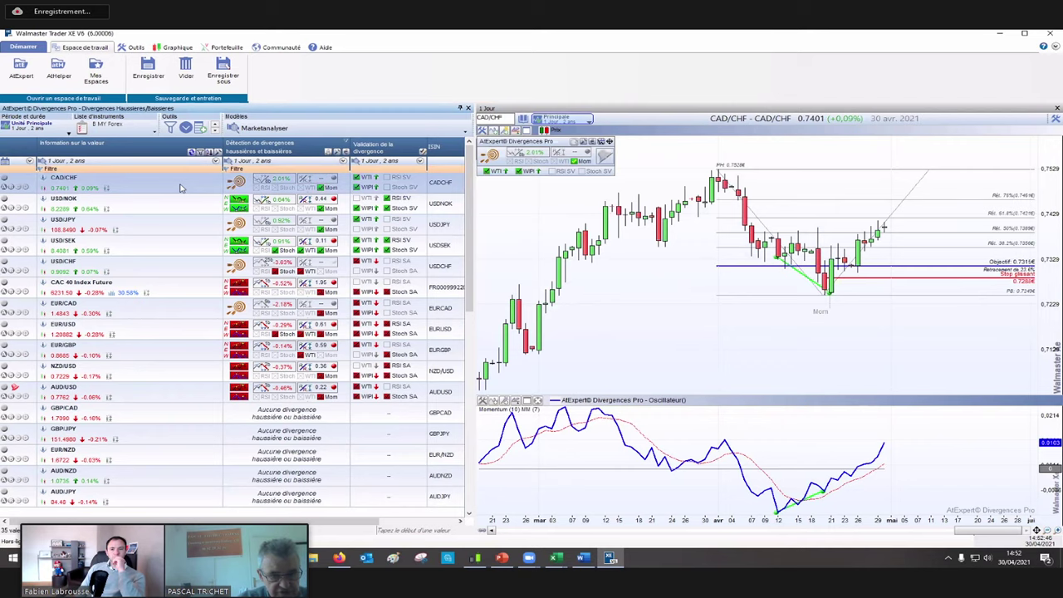
key(Down)
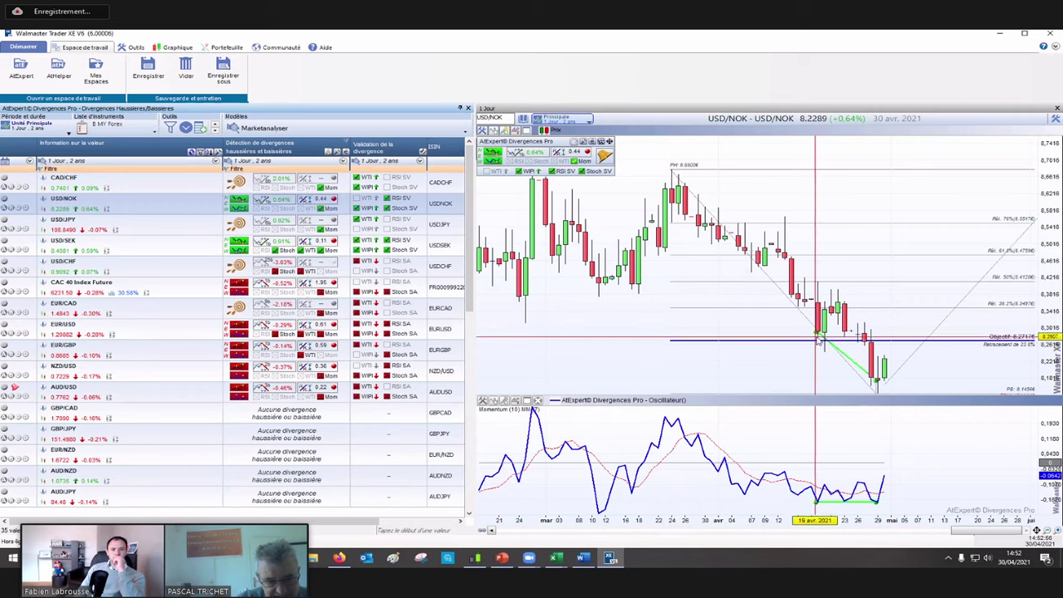
mouse_move(819, 342)
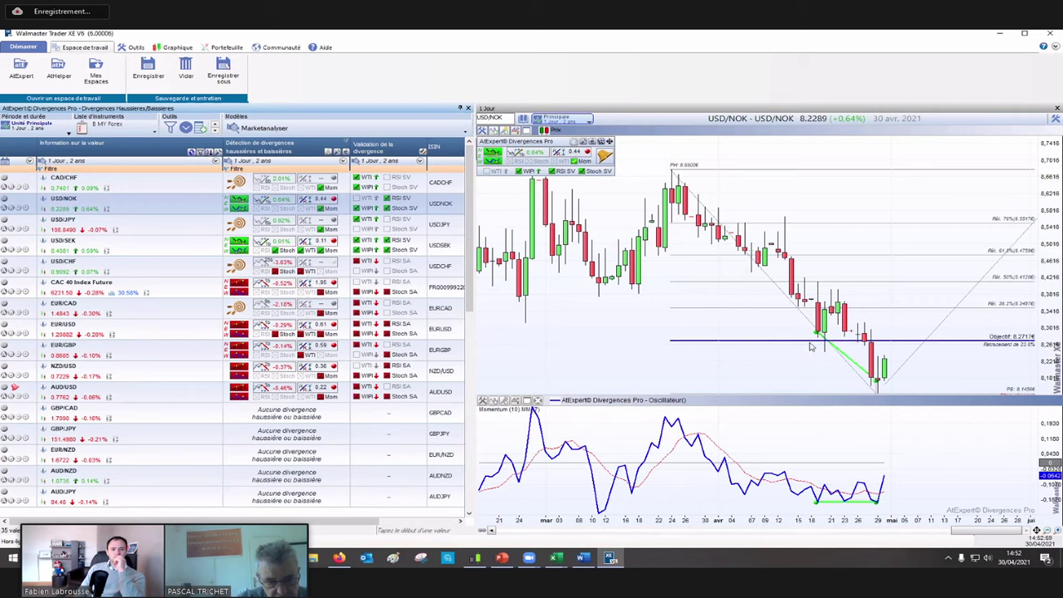
click(172, 232)
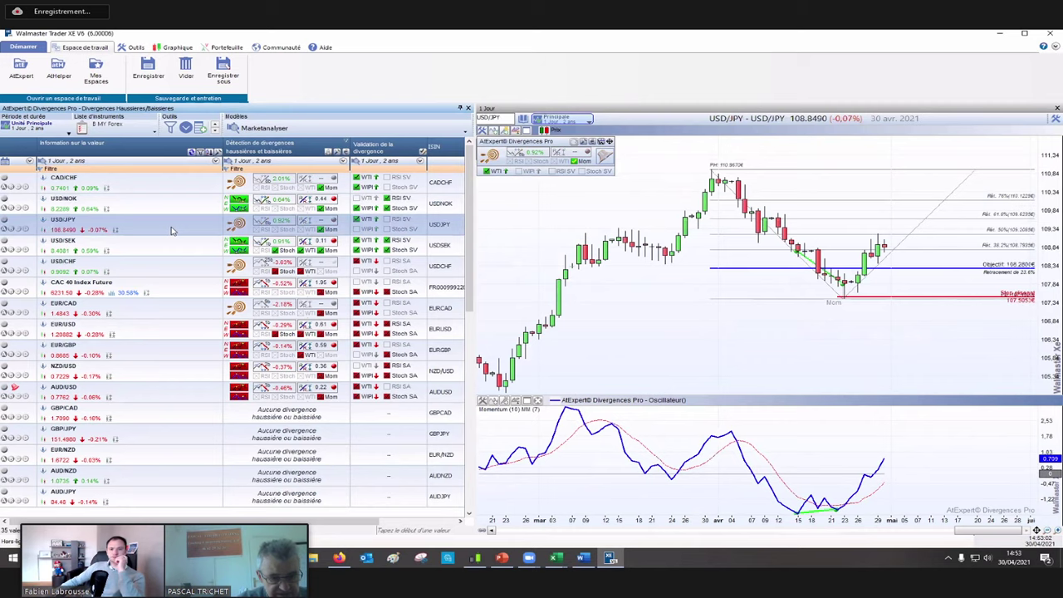
key(Down)
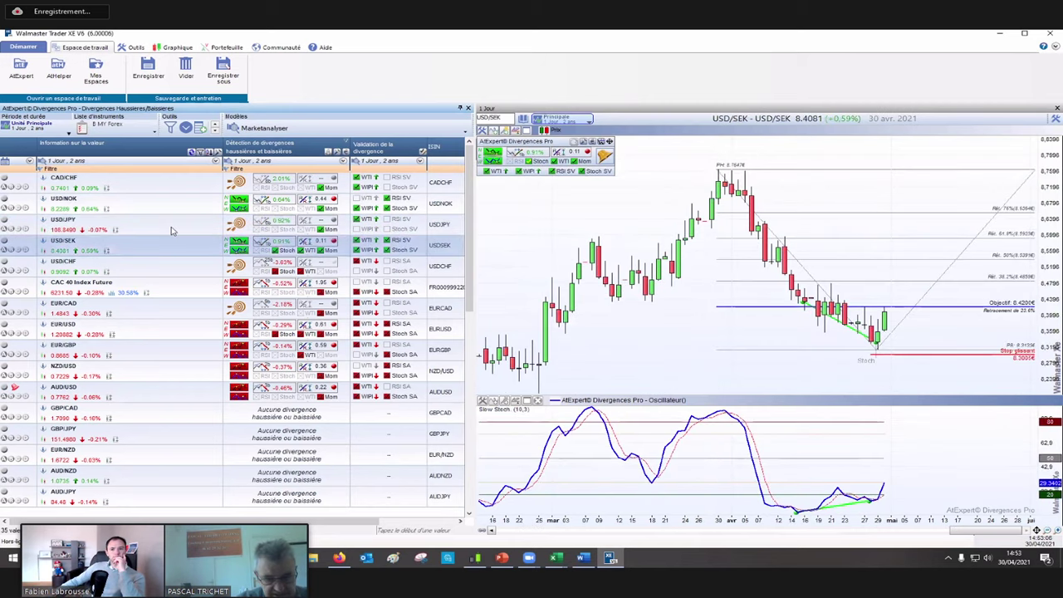
Step: Examine the daily bearish divergences of USD/CHF, the CAC 40 Index Future and EUR/USD
click(130, 276)
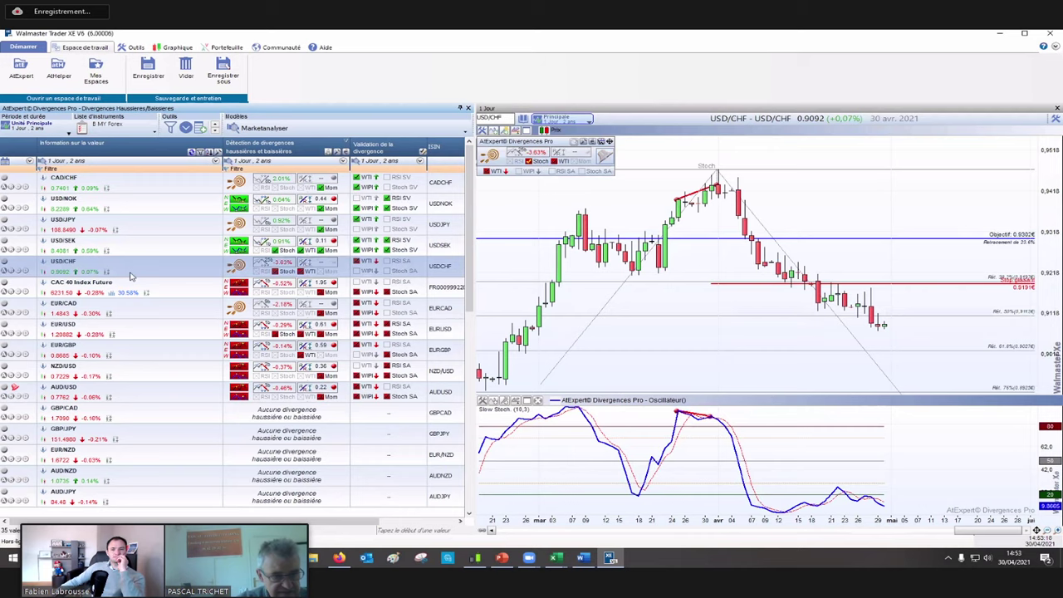
key(Down)
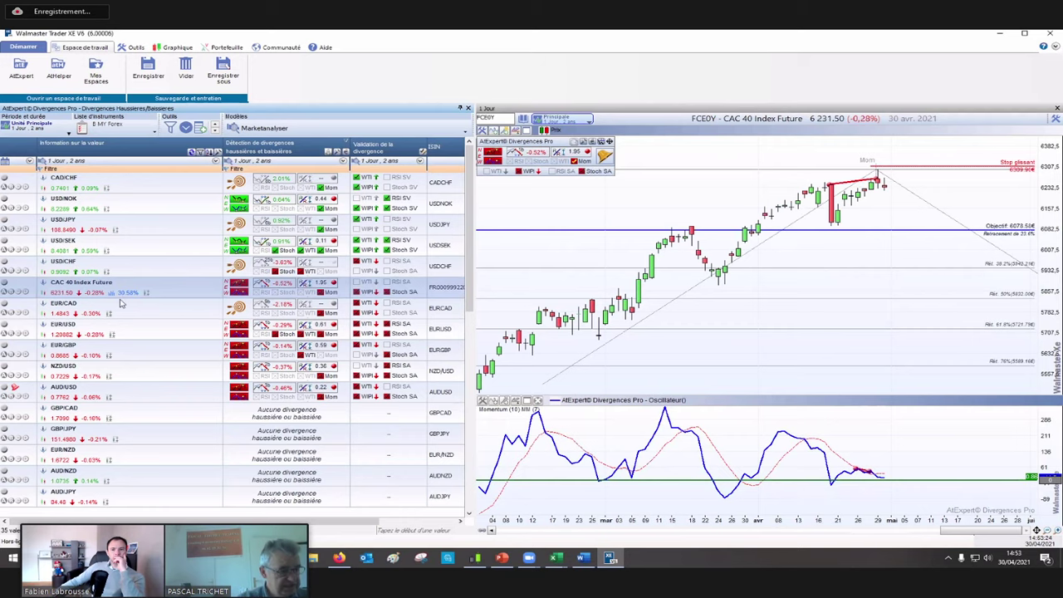
click(114, 337)
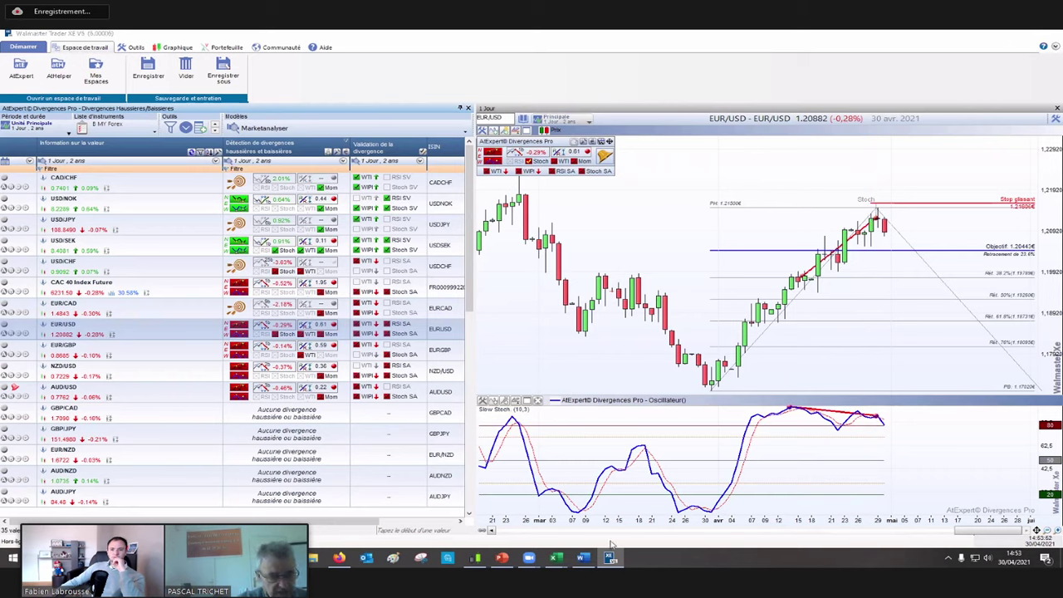
Step: Switch to ProRealTime and display the EUR/USD CFD on a 15-minute chart with a wider time range to review the open short position
click(1000, 34)
click(477, 560)
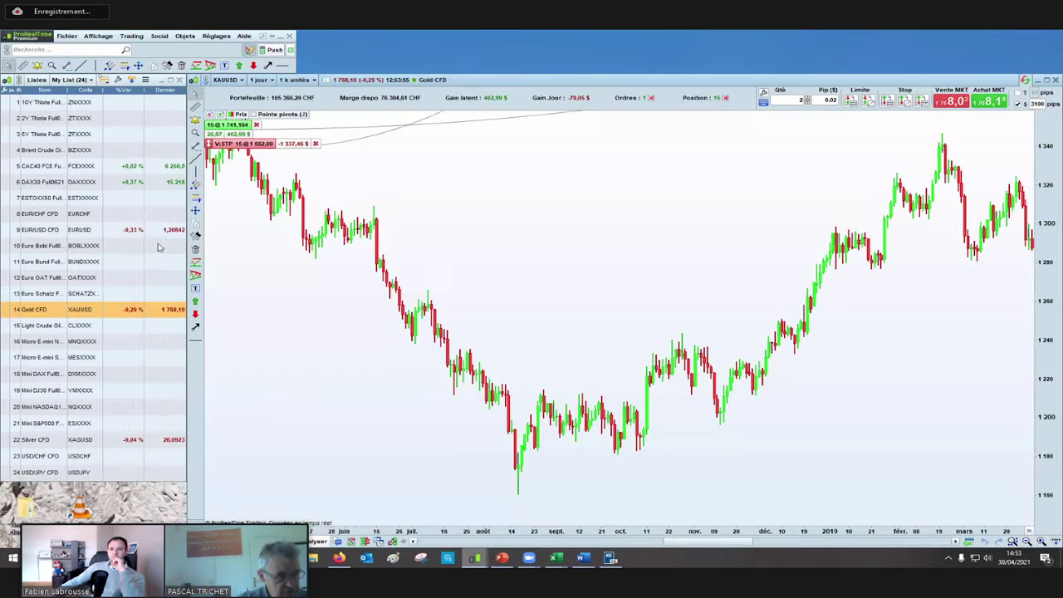
click(47, 233)
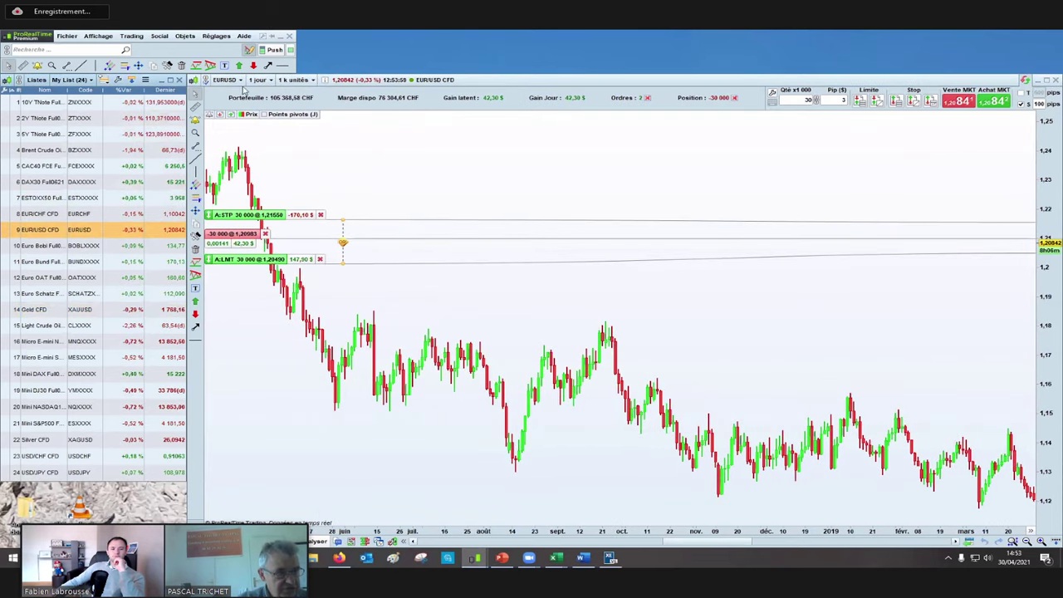
click(258, 79)
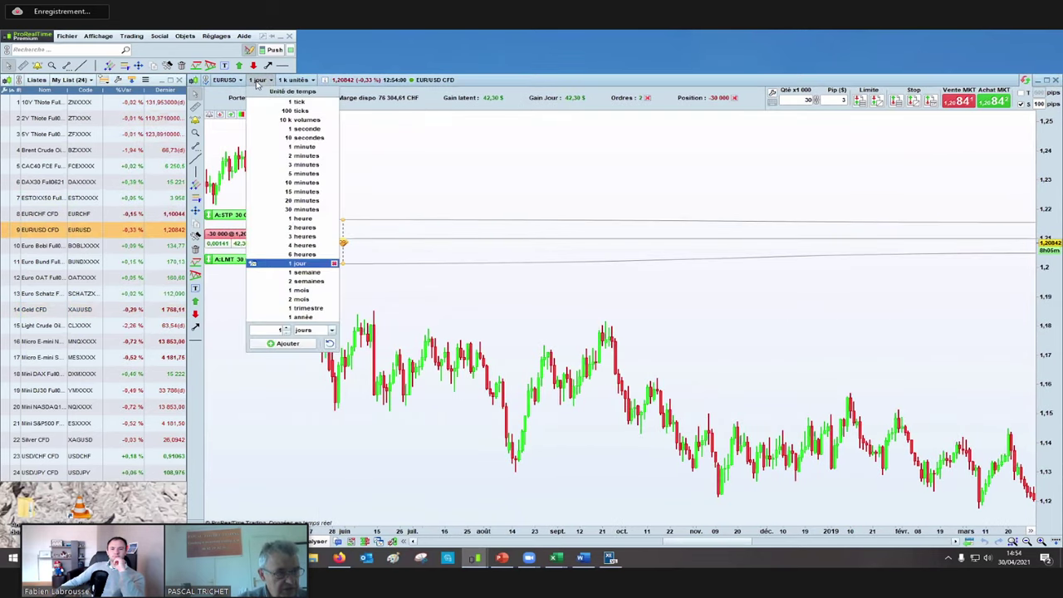
click(301, 191)
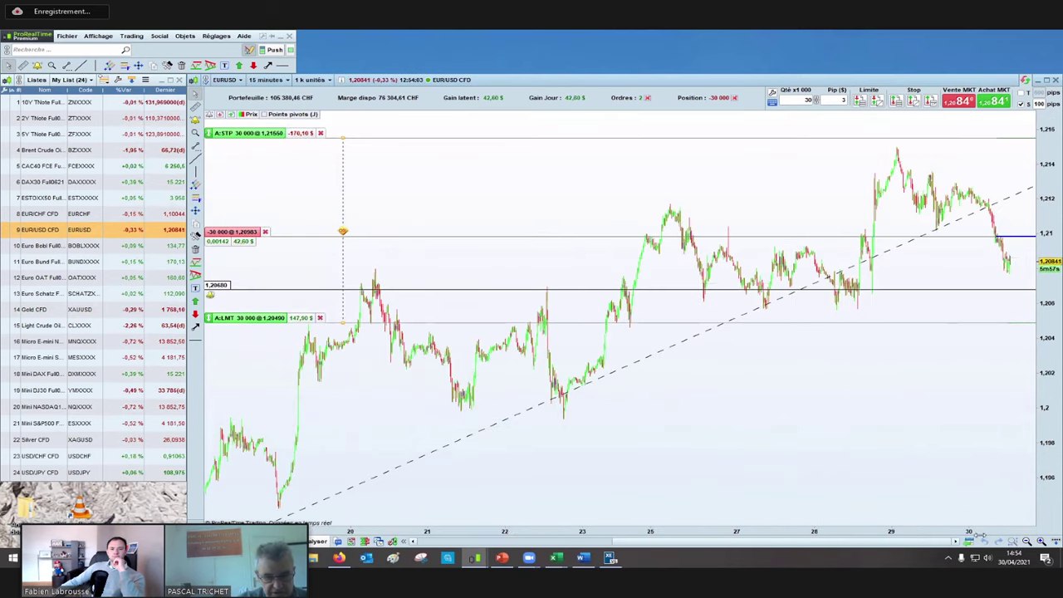
click(1027, 540)
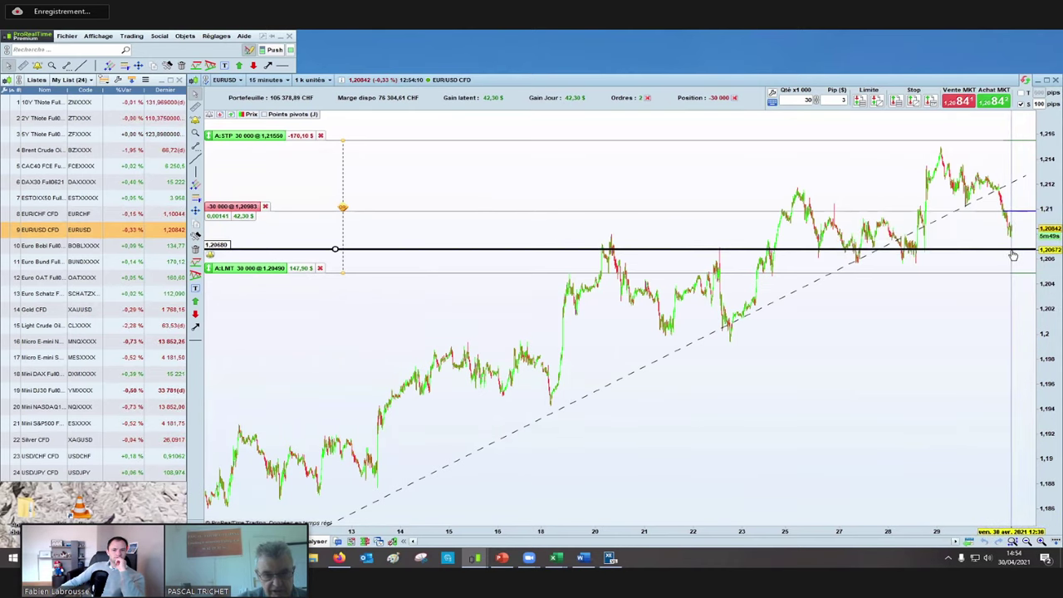
Step: Return to Walmaster Trader XE and examine the daily bearish divergences of EUR/GBP, NZD/USD and AUD/USD
click(279, 36)
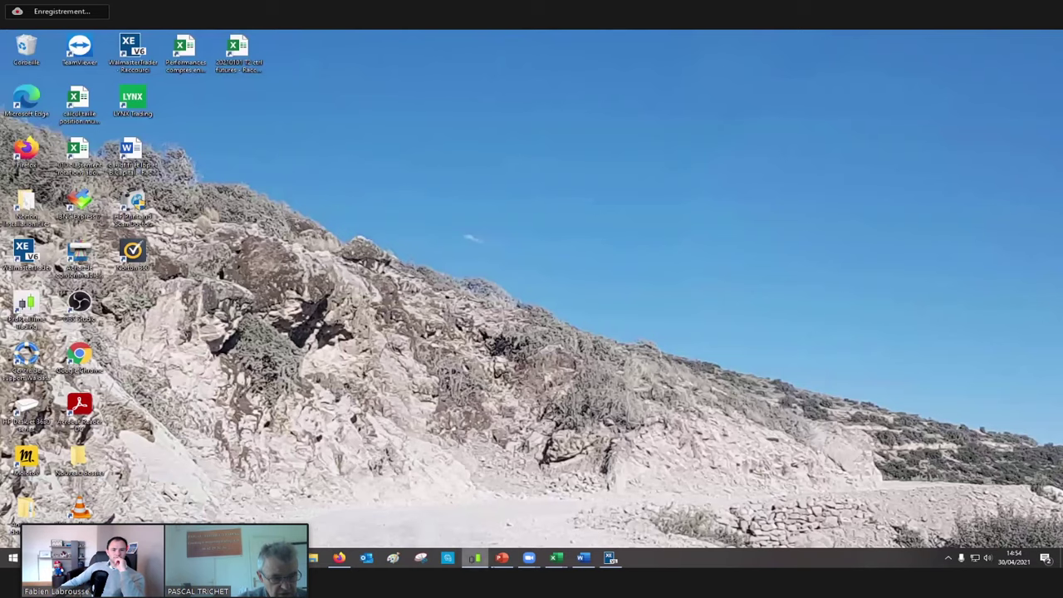
click(610, 557)
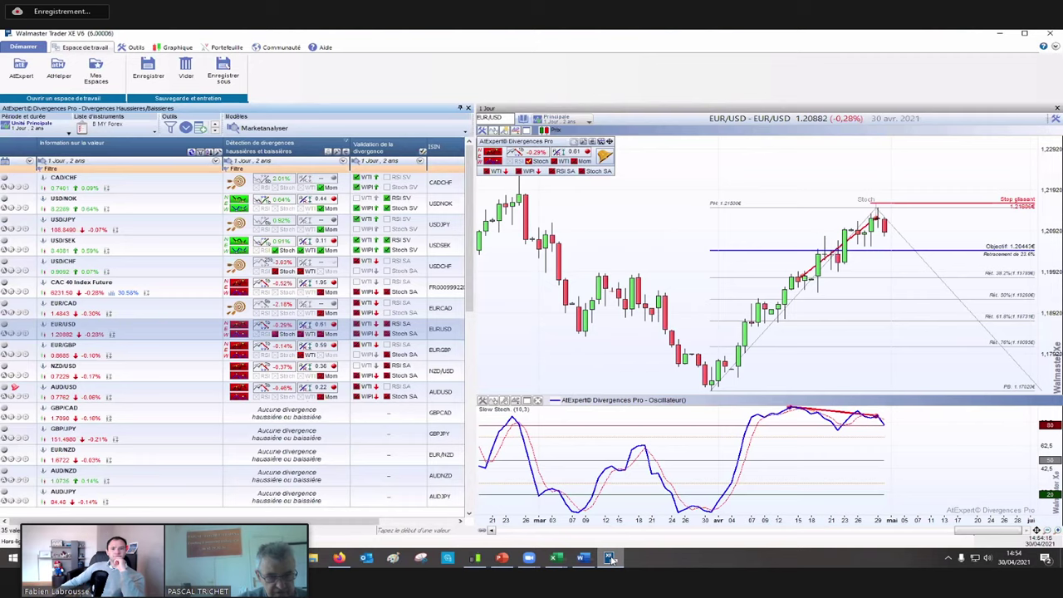
click(159, 359)
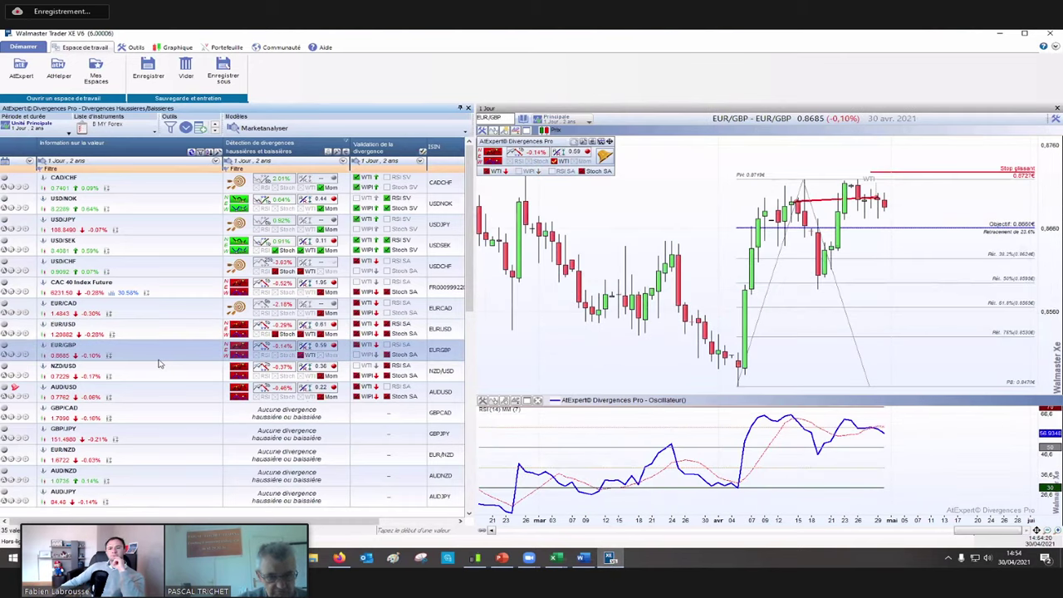
click(161, 376)
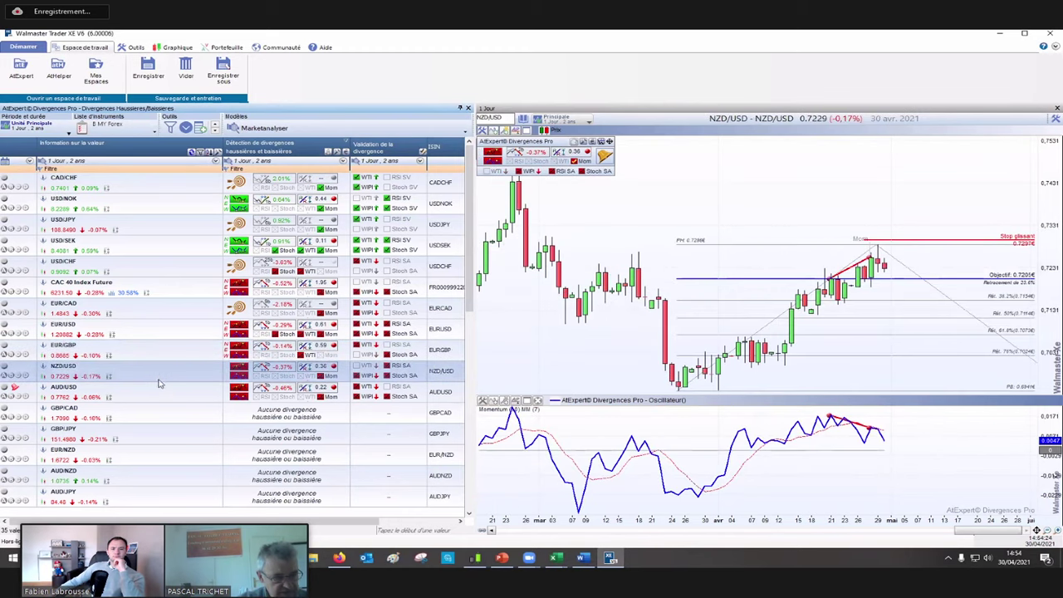
click(159, 396)
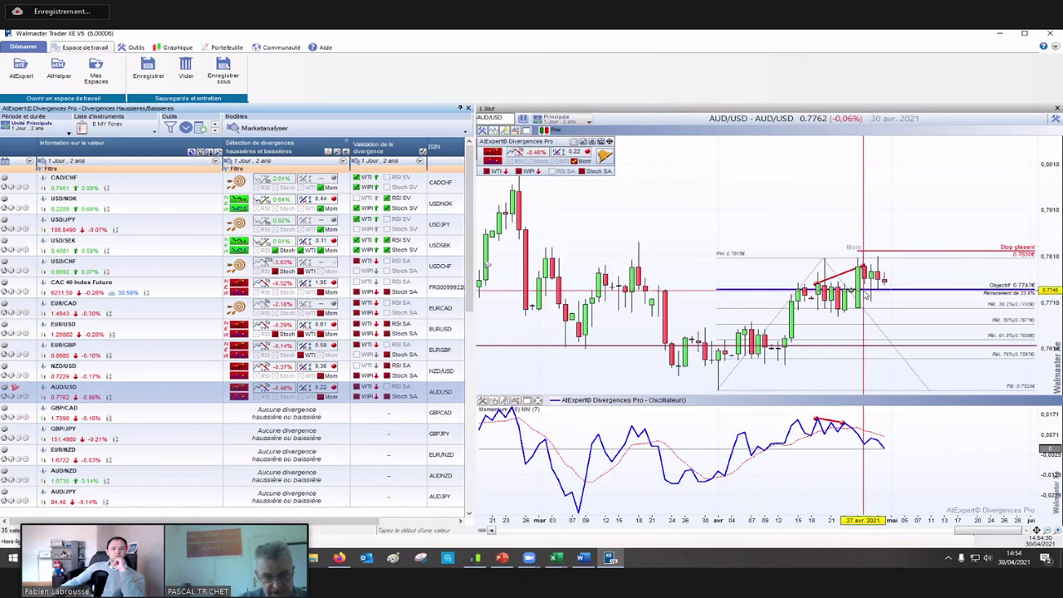
Step: Minimize the trading window and open the folder 004 retournements inside BOURSE on the Data (D:) drive in File Explorer
click(1002, 39)
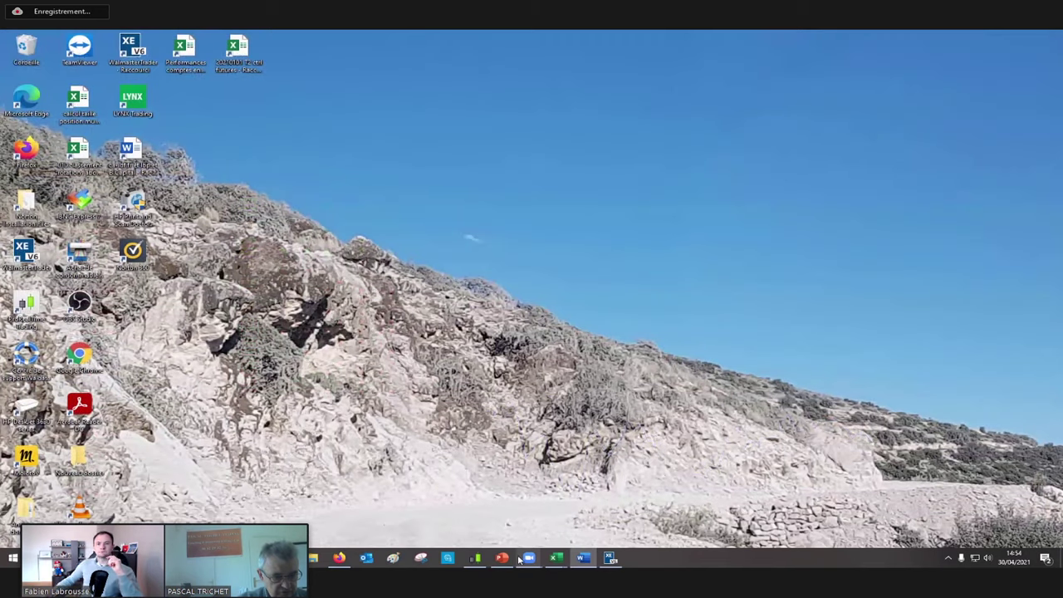
click(314, 561)
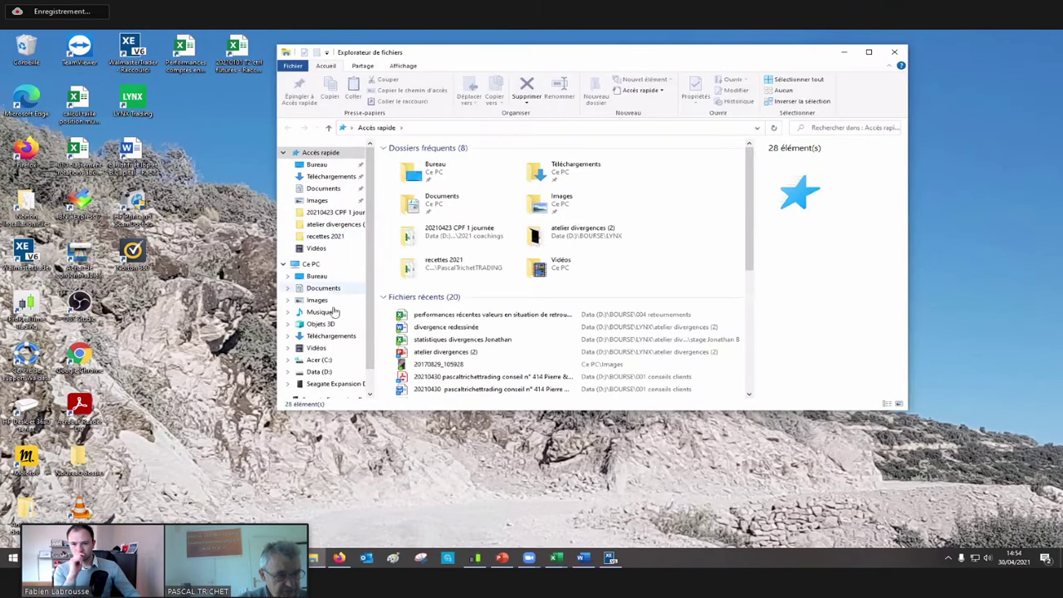
click(320, 372)
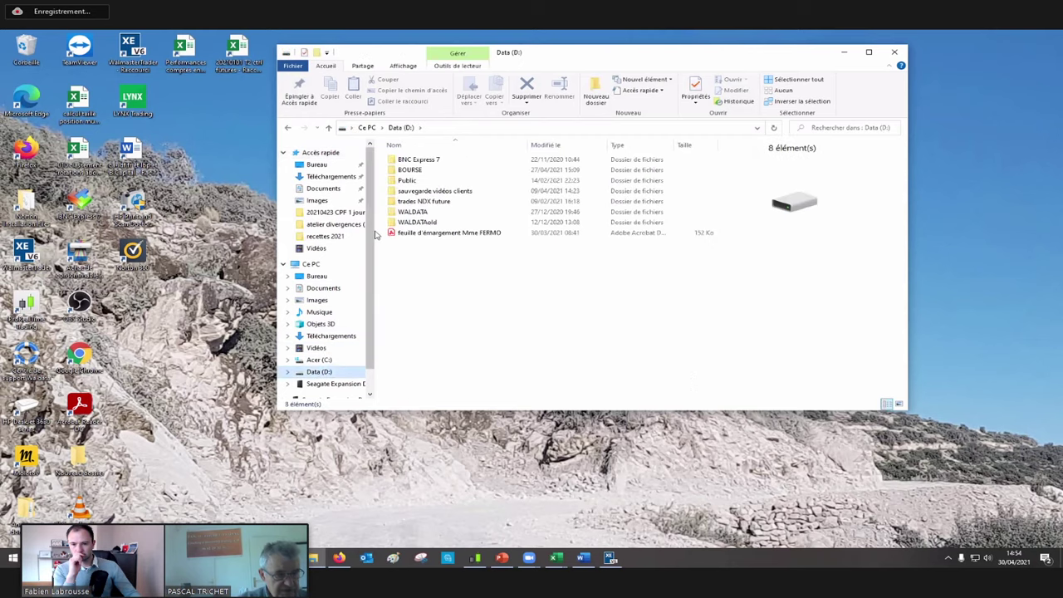
double_click(396, 173)
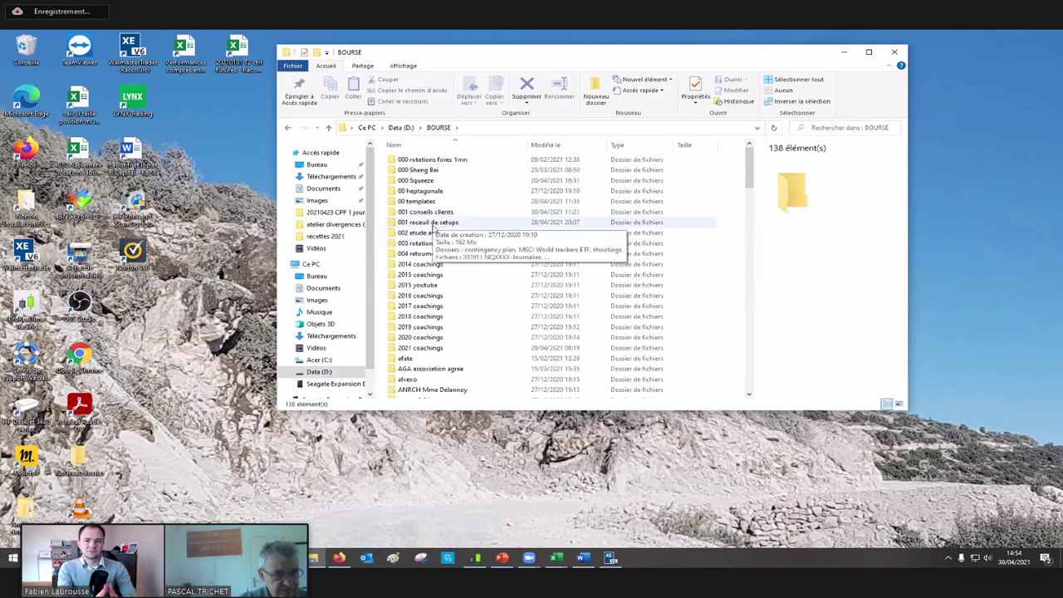
click(432, 255)
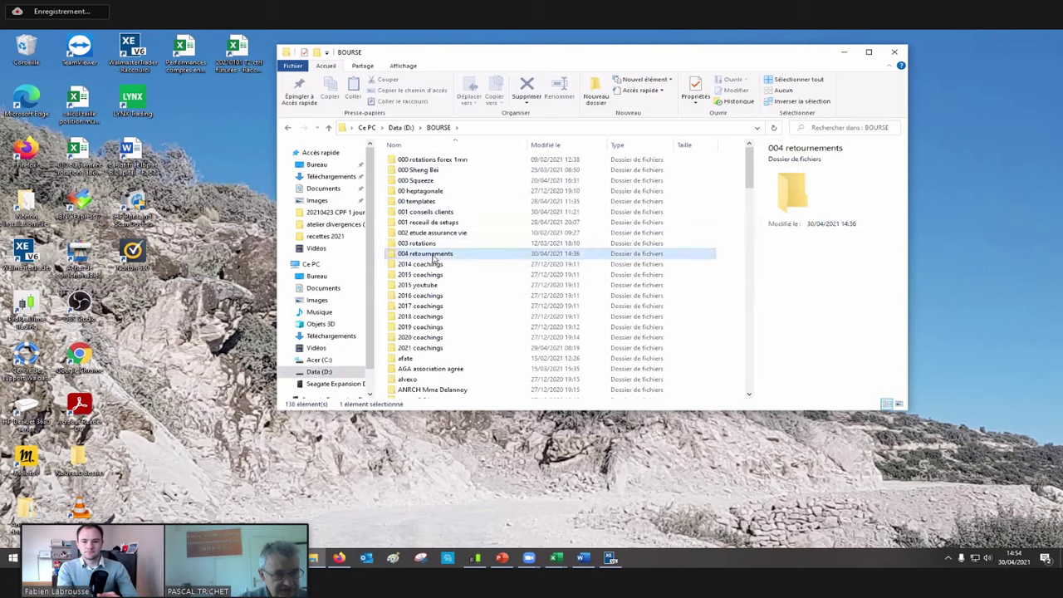
double_click(432, 255)
Step: Open the 202101 Word document on valeurs en situation de retournement, maximize it and dismiss the browser notification
drag(749, 162, 755, 357)
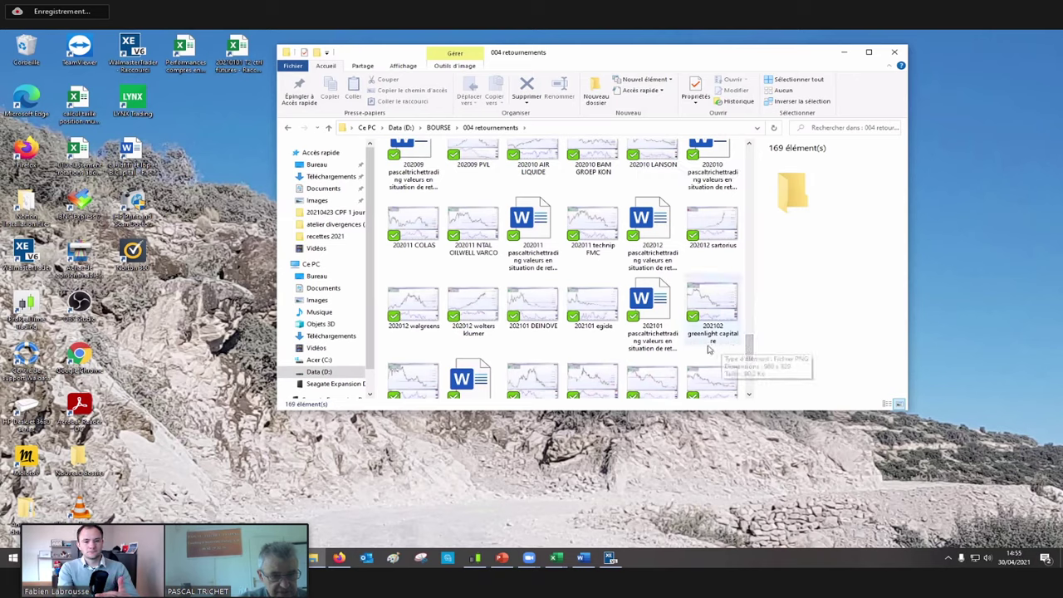
double_click(656, 307)
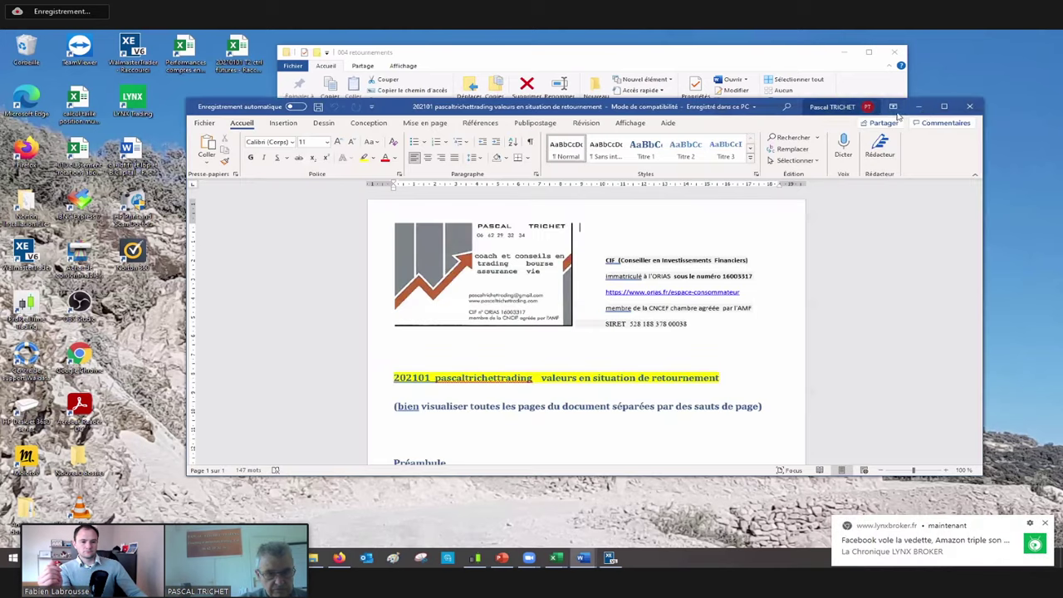
click(943, 106)
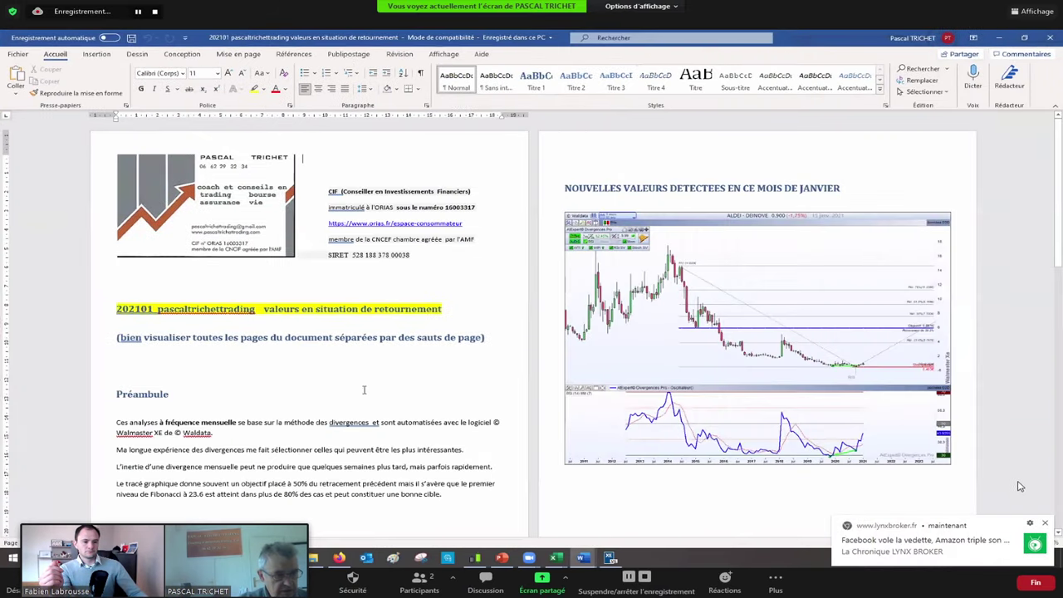
click(1046, 525)
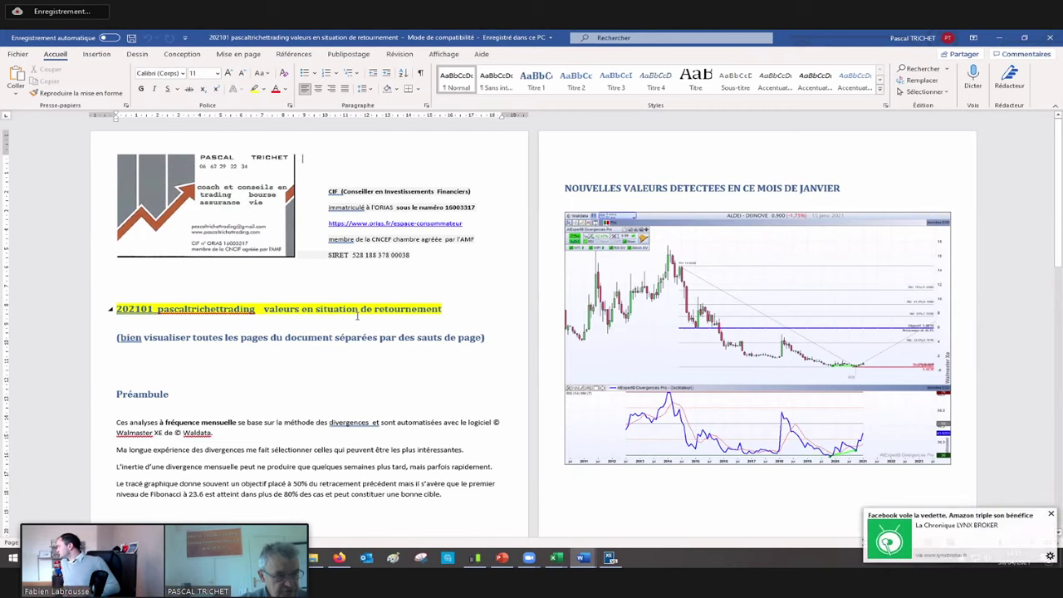
Step: Examine the January 2021 report's preamble and the monthly divergence charts of DEINOVE and EGIDE
scroll(357, 314, down, 5)
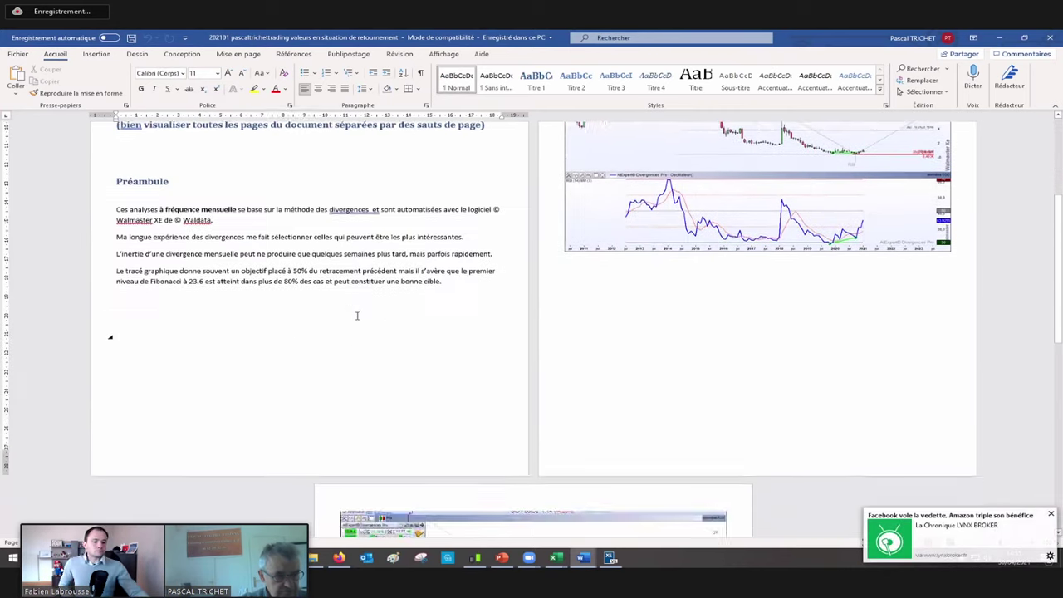
scroll(357, 314, up, 3)
scroll(358, 316, up, 1)
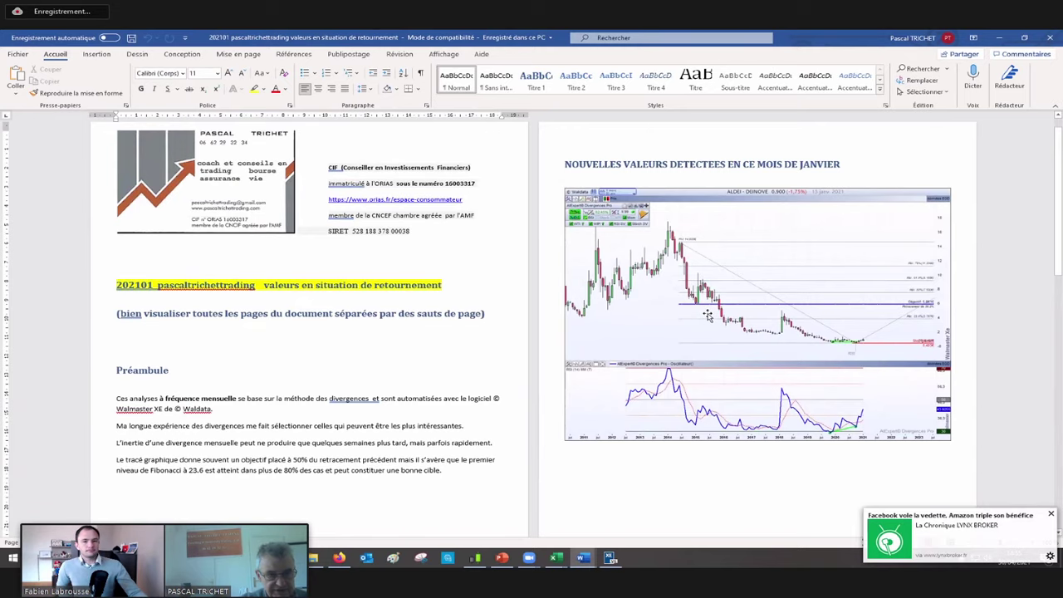
scroll(707, 314, down, 10)
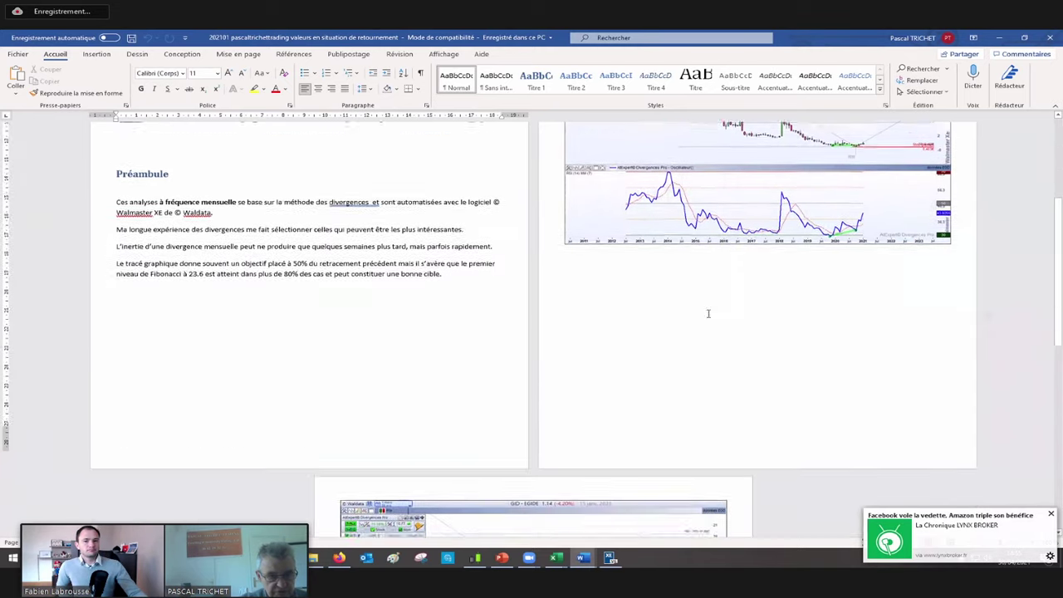
scroll(706, 314, down, 5)
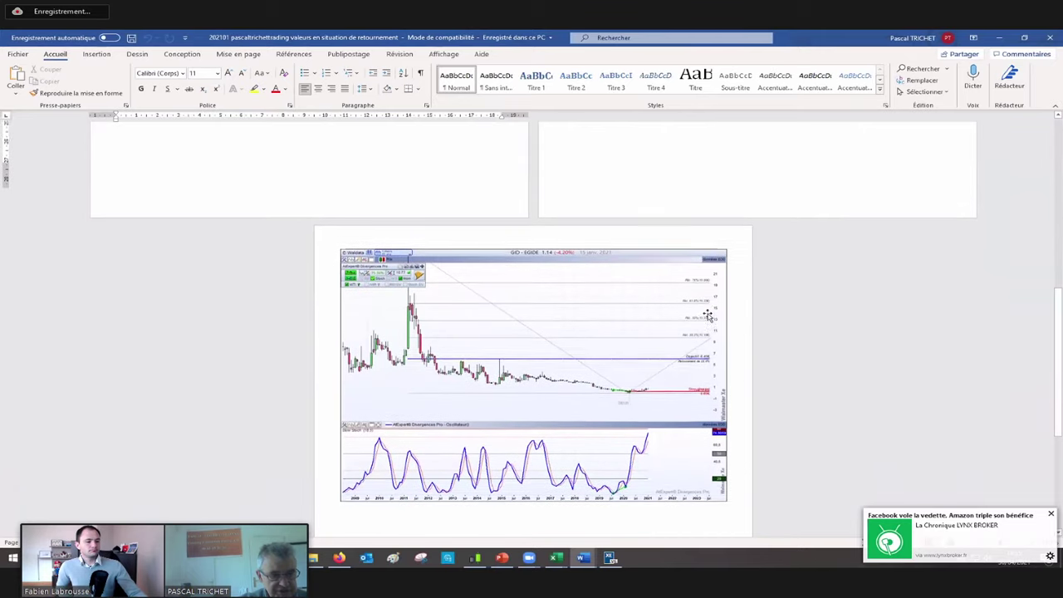
scroll(707, 314, down, 2)
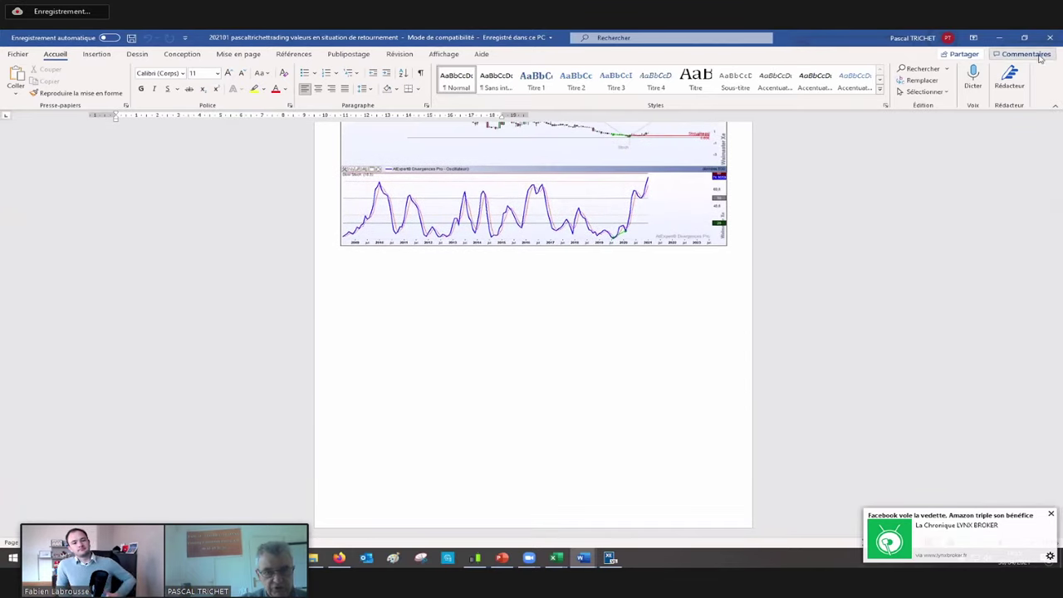
scroll(605, 358, up, 10)
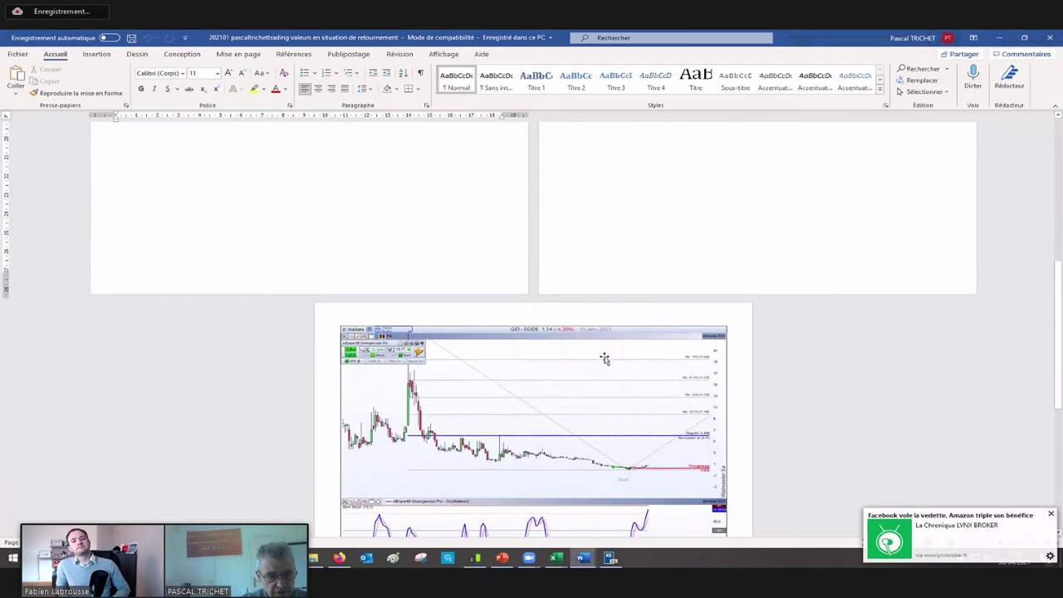
scroll(604, 357, up, 3)
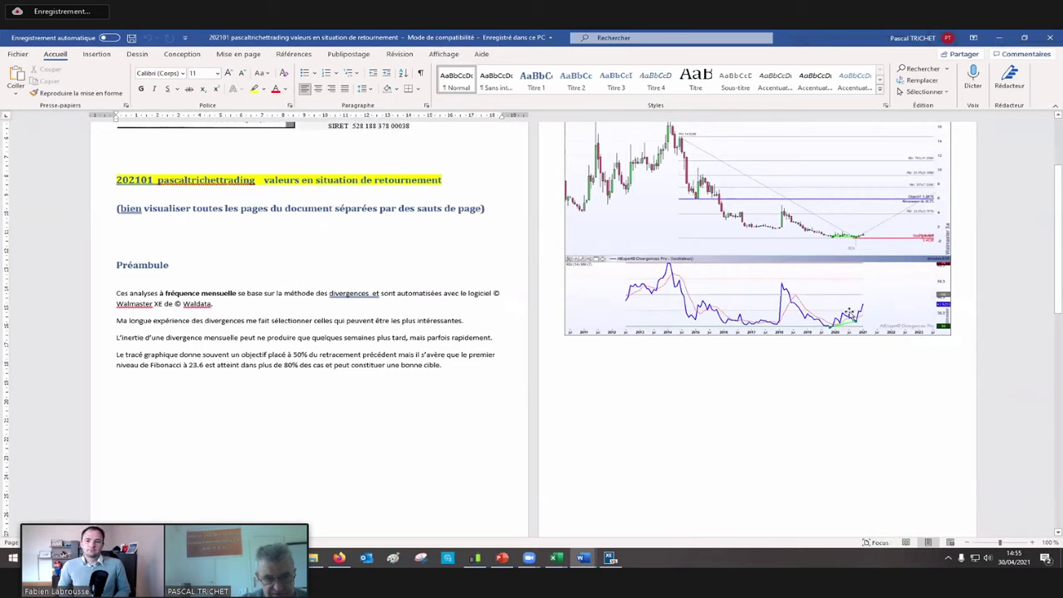
Step: Close the report and open the Excel workbook of recent turnaround-stock performances with prices as of 2904
click(1050, 40)
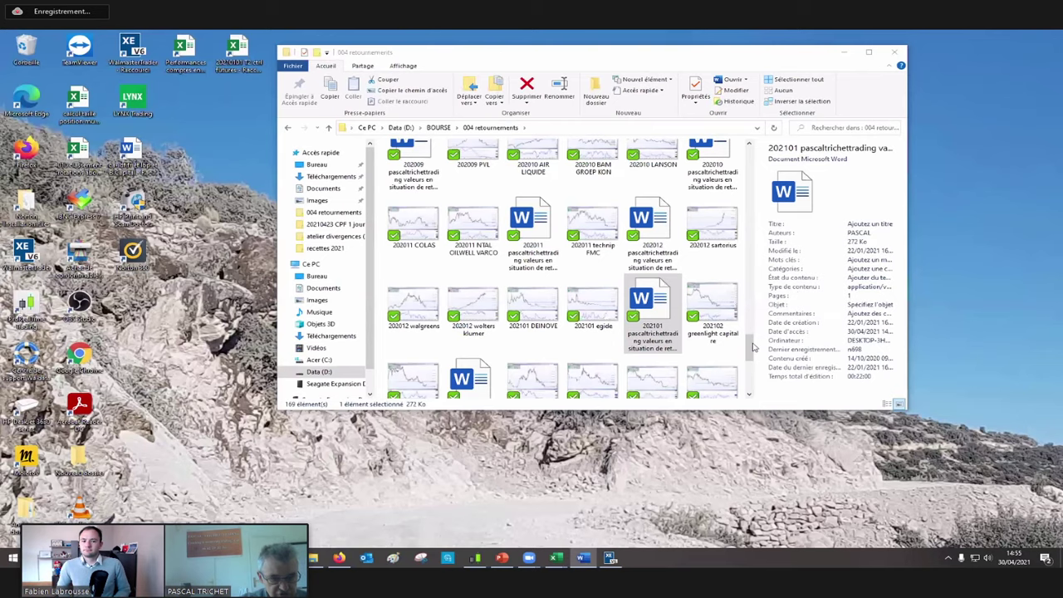
drag(752, 347, 759, 391)
double_click(656, 274)
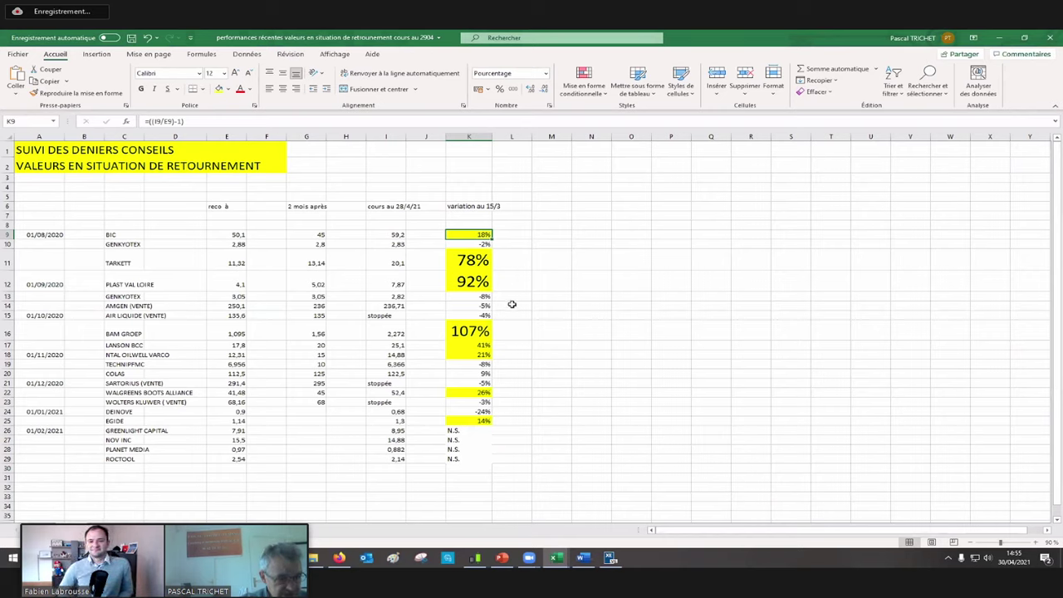
Step: Examine the variation figures of PLAST VAL LOIRE, TARKETT and BAM GROEP in the follow-up table
click(471, 283)
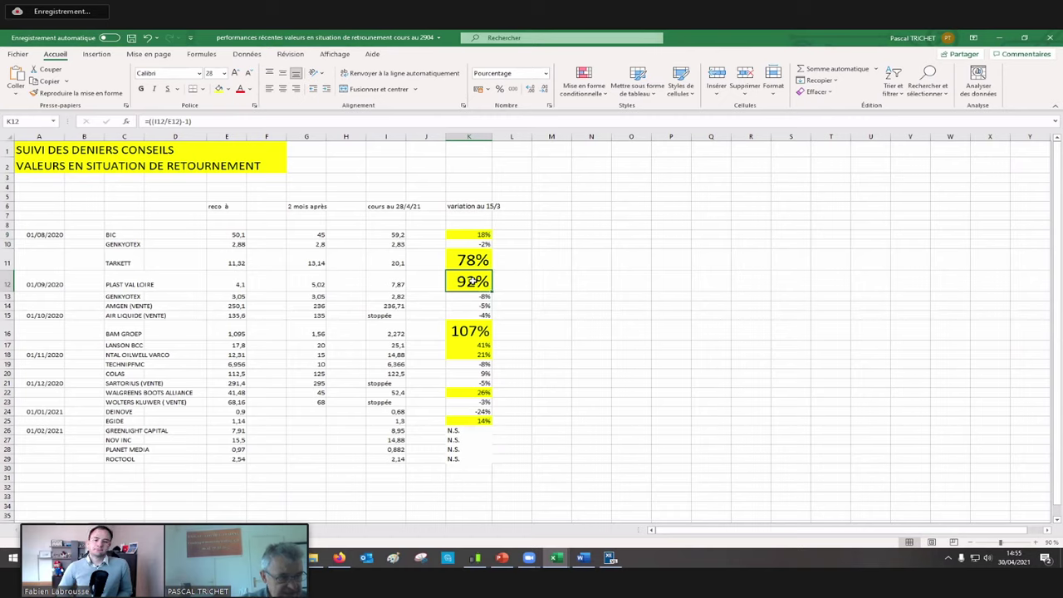
click(468, 262)
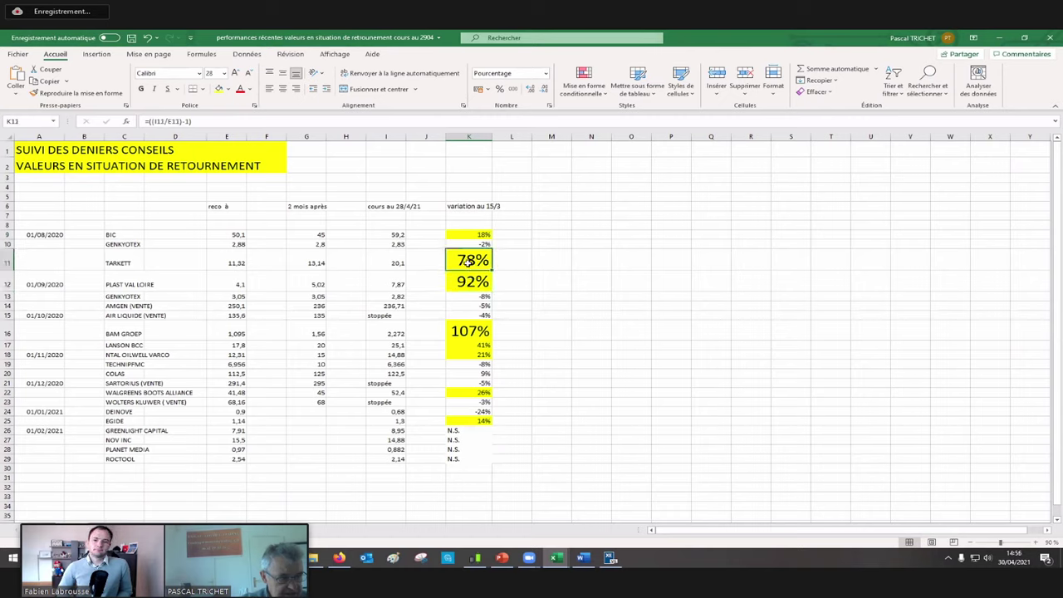
click(470, 331)
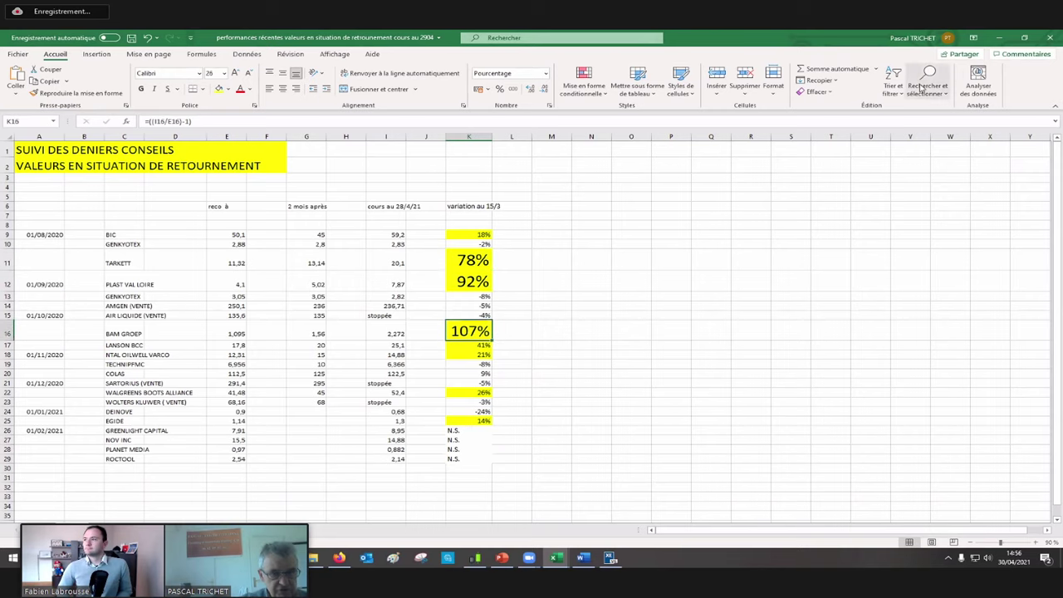
Step: Switch to the PowerPoint presentation and change the last bullet of slide 12 to "de 2 à 5 valeurs par mois"
click(501, 558)
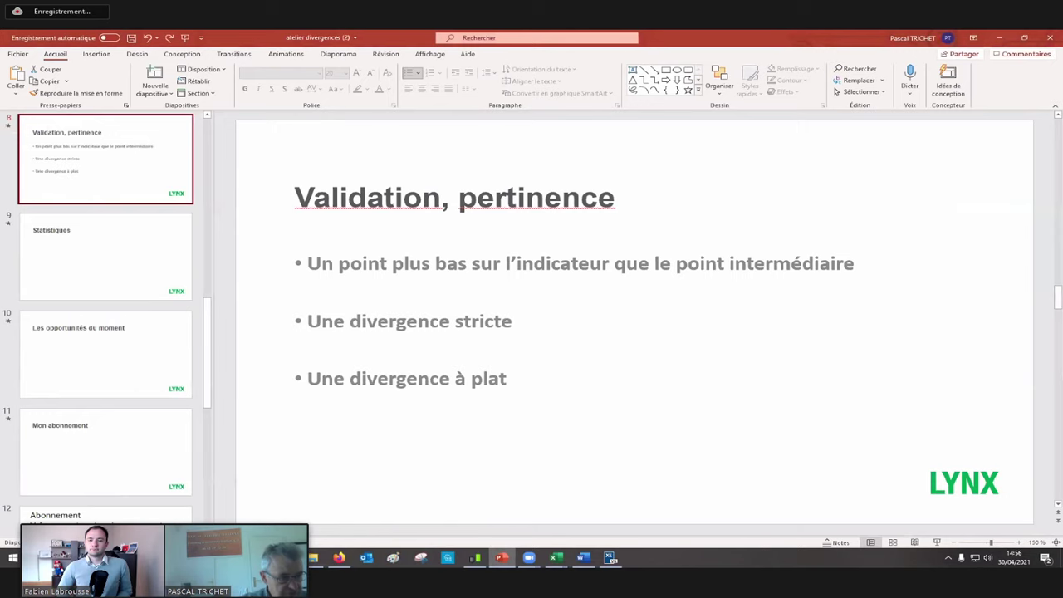
scroll(119, 376, down, 3)
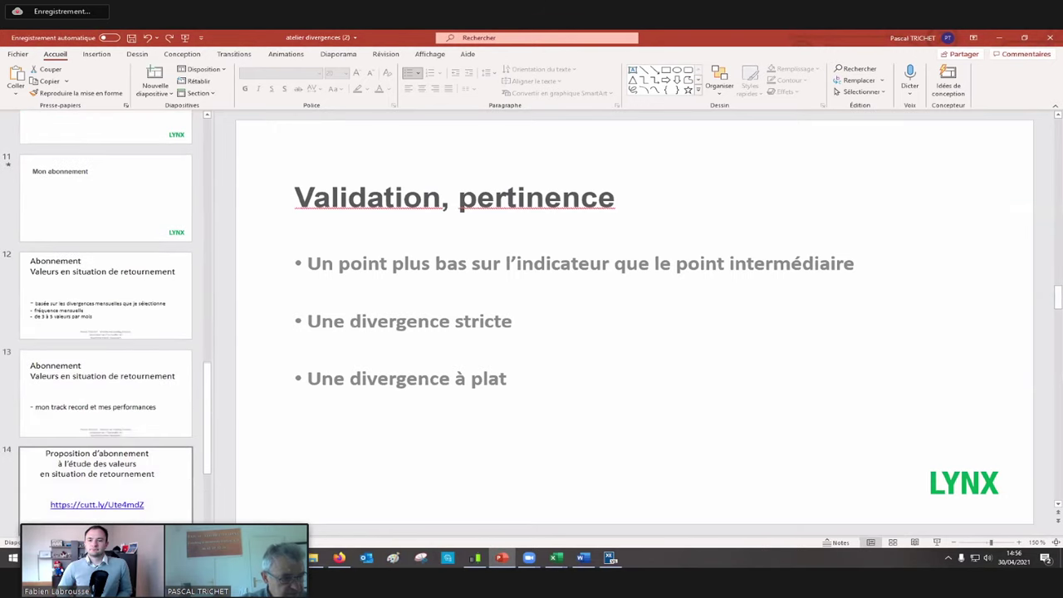
click(127, 328)
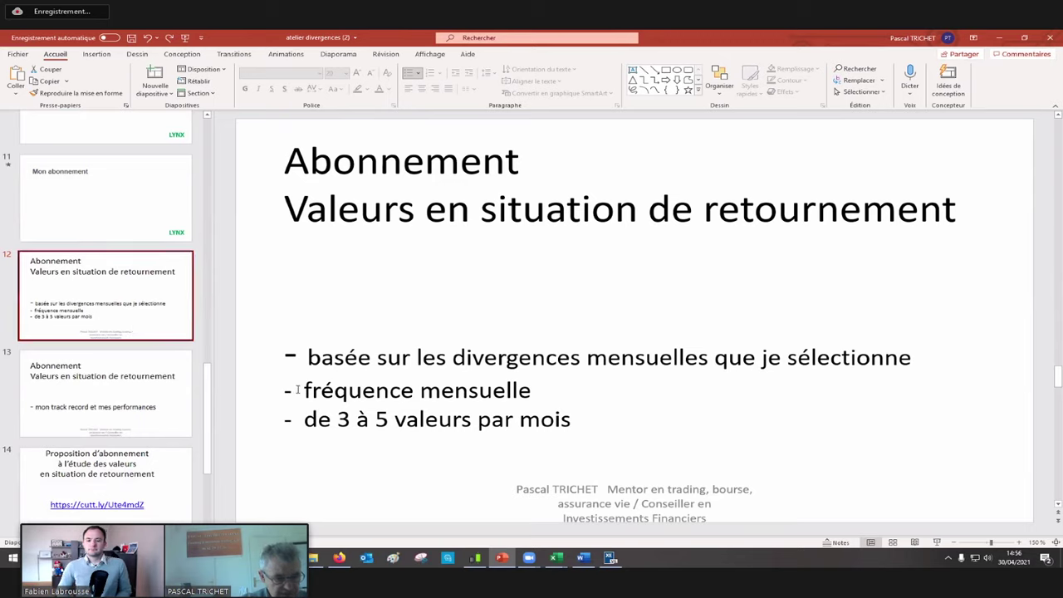
click(346, 417)
key(BackSpace)
text(2)
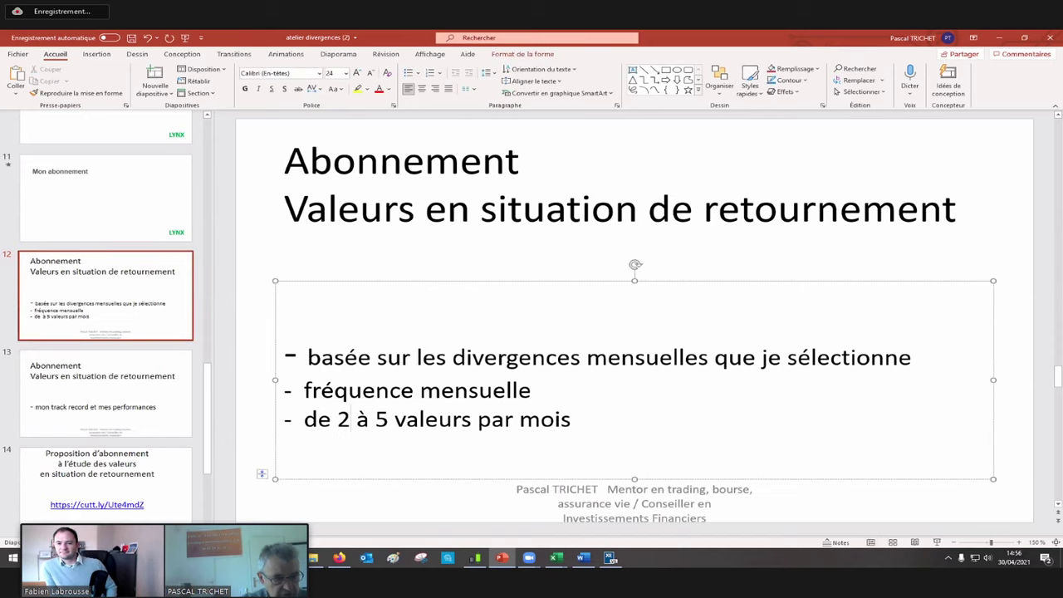